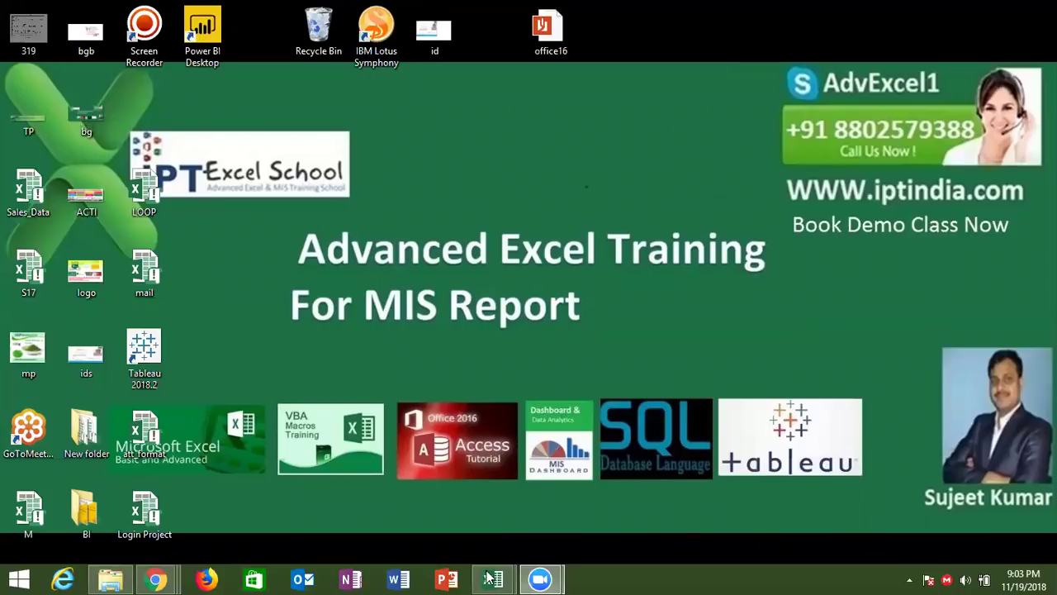
Switch to the blank Book1 window and bring up the Recent workbooks list under File > Open
{"action": "mouse_move", "coordinate": [493, 579]}
{"action": "left_click", "coordinate": [582, 523]}
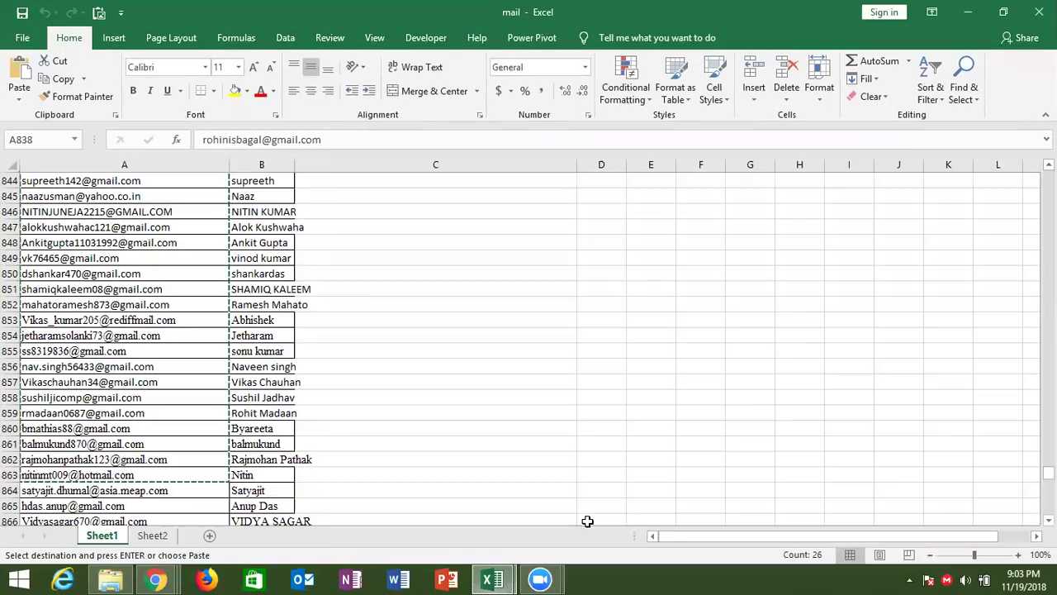
{"action": "key", "text": "super+d"}
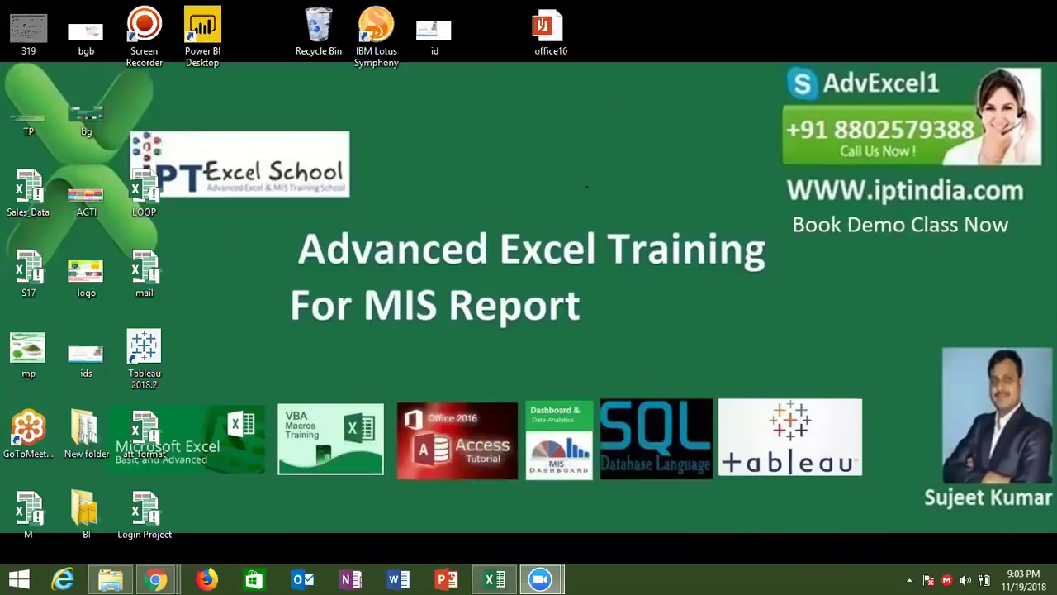
{"action": "mouse_move", "coordinate": [494, 578]}
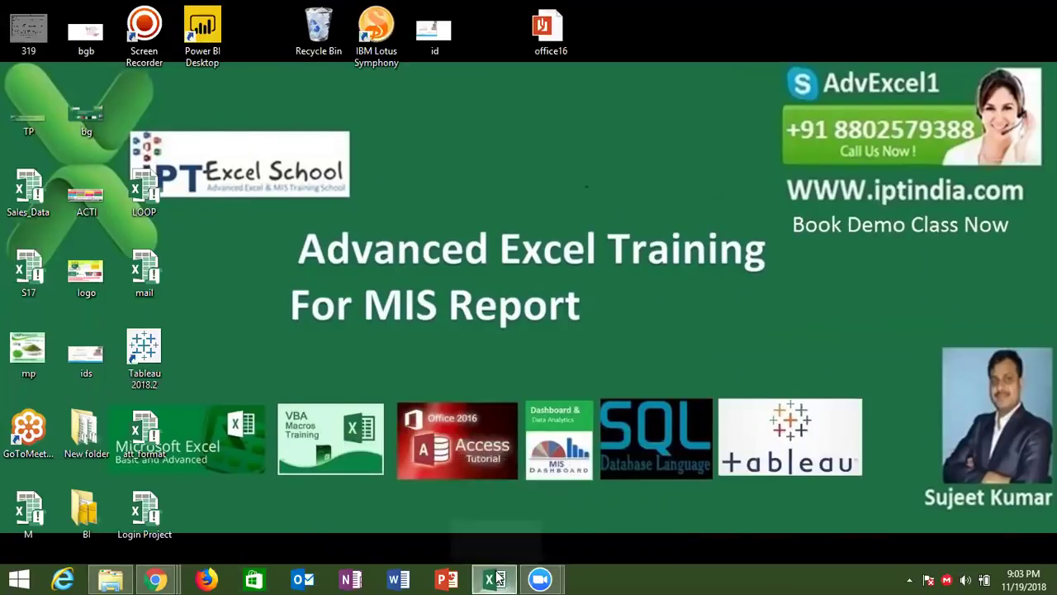
{"action": "left_click", "coordinate": [396, 462]}
{"action": "left_click", "coordinate": [22, 37]}
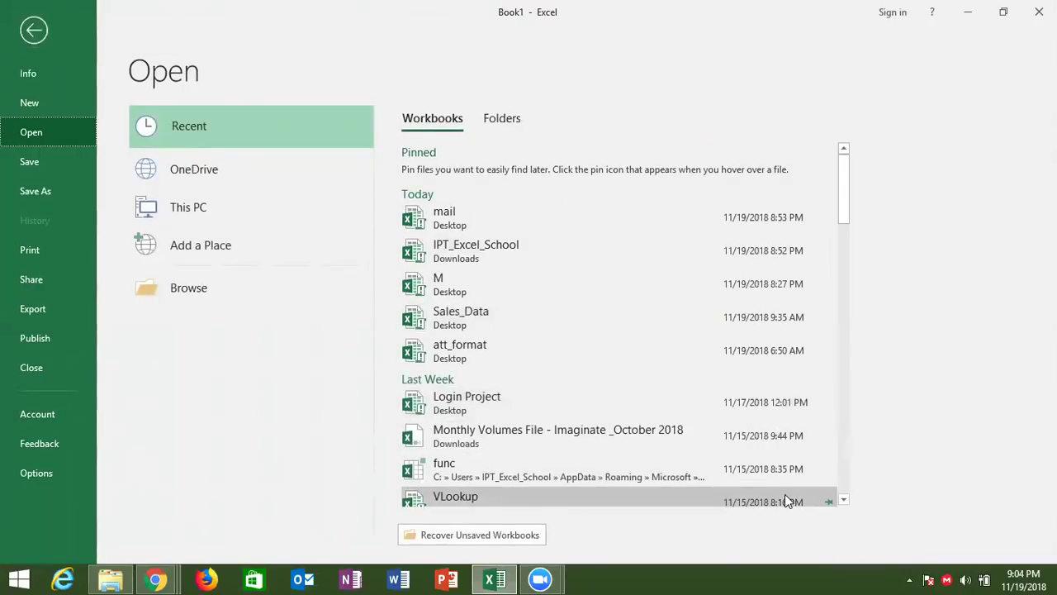
Open the VLookup workbook and inspect Sheet2's VLOOKUP formulas in D5 and B15
{"action": "left_click", "coordinate": [707, 502]}
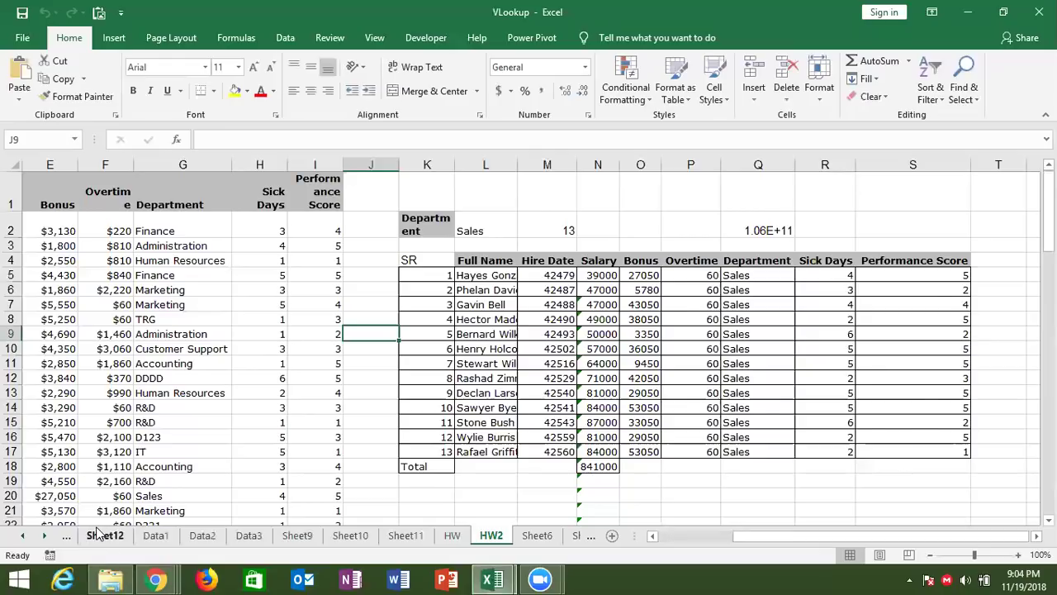
{"action": "left_click", "coordinate": [105, 535]}
{"action": "left_click", "coordinate": [23, 535]}
{"action": "left_click", "coordinate": [24, 535]}
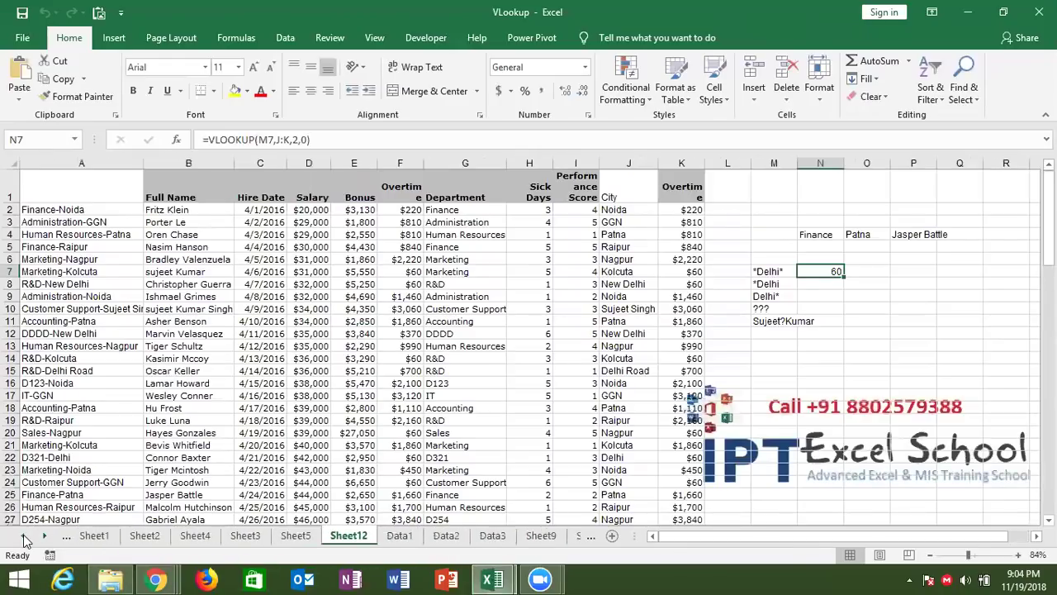
{"action": "left_click", "coordinate": [100, 536]}
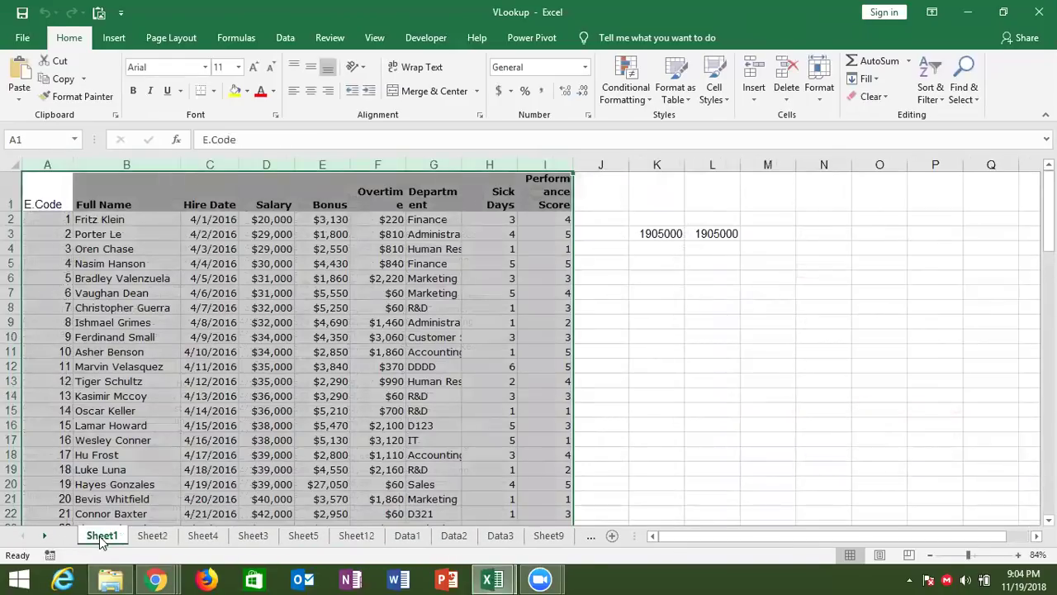
{"action": "left_click", "coordinate": [152, 535]}
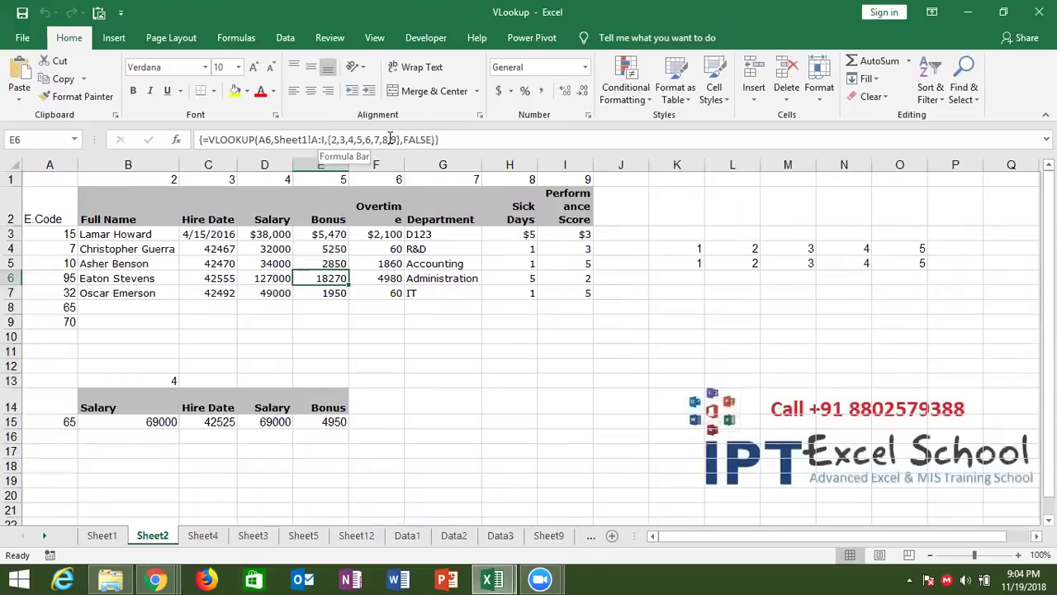
{"action": "left_click", "coordinate": [273, 266]}
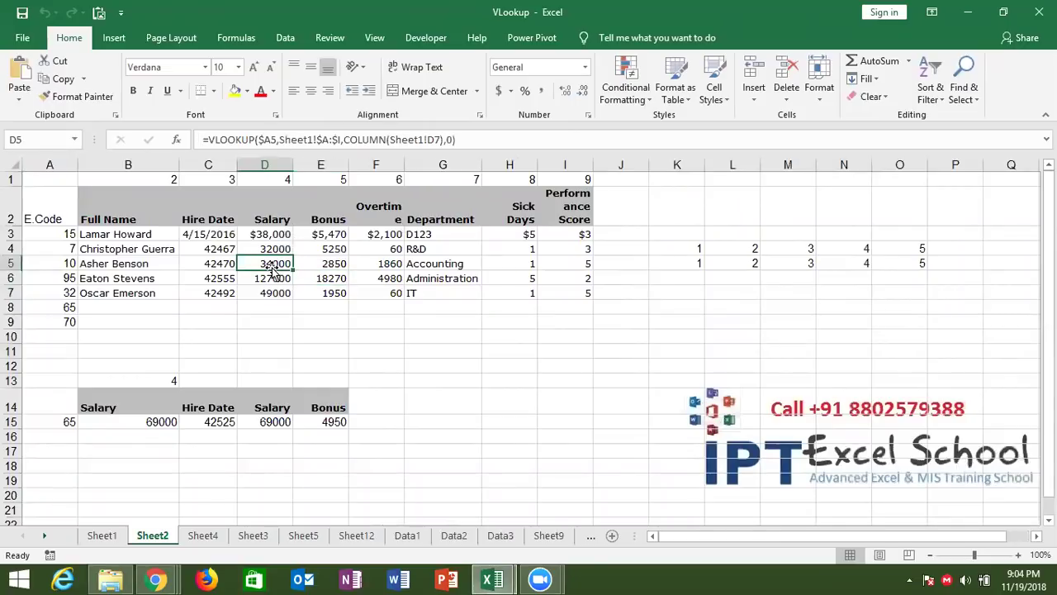
{"action": "left_click", "coordinate": [158, 421]}
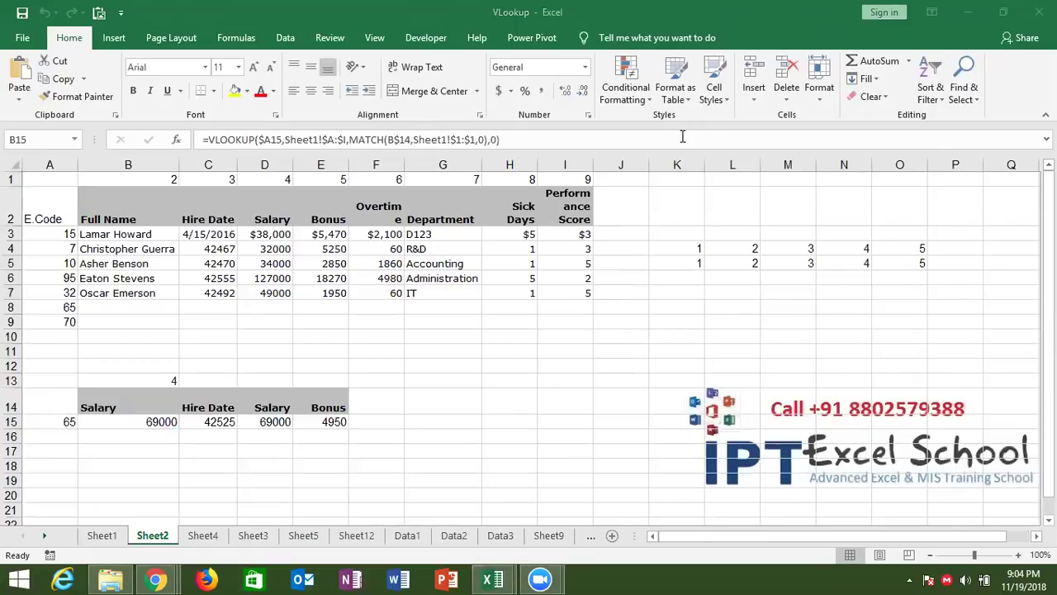
Browse Sheet4, Sheet3 and Sheet5, ending on Sheet12's employee table
{"action": "left_click", "coordinate": [214, 536]}
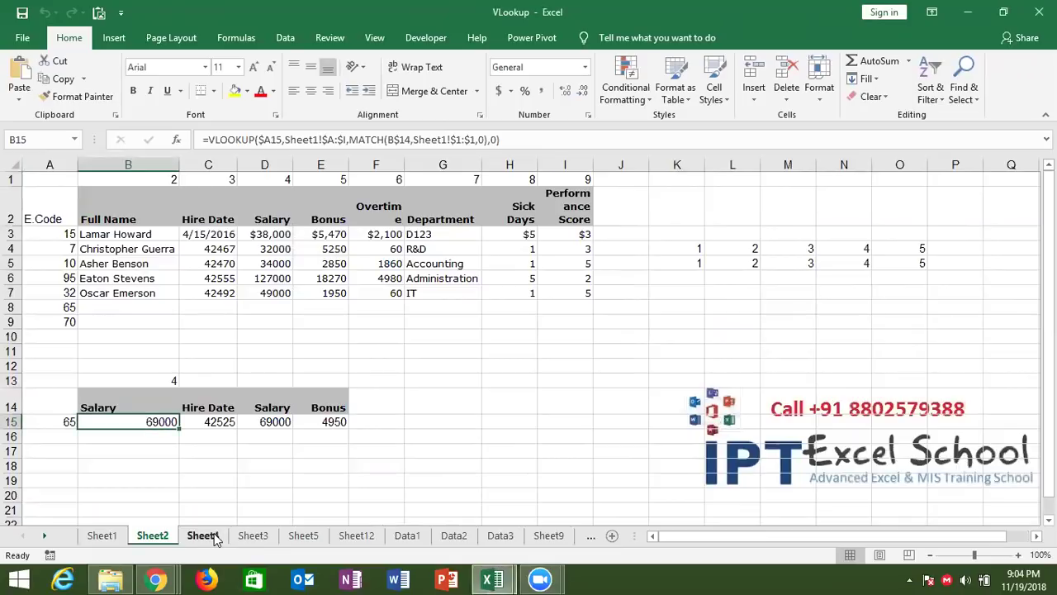
{"action": "left_click", "coordinate": [214, 536]}
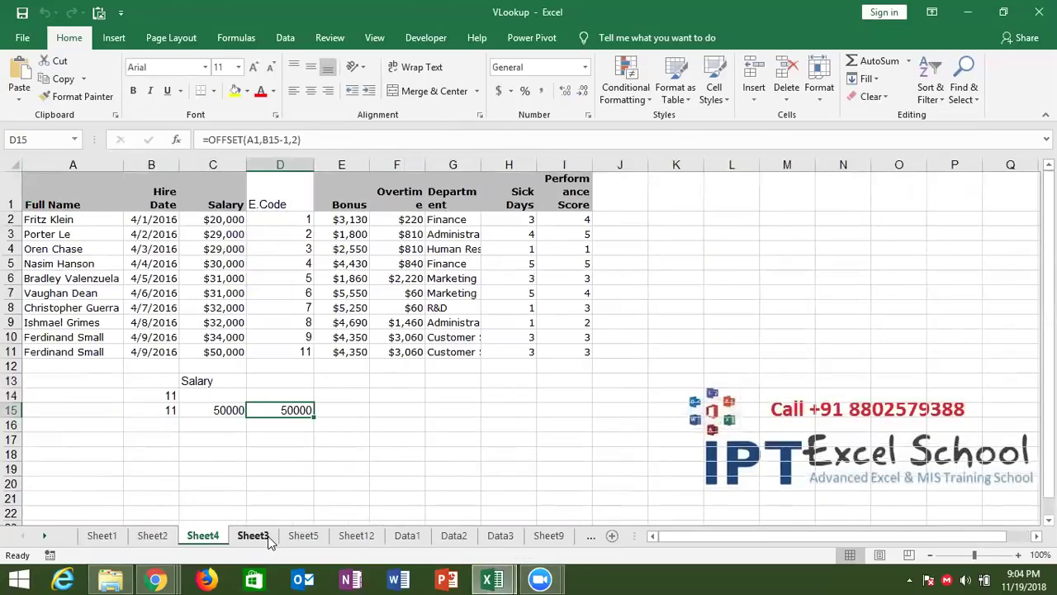
{"action": "left_click", "coordinate": [267, 539]}
{"action": "left_click", "coordinate": [288, 541]}
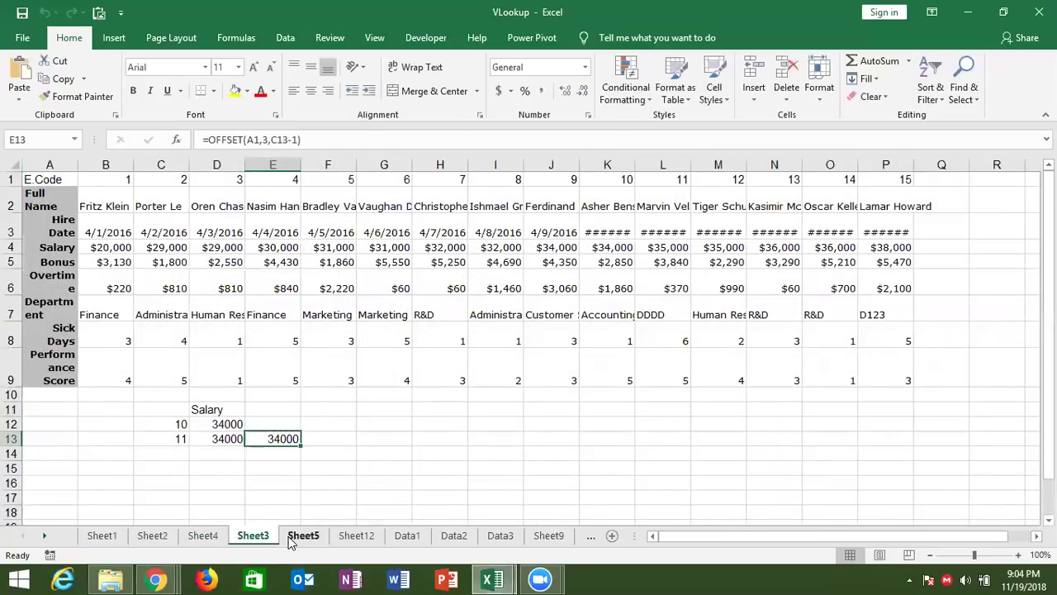
{"action": "left_click", "coordinate": [346, 539]}
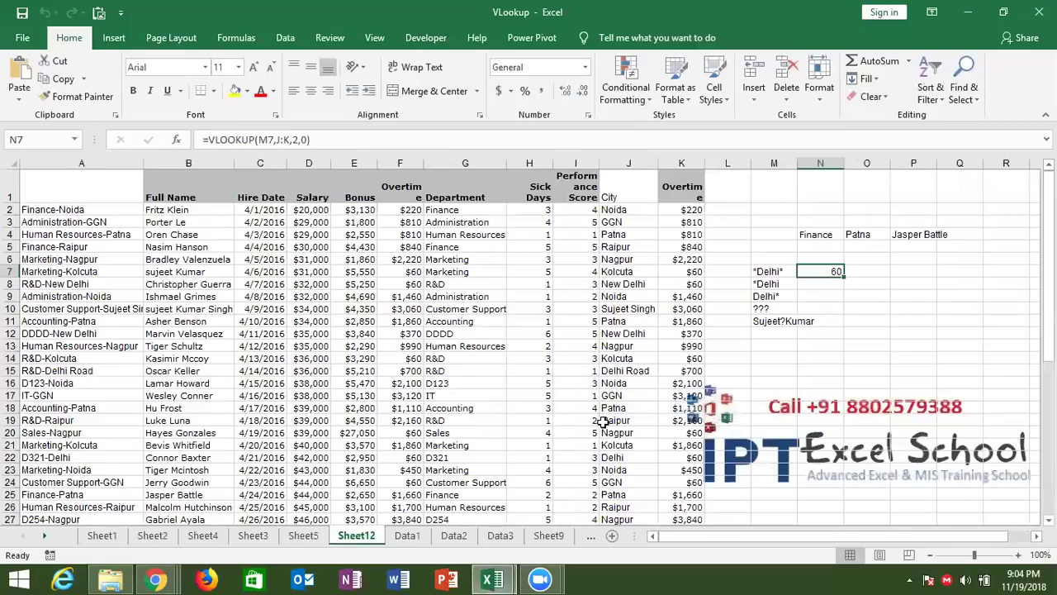
{"action": "scroll", "coordinate": [604, 422], "scroll_direction": "down", "scroll_amount": 1}
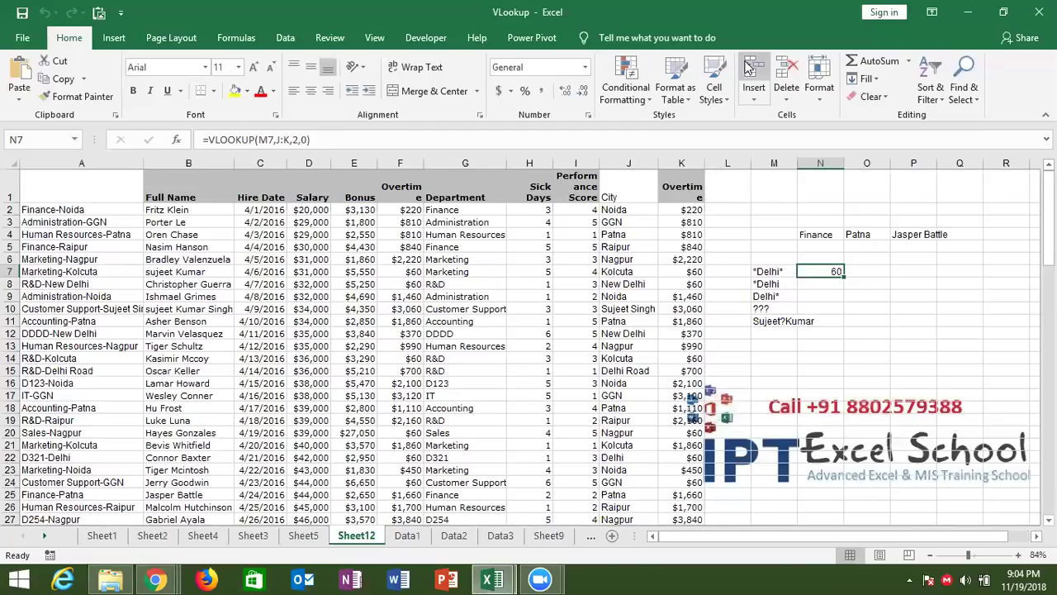
Review the Data1, Data2 and Data3 sheets, then delete the looked-up full name in Sheet9's B2
{"action": "left_click", "coordinate": [405, 536]}
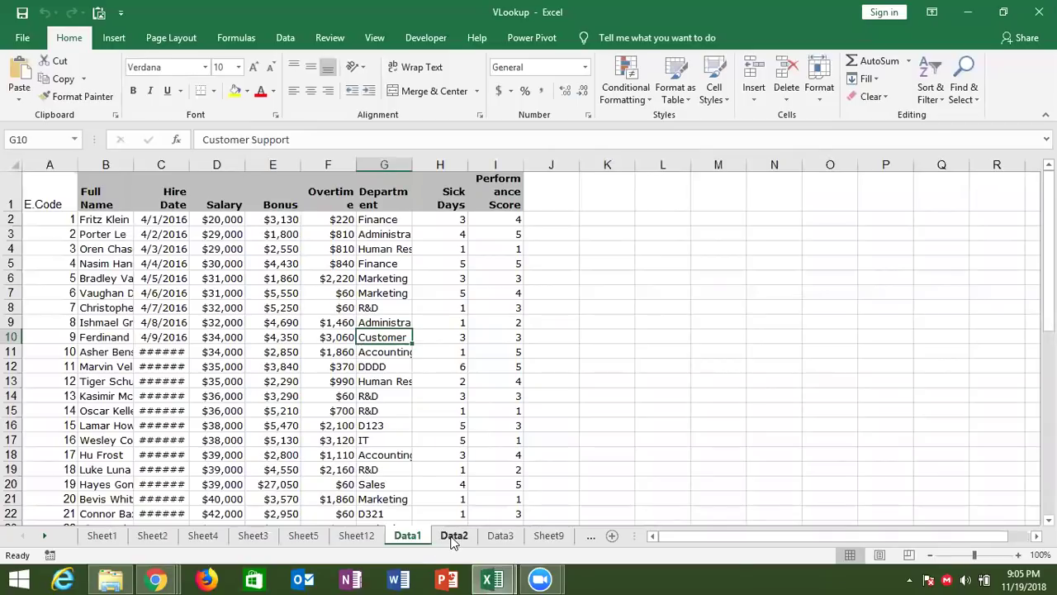
{"action": "left_click", "coordinate": [451, 537]}
{"action": "left_click", "coordinate": [495, 537]}
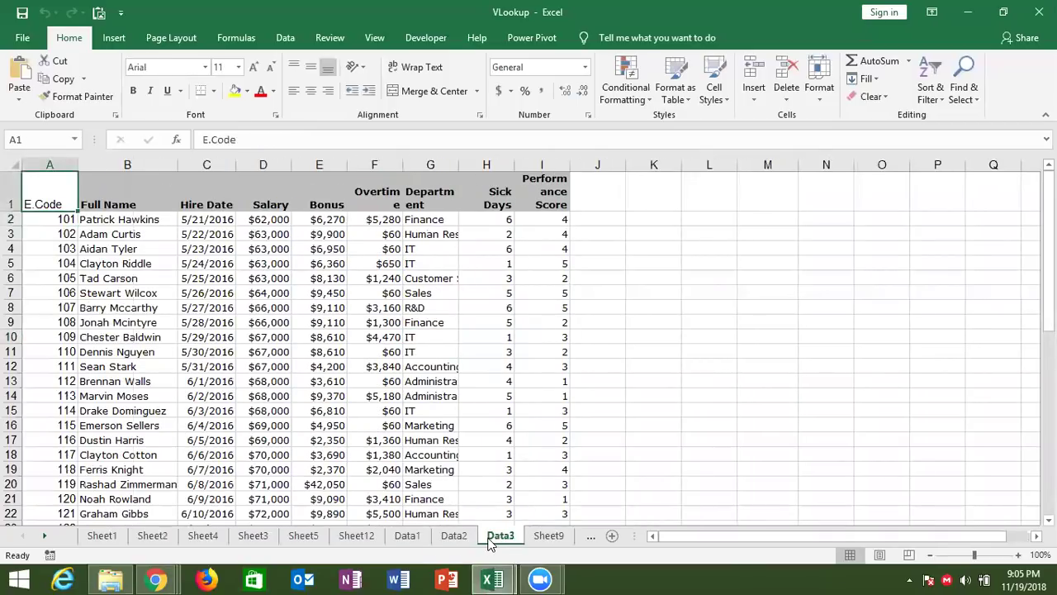
{"action": "left_click", "coordinate": [548, 536]}
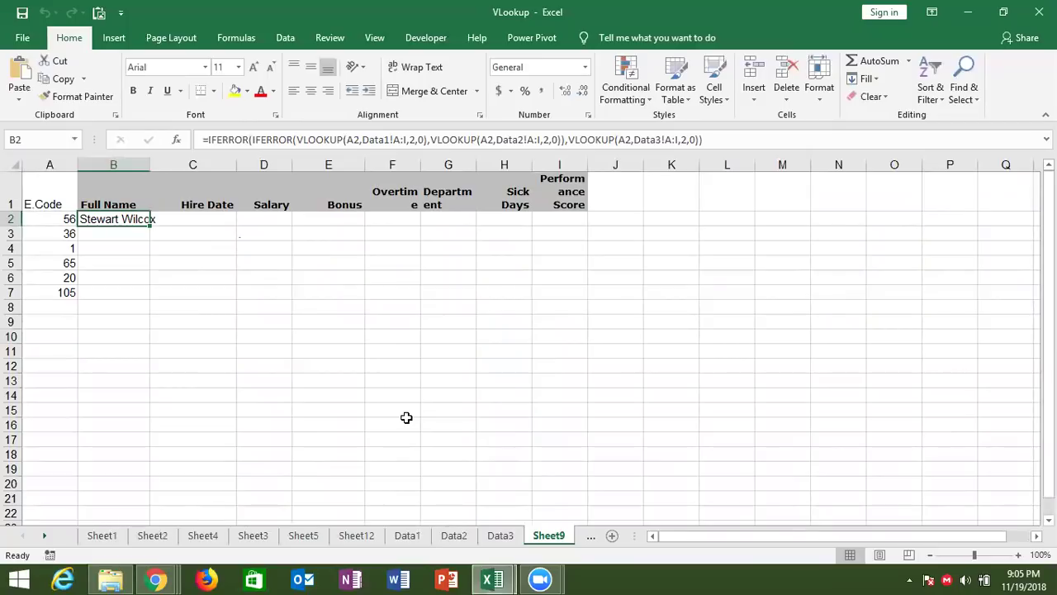
{"action": "key", "text": "Delete"}
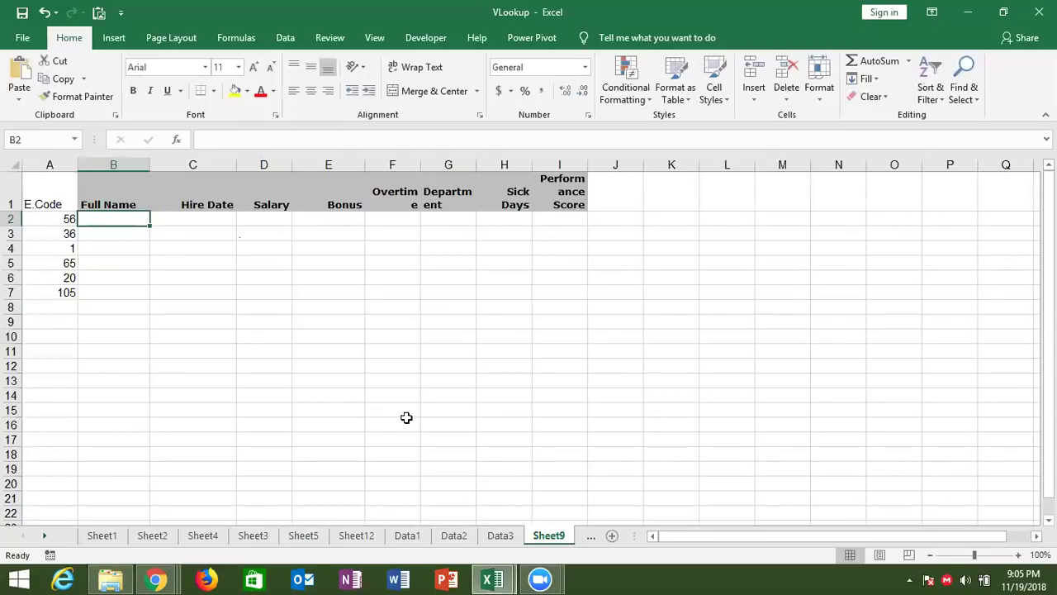
{"action": "left_click", "coordinate": [406, 534]}
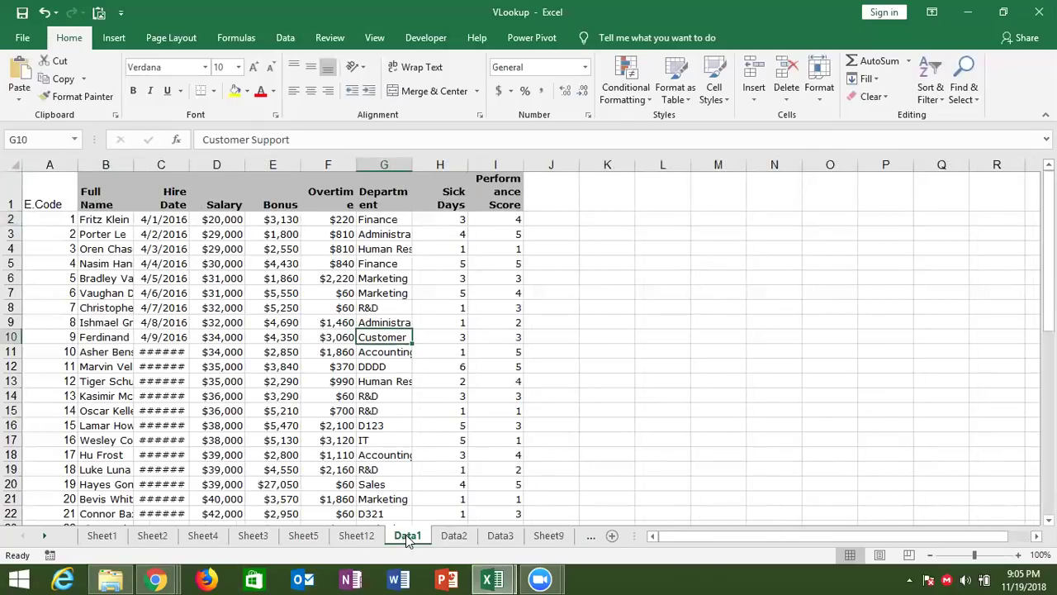
{"action": "left_click", "coordinate": [464, 540]}
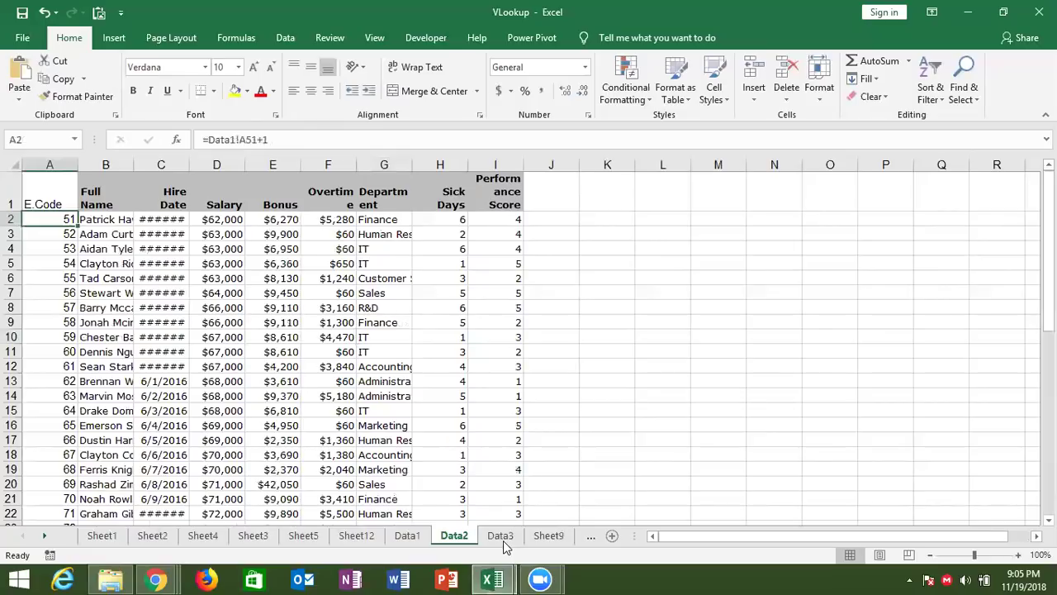
{"action": "left_click", "coordinate": [503, 540]}
{"action": "left_click", "coordinate": [411, 535]}
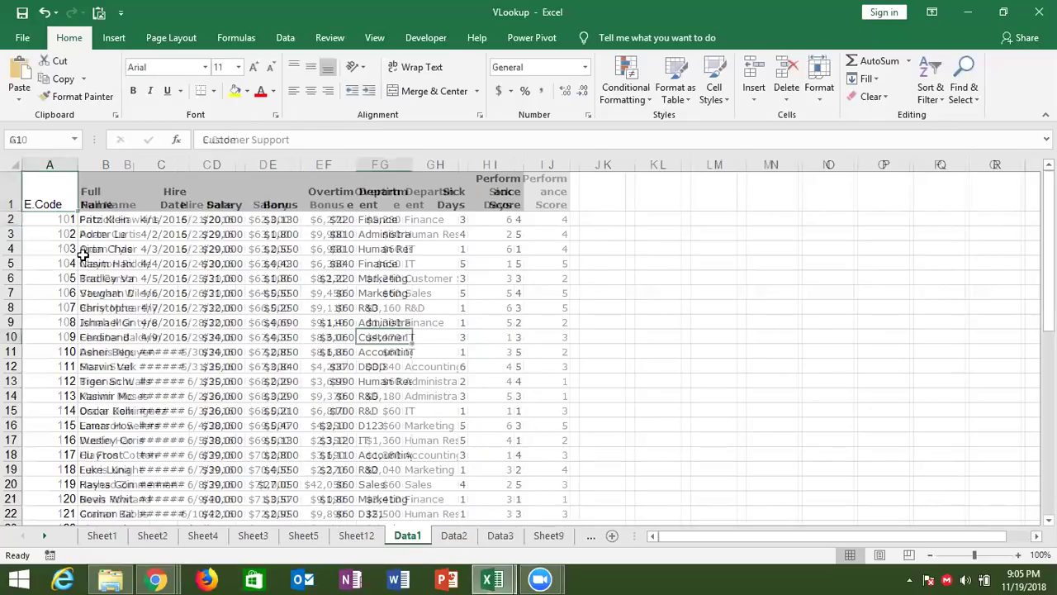
{"action": "left_click", "coordinate": [70, 224]}
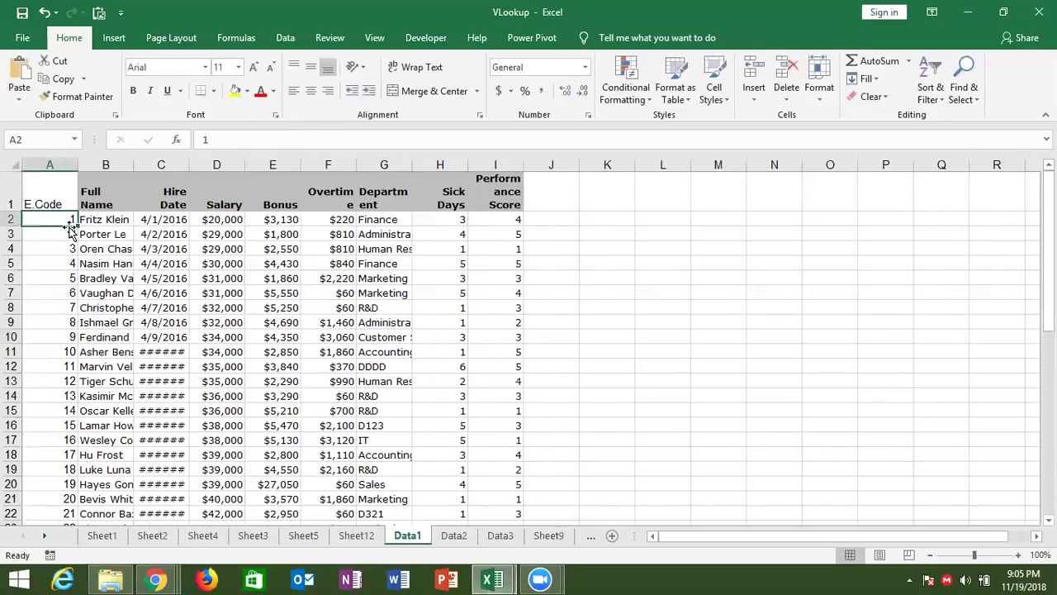
{"action": "double_click", "coordinate": [70, 226]}
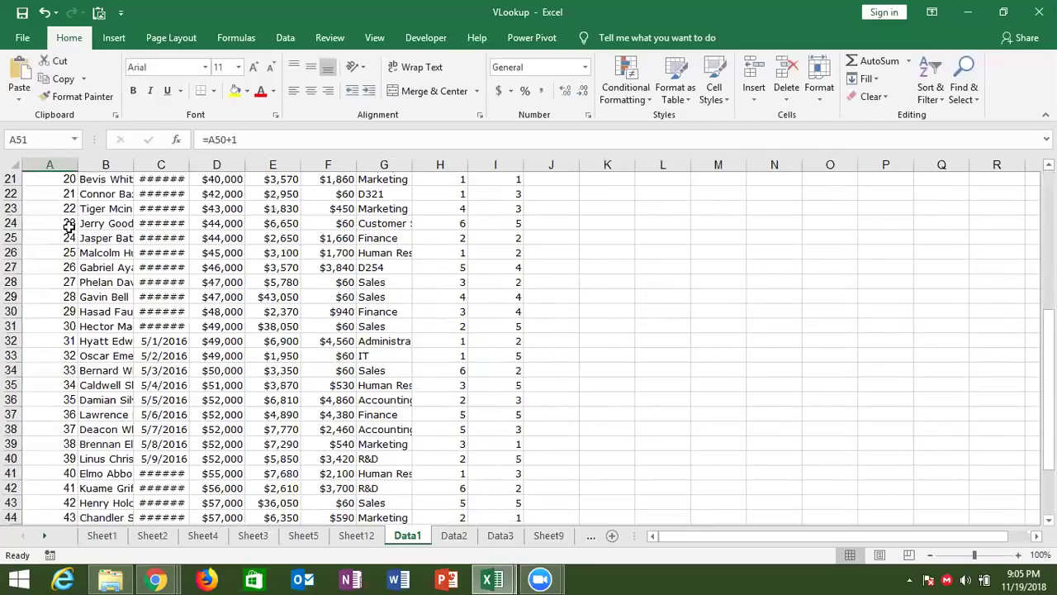
{"action": "key", "text": "ctrl+Home"}
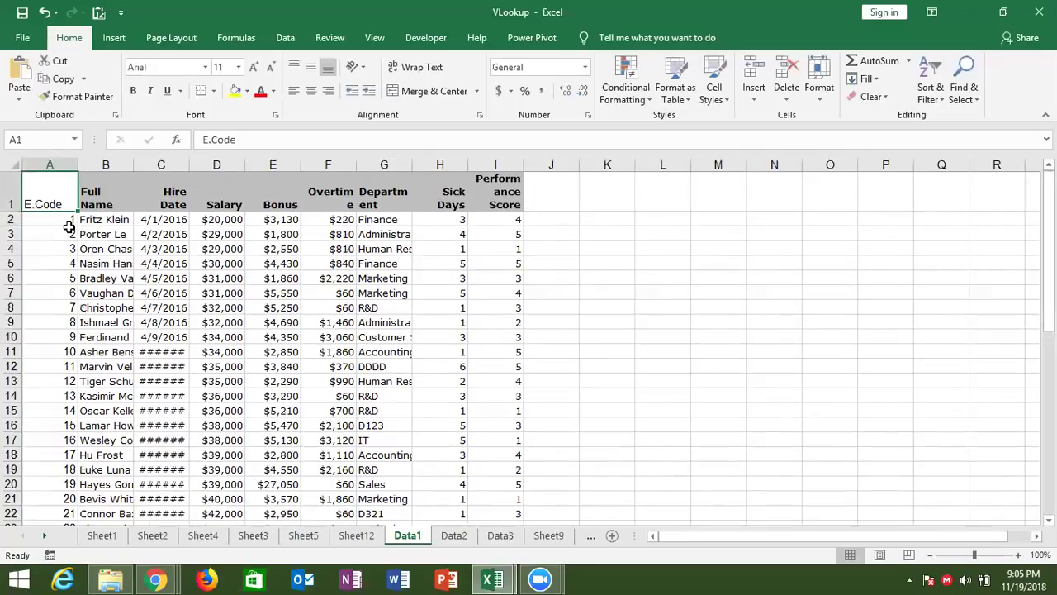
{"action": "left_click", "coordinate": [445, 535]}
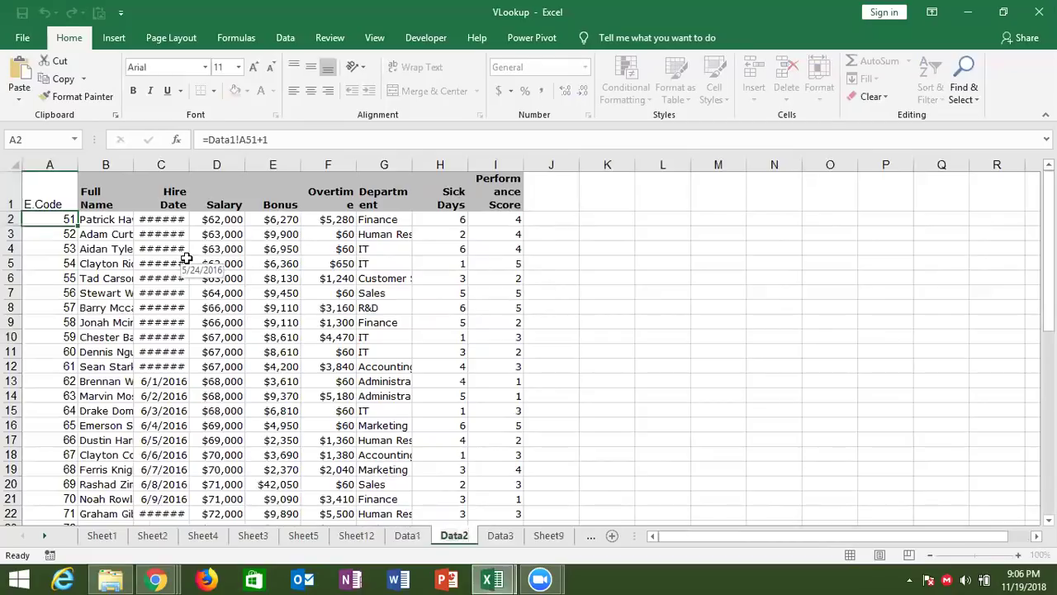
{"action": "left_click", "coordinate": [48, 275]}
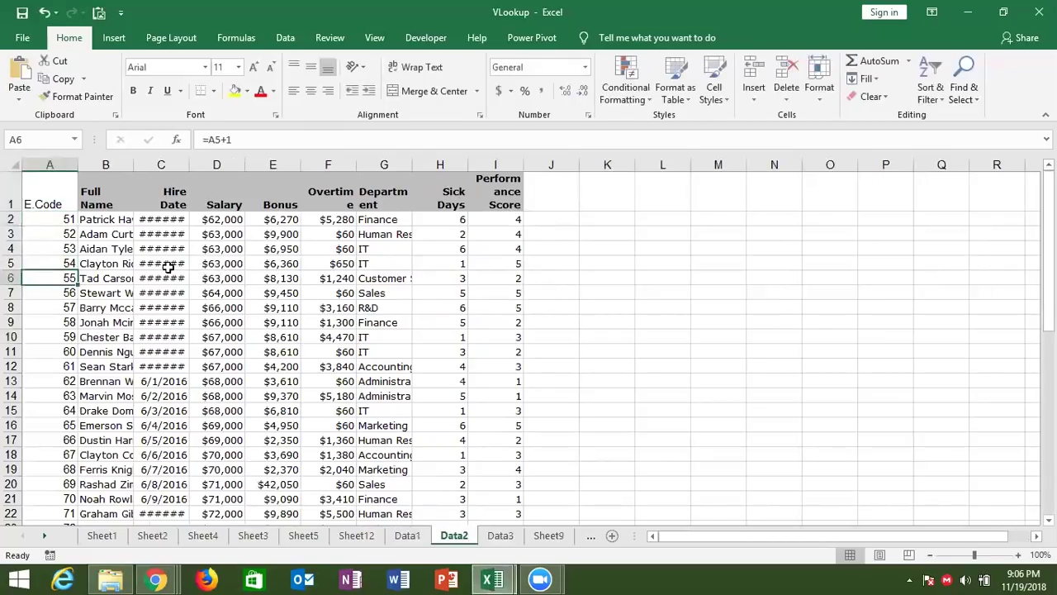
{"action": "key", "text": "ctrl+Down"}
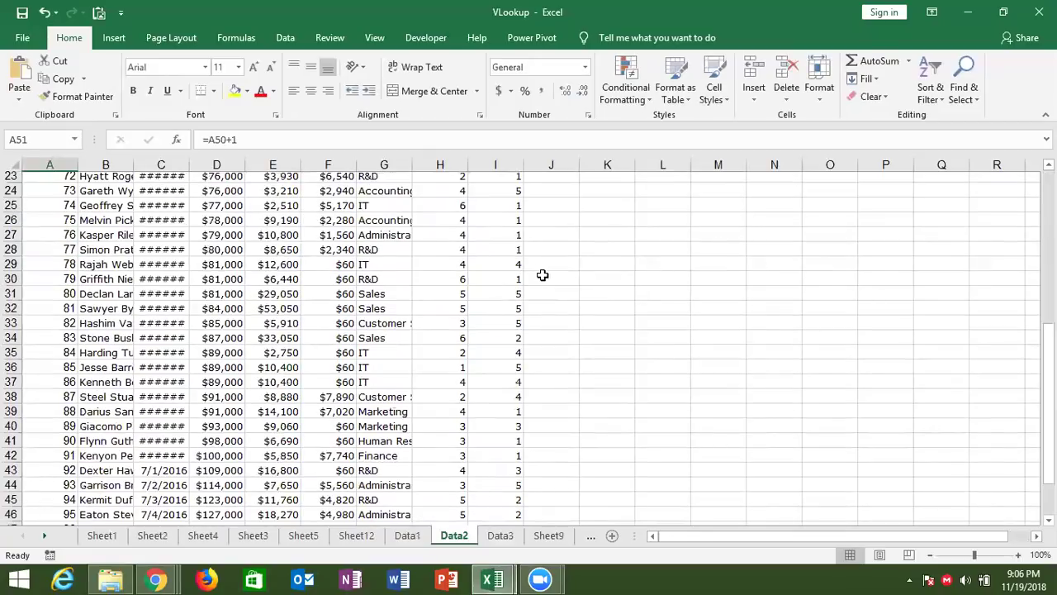
{"action": "key", "text": "ctrl+Home"}
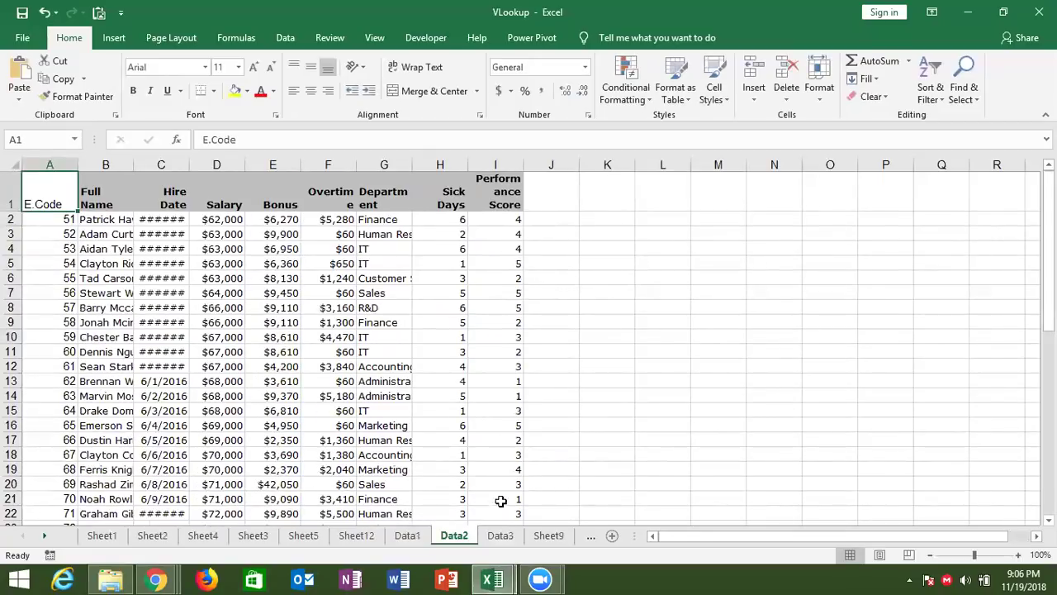
{"action": "left_click", "coordinate": [500, 537]}
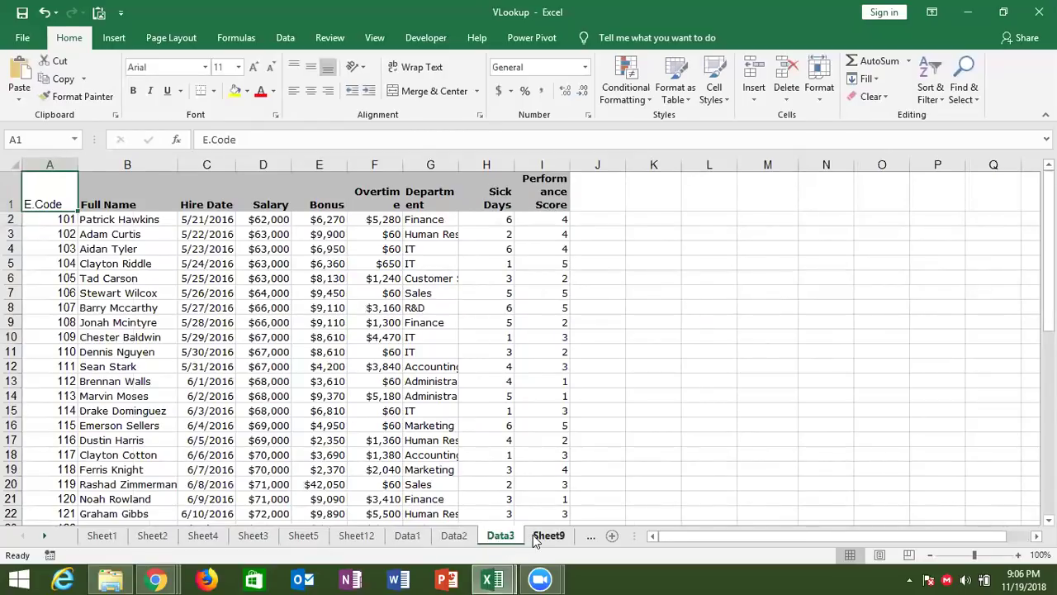
{"action": "left_click", "coordinate": [548, 536]}
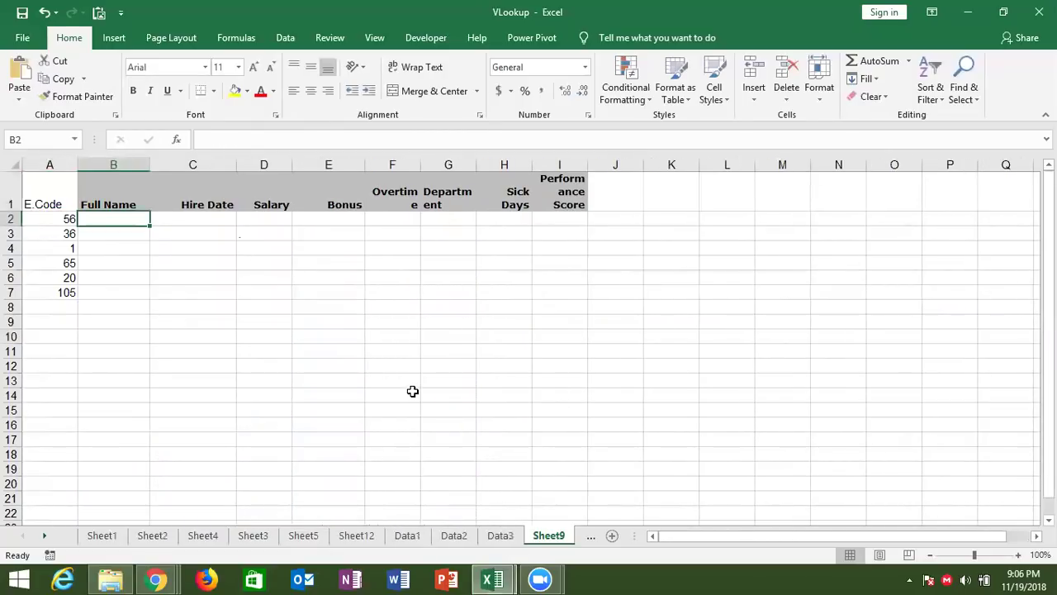
{"action": "left_click_drag", "start_coordinate": [68, 220], "coordinate": [67, 291]}
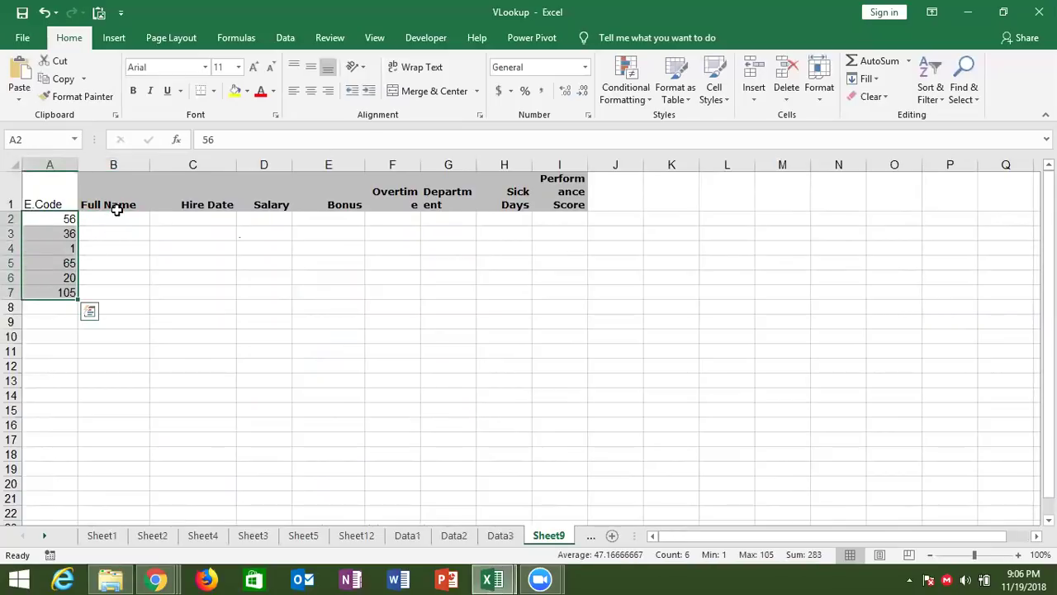
{"action": "left_click_drag", "start_coordinate": [117, 210], "coordinate": [494, 270]}
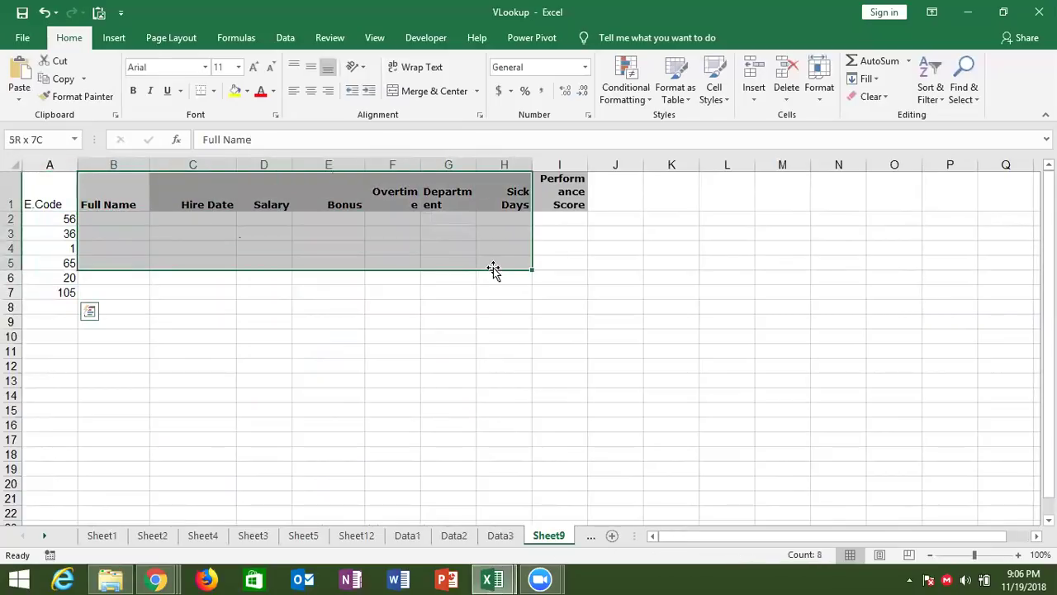
{"action": "left_click", "coordinate": [104, 231]}
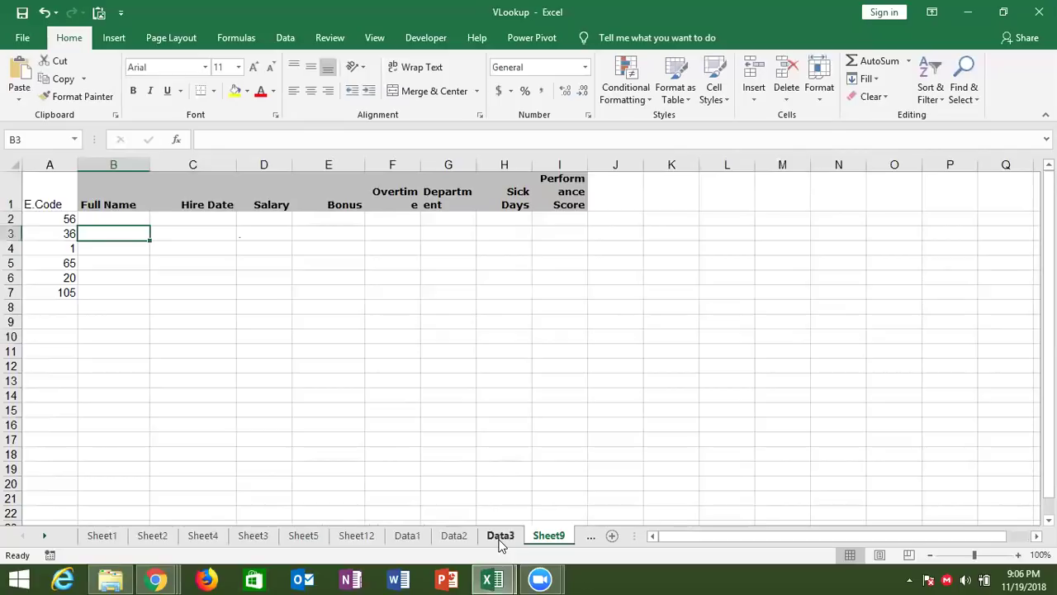
Enter =VLOOKUP(A2,Data1!A:I,2,0) in B2, which returns #N/A for E.Code 56
{"action": "key", "text": "Up"}
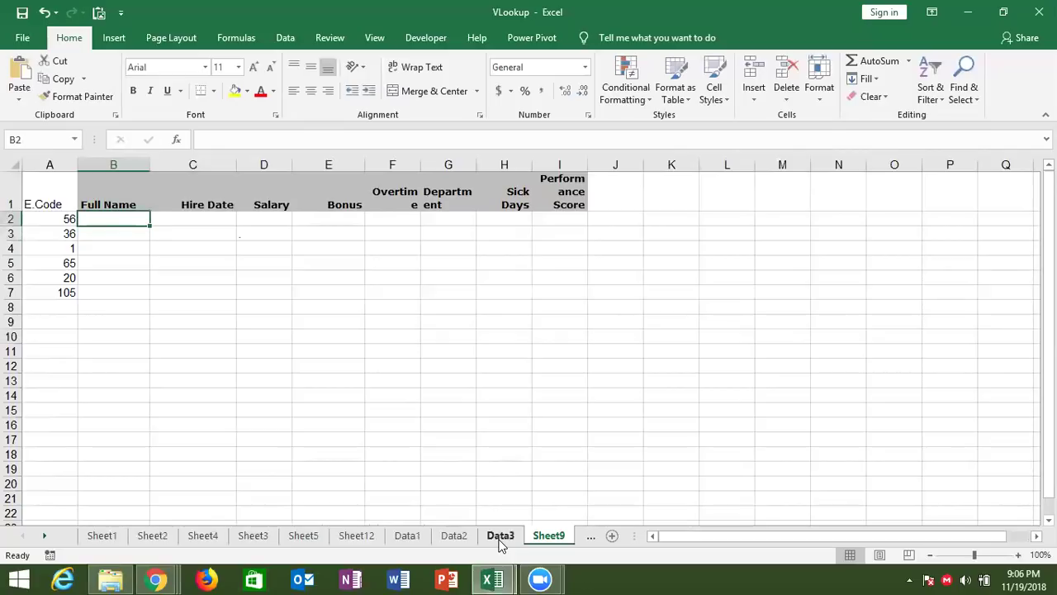
{"action": "type", "text": "=vl"}
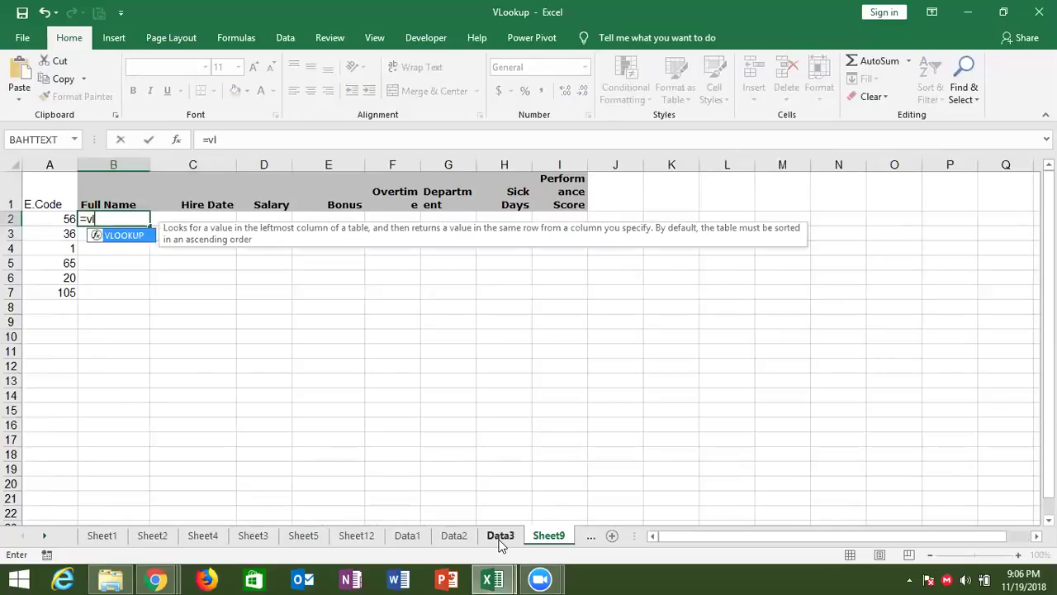
{"action": "key", "text": "Tab"}
{"action": "key", "text": "Left"}
{"action": "type", "text": ","}
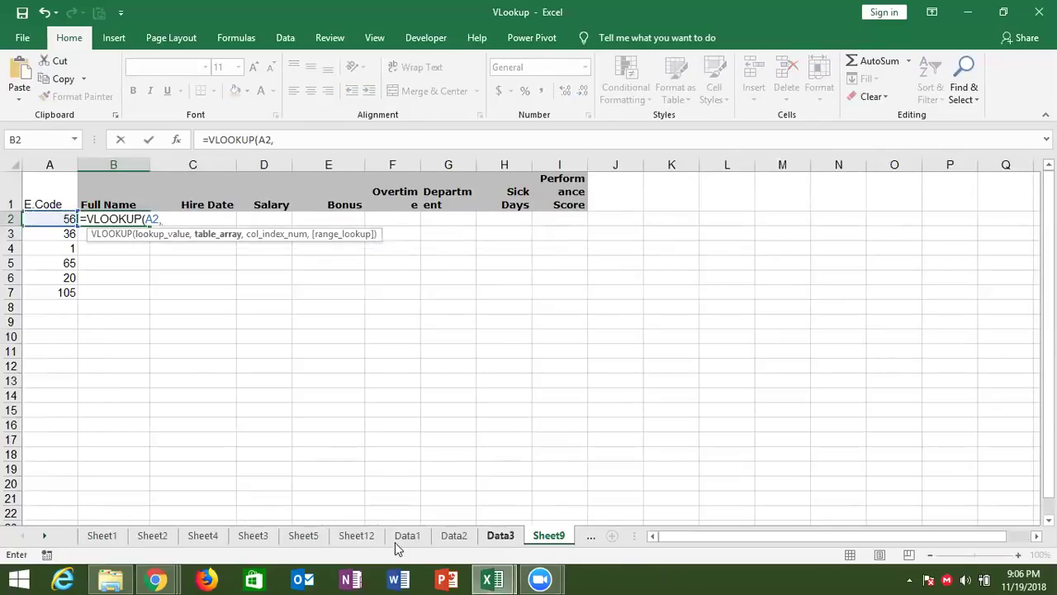
{"action": "left_click", "coordinate": [405, 537]}
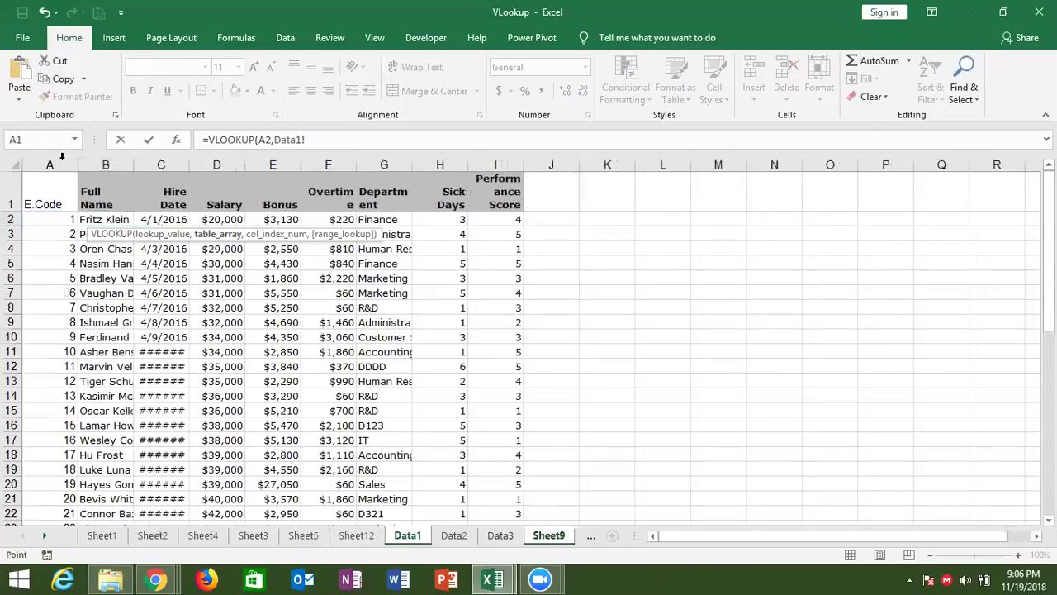
{"action": "left_click_drag", "start_coordinate": [64, 164], "coordinate": [339, 164]}
{"action": "left_click_drag", "start_coordinate": [466, 172], "coordinate": [493, 171]}
{"action": "type", "text": ",2"}
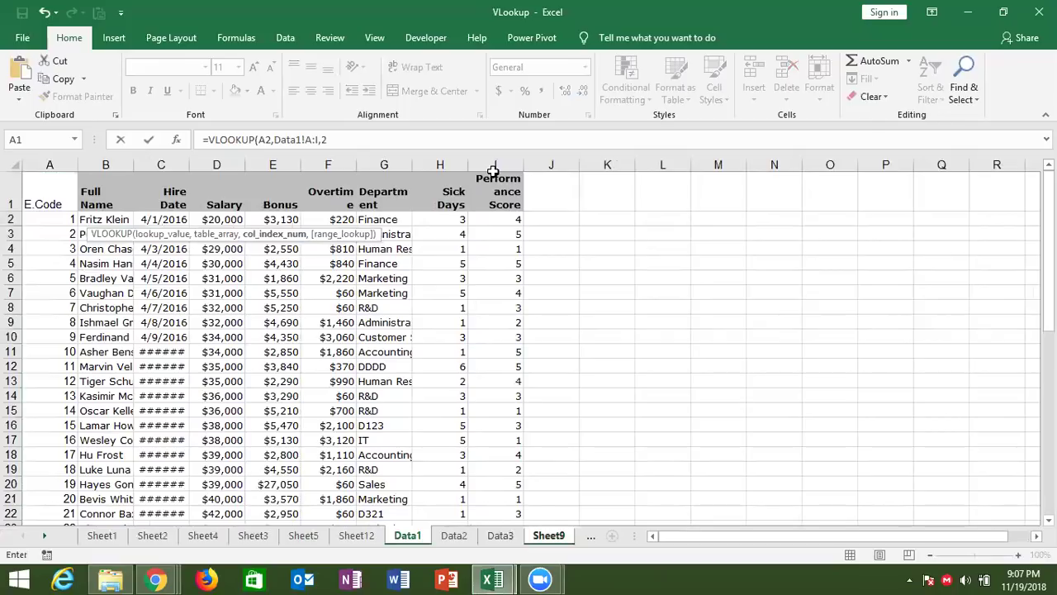
{"action": "type", "text": ",0"}
{"action": "key", "text": "Return"}
{"action": "key", "text": "Up"}
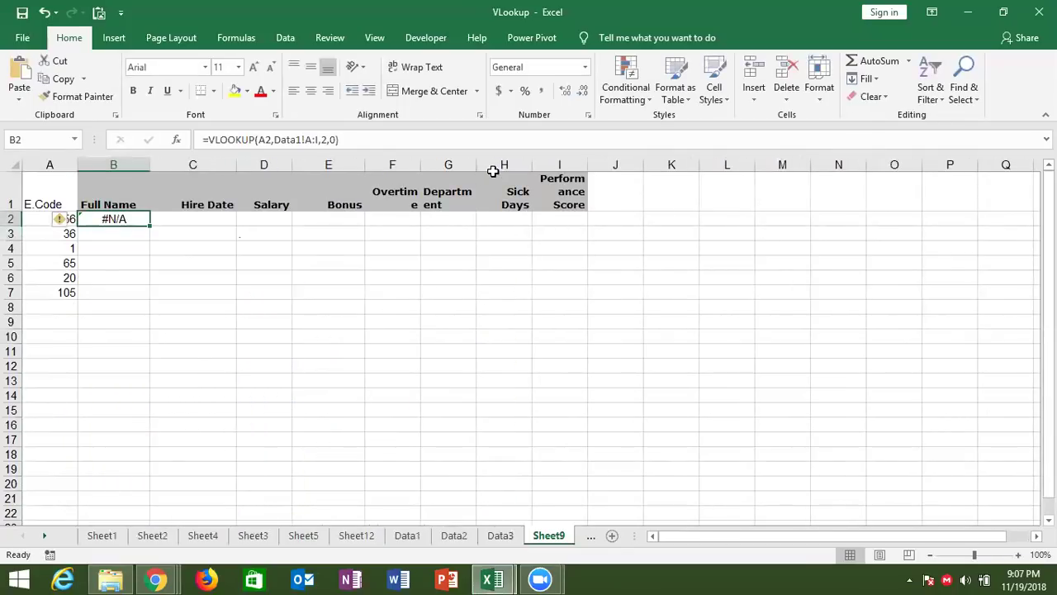
{"action": "left_click", "coordinate": [299, 218]}
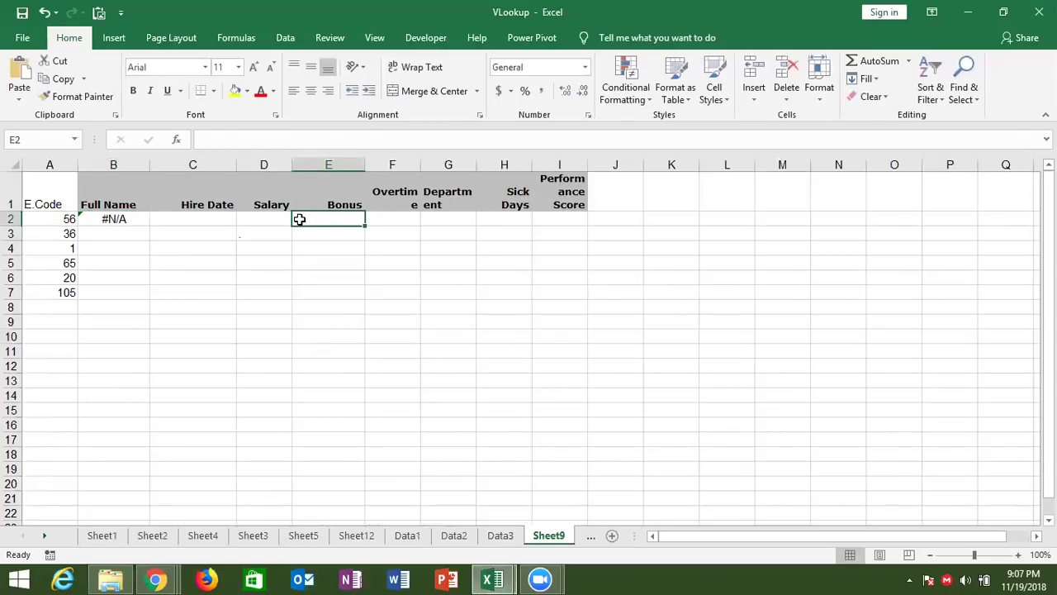
Wrap B2's Data1 lookup in IFERROR and begin a fallback VLOOKUP
{"action": "left_click", "coordinate": [94, 220]}
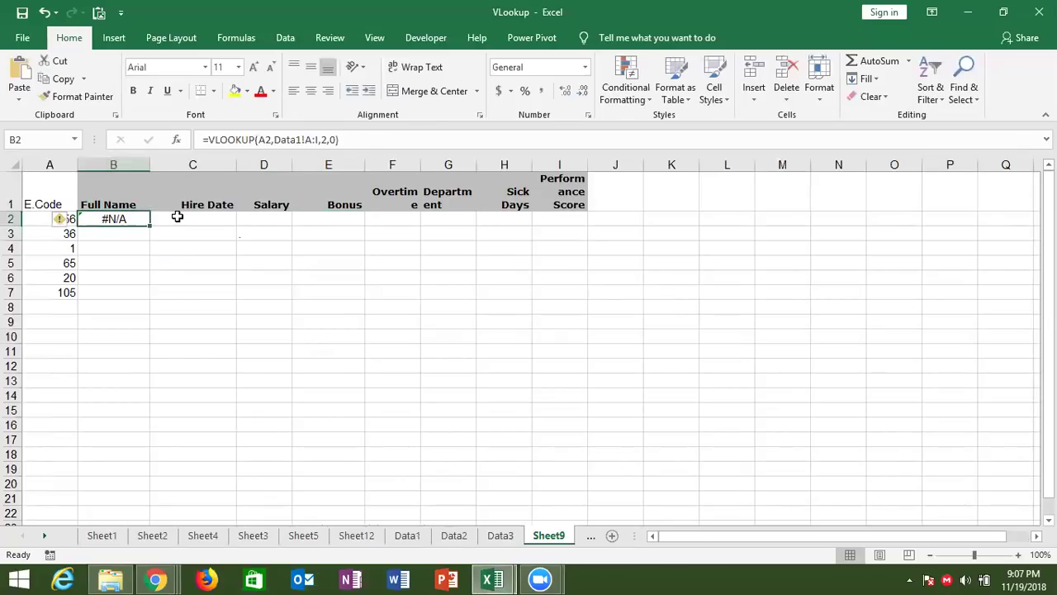
{"action": "left_click", "coordinate": [177, 217]}
{"action": "left_click", "coordinate": [120, 215]}
{"action": "left_click", "coordinate": [211, 141]}
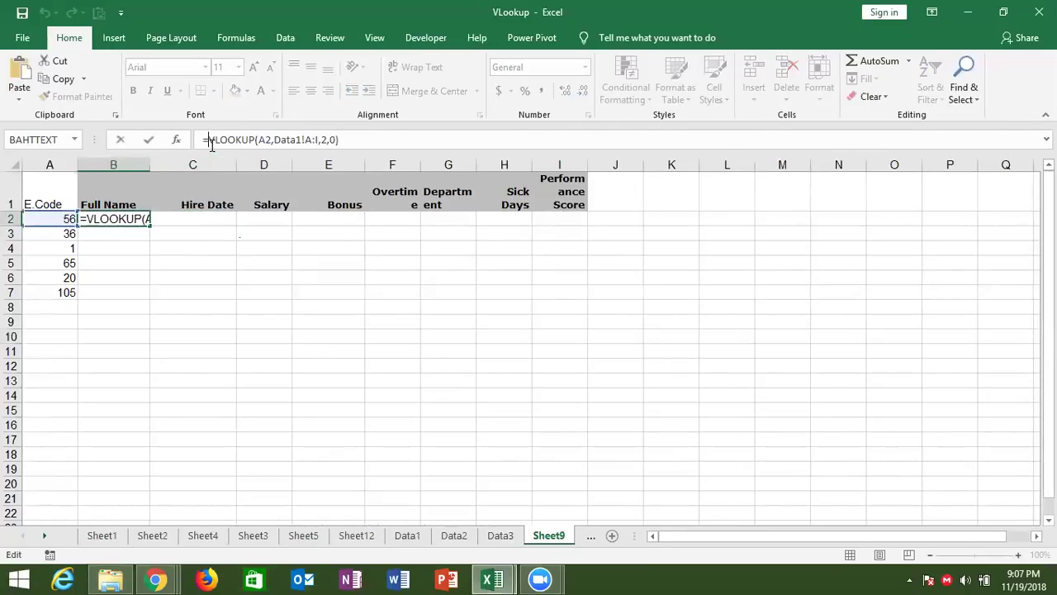
{"action": "type", "text": "if"}
{"action": "key", "text": "Down"}
{"action": "key", "text": "Tab"}
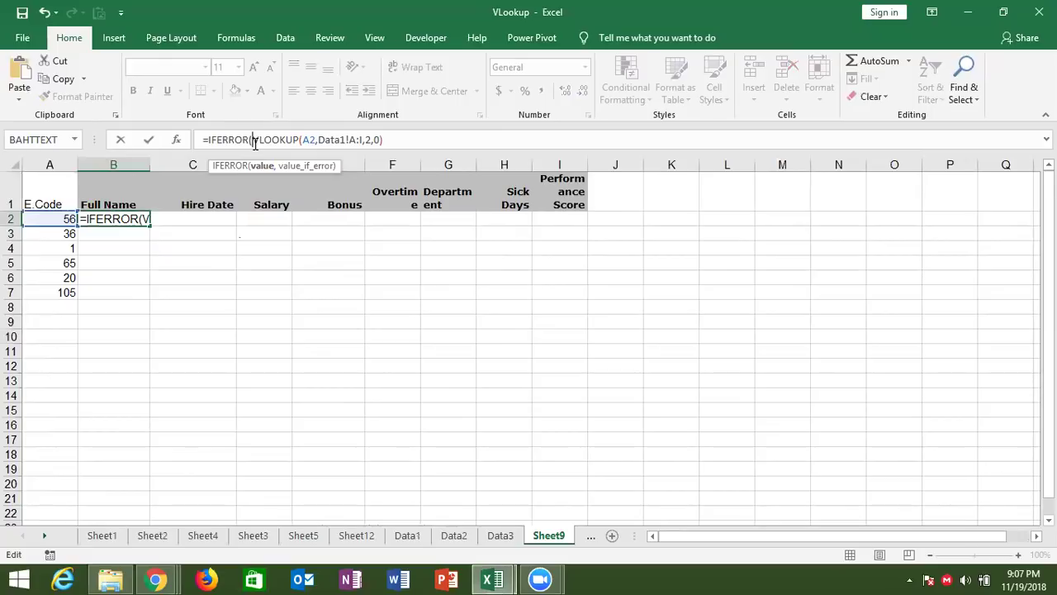
{"action": "left_click_drag", "start_coordinate": [252, 140], "coordinate": [384, 141]}
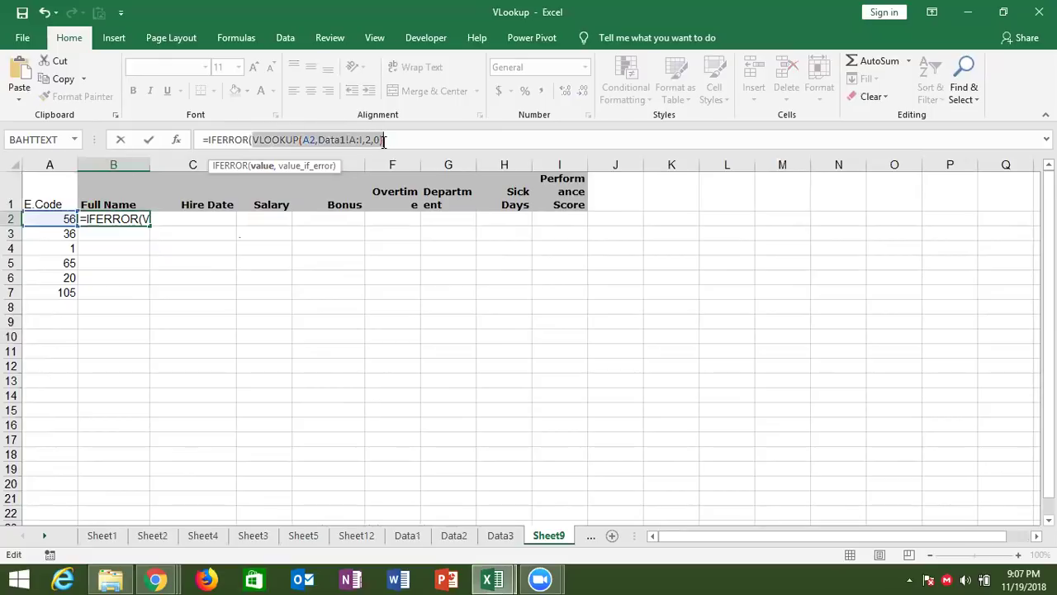
{"action": "left_click", "coordinate": [393, 141]}
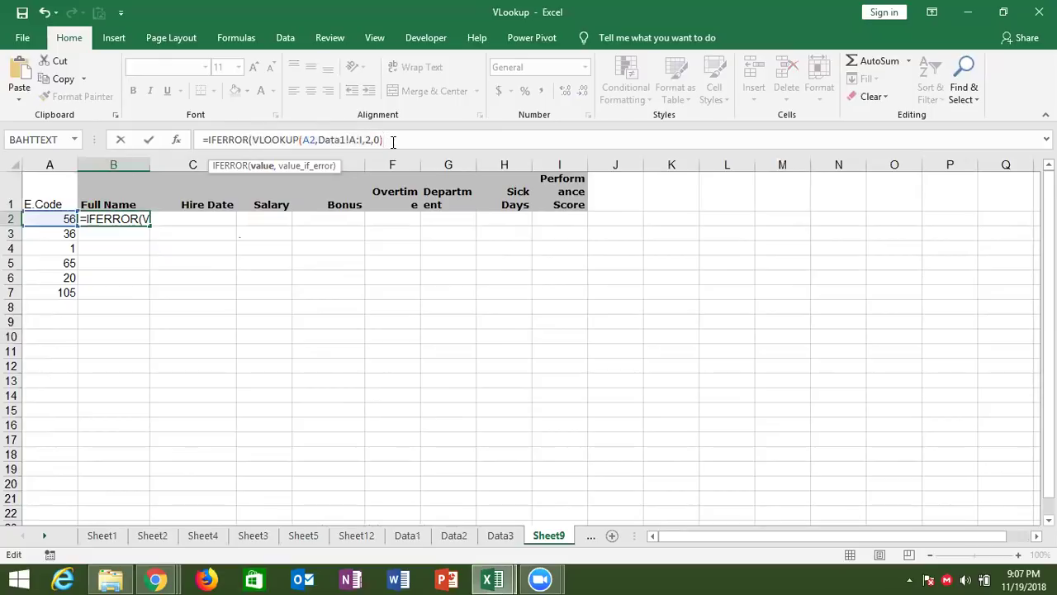
{"action": "type", "text": ",VLOOKUP("}
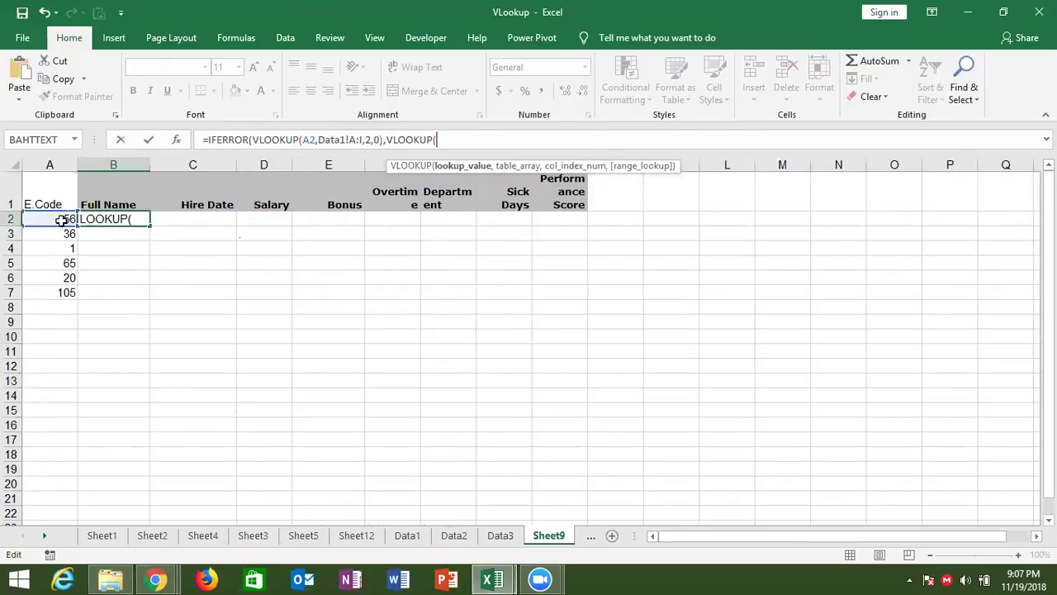
Complete the fallback as VLOOKUP(A2,Data2!A:I,2,0), commit it and accept Excel's correction
{"action": "left_click", "coordinate": [62, 221]}
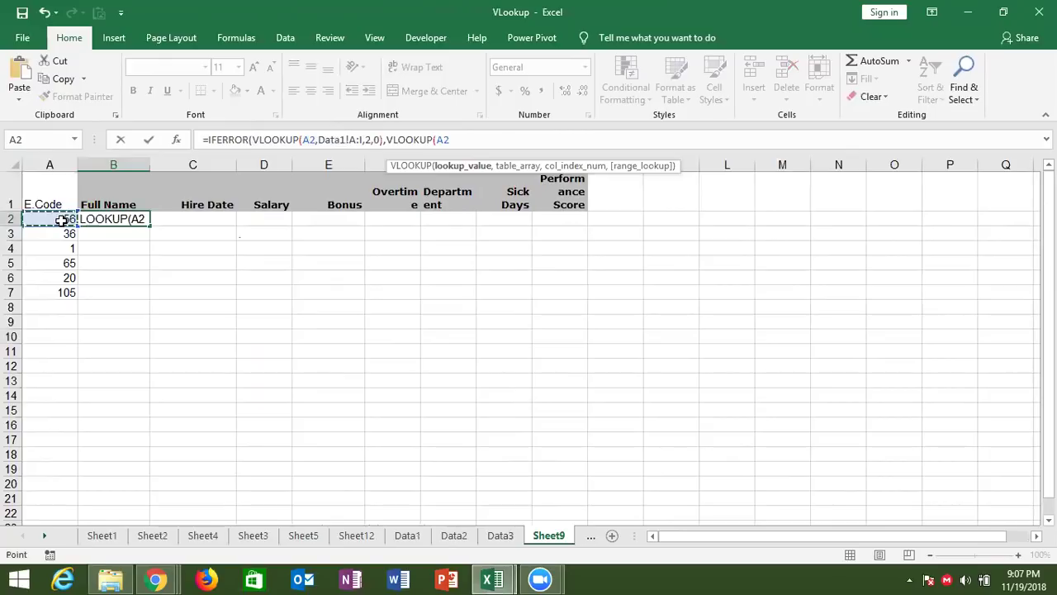
{"action": "type", "text": ","}
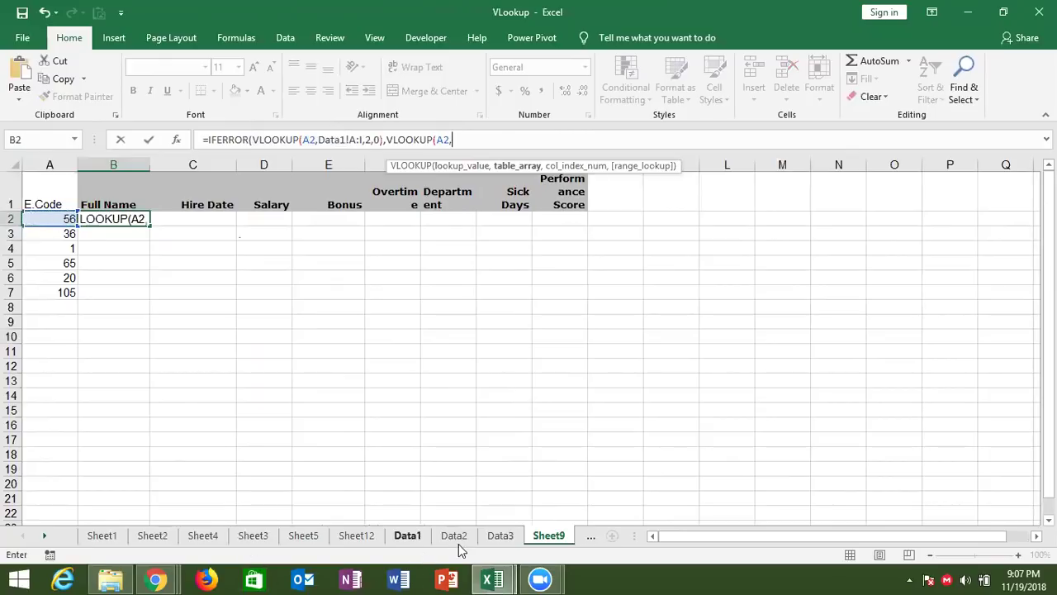
{"action": "left_click", "coordinate": [456, 536]}
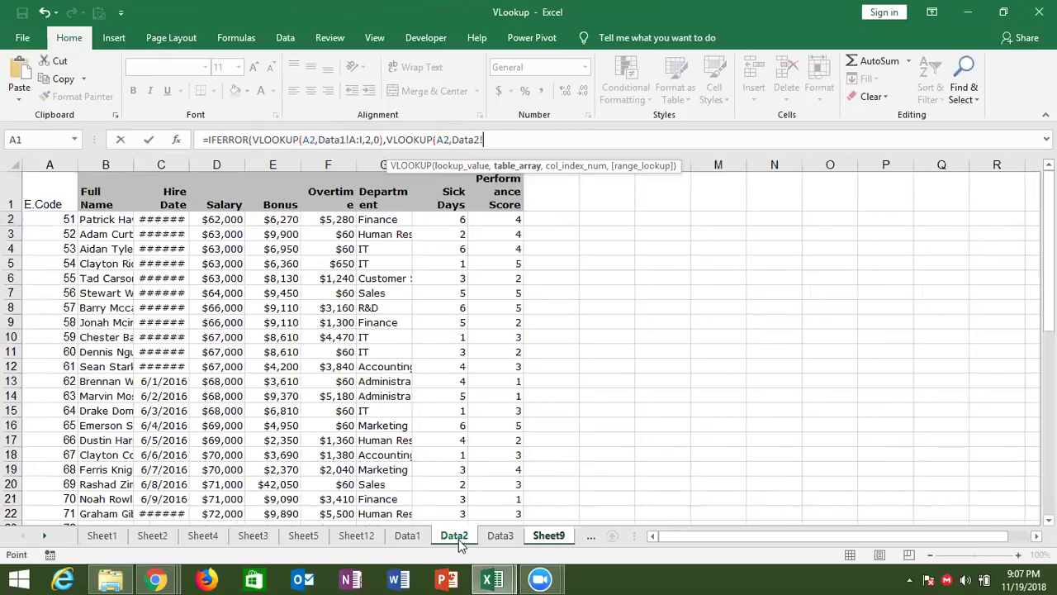
{"action": "left_click", "coordinate": [62, 165]}
{"action": "left_click_drag", "start_coordinate": [498, 205], "coordinate": [498, 205]}
{"action": "type", "text": ",2"}
{"action": "key", "text": "alt"}
{"action": "key", "text": "Escape"}
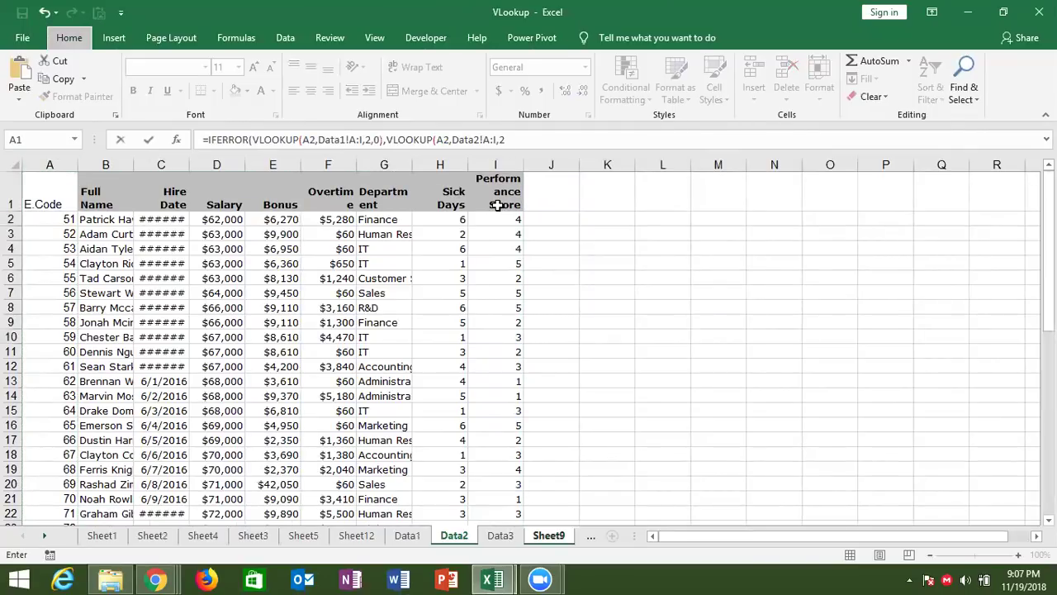
{"action": "left_click", "coordinate": [521, 136]}
{"action": "type", "text": ",0"}
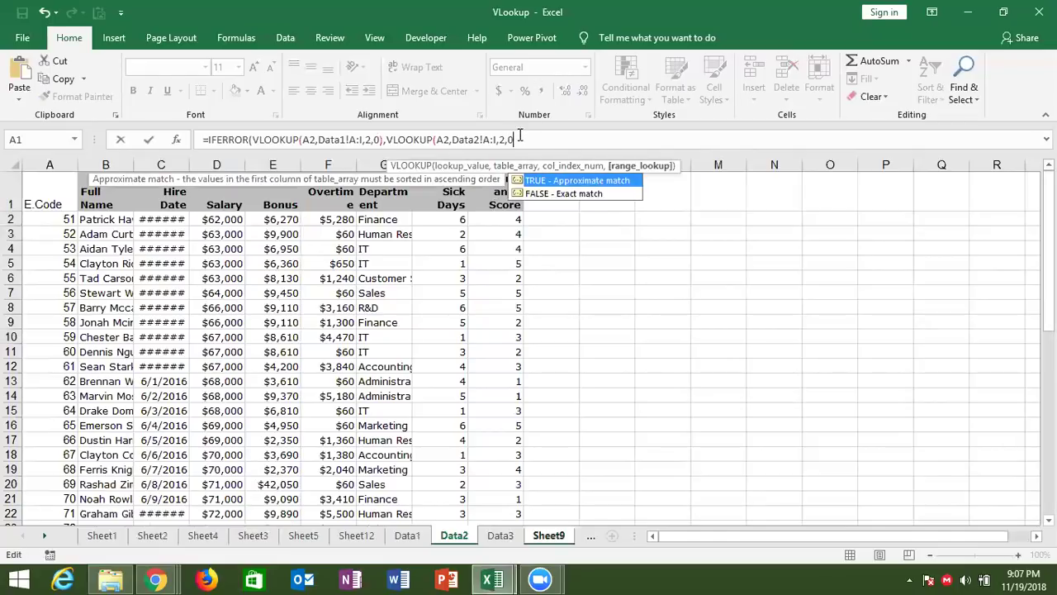
{"action": "type", "text": ")"}
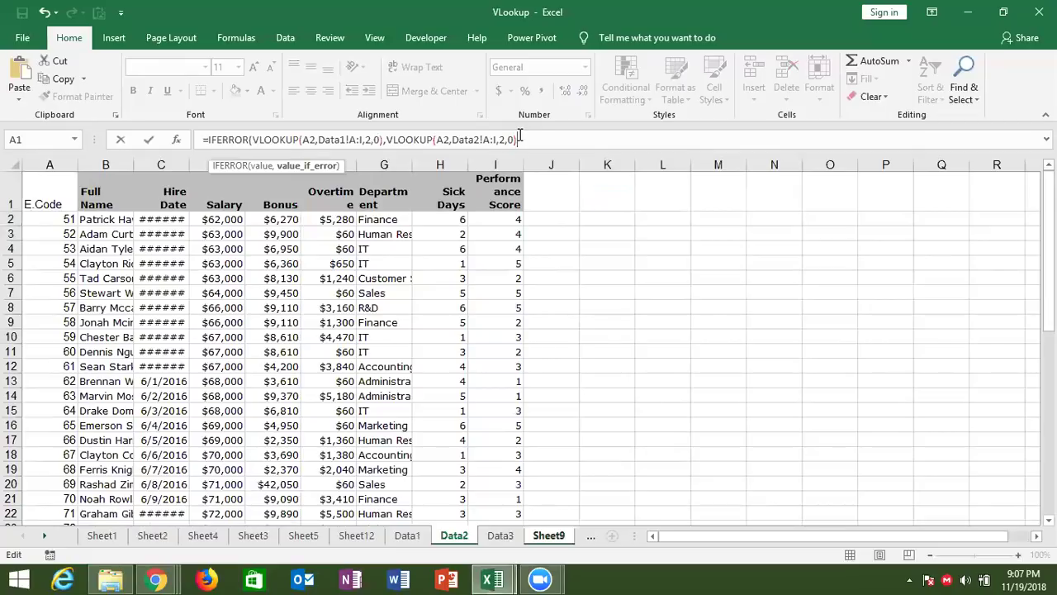
{"action": "key", "text": "Return"}
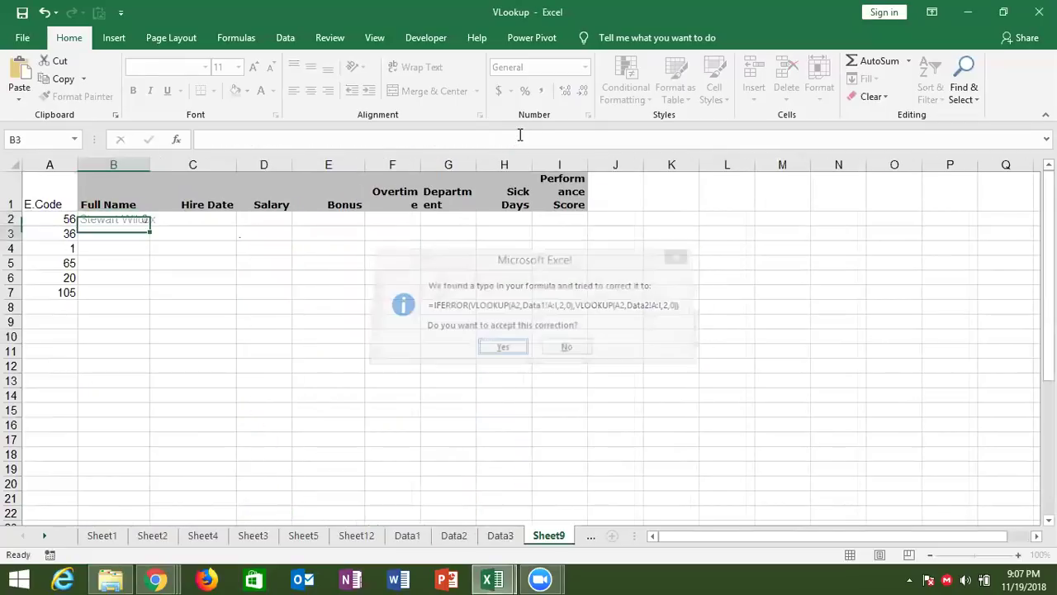
{"action": "key", "text": "Return"}
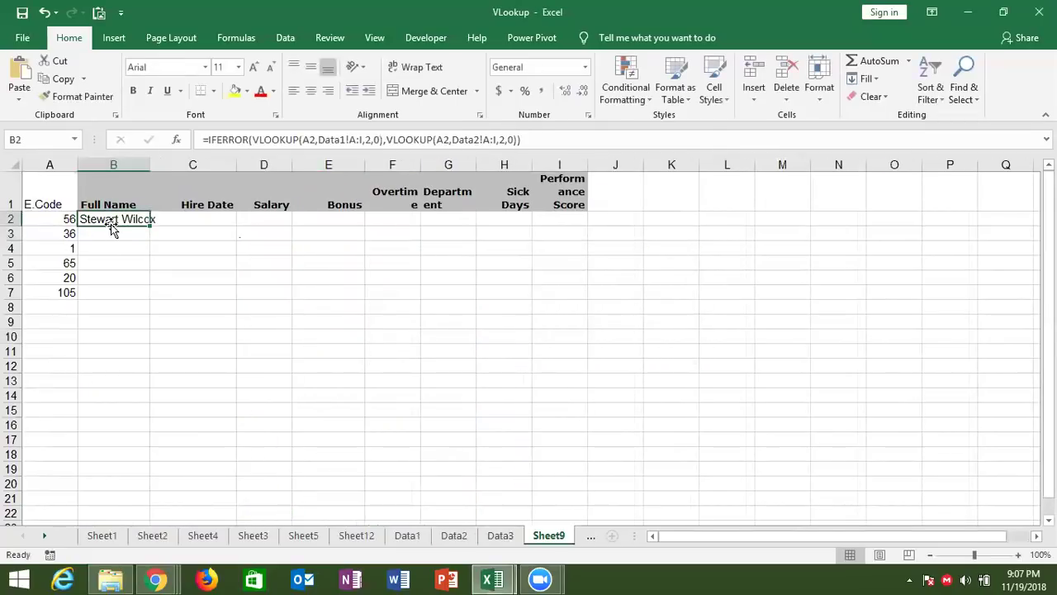
{"action": "double_click", "coordinate": [118, 219]}
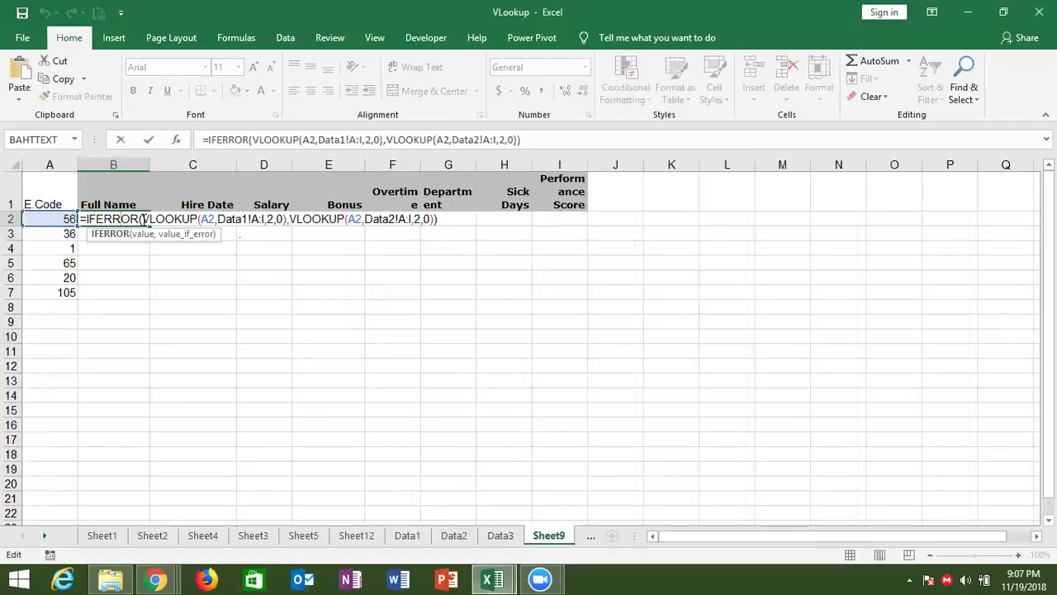
{"action": "left_click_drag", "start_coordinate": [143, 220], "coordinate": [287, 222]}
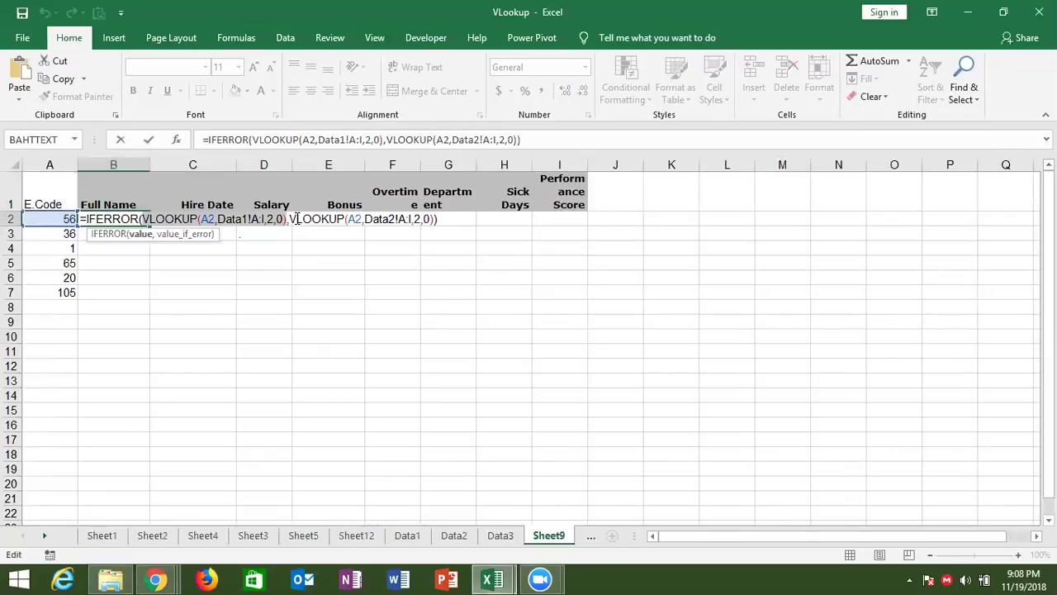
{"action": "key", "text": "ctrl+Return"}
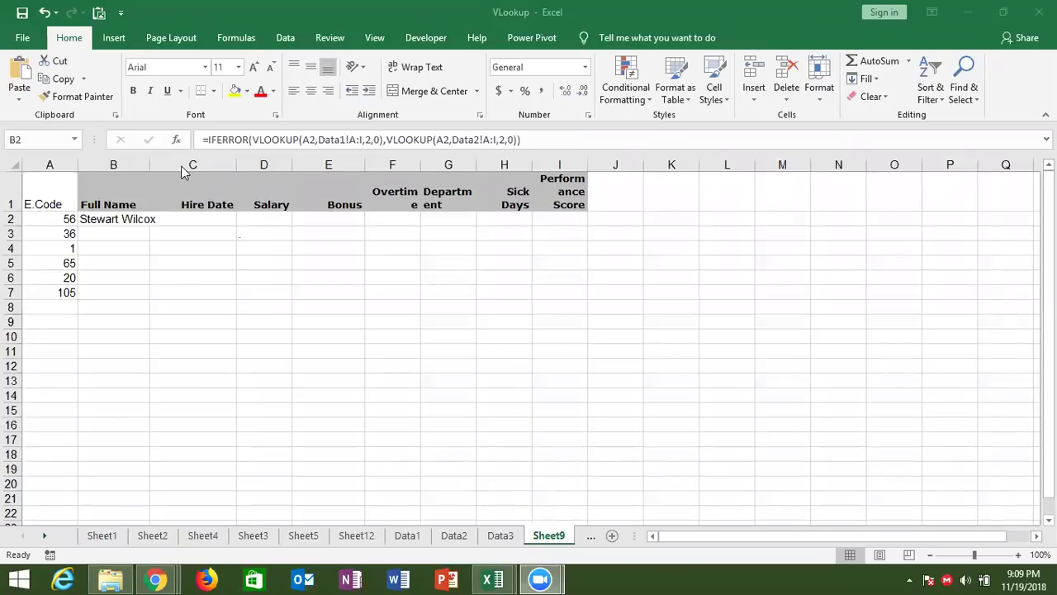
Wrap B2's formula in another IFERROR and start a third VLOOKUP fallback
{"action": "left_click", "coordinate": [118, 217]}
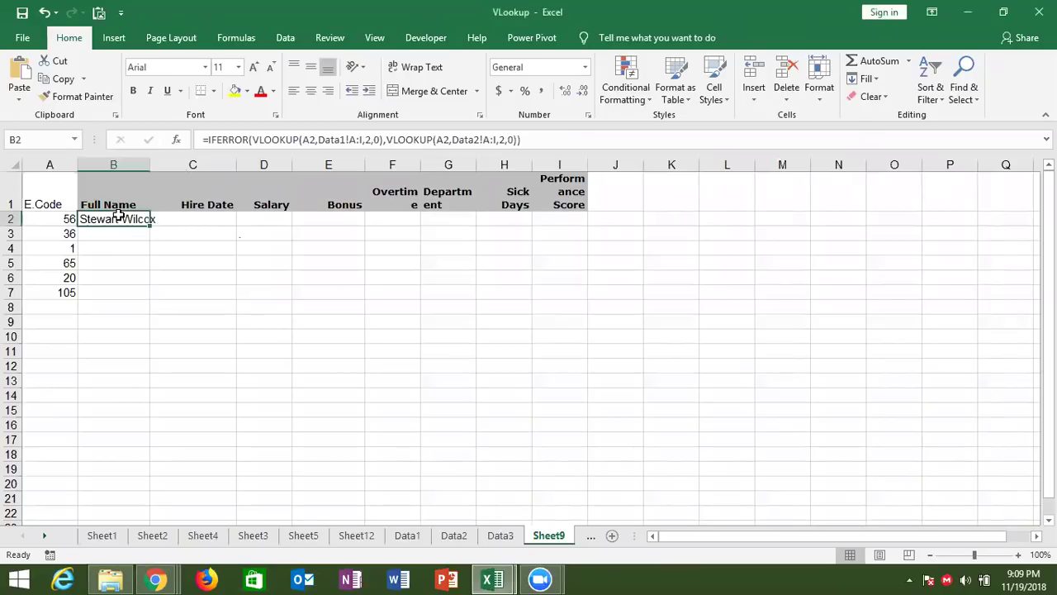
{"action": "left_click", "coordinate": [206, 139]}
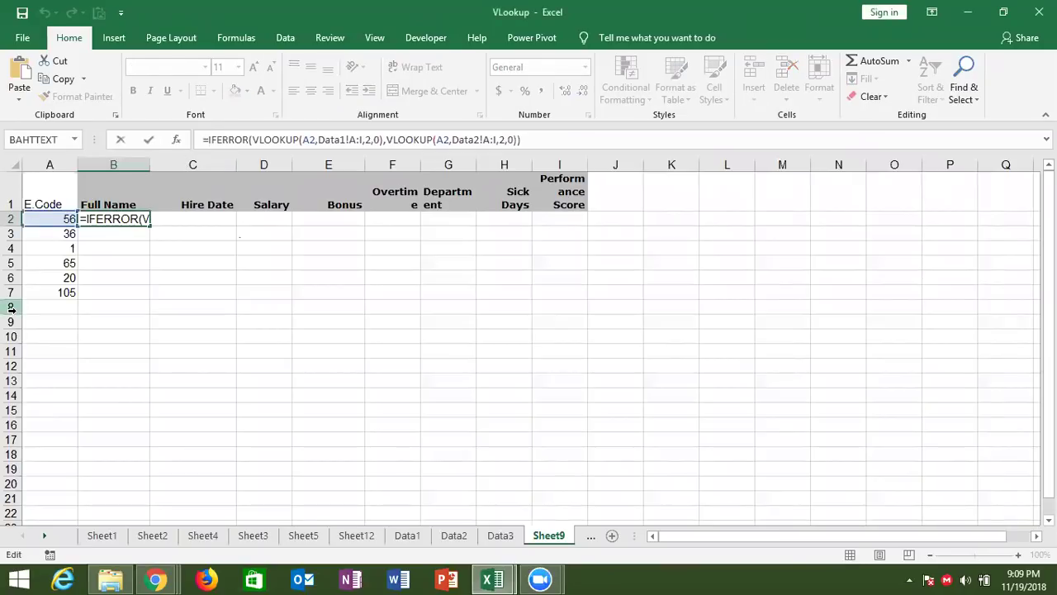
{"action": "type", "text": "if"}
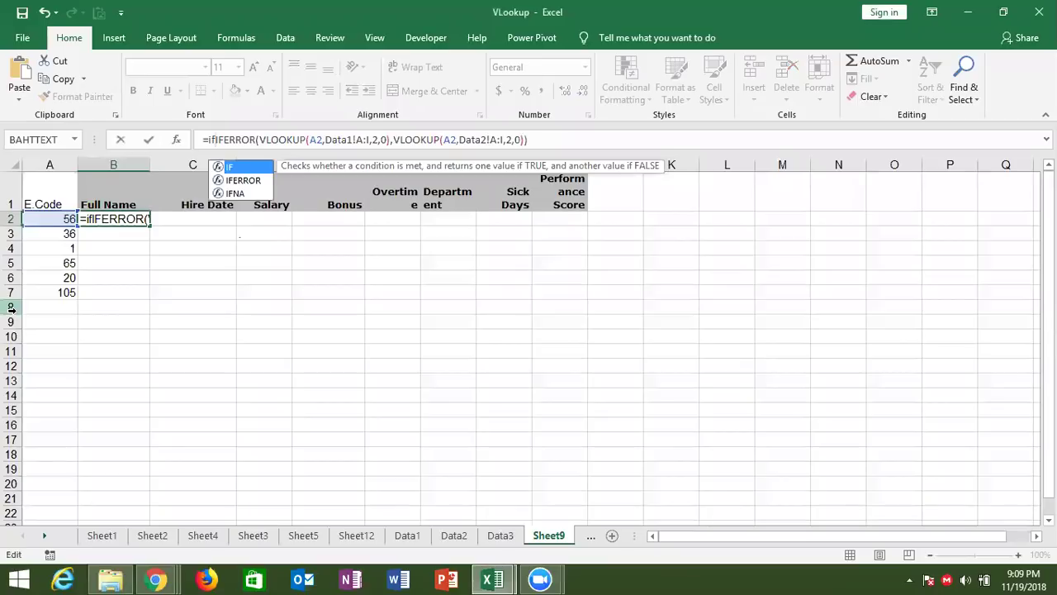
{"action": "key", "text": "Down"}
{"action": "key", "text": "Tab"}
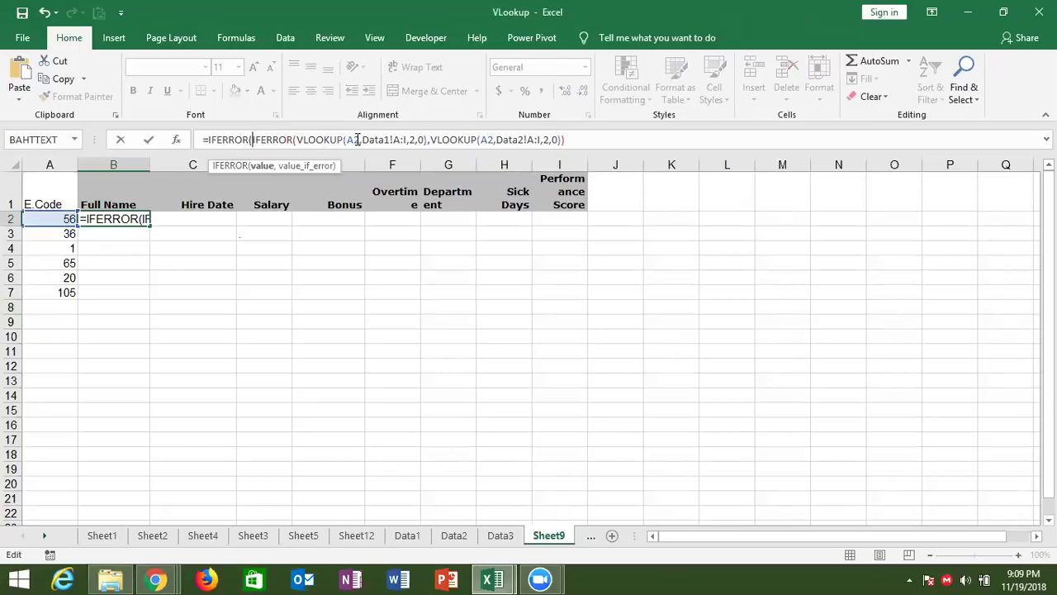
{"action": "left_click", "coordinate": [577, 138]}
{"action": "type", "text": ",v"}
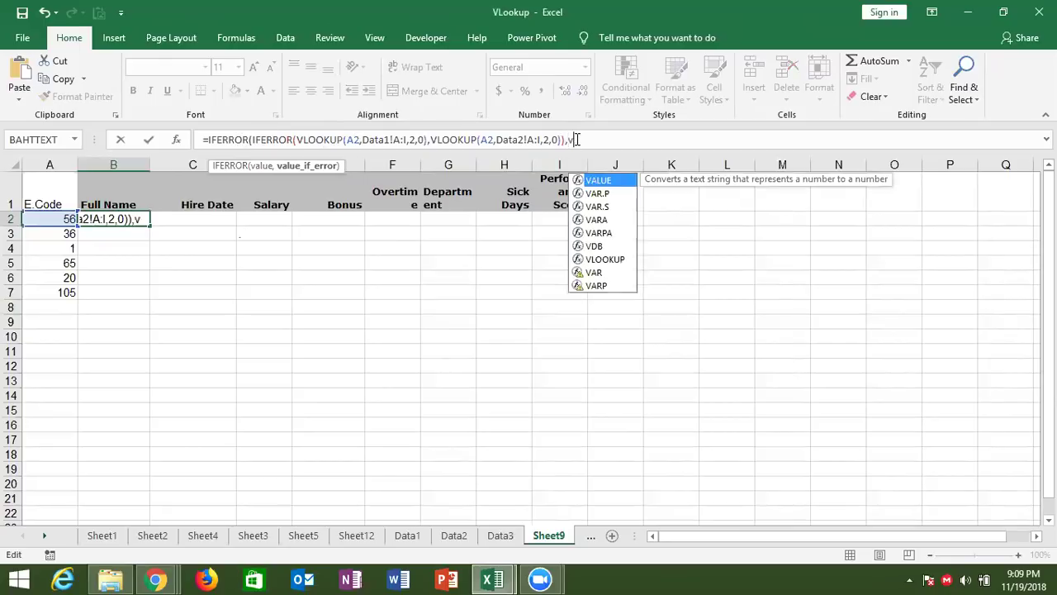
{"action": "type", "text": "l"}
{"action": "key", "text": "Tab"}
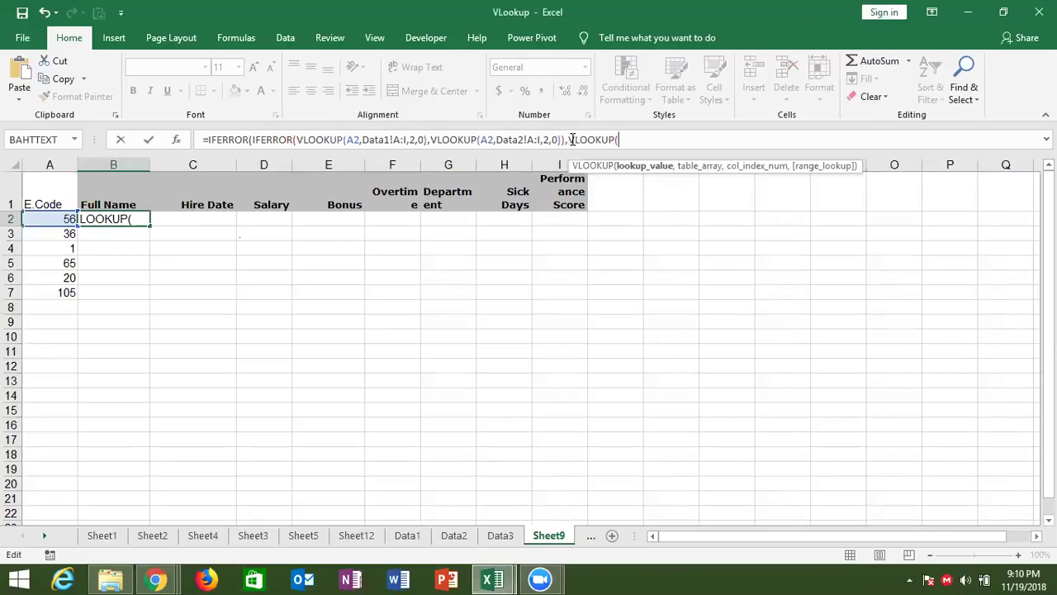
Finish the fallback as VLOOKUP(A2,Data3!A:I,2,0) and accept Excel's formula correction
{"action": "left_click", "coordinate": [61, 219]}
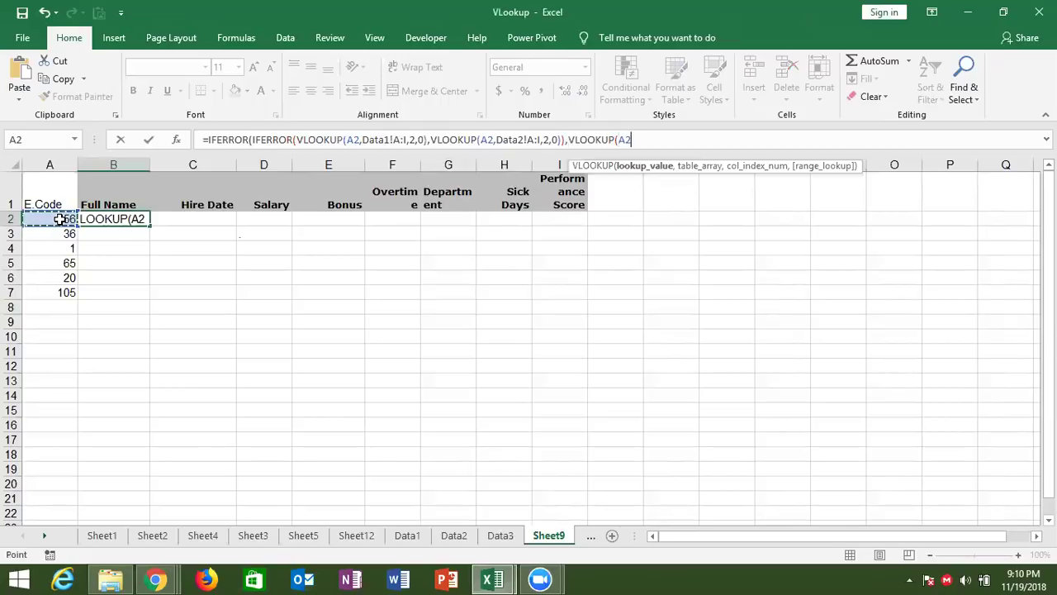
{"action": "type", "text": ","}
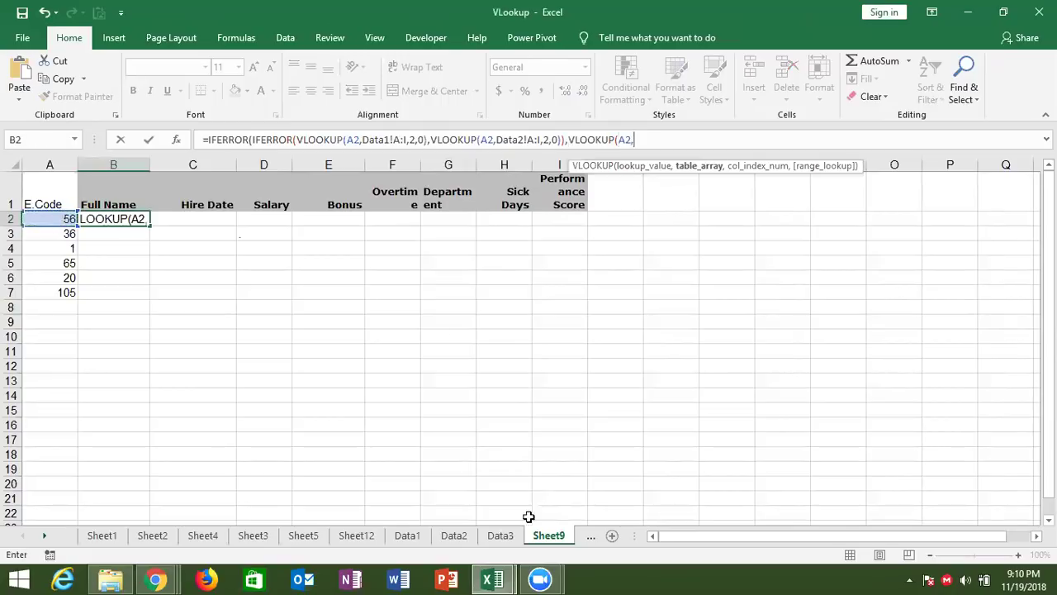
{"action": "left_click", "coordinate": [509, 537]}
{"action": "left_click_drag", "start_coordinate": [57, 165], "coordinate": [524, 164]}
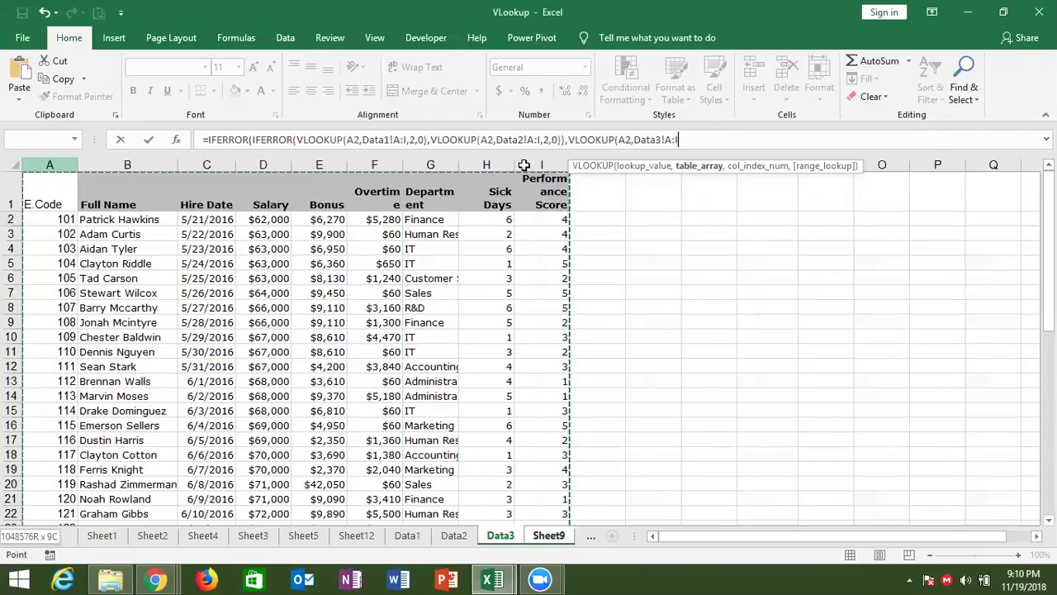
{"action": "type", "text": ",2,0"}
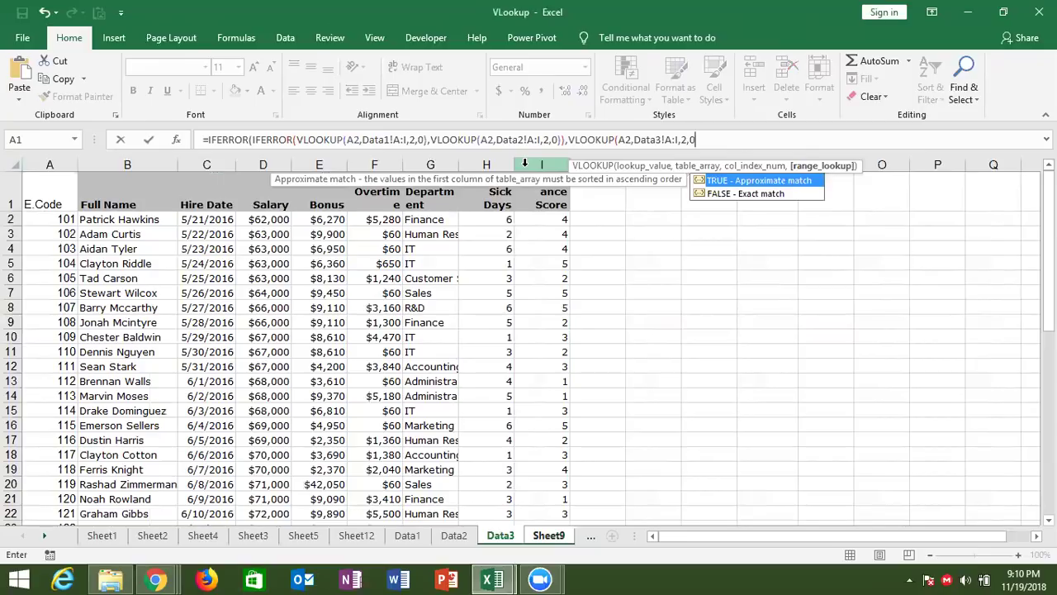
{"action": "type", "text": ")"}
{"action": "key", "text": "Return"}
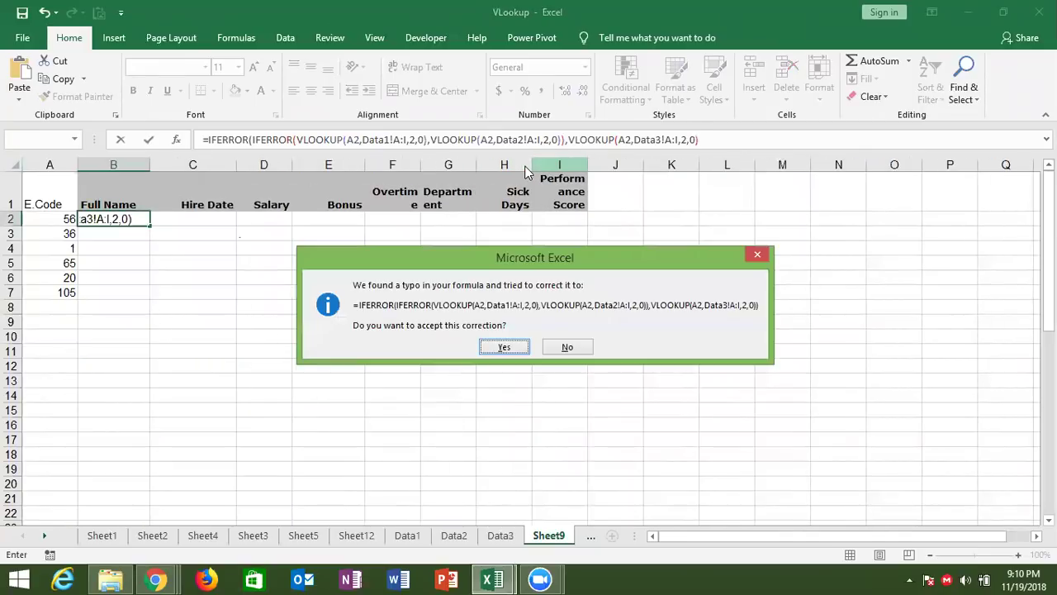
{"action": "key", "text": "Return"}
{"action": "key", "text": "Up"}
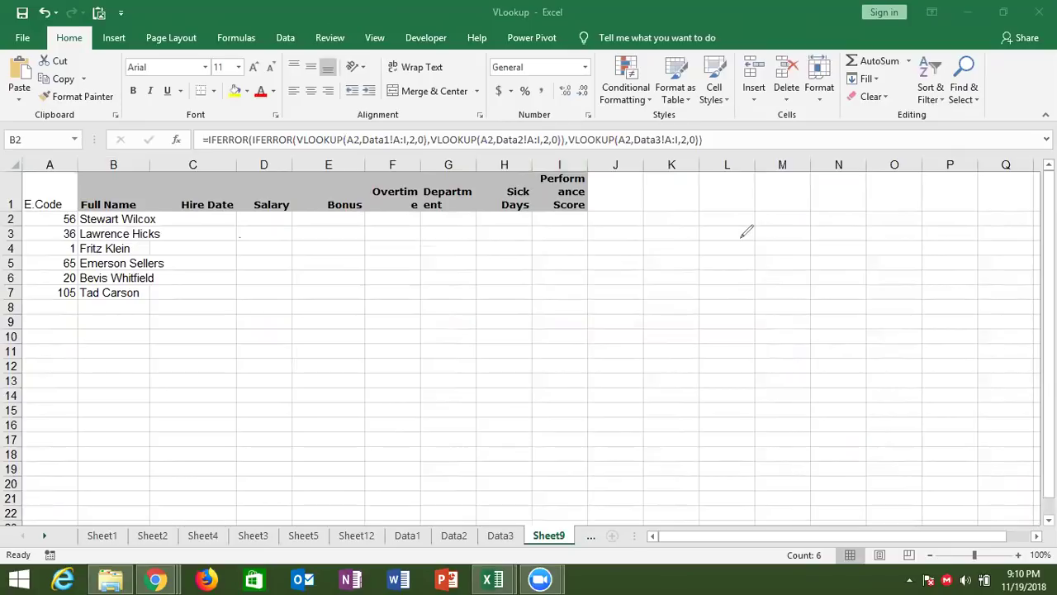
{"action": "left_click_drag", "start_coordinate": [732, 227], "coordinate": [766, 249]}
{"action": "mouse_move", "coordinate": [724, 199]}
{"action": "left_mouse_down"}
{"action": "mouse_move", "coordinate": [735, 220]}
{"action": "mouse_move", "coordinate": [722, 196]}
{"action": "left_mouse_up"}
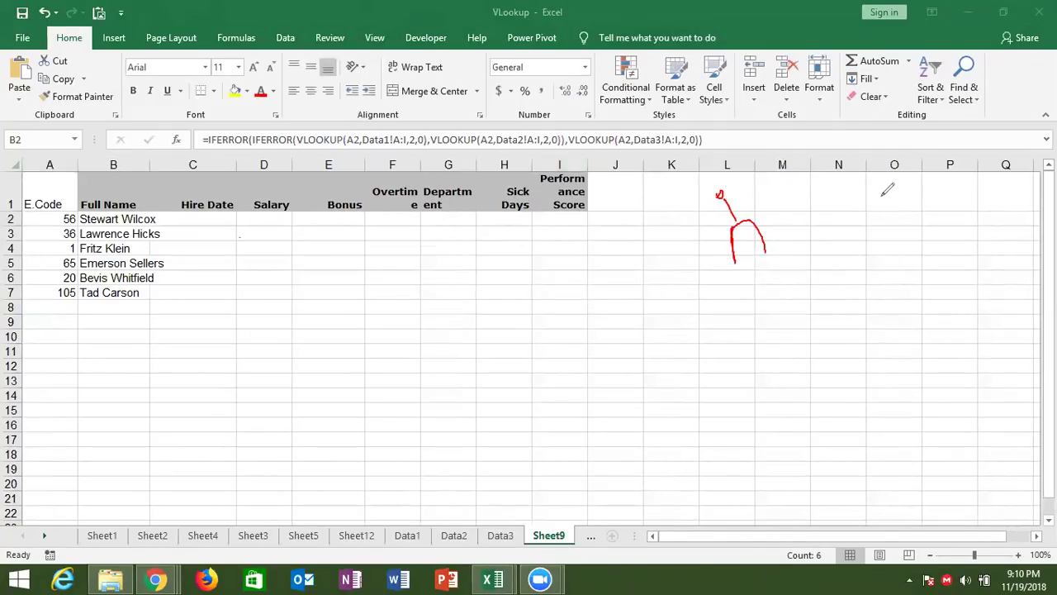
{"action": "mouse_move", "coordinate": [753, 221]}
{"action": "left_mouse_down"}
{"action": "mouse_move", "coordinate": [785, 213]}
{"action": "mouse_move", "coordinate": [798, 192]}
{"action": "left_mouse_up"}
{"action": "left_click_drag", "start_coordinate": [790, 198], "coordinate": [788, 214]}
{"action": "mouse_move", "coordinate": [793, 208]}
{"action": "left_mouse_down"}
{"action": "mouse_move", "coordinate": [798, 191]}
{"action": "mouse_move", "coordinate": [814, 202]}
{"action": "mouse_move", "coordinate": [813, 192]}
{"action": "mouse_move", "coordinate": [840, 180]}
{"action": "left_mouse_up"}
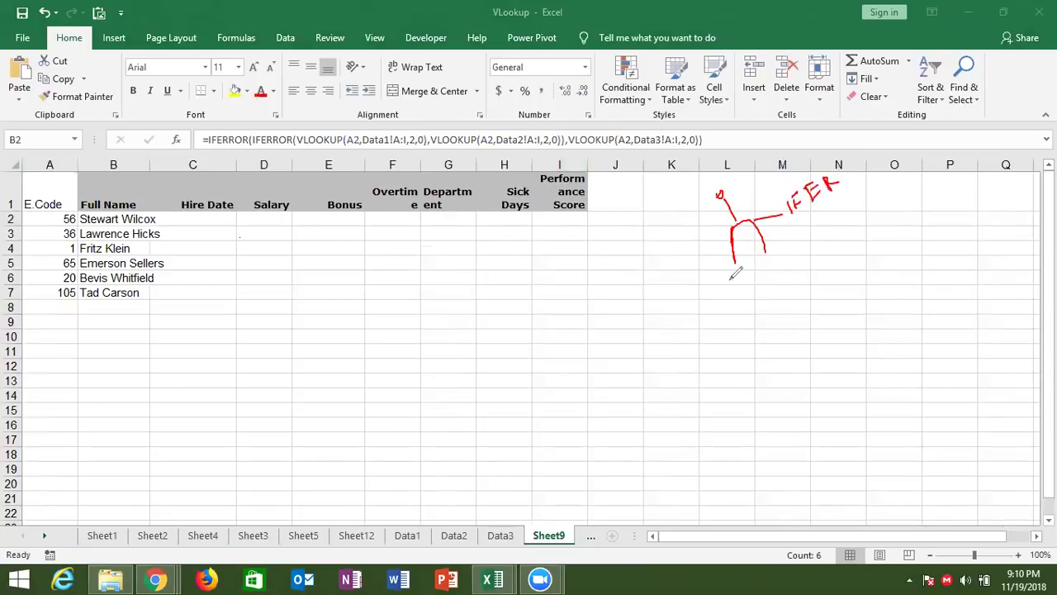
{"action": "left_click_drag", "start_coordinate": [727, 273], "coordinate": [778, 251]}
{"action": "left_click_drag", "start_coordinate": [781, 261], "coordinate": [831, 225]}
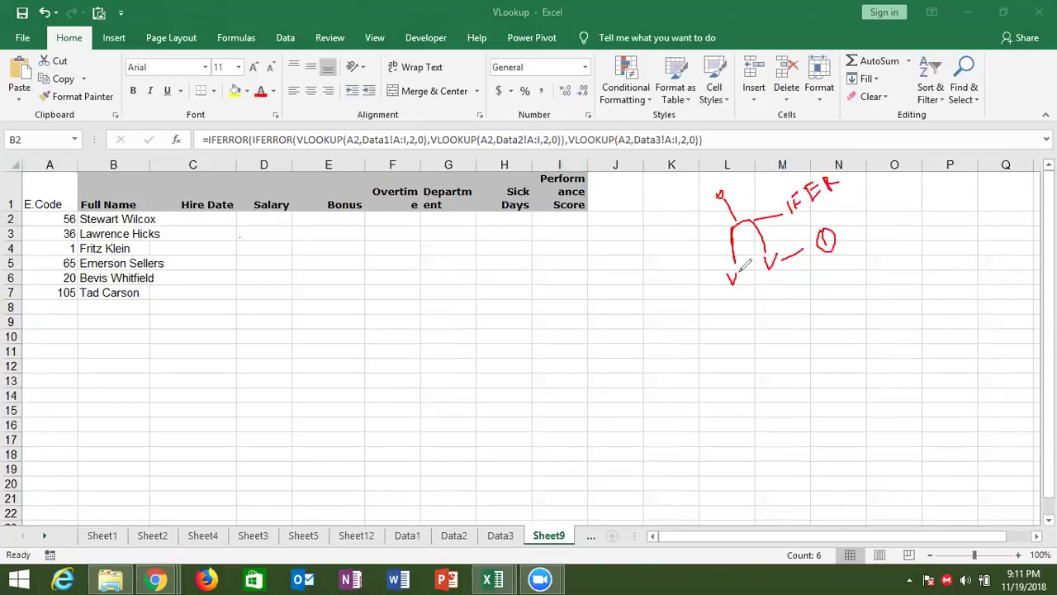
{"action": "left_click_drag", "start_coordinate": [737, 252], "coordinate": [745, 302]}
{"action": "mouse_move", "coordinate": [734, 324]}
{"action": "left_mouse_down"}
{"action": "mouse_move", "coordinate": [738, 355]}
{"action": "mouse_move", "coordinate": [774, 336]}
{"action": "mouse_move", "coordinate": [756, 366]}
{"action": "mouse_move", "coordinate": [791, 335]}
{"action": "left_mouse_up"}
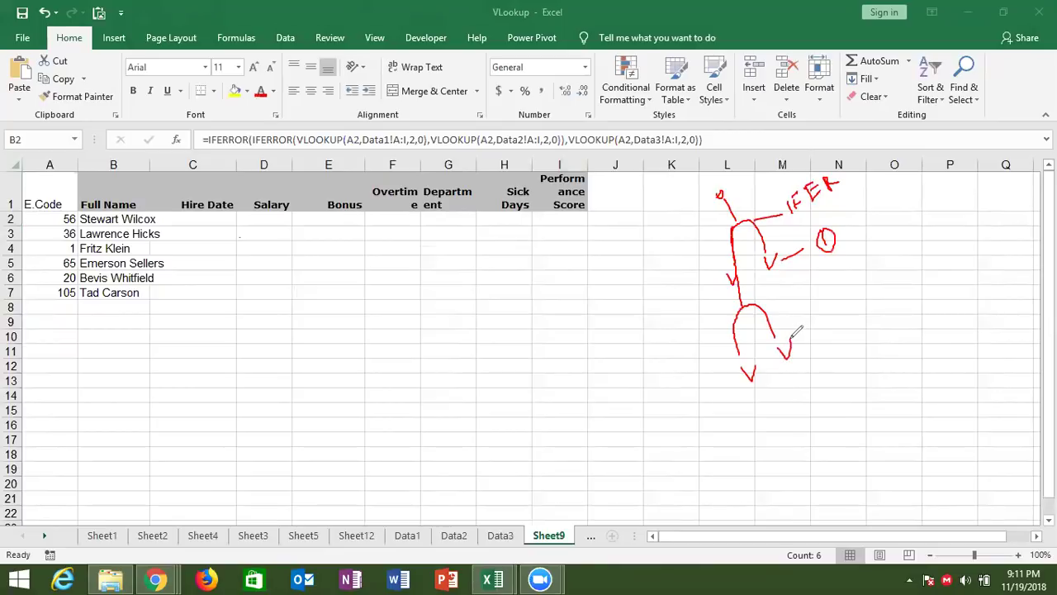
{"action": "left_click_drag", "start_coordinate": [751, 364], "coordinate": [766, 418]}
{"action": "mouse_move", "coordinate": [775, 467]}
{"action": "left_mouse_down"}
{"action": "mouse_move", "coordinate": [762, 444]}
{"action": "mouse_move", "coordinate": [808, 443]}
{"action": "left_mouse_up"}
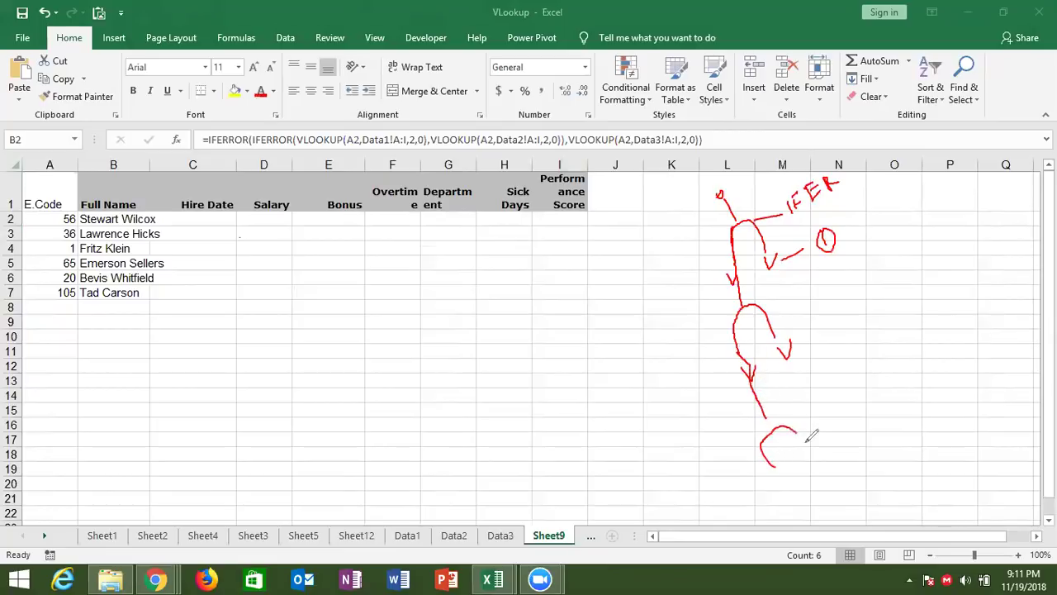
{"action": "left_click_drag", "start_coordinate": [783, 476], "coordinate": [829, 444]}
{"action": "key", "text": "Escape"}
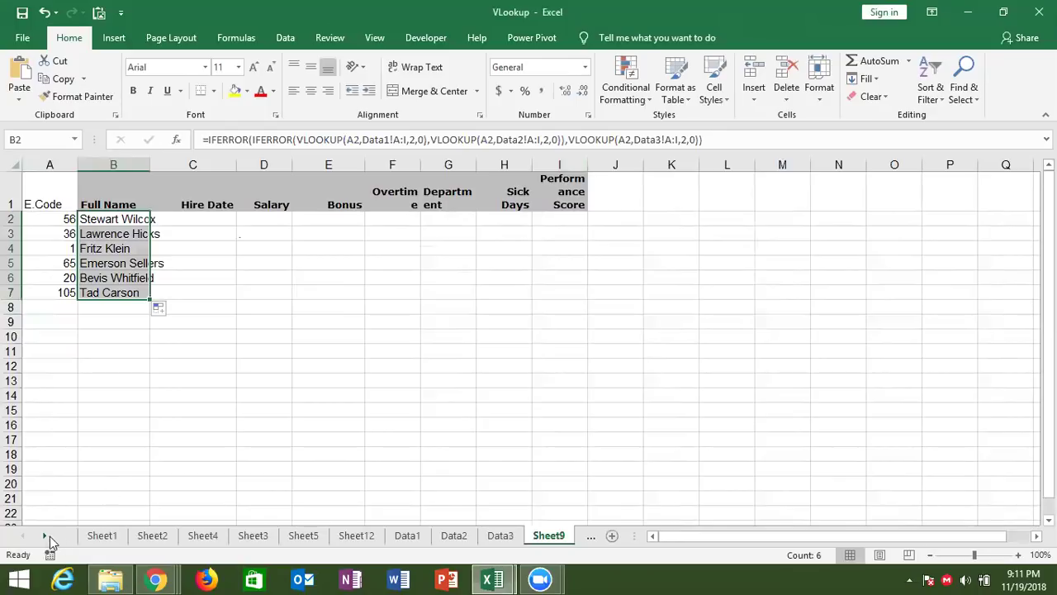
Browse Sheet10's July daily-values table, checking its date headers from 1-Jul onward
{"action": "left_click", "coordinate": [46, 536]}
{"action": "key", "text": "Escape"}
{"action": "left_click", "coordinate": [553, 536]}
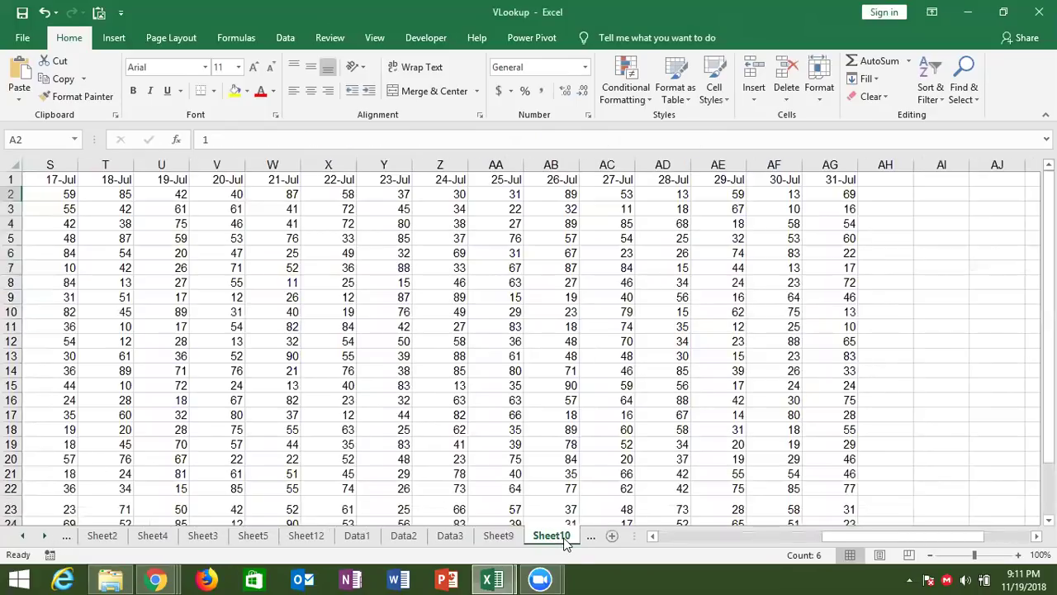
{"action": "left_click", "coordinate": [431, 397]}
{"action": "key", "text": "Home"}
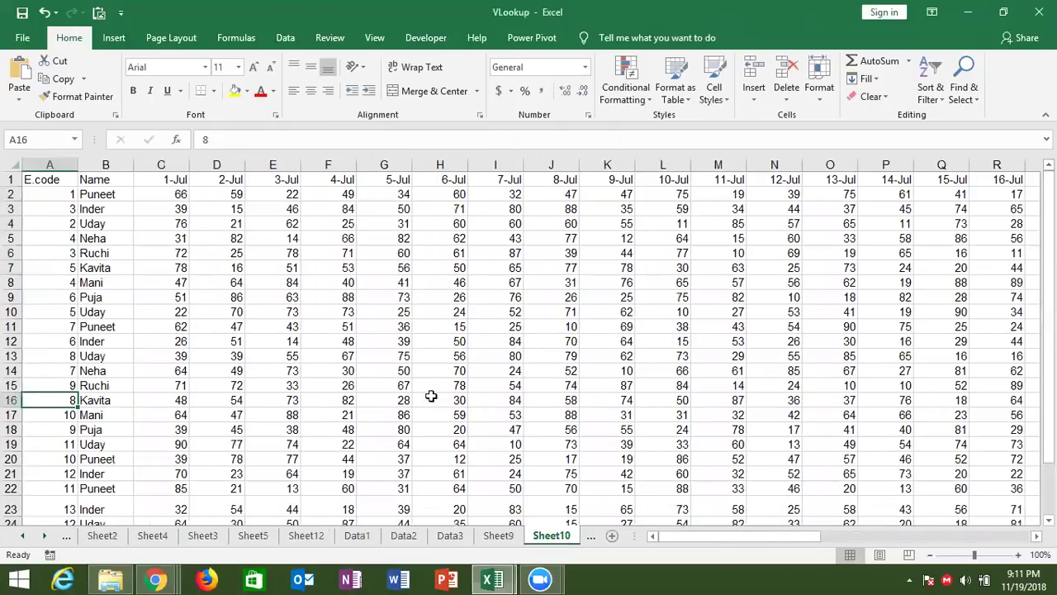
{"action": "key", "text": "ctrl+Home"}
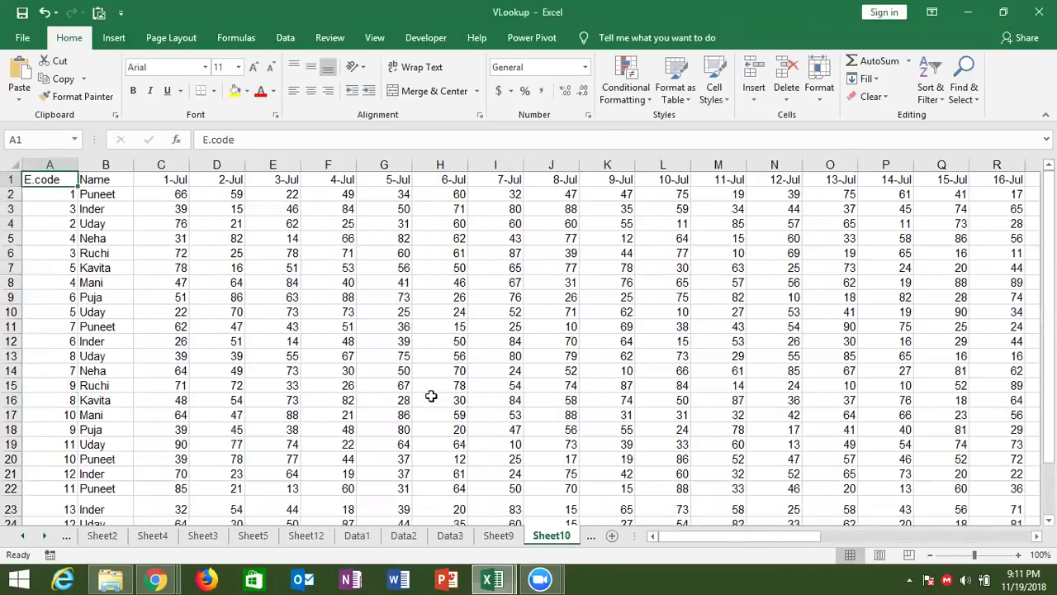
{"action": "key", "text": "Down"}
{"action": "key", "text": "Down"}
{"action": "key", "text": "Down"}
{"action": "key", "text": "Right"}
{"action": "key", "text": "Right"}
{"action": "key", "text": "Up"}
{"action": "key", "text": "Up"}
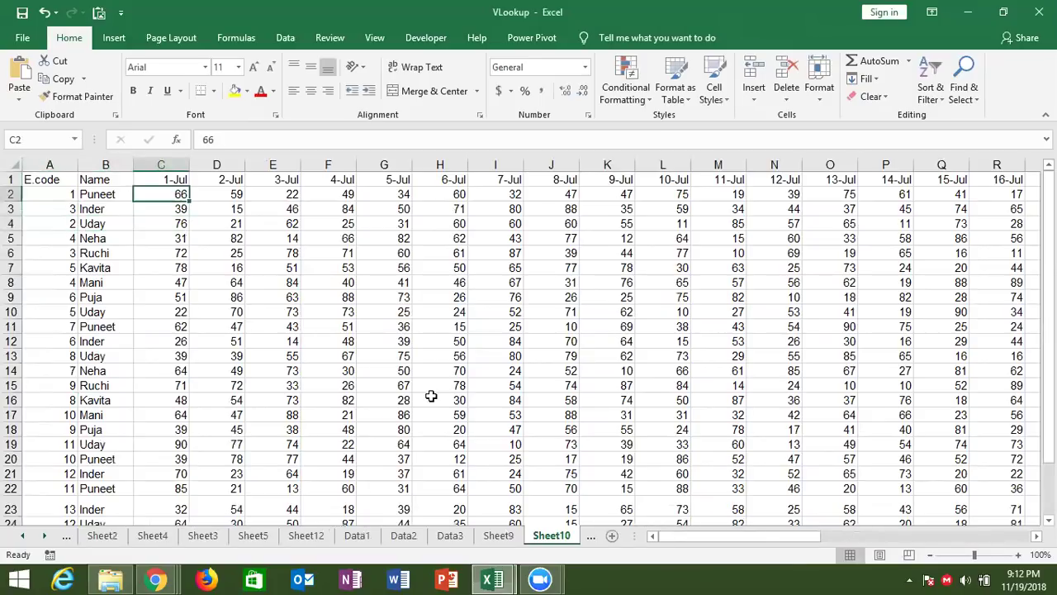
{"action": "key", "text": "Up"}
{"action": "key", "text": "Right"}
{"action": "key", "text": "Right"}
{"action": "key", "text": "Right"}
{"action": "key", "text": "Right"}
{"action": "key", "text": "Right"}
{"action": "key", "text": "Right"}
{"action": "key", "text": "Right"}
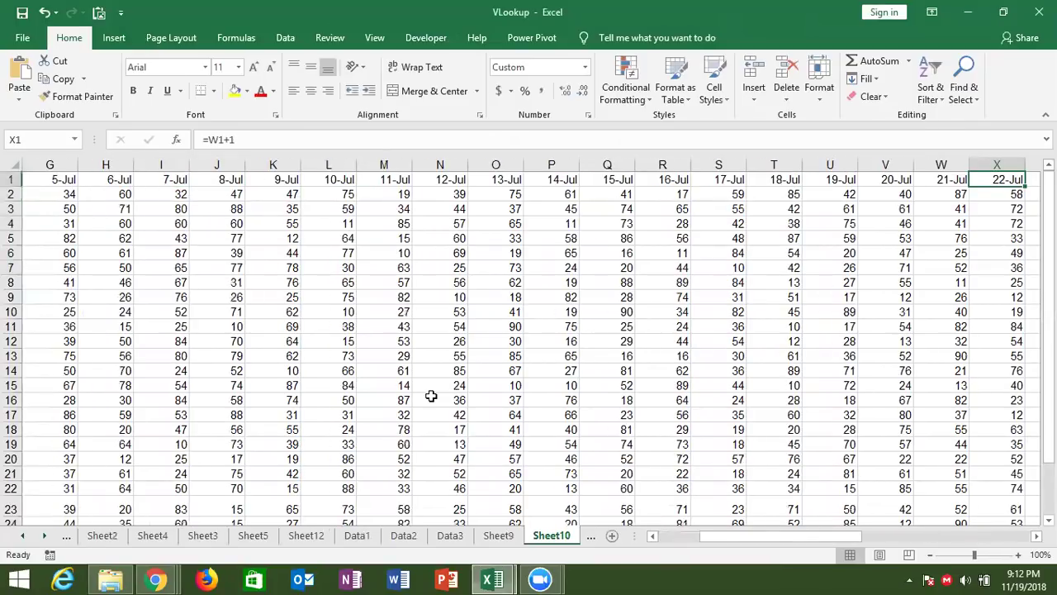
{"action": "key", "text": "Right"}
{"action": "key", "text": "Right"}
{"action": "key", "text": "Right"}
{"action": "key", "text": "Right"}
{"action": "key", "text": "Right"}
{"action": "key", "text": "Right"}
{"action": "key", "text": "Left"}
{"action": "key", "text": "Left"}
{"action": "key", "text": "Left"}
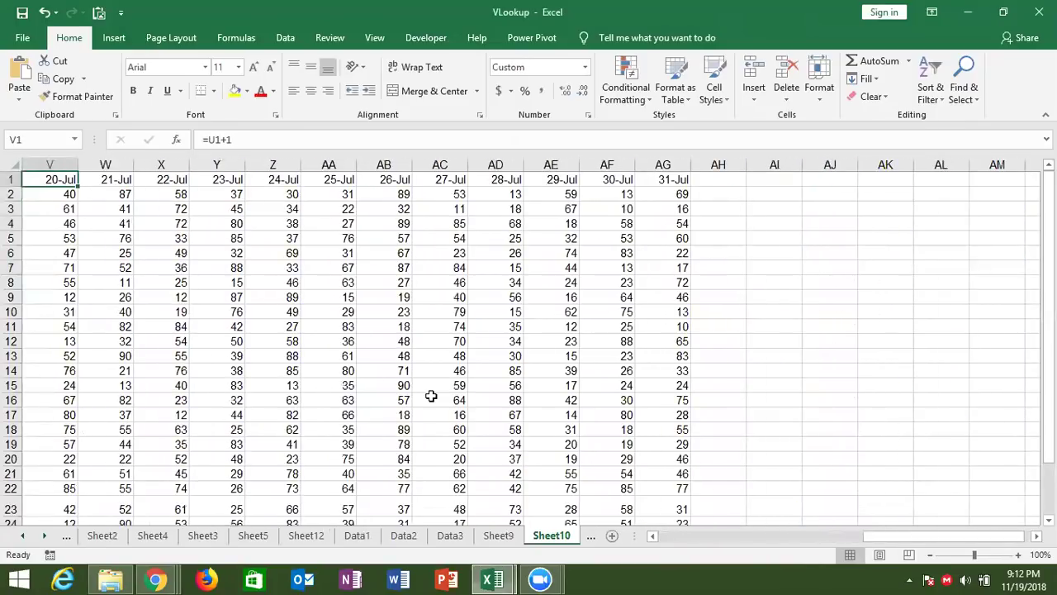
{"action": "key", "text": "ctrl+Home"}
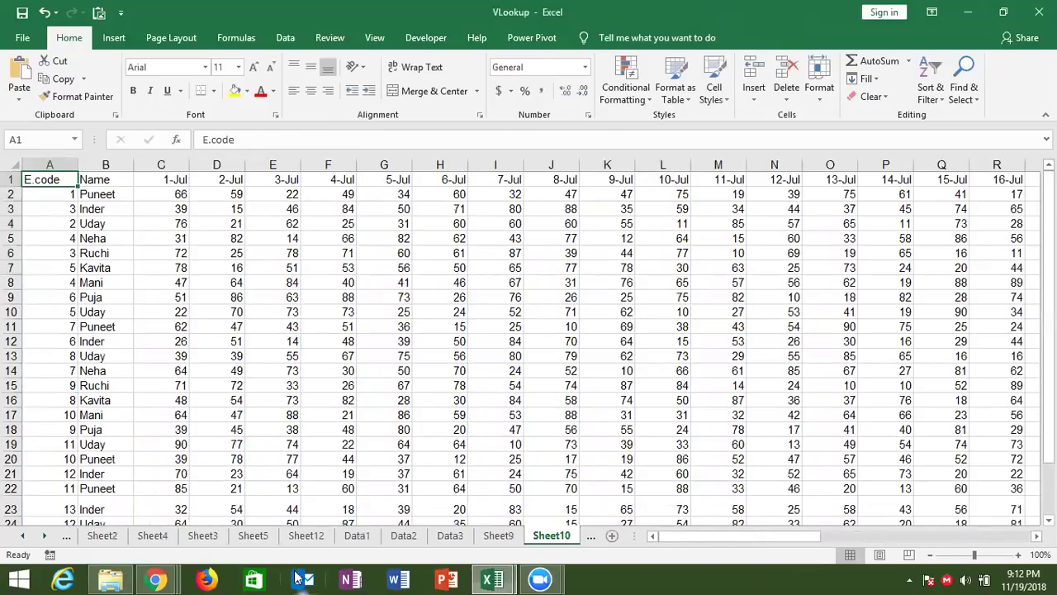
Move to Sheet11, the employee report between From and To dates
{"action": "left_click", "coordinate": [46, 535]}
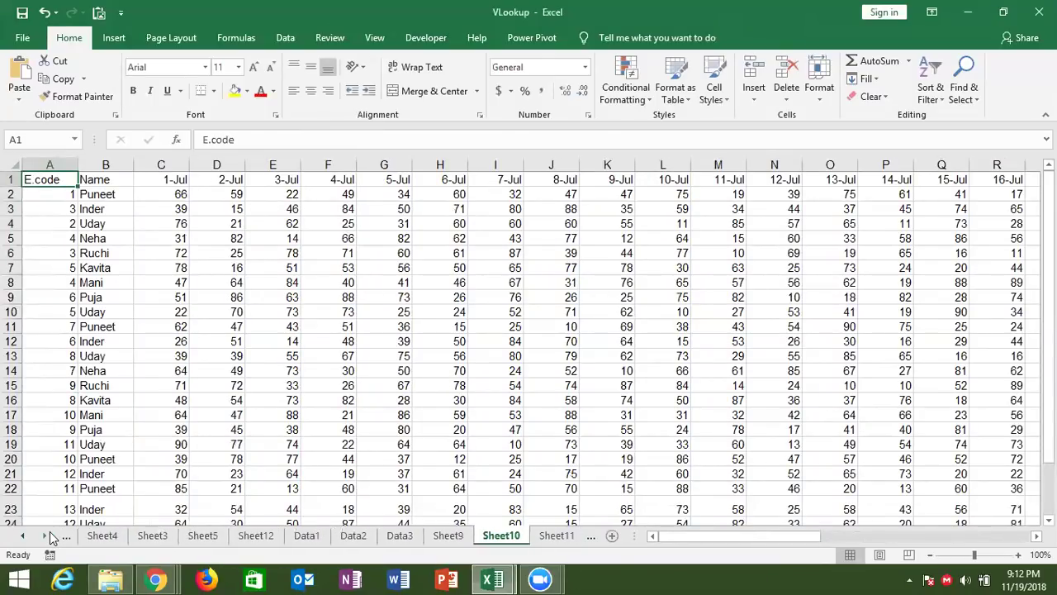
{"action": "left_click", "coordinate": [555, 537]}
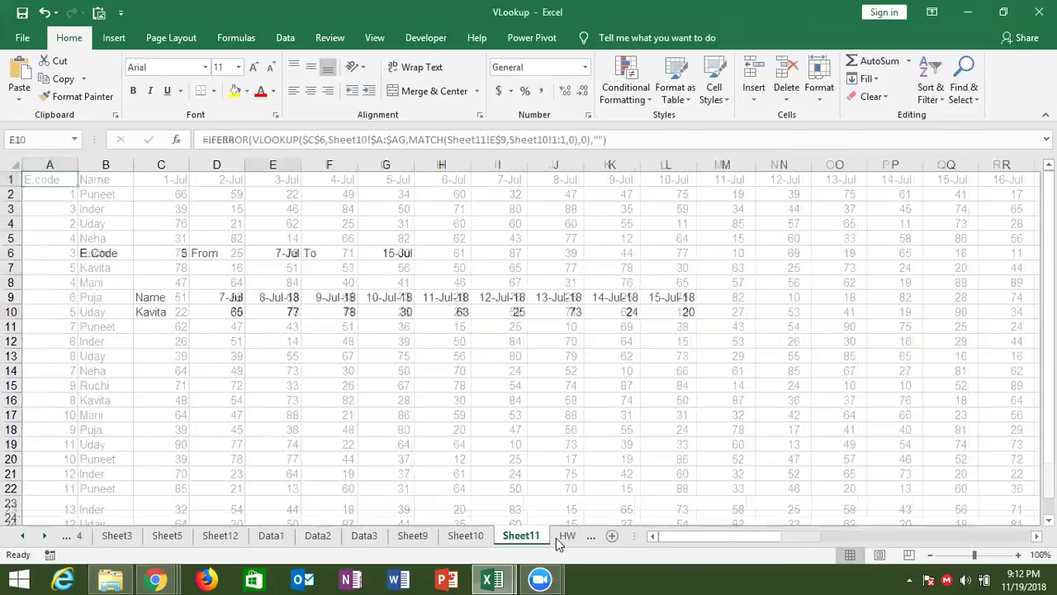
{"action": "left_click", "coordinate": [556, 538]}
{"action": "left_click", "coordinate": [451, 535], "text": "ctrl"}
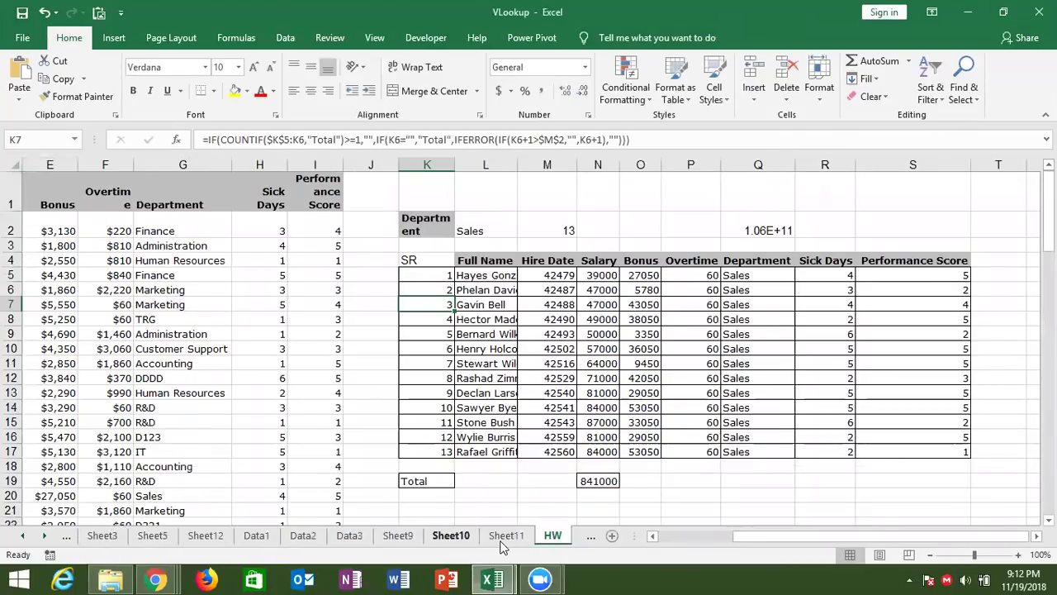
{"action": "left_click", "coordinate": [504, 536]}
{"action": "left_click", "coordinate": [379, 372]}
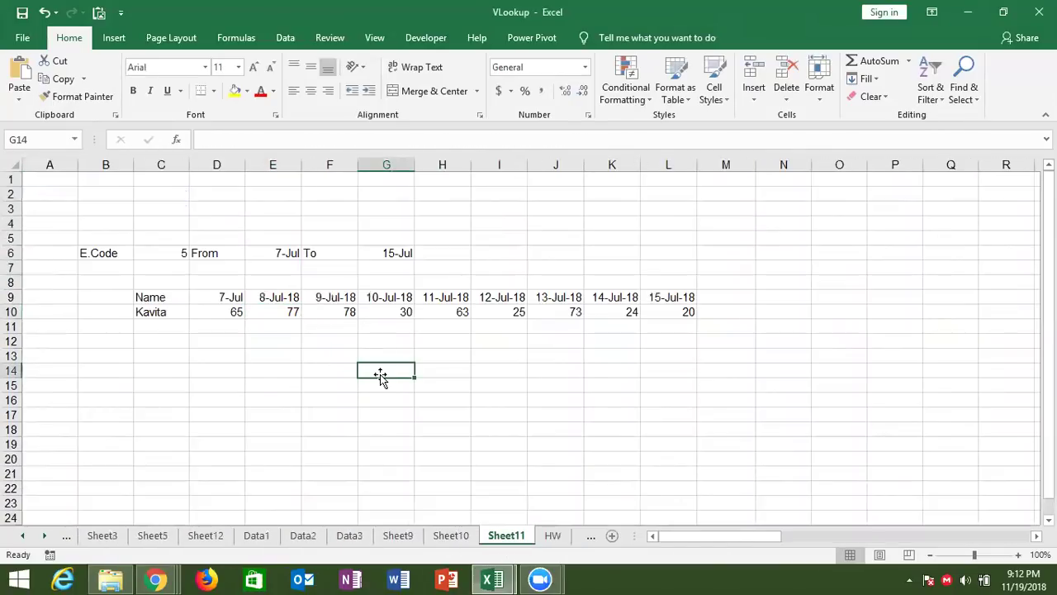
Review the E.Code, From and To cells, then set the From date to 7/10 (10-Jul)
{"action": "left_click", "coordinate": [164, 254]}
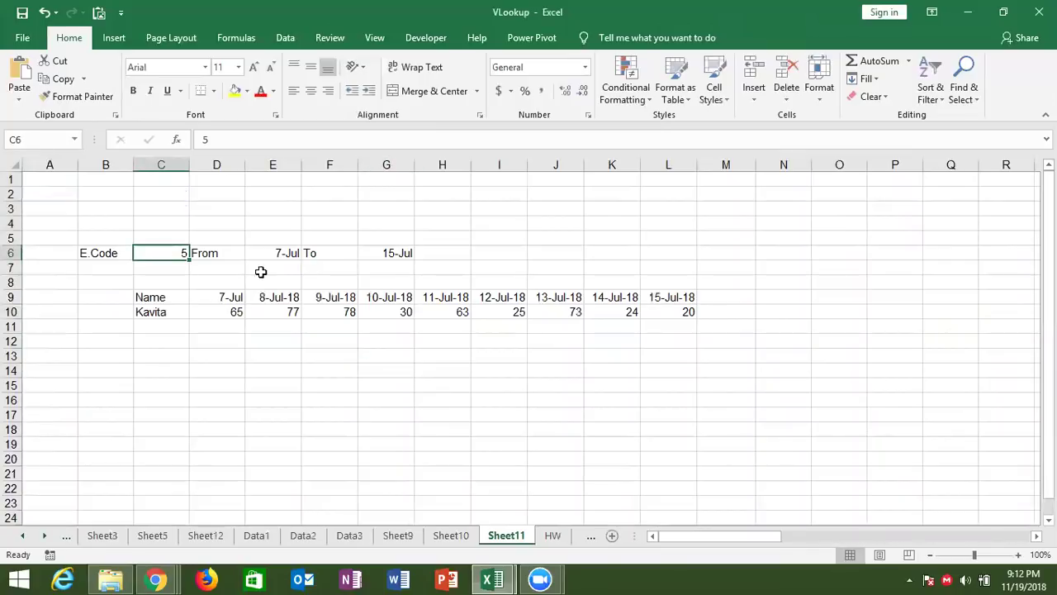
{"action": "left_click", "coordinate": [275, 254]}
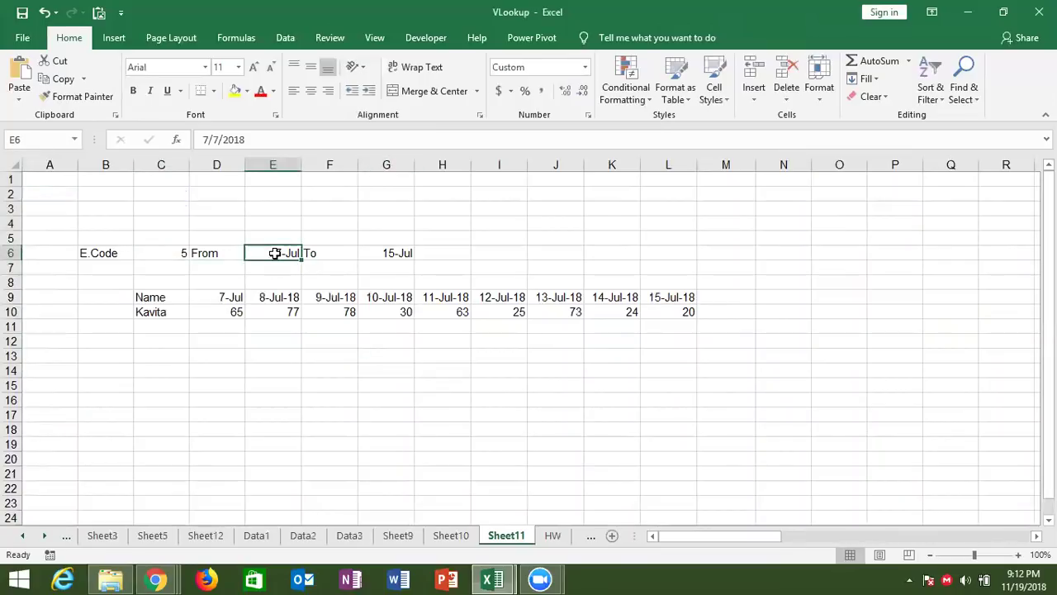
{"action": "left_click", "coordinate": [384, 253]}
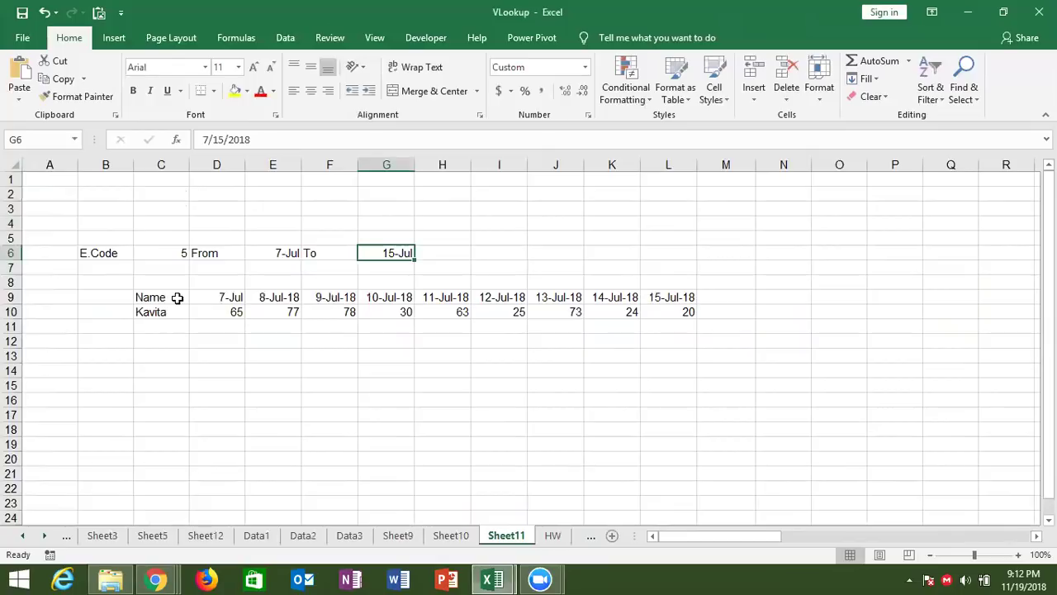
{"action": "left_click_drag", "start_coordinate": [177, 298], "coordinate": [673, 313]}
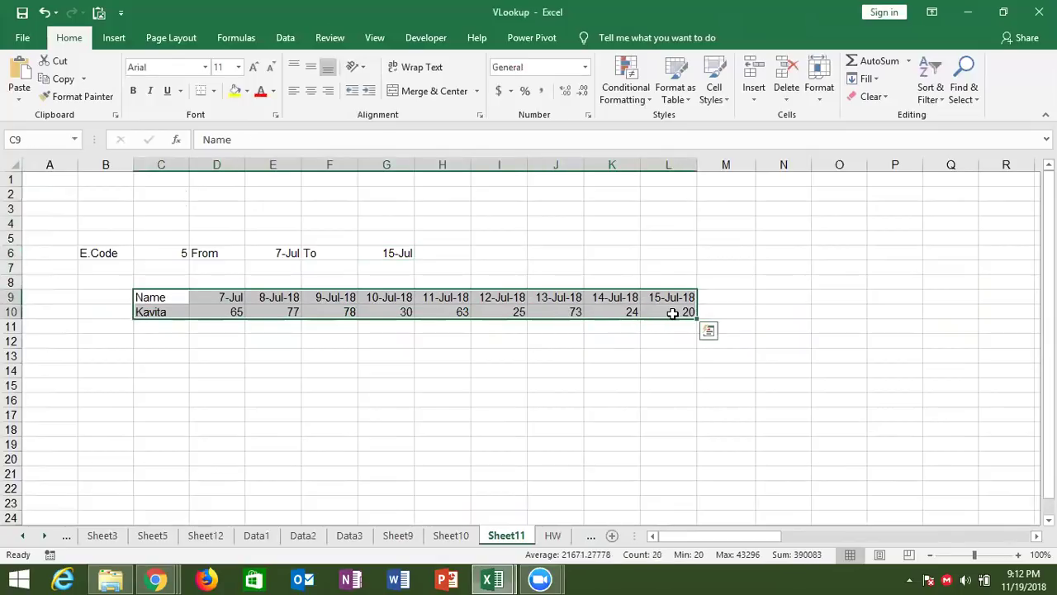
{"action": "left_click", "coordinate": [283, 254]}
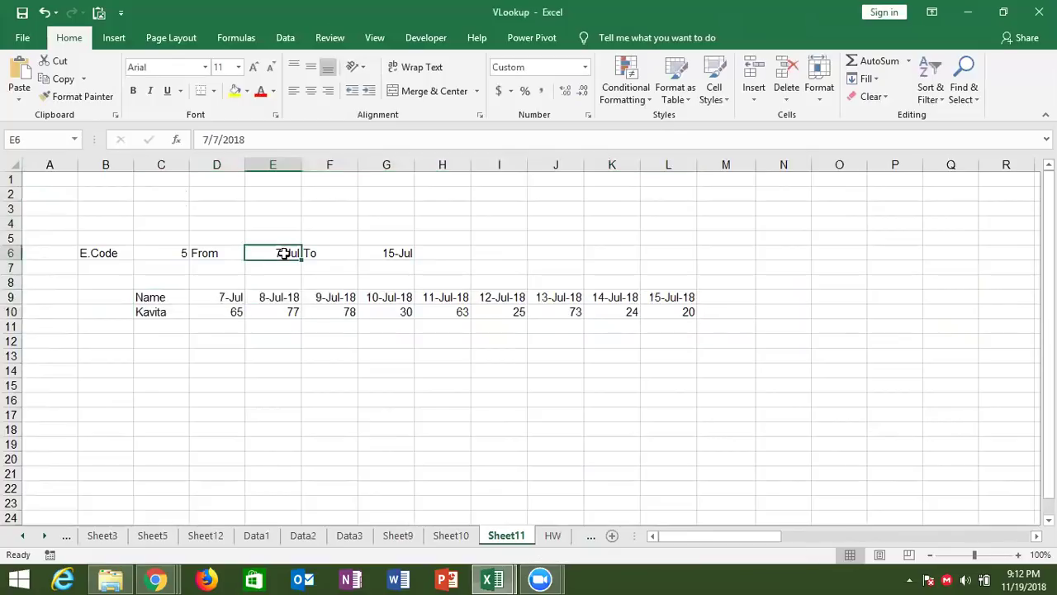
{"action": "type", "text": "7/10"}
{"action": "key", "text": "Return"}
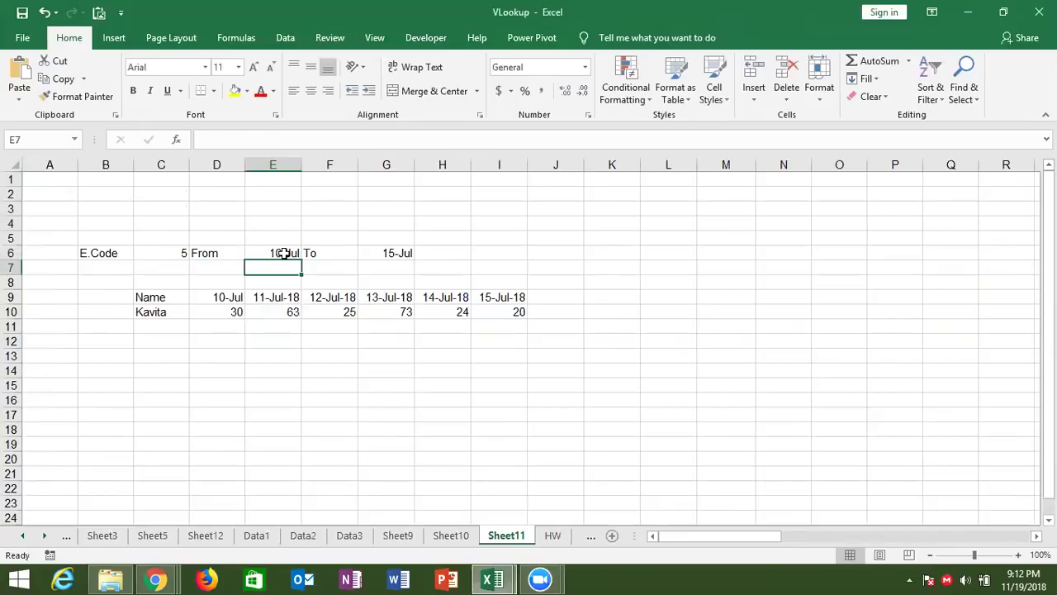
Delete the old dates and values in D9:I10 and the Kavita lookup in C10
{"action": "left_click", "coordinate": [222, 295]}
{"action": "key", "text": "shift+Down"}
{"action": "key", "text": "ctrl+shift+Right"}
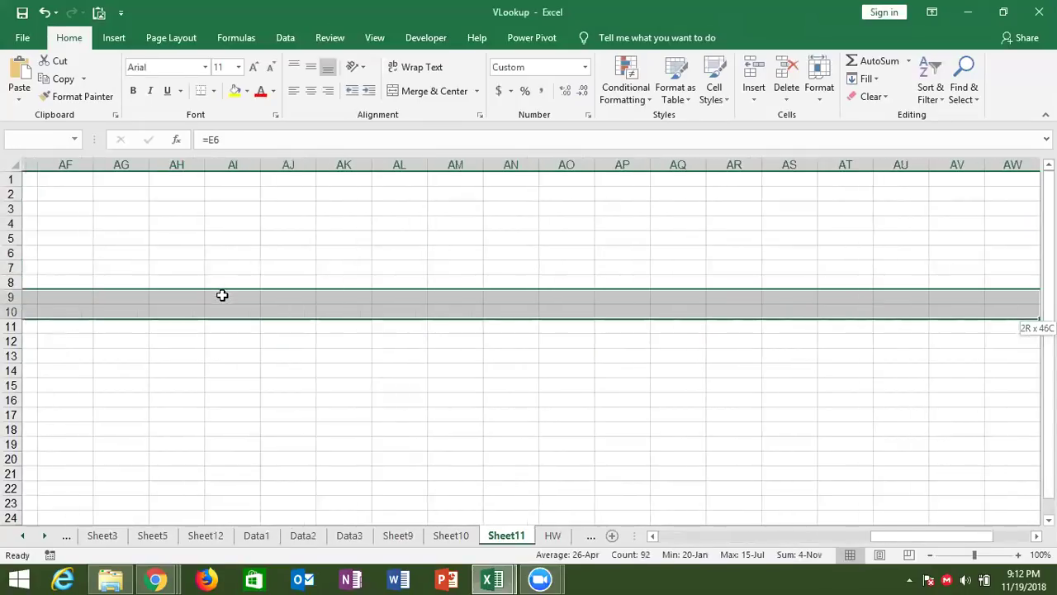
{"action": "scroll", "coordinate": [221, 295], "scroll_direction": "left", "scroll_amount": 10}
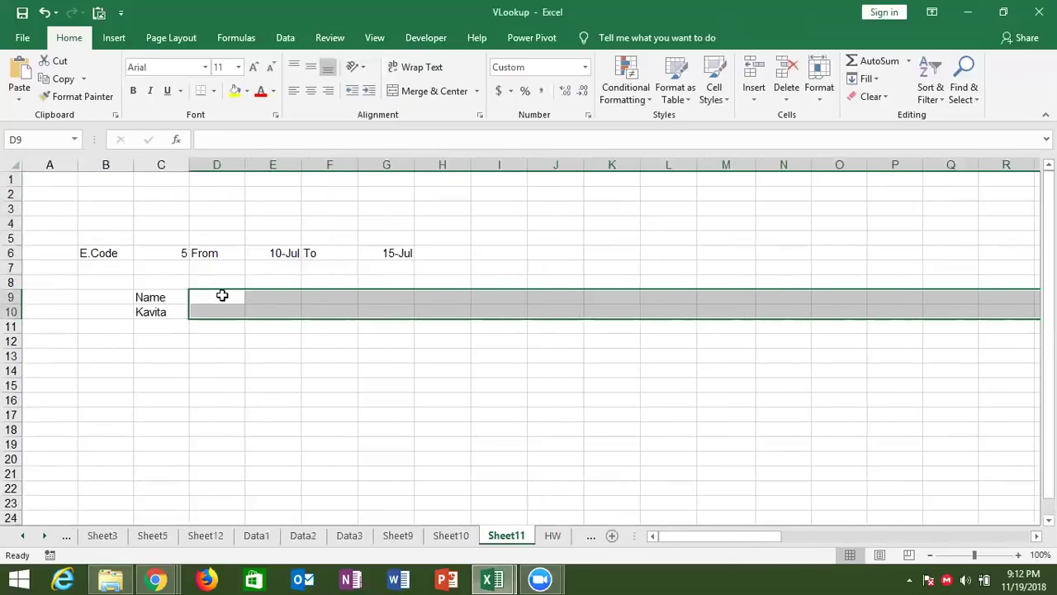
{"action": "key", "text": "Left"}
{"action": "key", "text": "Down"}
{"action": "key", "text": "Delete"}
{"action": "key", "text": "Up"}
{"action": "key", "text": "Right"}
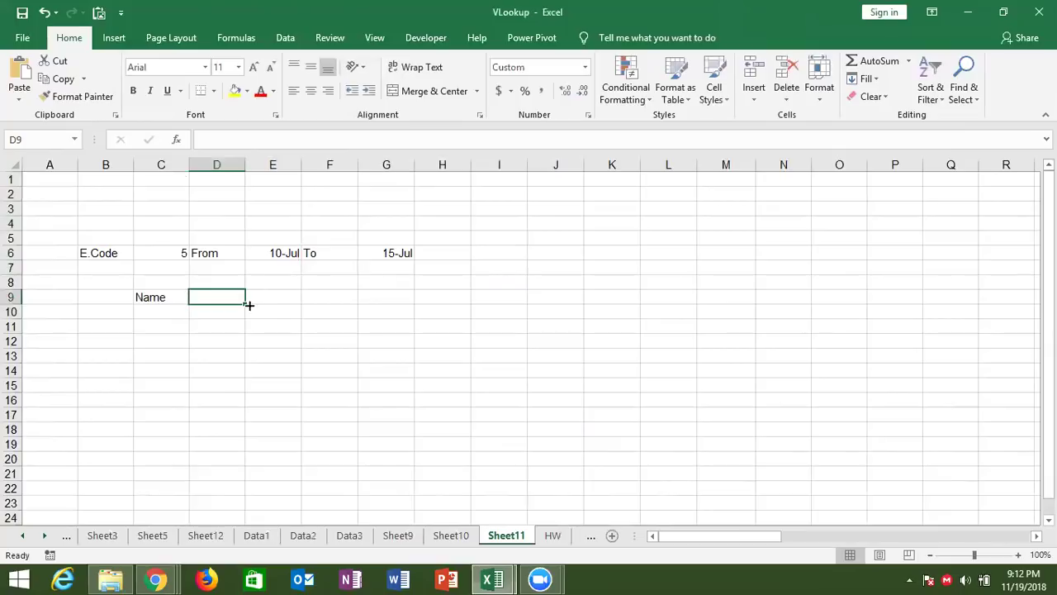
Check the From and To dates and mark row 9 from D9 for new date headings
{"action": "left_click", "coordinate": [286, 254]}
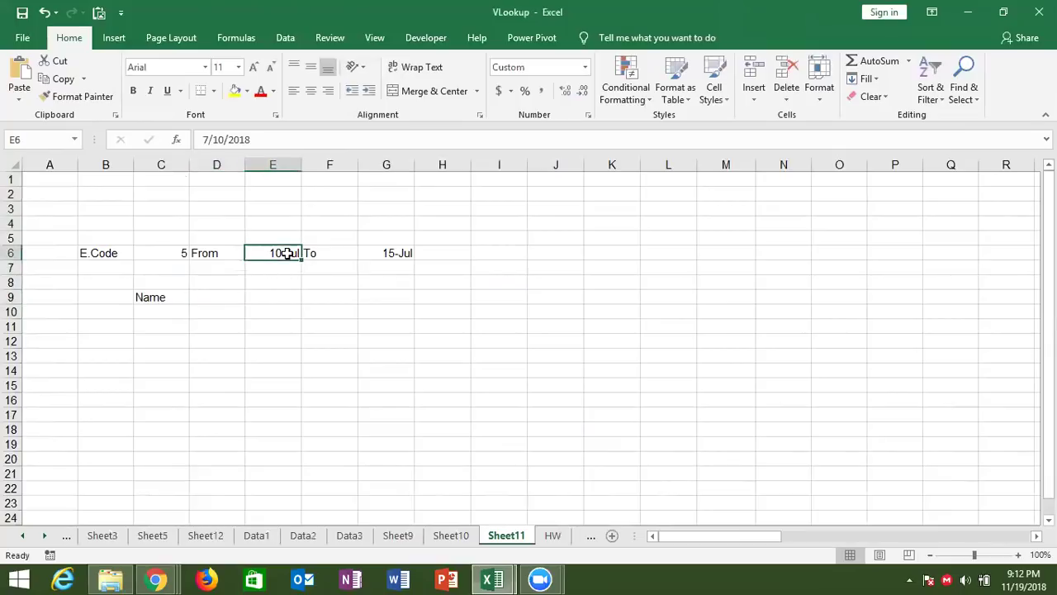
{"action": "left_click", "coordinate": [389, 251]}
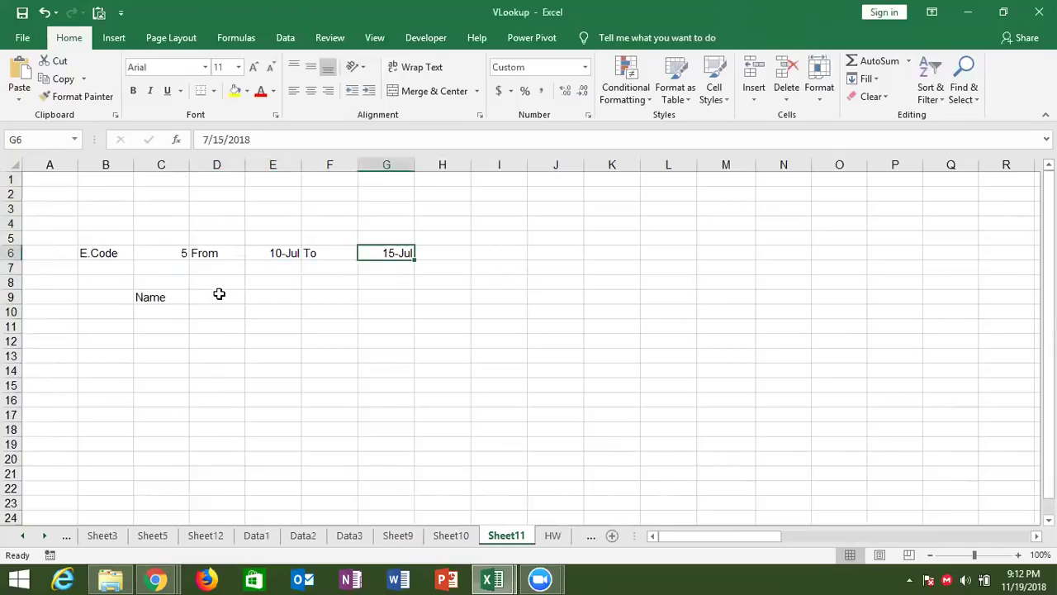
{"action": "left_click_drag", "start_coordinate": [219, 294], "coordinate": [494, 292]}
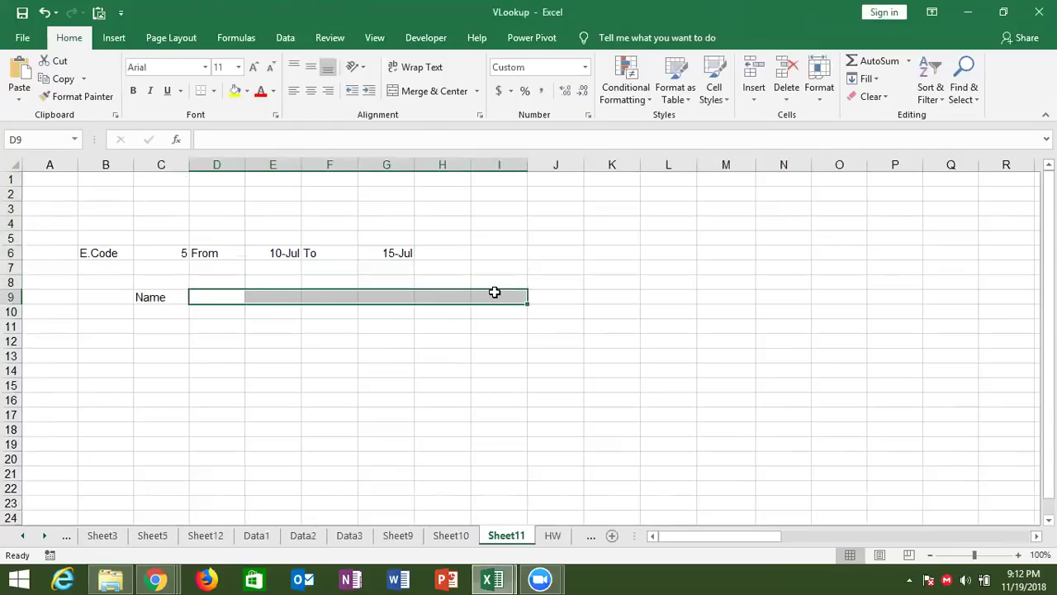
{"action": "left_click", "coordinate": [221, 297]}
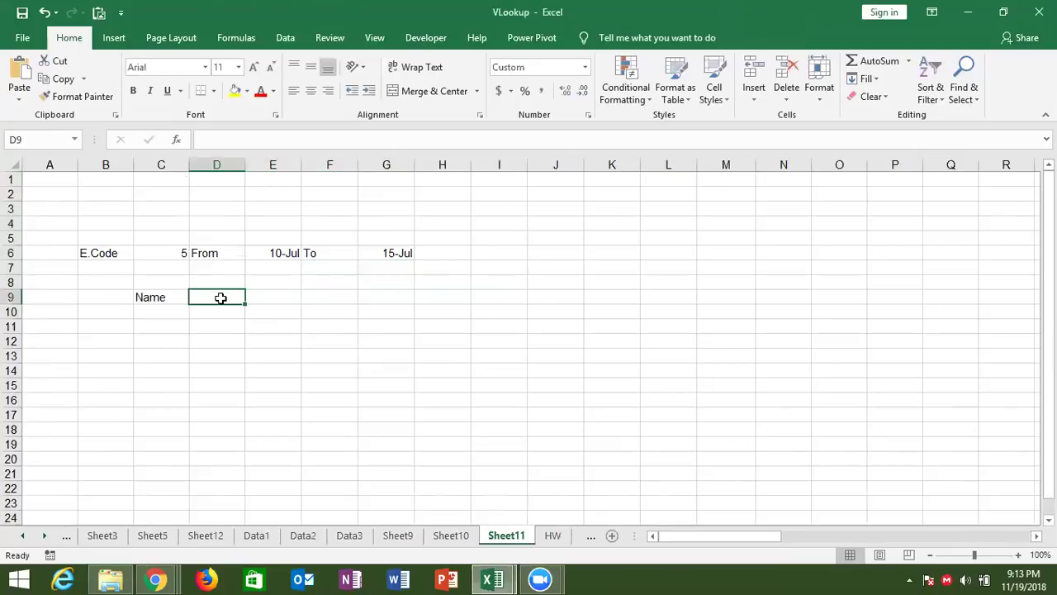
Make D9 reference the From date in E6 so it shows 10-Jul
{"action": "type", "text": "="}
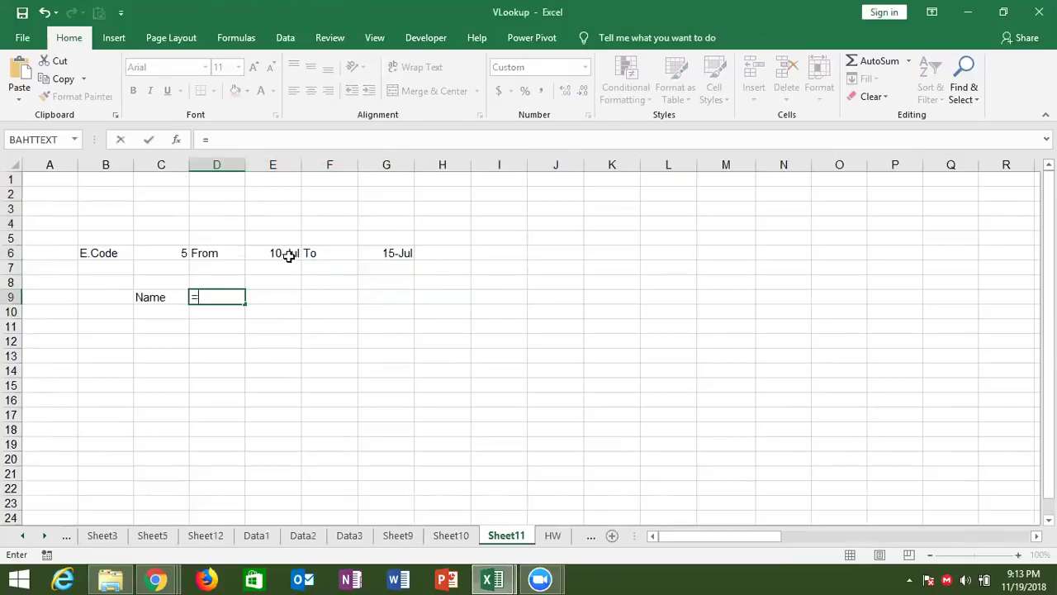
{"action": "left_click", "coordinate": [285, 255]}
{"action": "key", "text": "Return"}
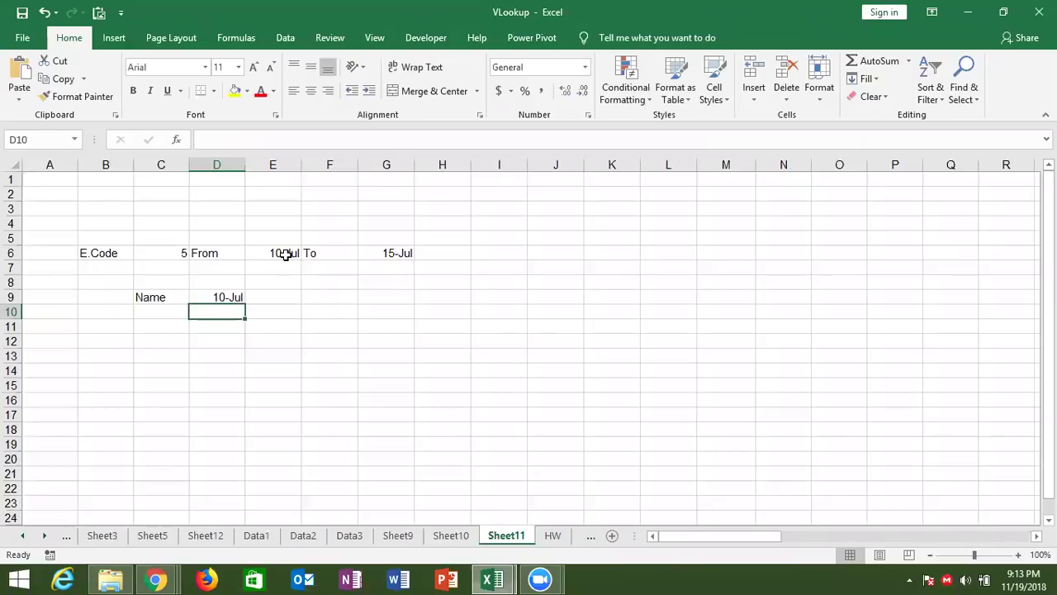
{"action": "left_click", "coordinate": [273, 302]}
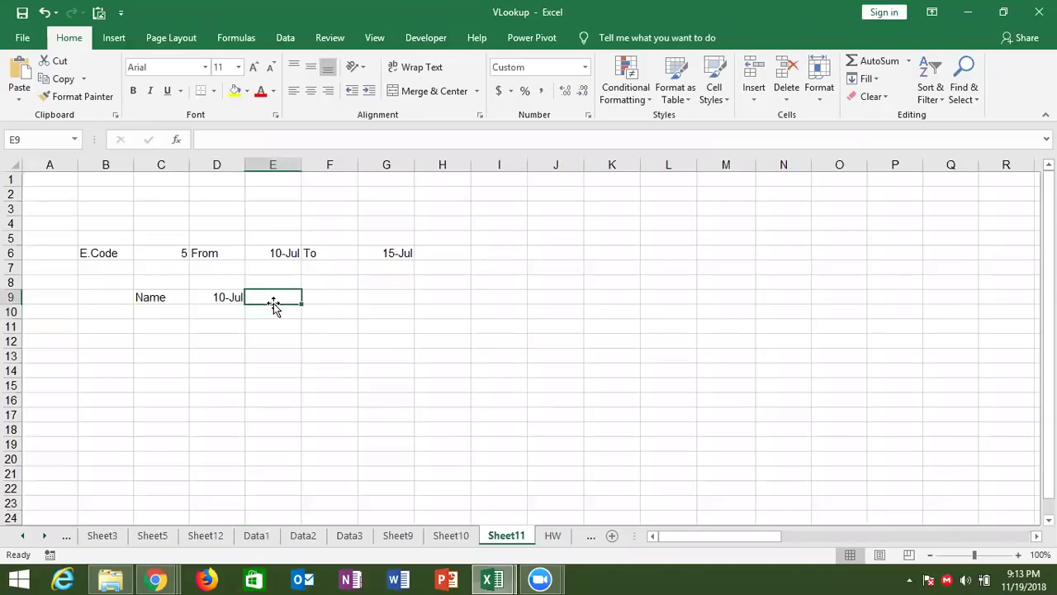
In E9 enter =IF(D9+1>G6,"",D9+1) to show the day after D9 unless past the To date
{"action": "type", "text": "=if"}
{"action": "key", "text": "Tab"}
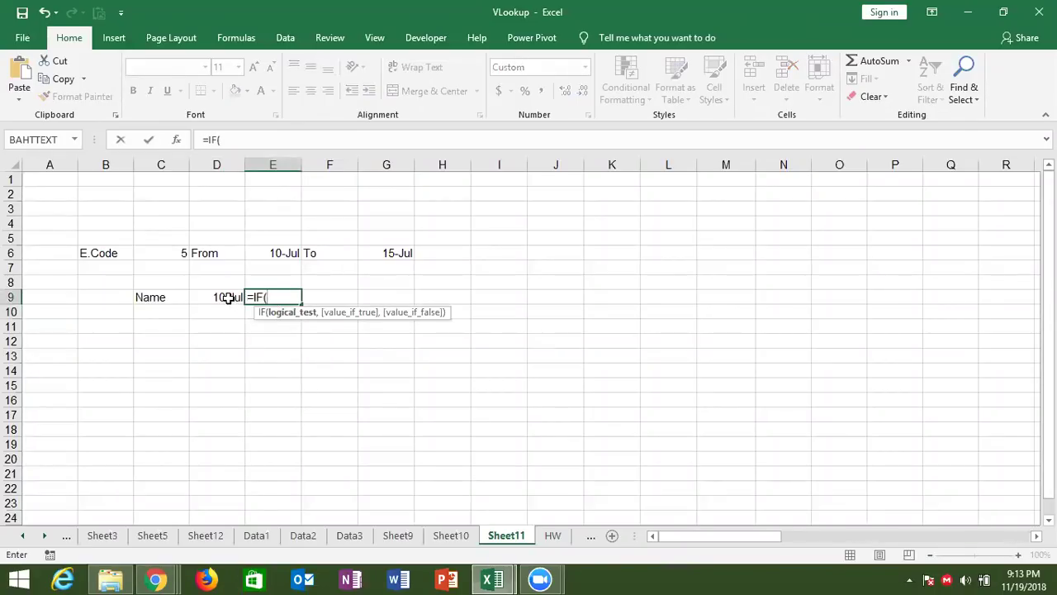
{"action": "type", "text": "D9+"}
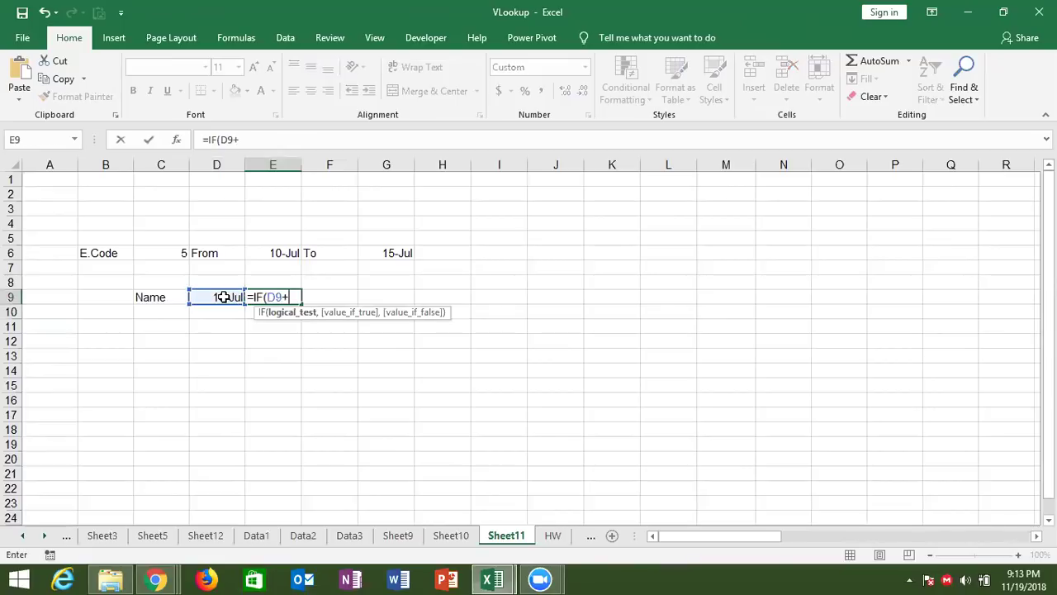
{"action": "type", "text": "1>"}
{"action": "left_click", "coordinate": [397, 253]}
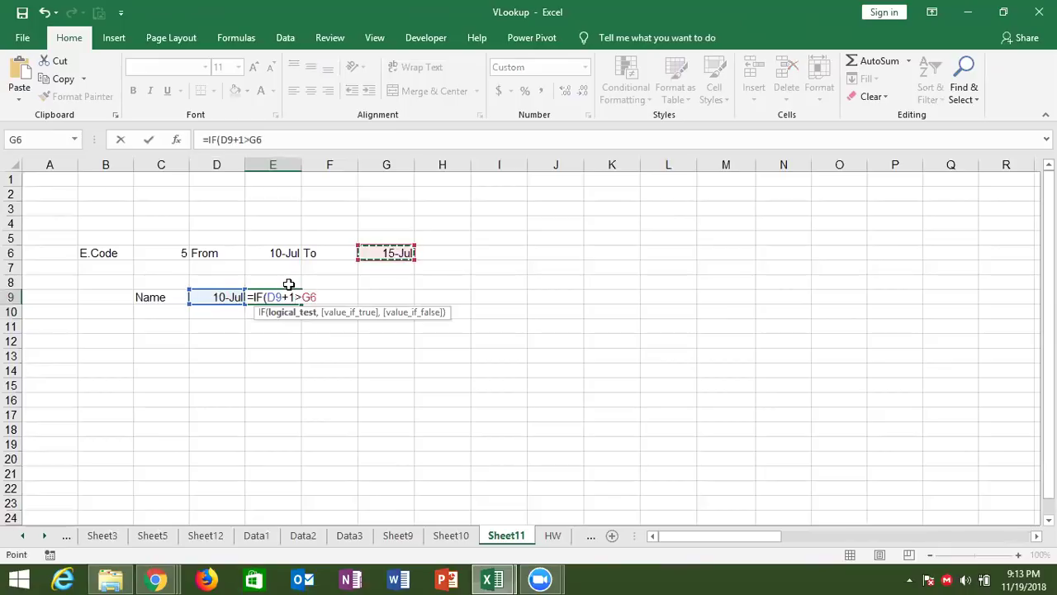
{"action": "type", "text": ",\"\","}
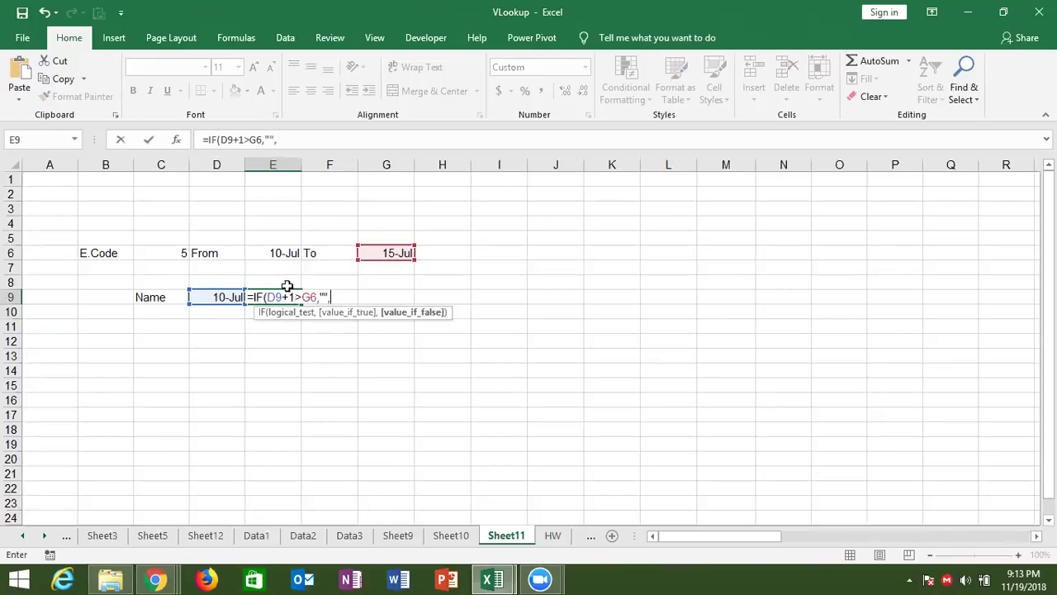
{"action": "left_click", "coordinate": [226, 297]}
{"action": "type", "text": "+1"}
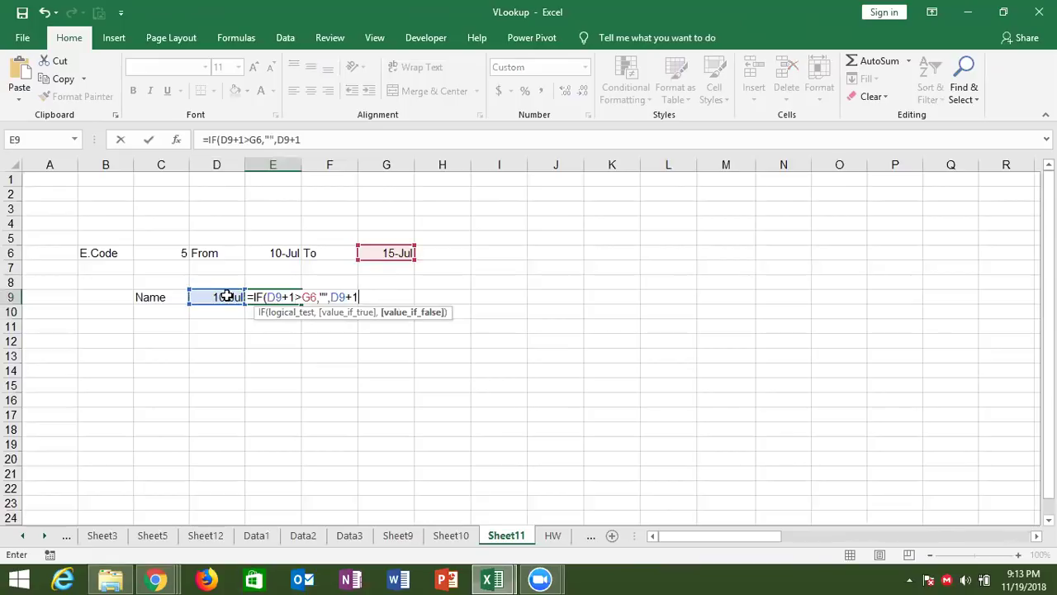
{"action": "key", "text": "ctrl+Return"}
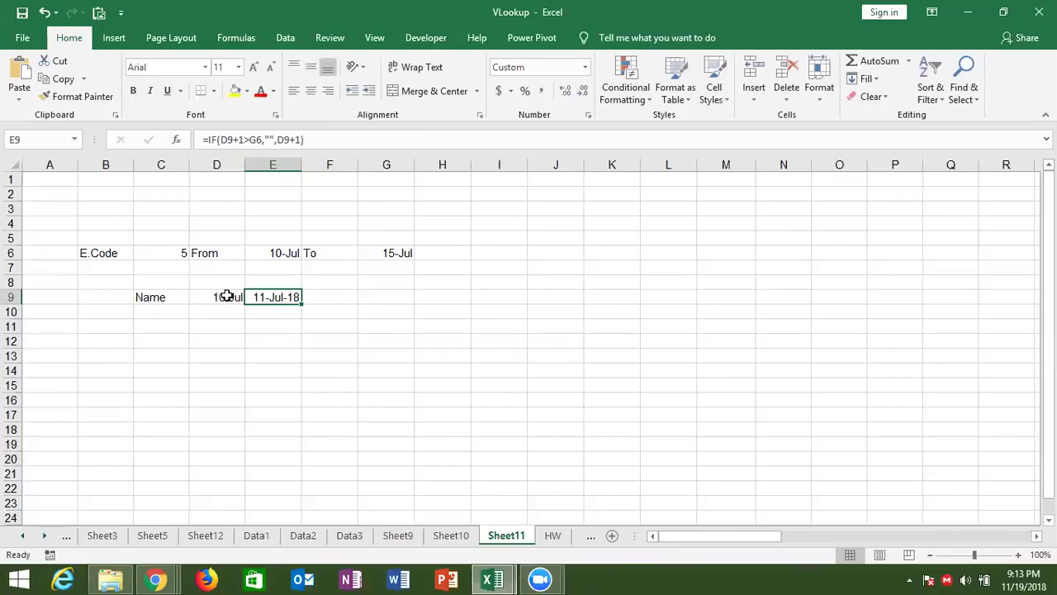
Wrap E9's formula in IFERROR(...,"") so errors return blank, showing 11-Jul-18
{"action": "left_click", "coordinate": [210, 140]}
{"action": "type", "text": "if"}
{"action": "key", "text": "Down"}
{"action": "key", "text": "Tab"}
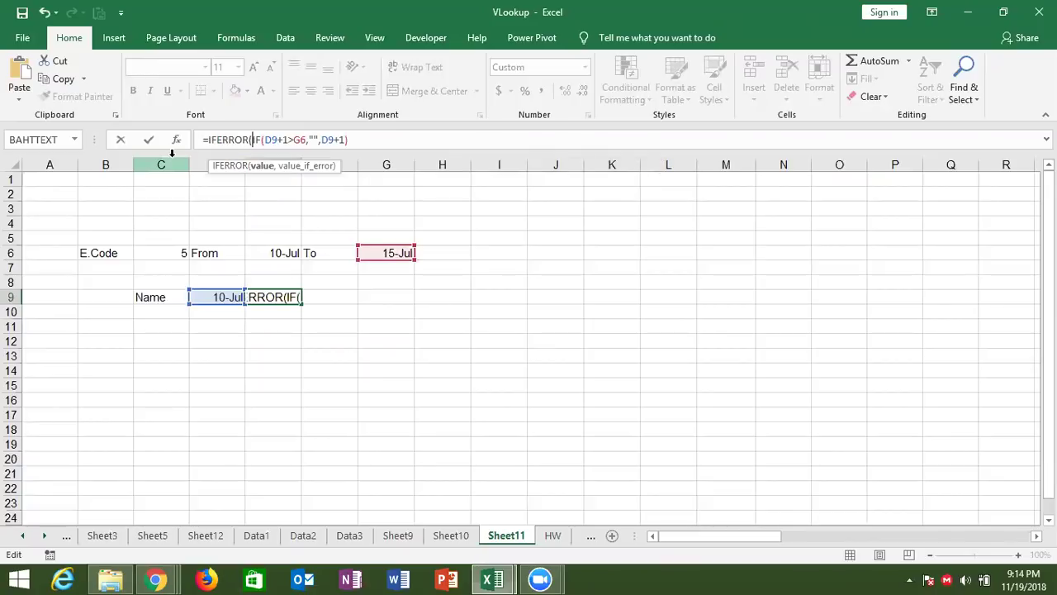
{"action": "left_click", "coordinate": [374, 144]}
{"action": "type", "text": ",\"\""}
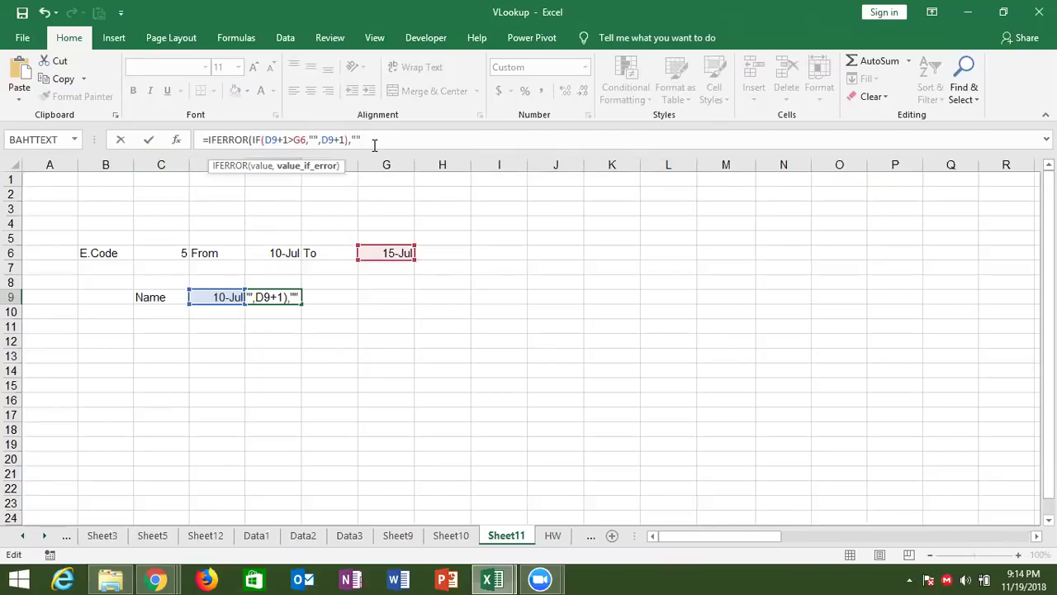
{"action": "type", "text": ")"}
{"action": "key", "text": "Return"}
{"action": "key", "text": "Up"}
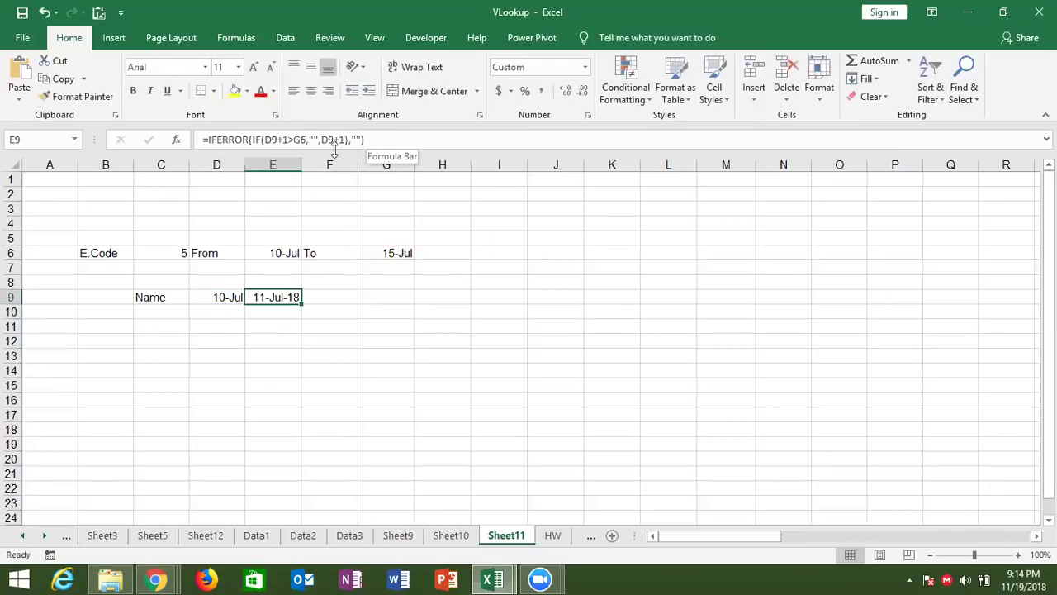
Lock the To-date reference in E9's formula as $G$6
{"action": "left_click", "coordinate": [301, 140]}
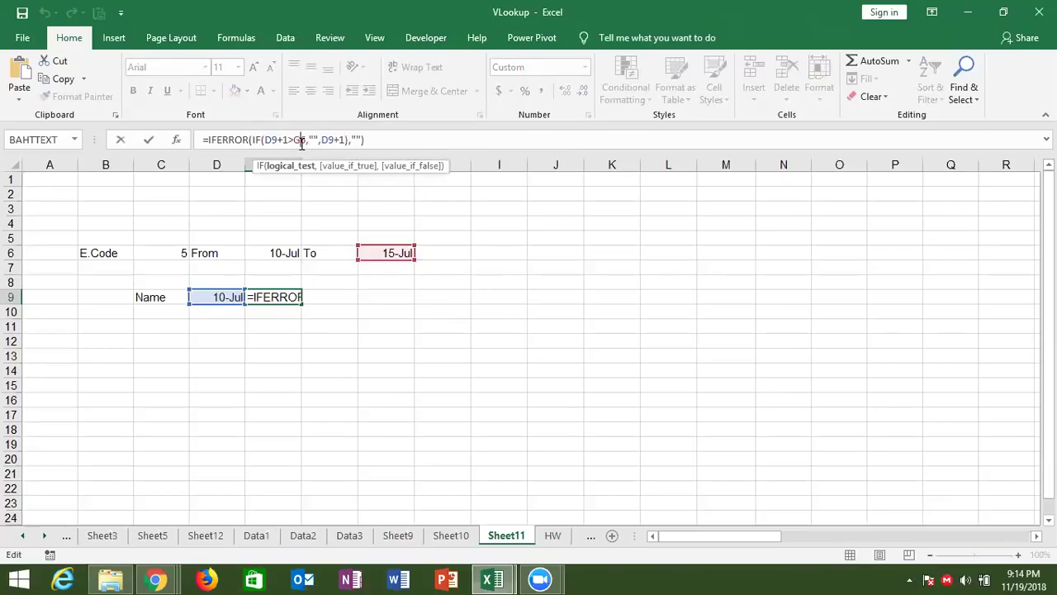
{"action": "key", "text": "F4"}
{"action": "key", "text": "Return"}
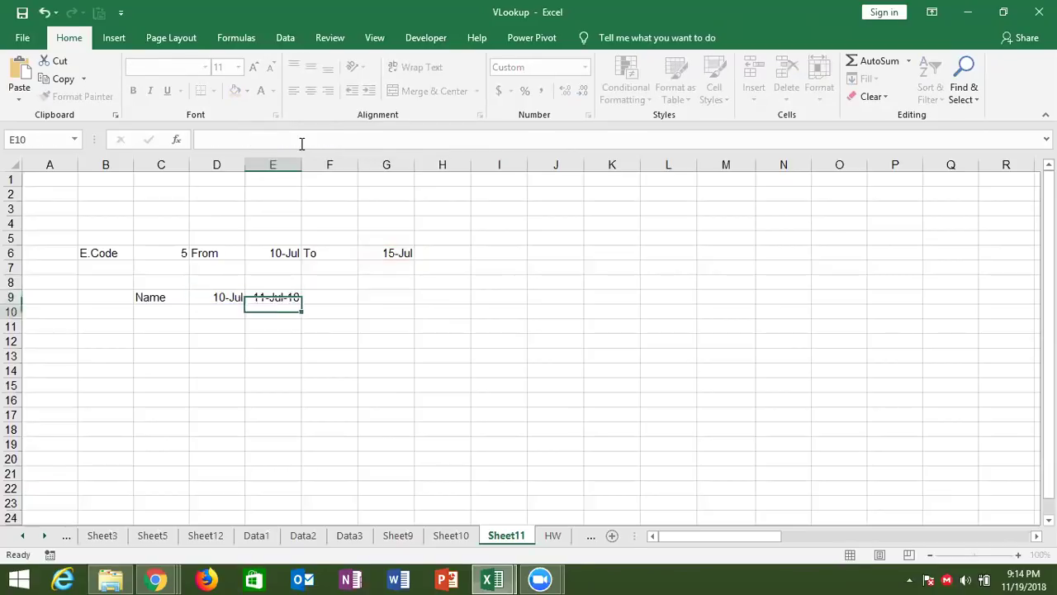
{"action": "key", "text": "Up"}
Fill the next-day formula across row 9, producing 11-Jul-18 through 15-Jul-18
{"action": "key", "text": "shift+Right"}
{"action": "key", "text": "shift+Right"}
{"action": "key", "text": "shift+Right"}
{"action": "key", "text": "shift+Right"}
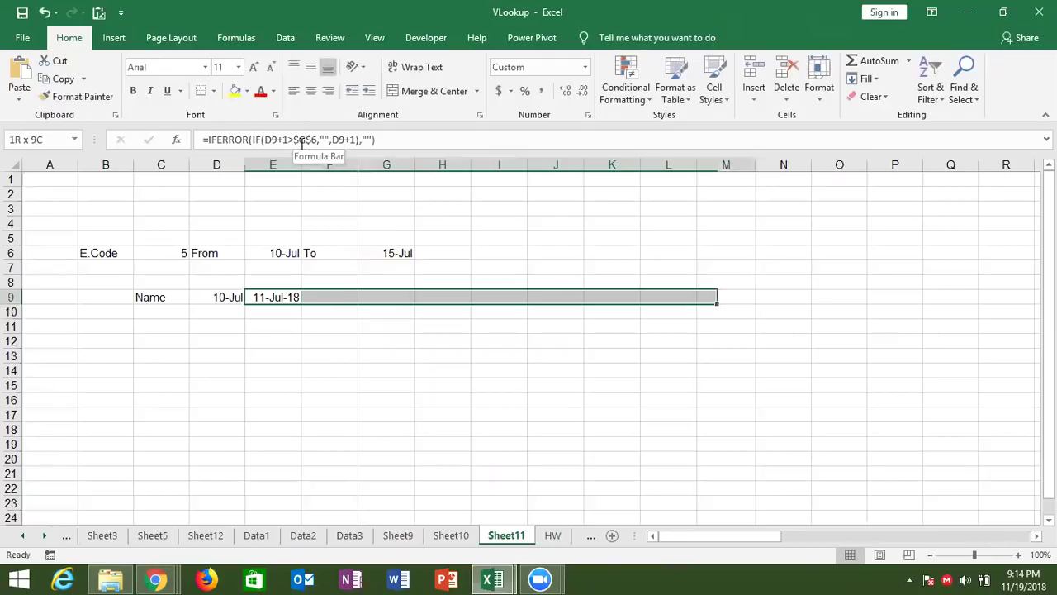
{"action": "key", "text": "shift+Right"}
{"action": "key", "text": "shift+Right"}
{"action": "key", "text": "shift+Right"}
{"action": "key", "text": "ctrl+r"}
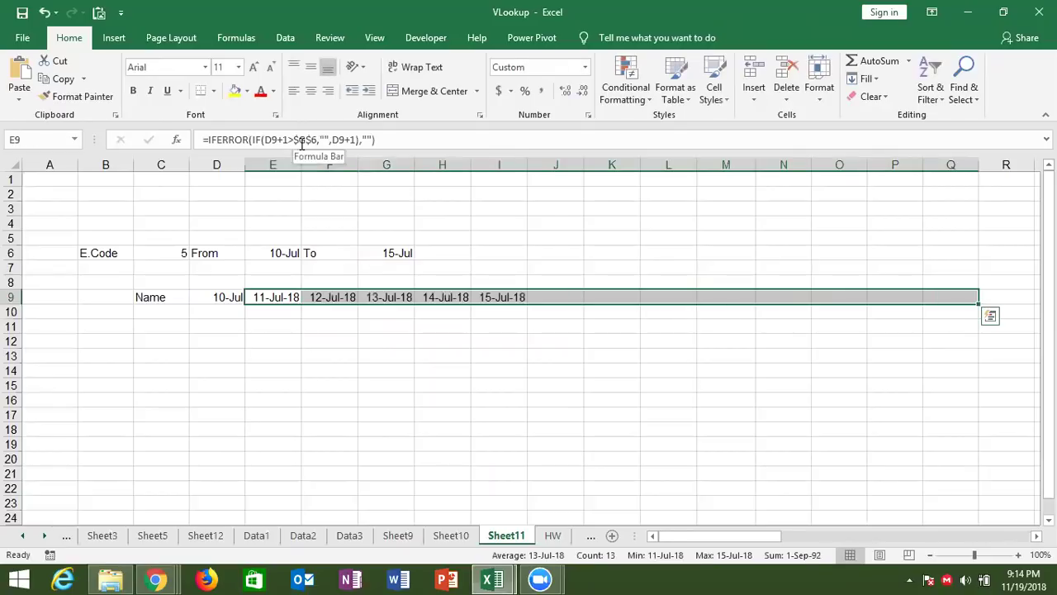
{"action": "key", "text": "shift+Right"}
{"action": "key", "text": "shift+Right"}
{"action": "key", "text": "shift+Right"}
{"action": "key", "text": "shift+Right"}
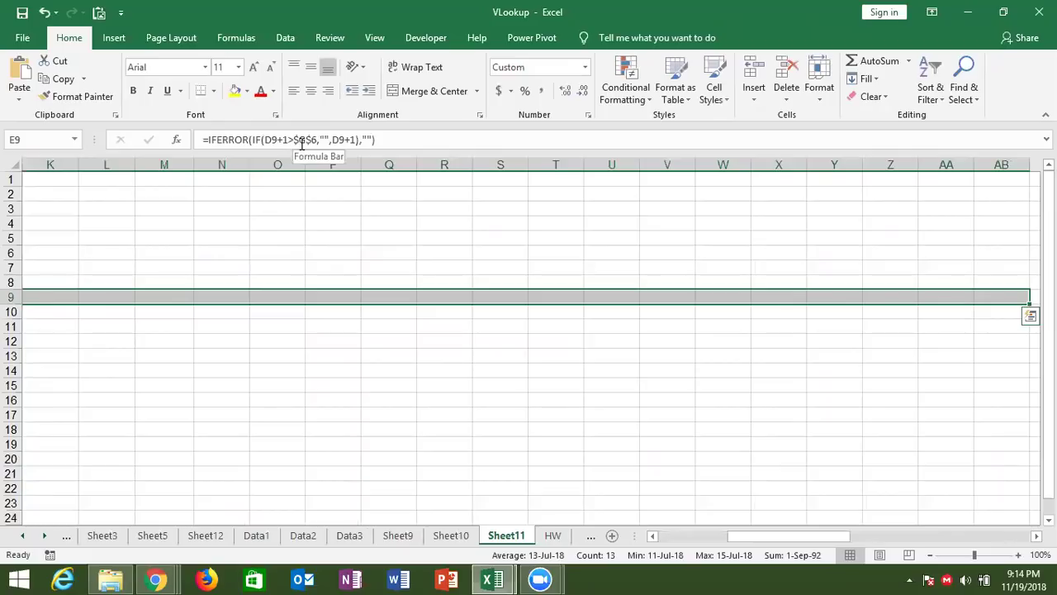
{"action": "key", "text": "Left"}
{"action": "key", "text": "Left"}
{"action": "key", "text": "Left"}
{"action": "key", "text": "Left"}
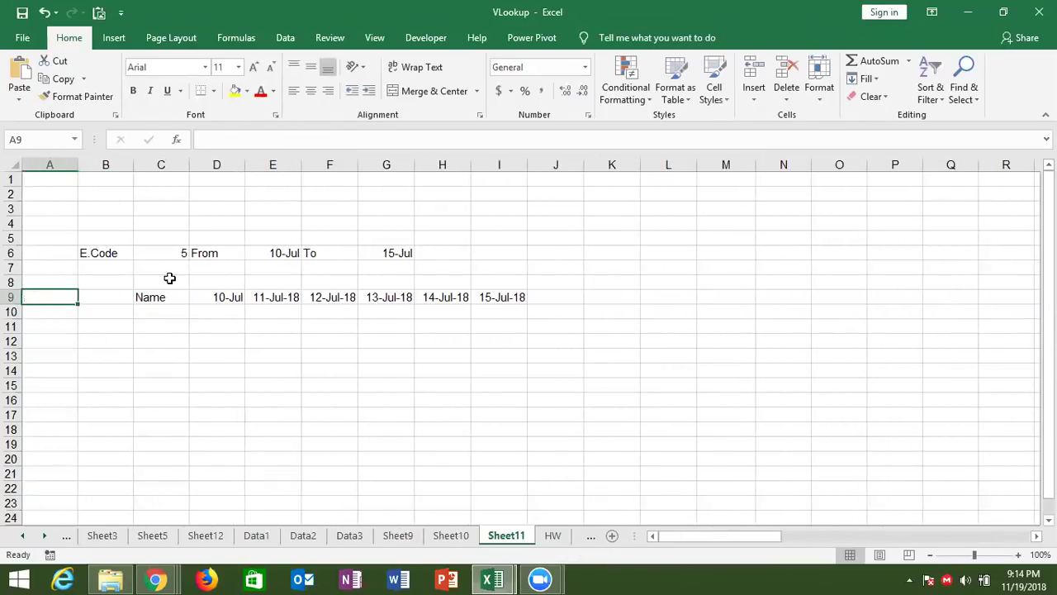
{"action": "left_click", "coordinate": [258, 296]}
{"action": "double_click", "coordinate": [258, 295]}
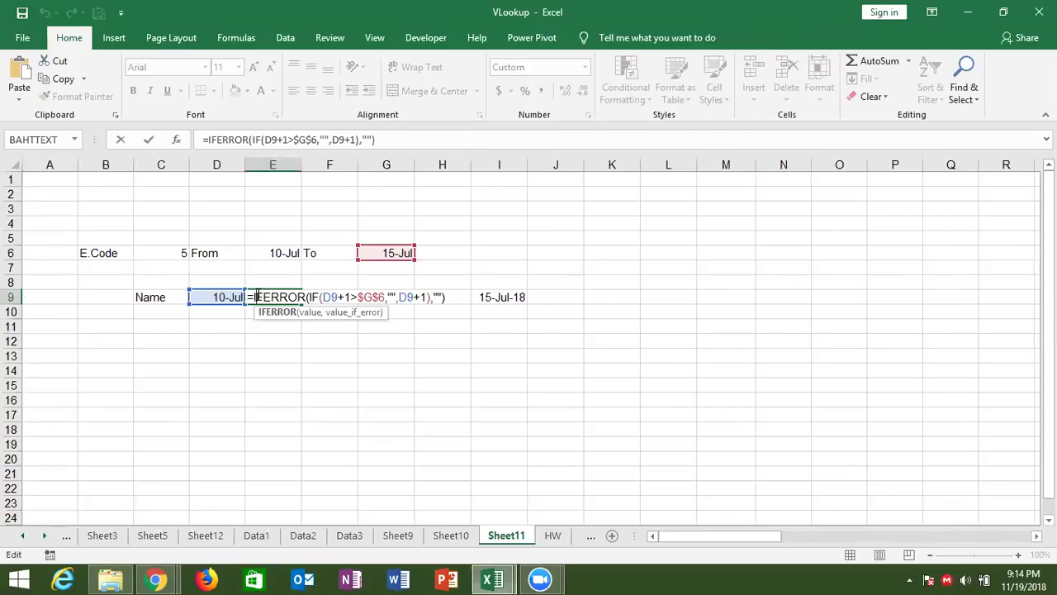
{"action": "key", "text": "Return"}
{"action": "key", "text": "Up"}
{"action": "key", "text": "Right"}
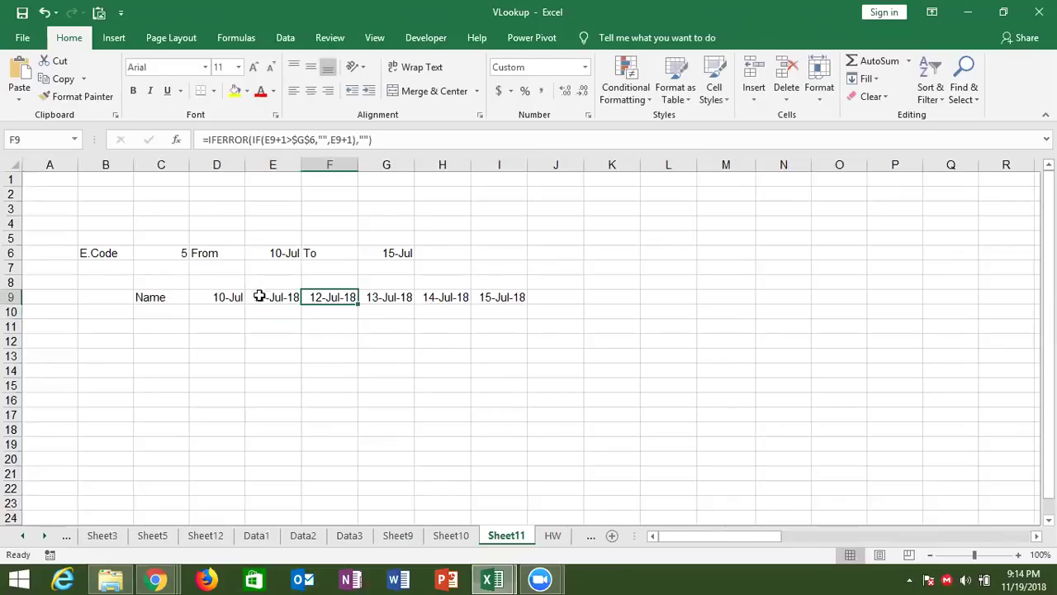
{"action": "double_click", "coordinate": [334, 297]}
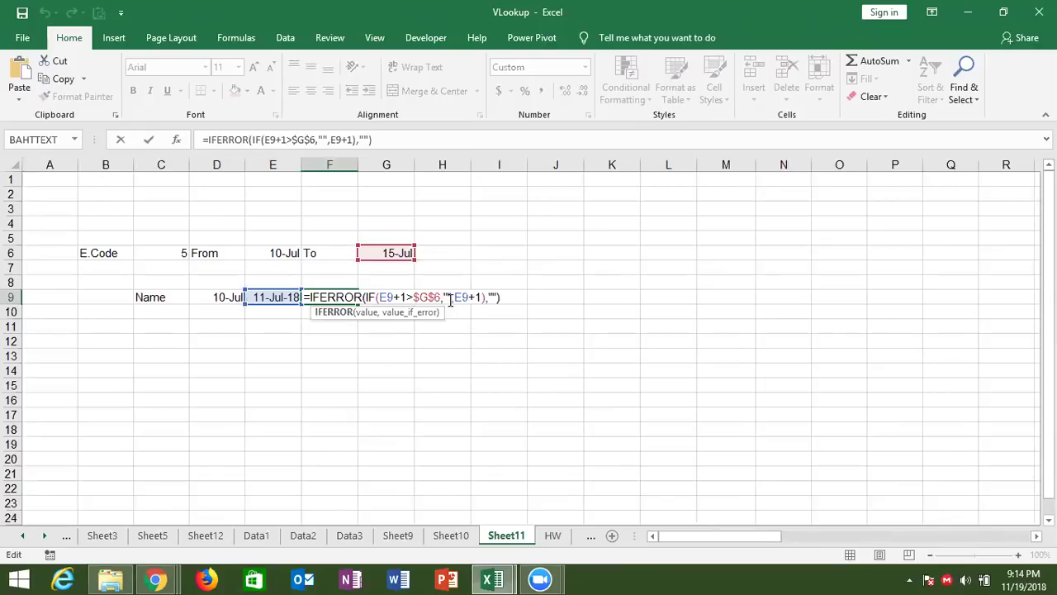
{"action": "key", "text": "Return"}
{"action": "key", "text": "Up"}
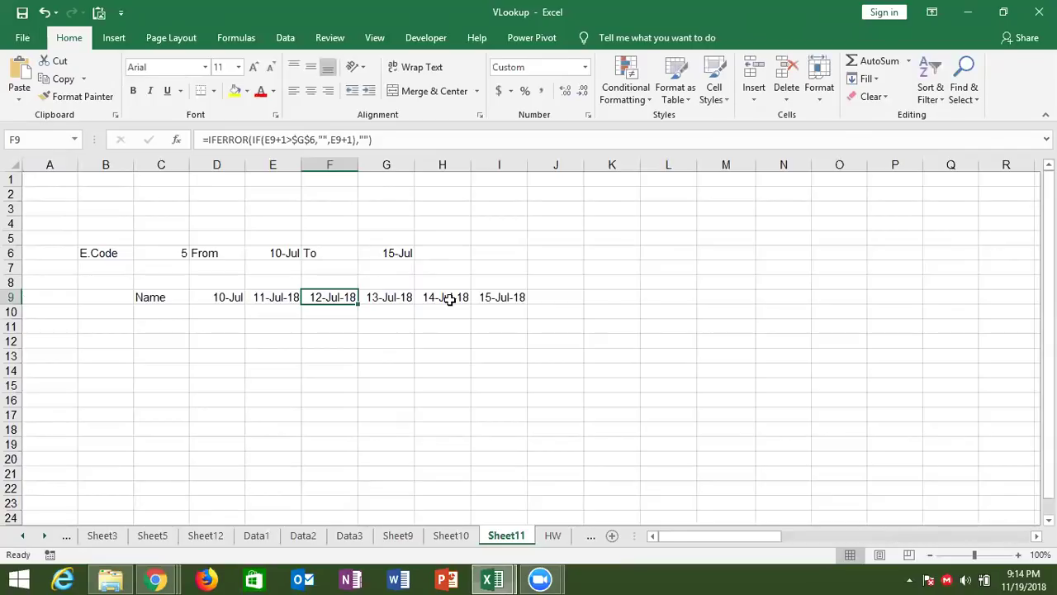
{"action": "key", "text": "Right"}
{"action": "key", "text": "Right"}
{"action": "key", "text": "Right"}
{"action": "key", "text": "Right"}
{"action": "key", "text": "Right"}
{"action": "key", "text": "Right"}
{"action": "key", "text": "Right"}
{"action": "key", "text": "Left"}
{"action": "key", "text": "Left"}
{"action": "key", "text": "Left"}
{"action": "key", "text": "Left"}
{"action": "key", "text": "Home"}
{"action": "key", "text": "Right"}
{"action": "key", "text": "Right"}
{"action": "key", "text": "Right"}
{"action": "key", "text": "Right"}
{"action": "key", "text": "Right"}
{"action": "key", "text": "Right"}
{"action": "key", "text": "Right"}
{"action": "key", "text": "Left"}
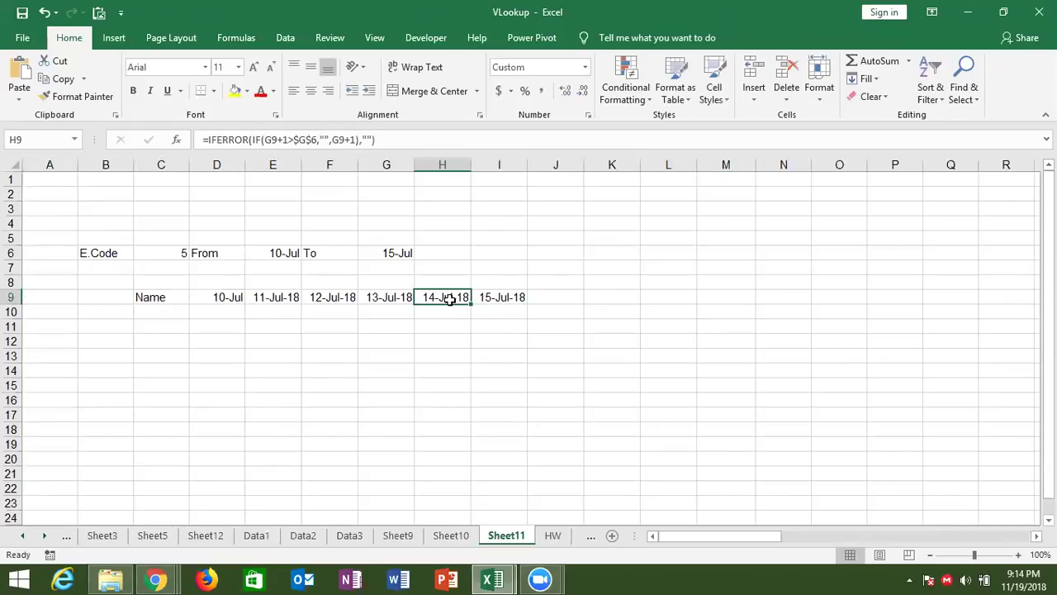
{"action": "key", "text": "Home"}
{"action": "key", "text": "Right"}
{"action": "key", "text": "Right"}
{"action": "key", "text": "Down"}
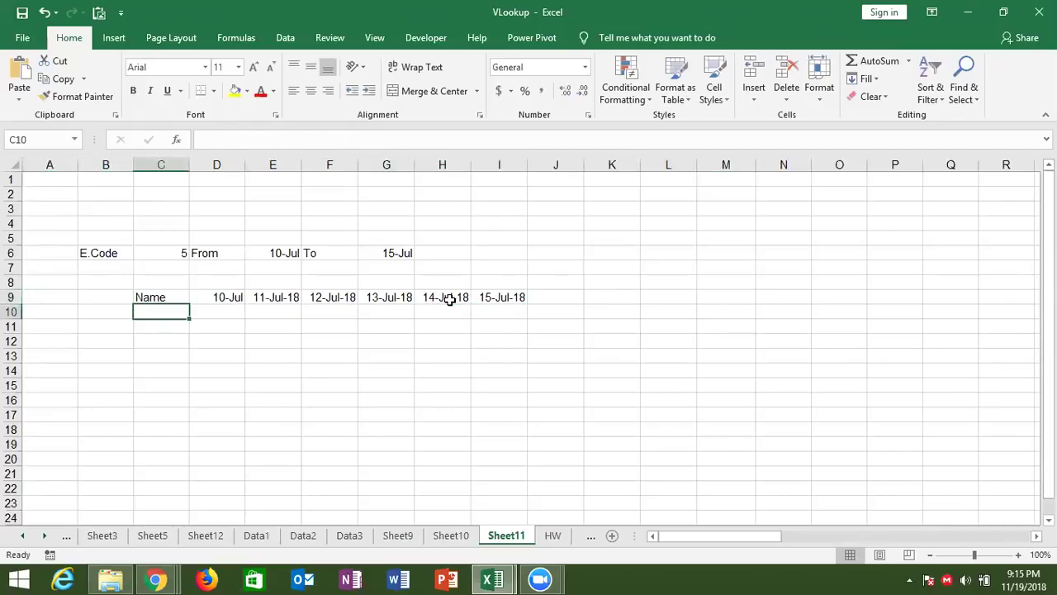
In C10 enter a VLOOKUP of code C6 against Sheet10 columns A:AG, returning column 2
{"action": "type", "text": "=vl"}
{"action": "key", "text": "Tab"}
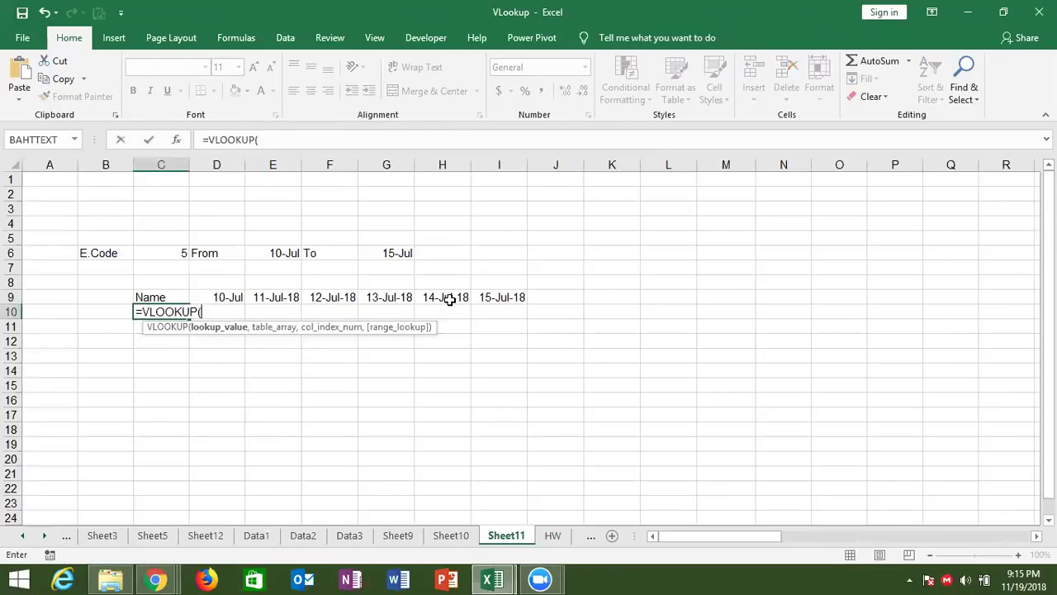
{"action": "left_click", "coordinate": [170, 258]}
{"action": "type", "text": ","}
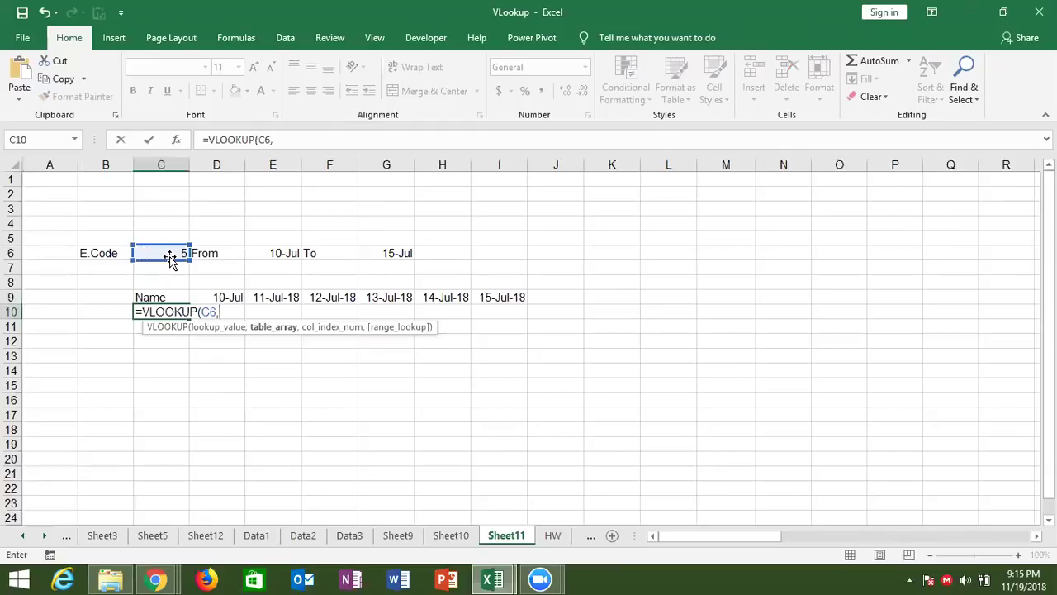
{"action": "left_click", "coordinate": [444, 535]}
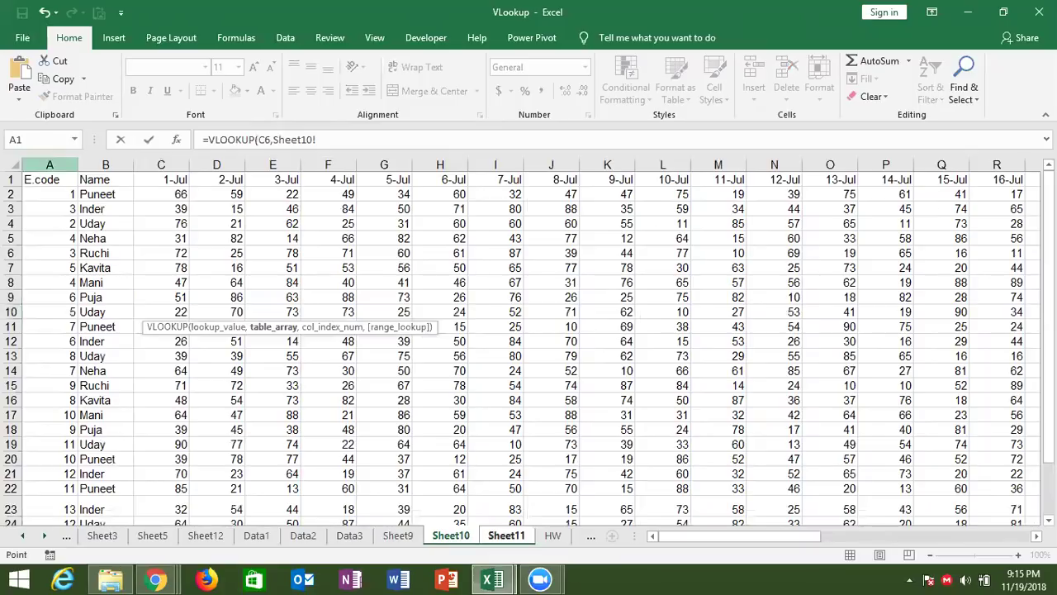
{"action": "left_click_drag", "start_coordinate": [50, 164], "coordinate": [905, 237]}
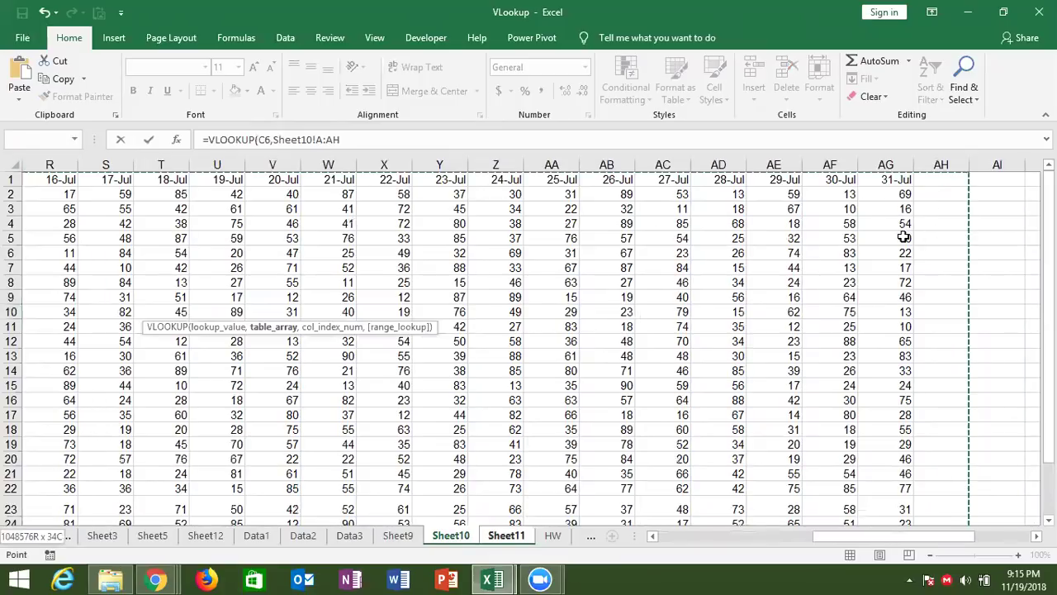
{"action": "type", "text": ",2,0"}
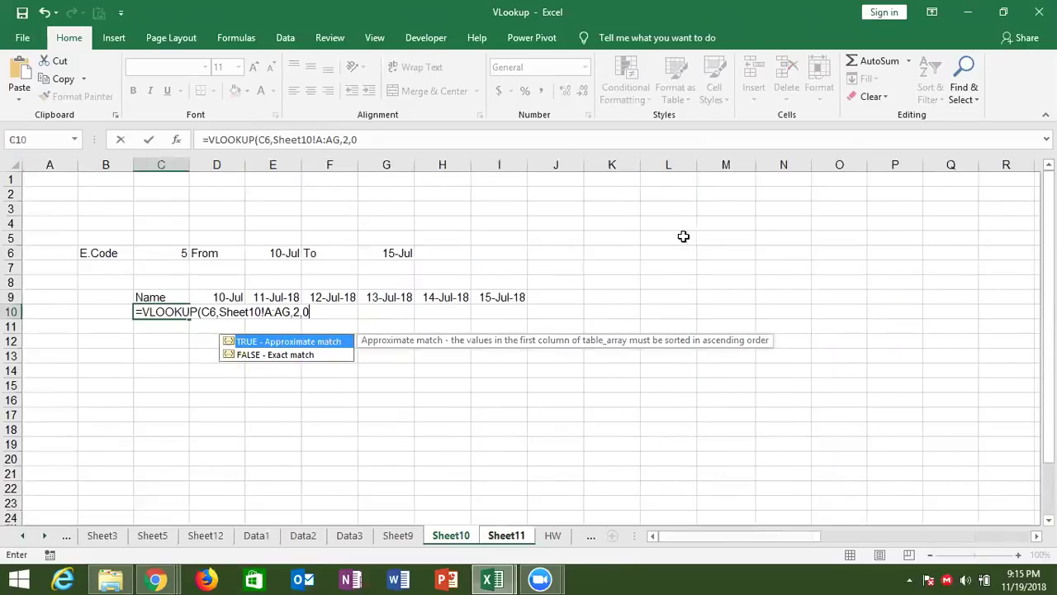
{"action": "key", "text": "Return"}
Replace the fixed column 2 with MATCH(C9,Sheet10!1:1,0) so C10 shows Kavita
{"action": "left_click", "coordinate": [350, 140]}
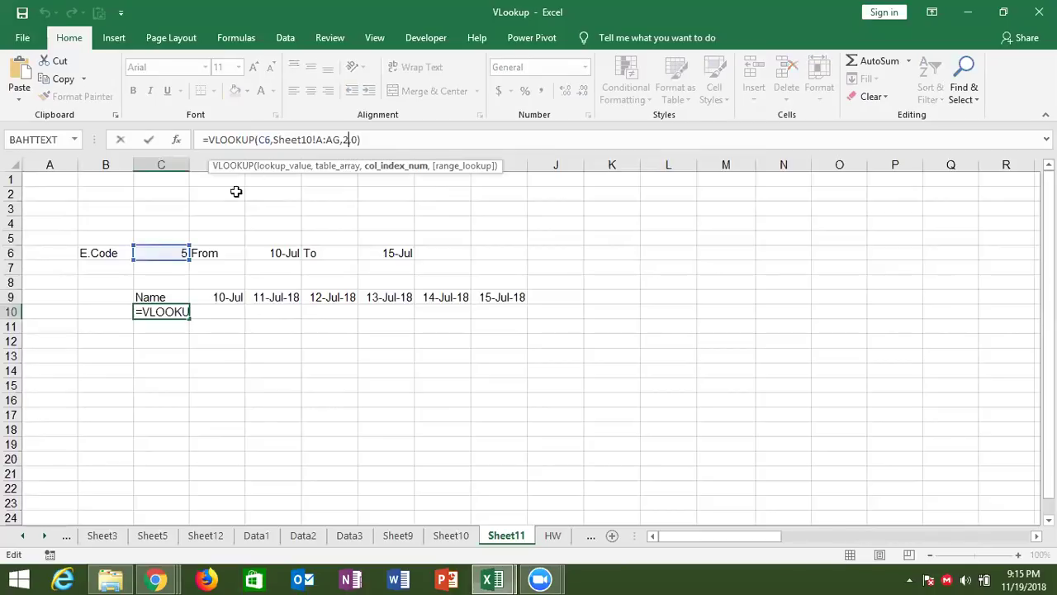
{"action": "key", "text": "BackSpace"}
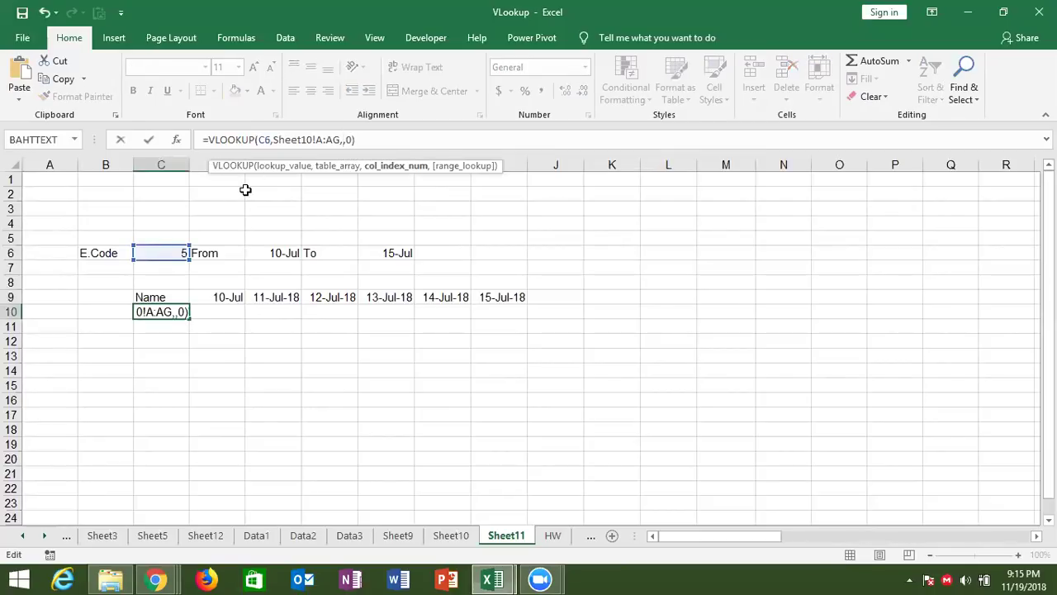
{"action": "type", "text": "ma"}
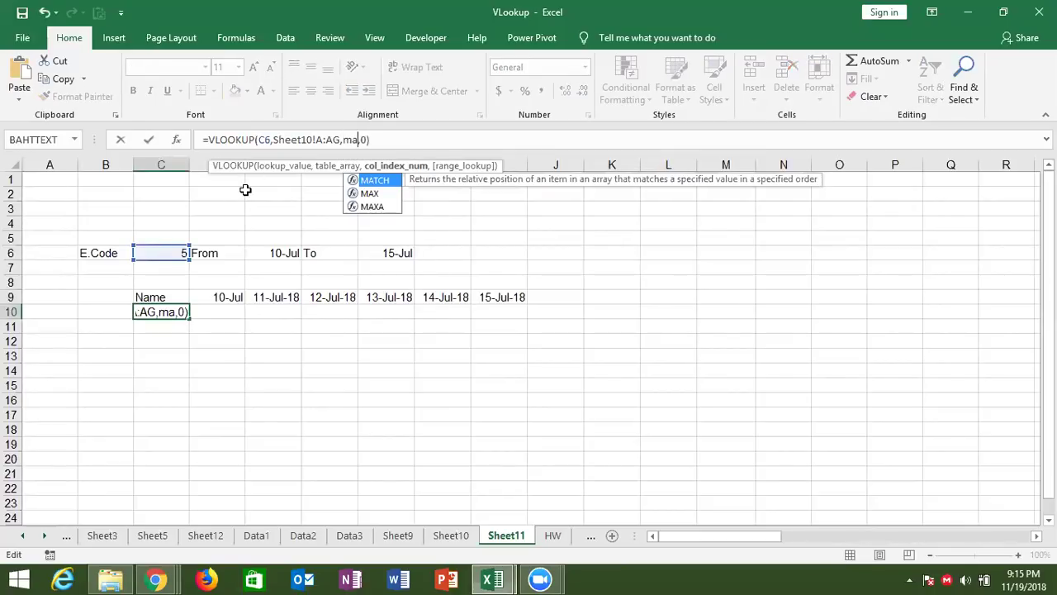
{"action": "key", "text": "Tab"}
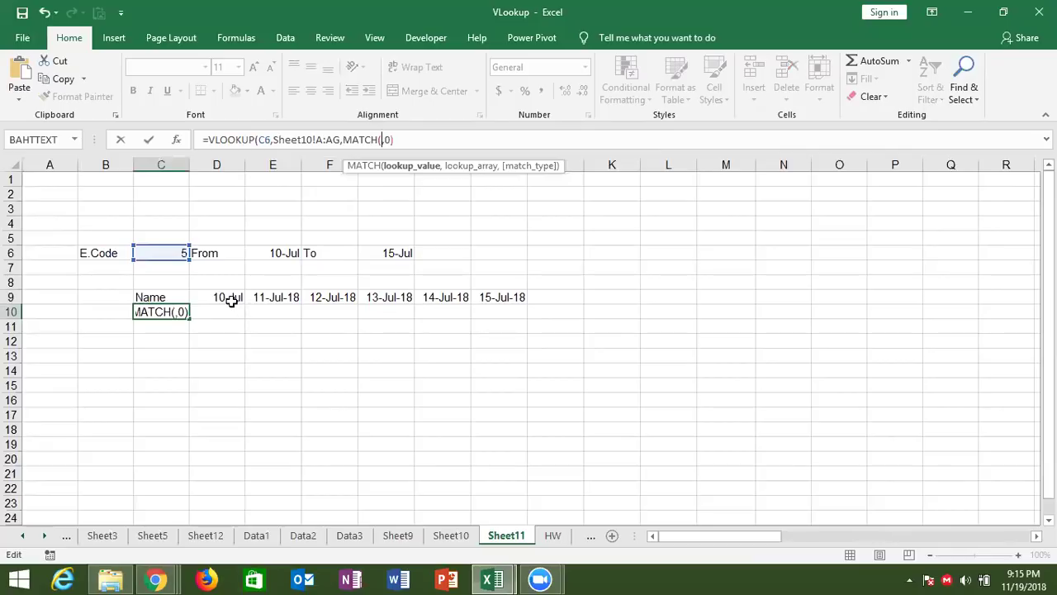
{"action": "left_click", "coordinate": [168, 298]}
{"action": "type", "text": ","}
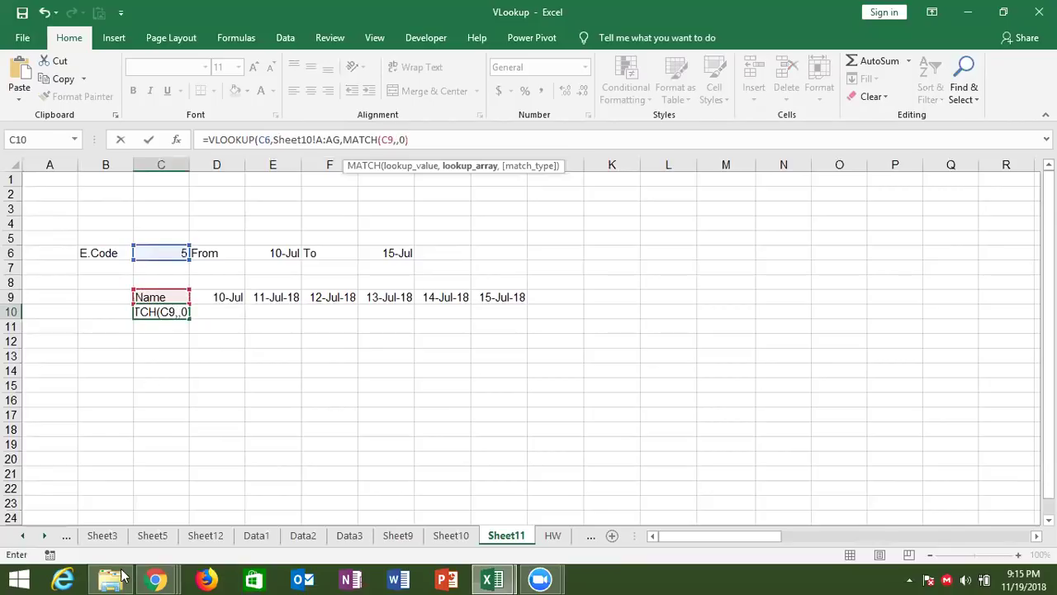
{"action": "left_click", "coordinate": [451, 535]}
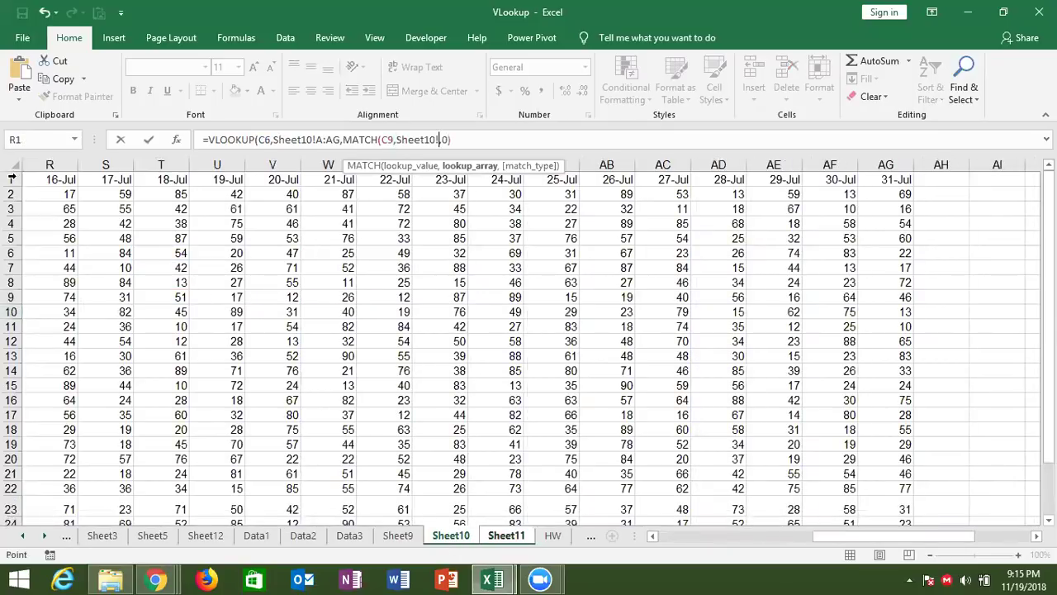
{"action": "left_click", "coordinate": [12, 178]}
{"action": "type", "text": ",0)"}
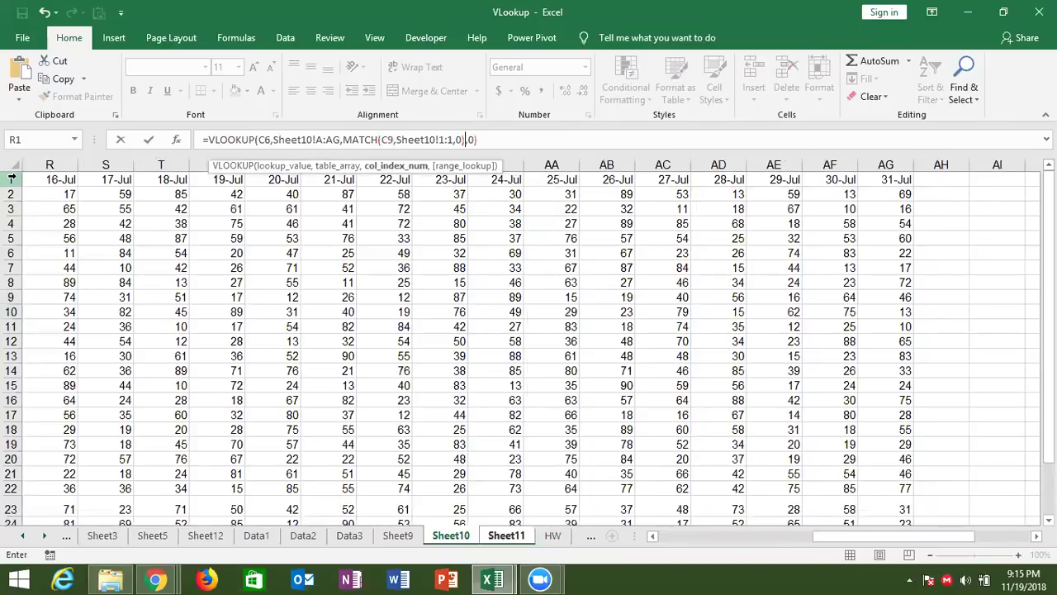
{"action": "key", "text": "Return"}
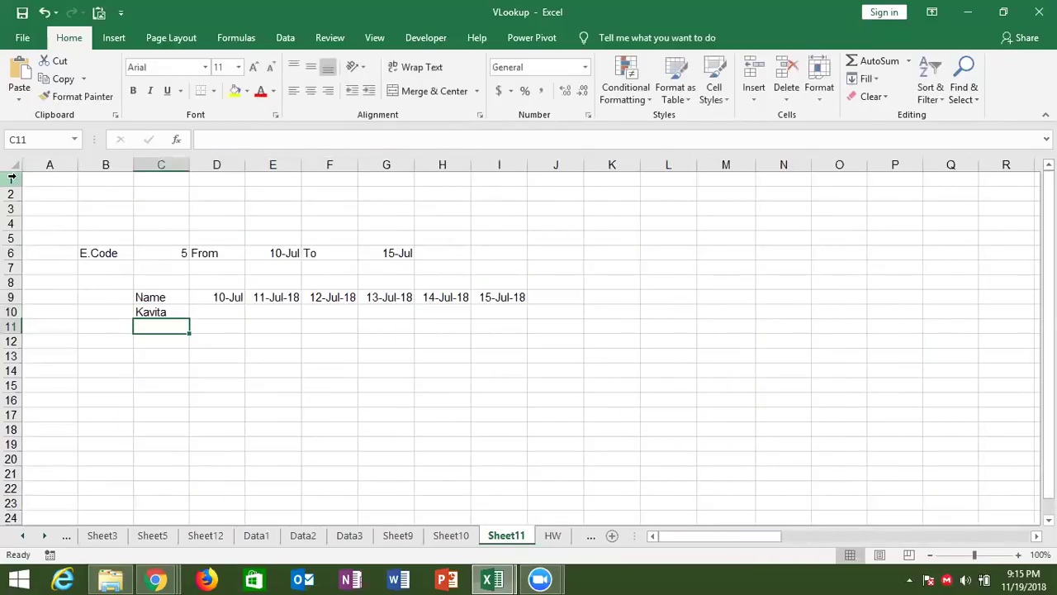
{"action": "key", "text": "Up"}
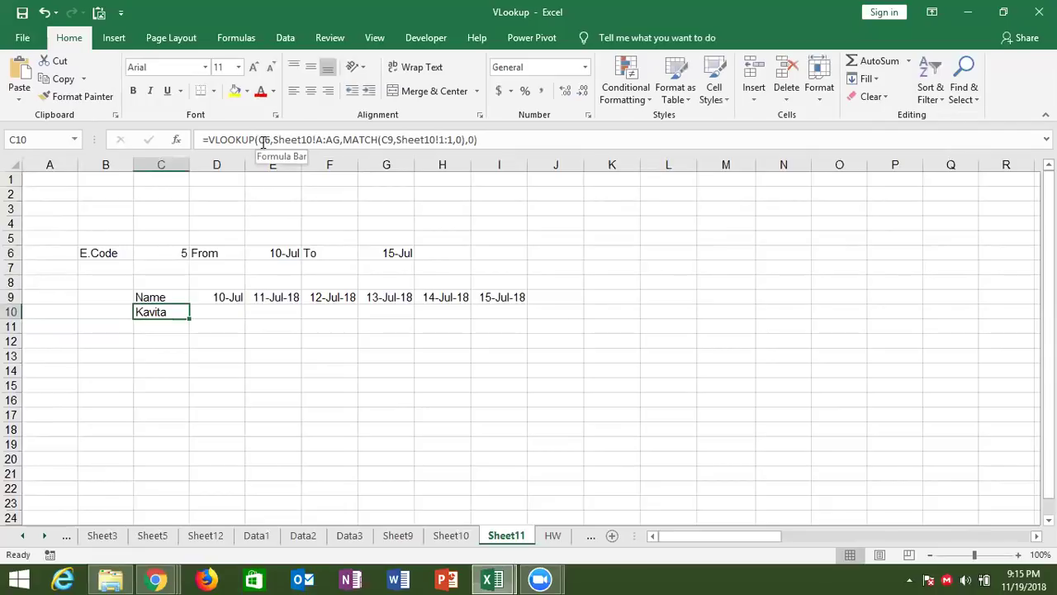
Lock C10's lookup references as $C$6, Sheet10!$A:$AG, C$9 and the row 1 range
{"action": "left_click", "coordinate": [262, 141]}
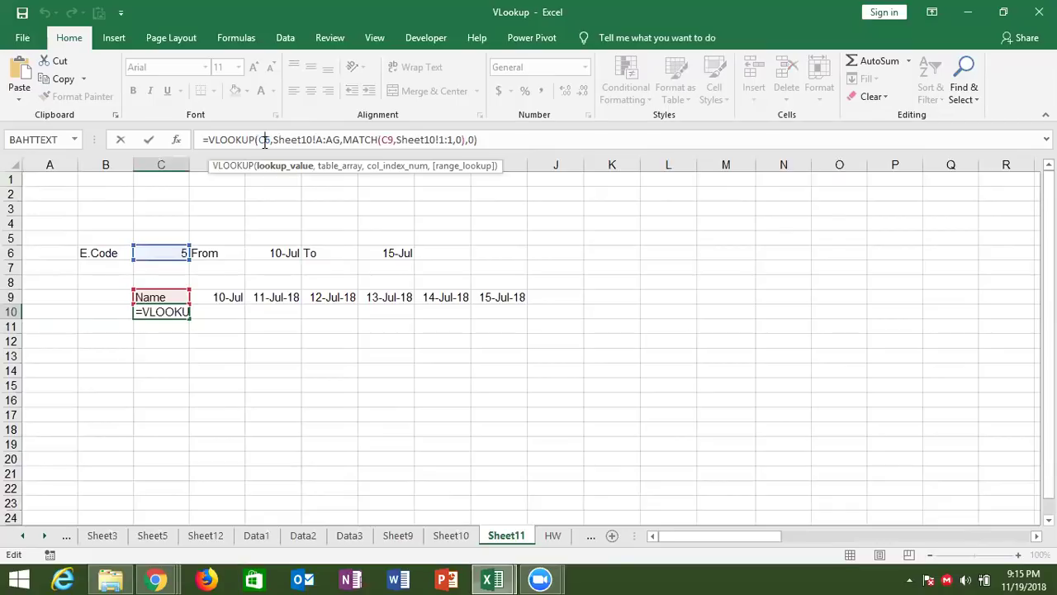
{"action": "key", "text": "F4"}
{"action": "left_click", "coordinate": [346, 139]}
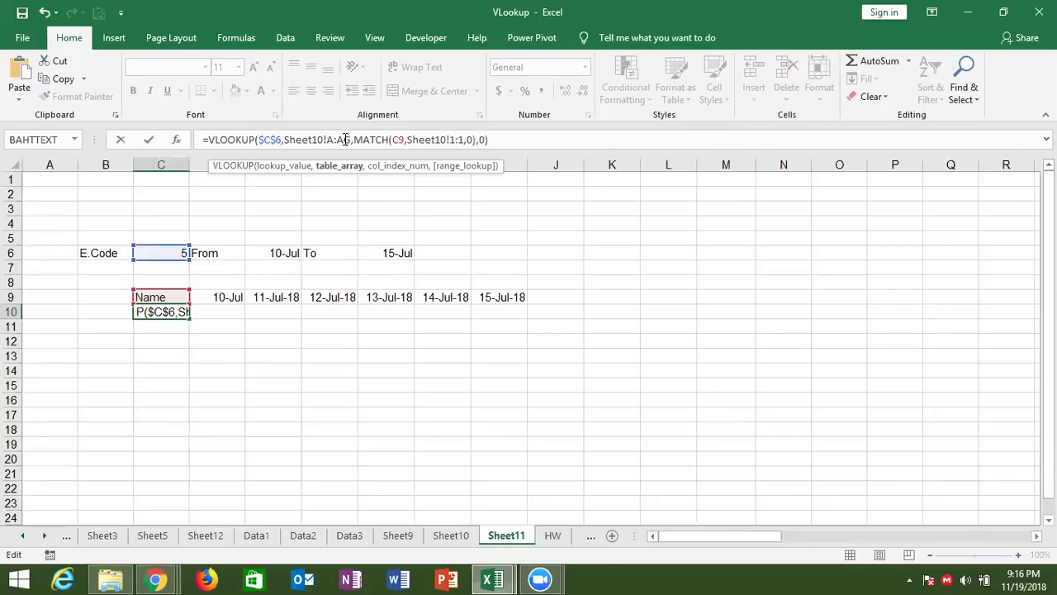
{"action": "key", "text": "F4"}
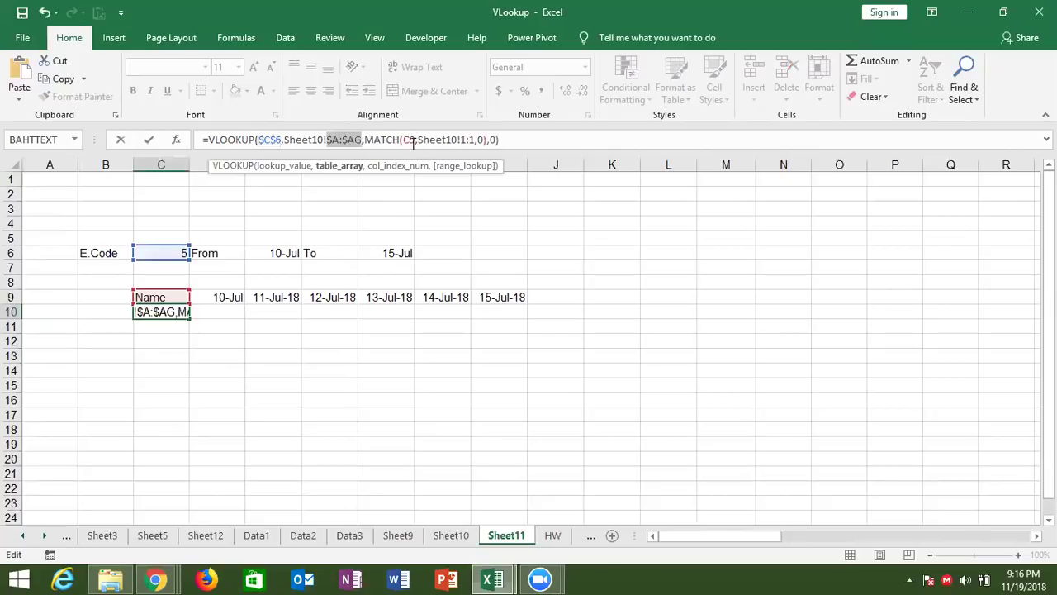
{"action": "left_click", "coordinate": [410, 139]}
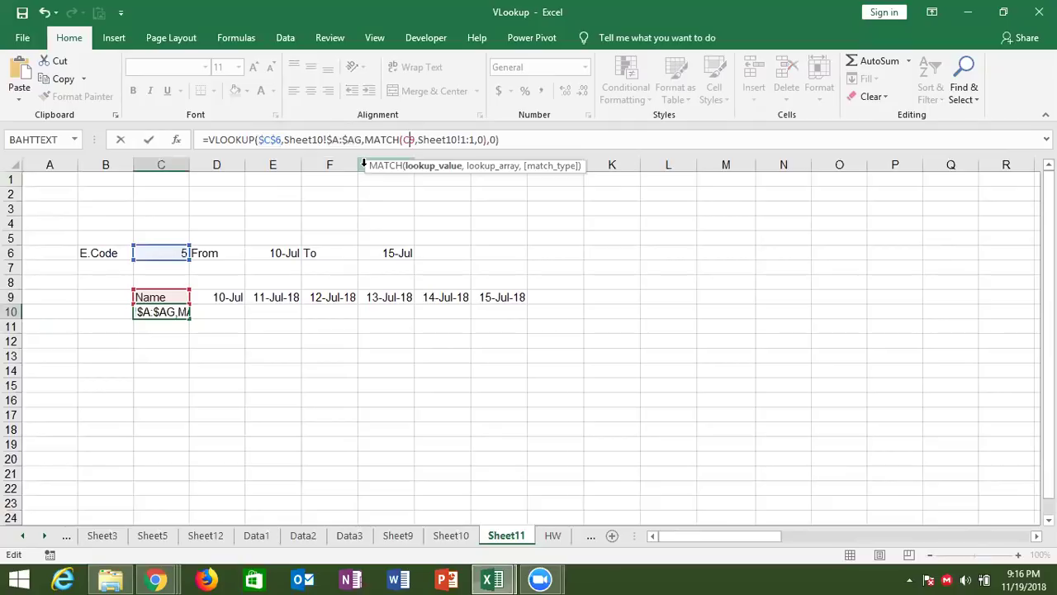
{"action": "key", "text": "F4"}
{"action": "key", "text": "F4"}
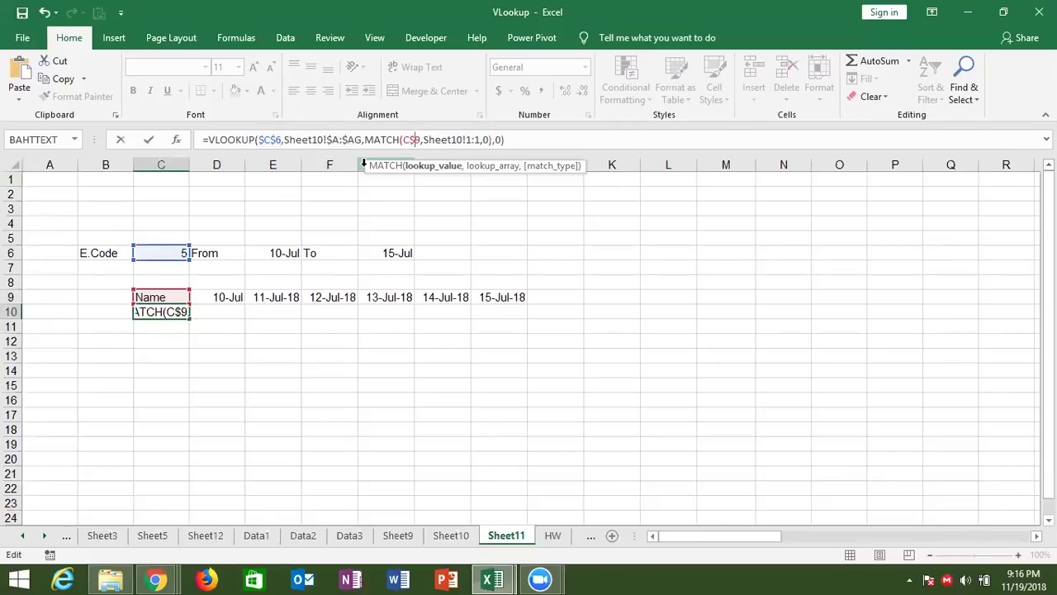
{"action": "left_click", "coordinate": [474, 140]}
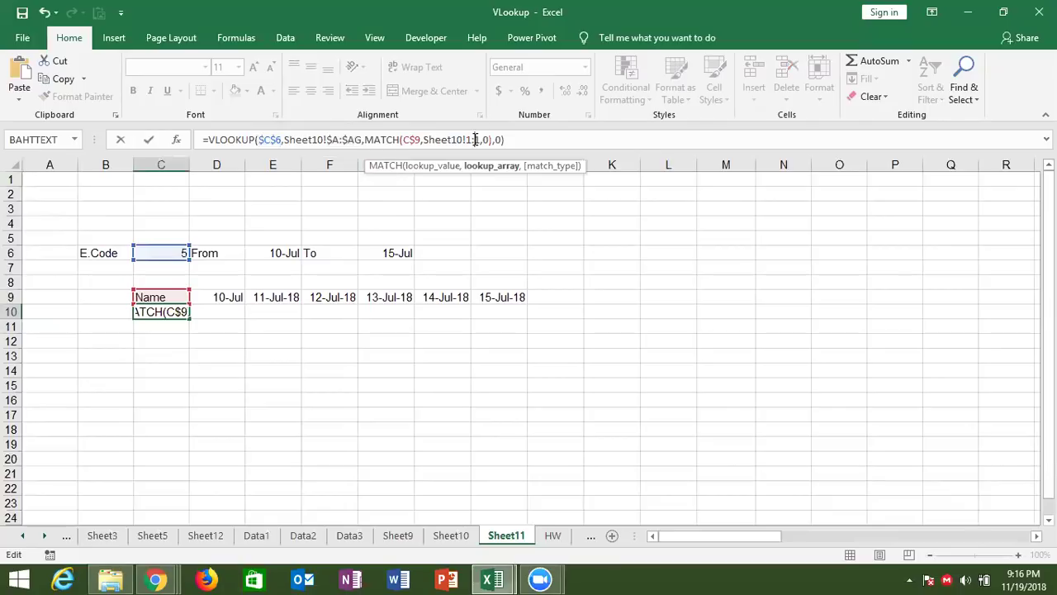
{"action": "key", "text": "F4"}
{"action": "key", "text": "Return"}
{"action": "key", "text": "Up"}
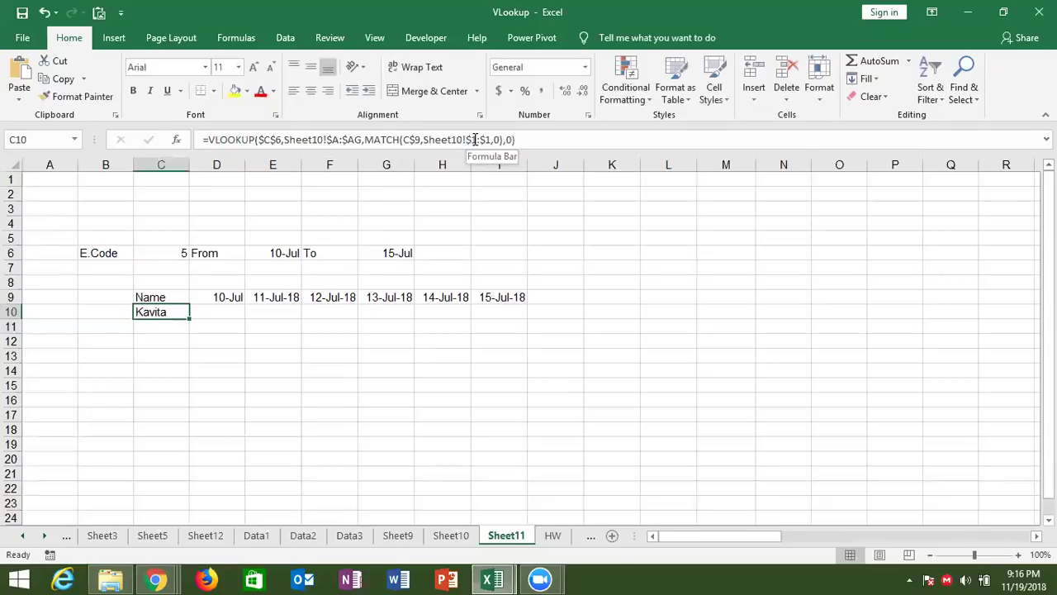
Wrap C10's lookup in IFERROR returning blank, accept Excel's correction and re-lock Sheet10!$1:$1
{"action": "left_click", "coordinate": [207, 143]}
{"action": "type", "text": "if"}
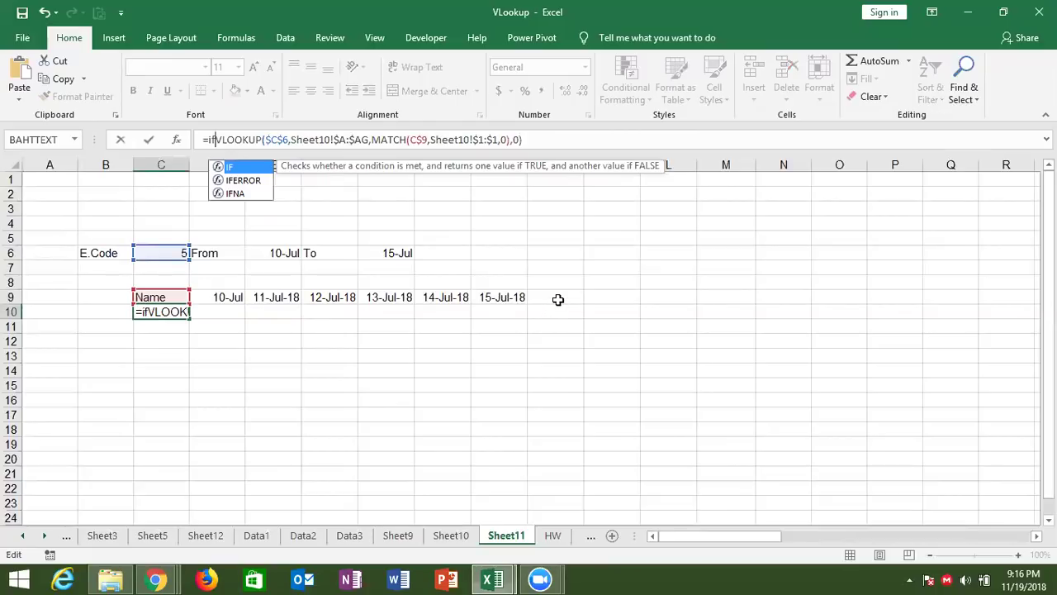
{"action": "key", "text": "Down"}
{"action": "key", "text": "Tab"}
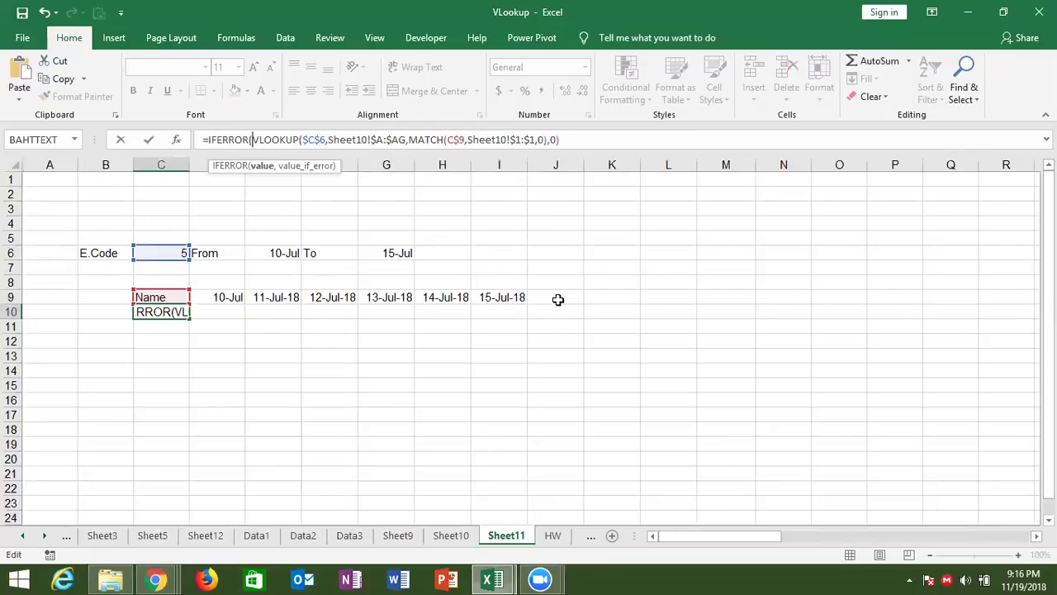
{"action": "left_click", "coordinate": [588, 144]}
{"action": "type", "text": ",\""}
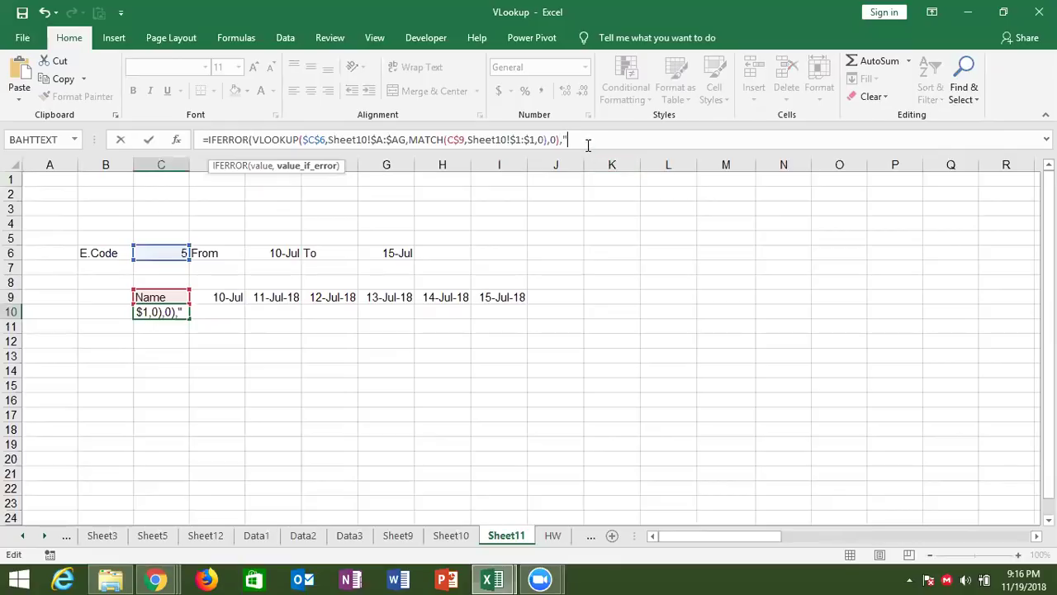
{"action": "key", "text": "Return"}
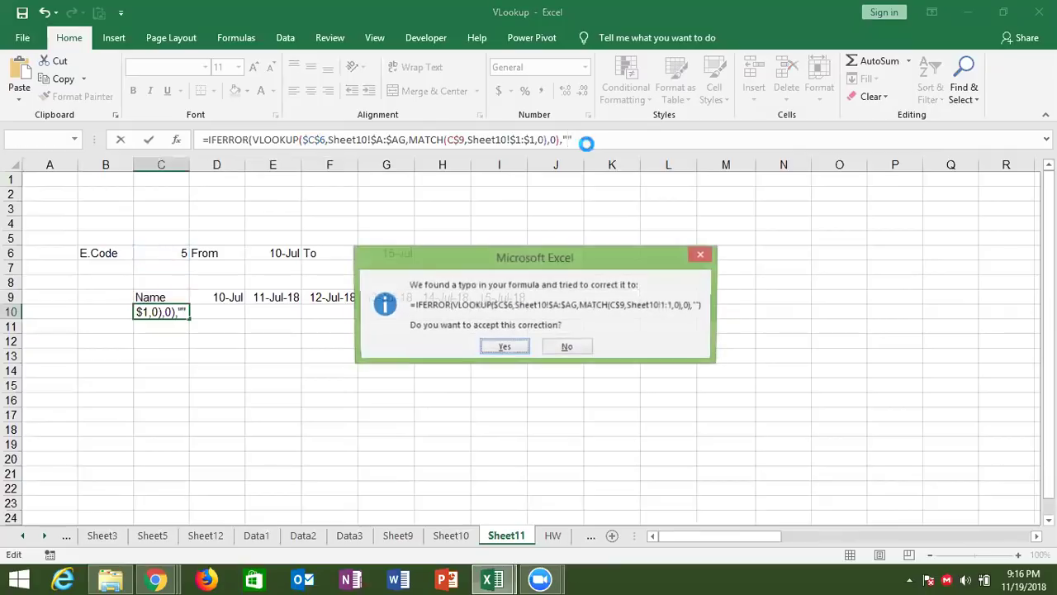
{"action": "key", "text": "Return"}
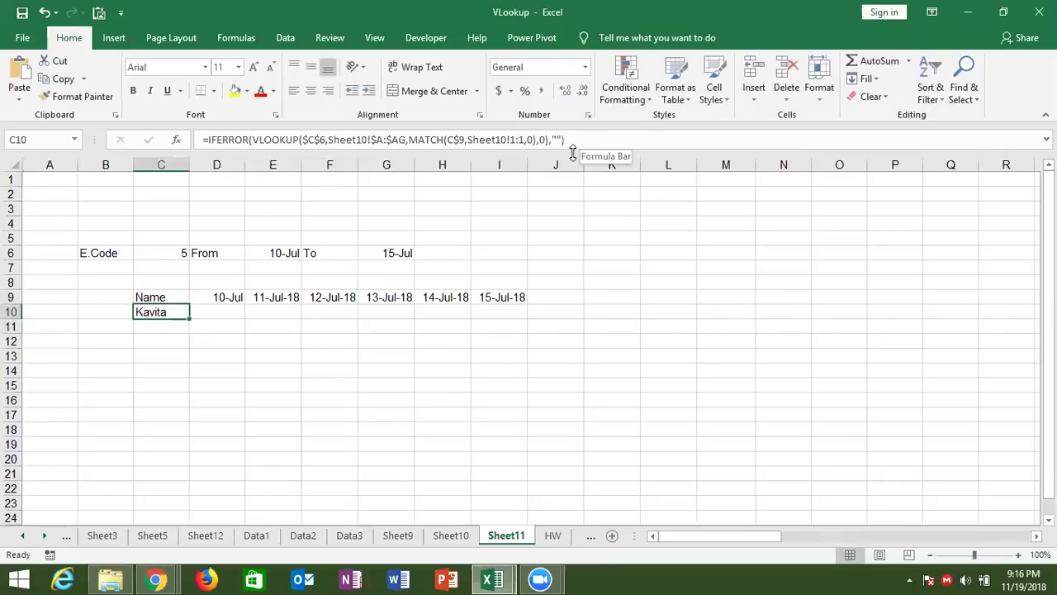
{"action": "left_click", "coordinate": [520, 142]}
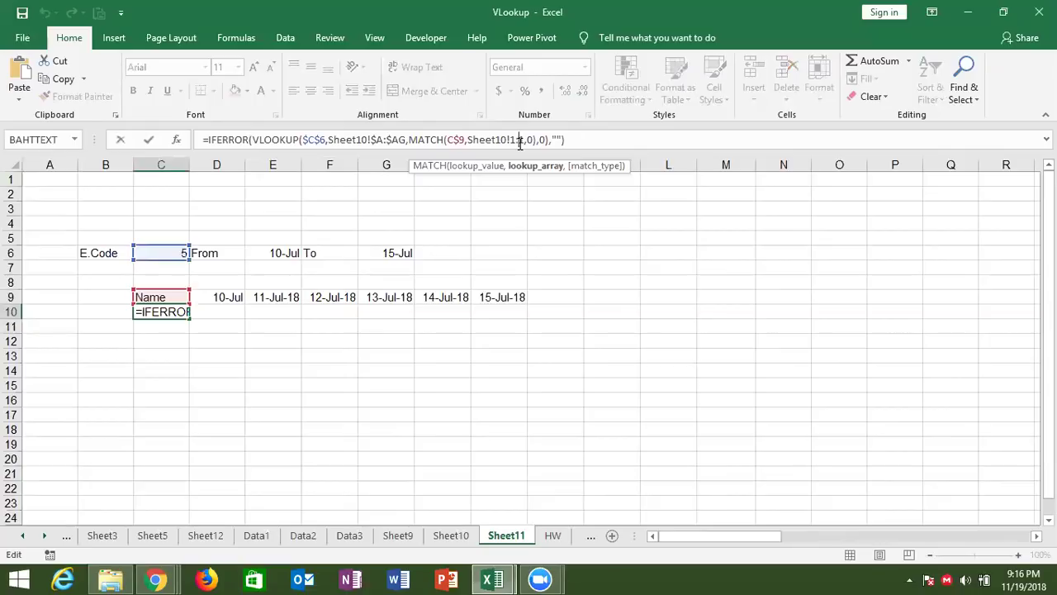
{"action": "key", "text": "F4"}
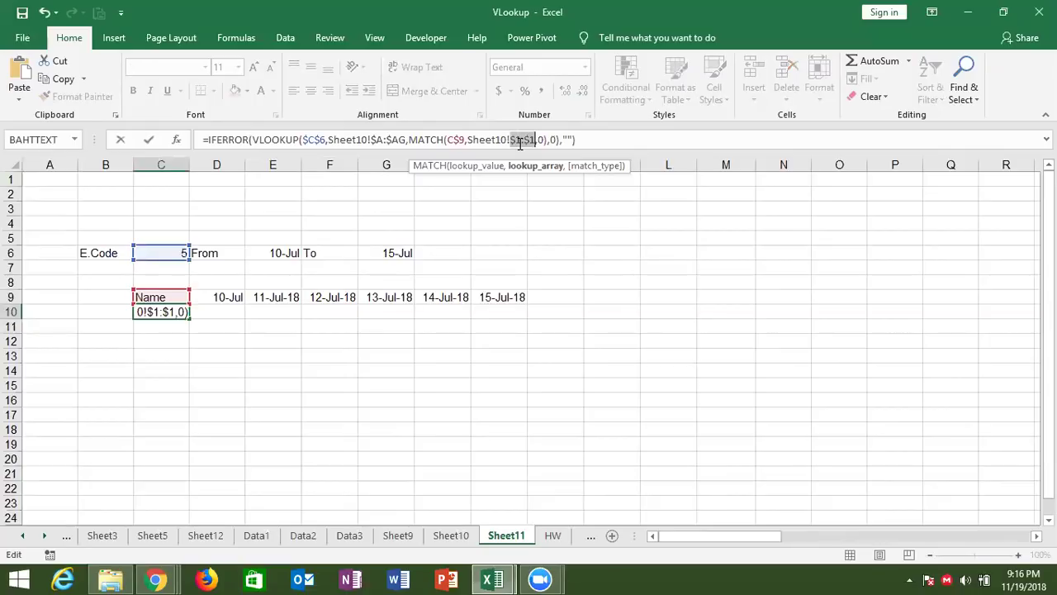
{"action": "key", "text": "Return"}
{"action": "key", "text": "Up"}
Copy C10's lookup formula across row 10 so D10:I10 show 30, 63, 25, 73, 24 and 20
{"action": "key", "text": "ctrl+shift+Right"}
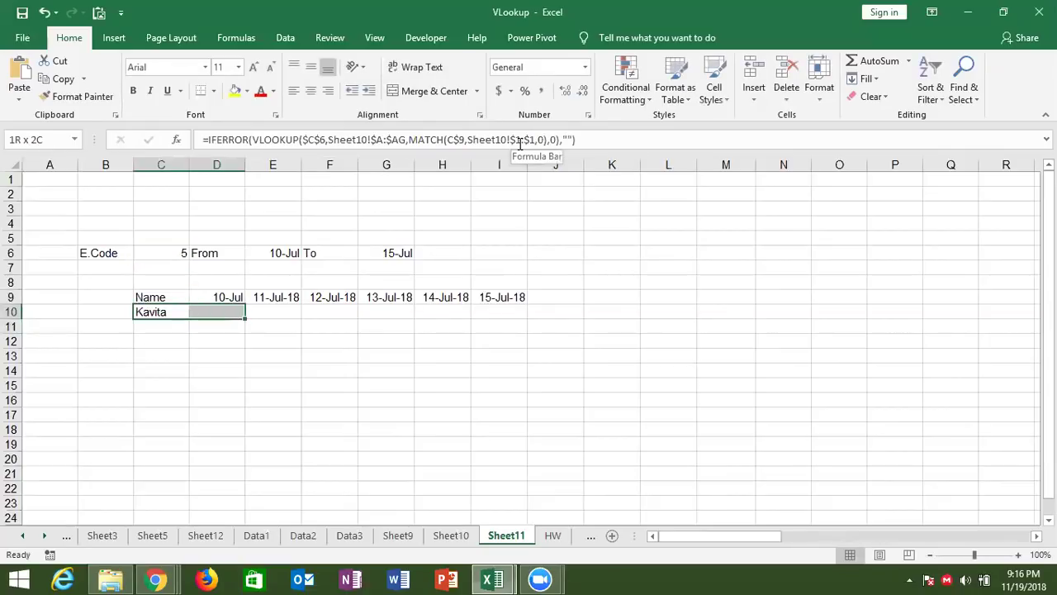
{"action": "key", "text": "Up"}
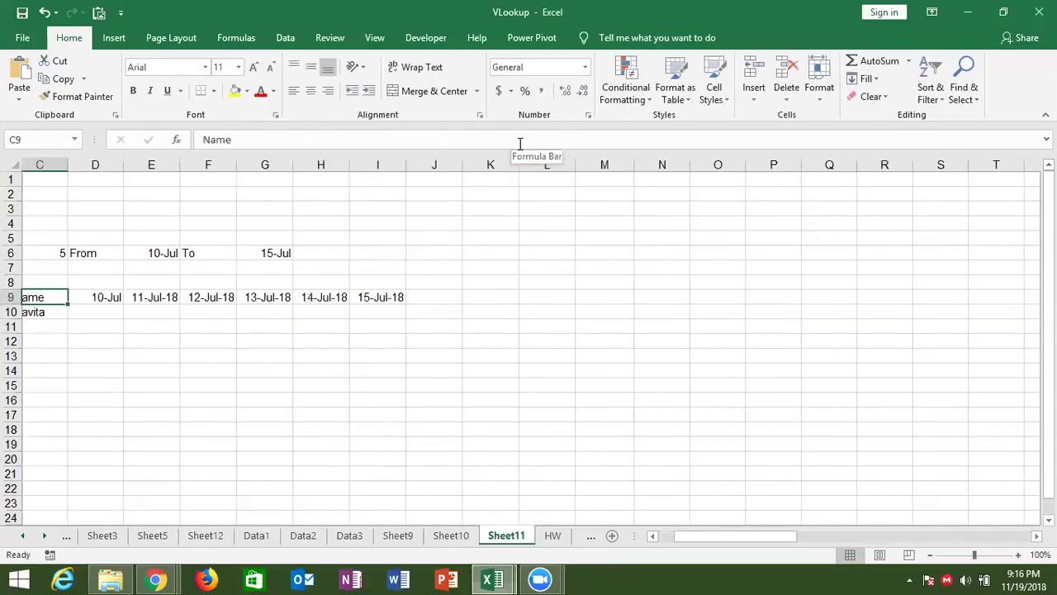
{"action": "key", "text": "ctrl+Right"}
{"action": "key", "text": "Down"}
{"action": "key", "text": "ctrl+shift+Left"}
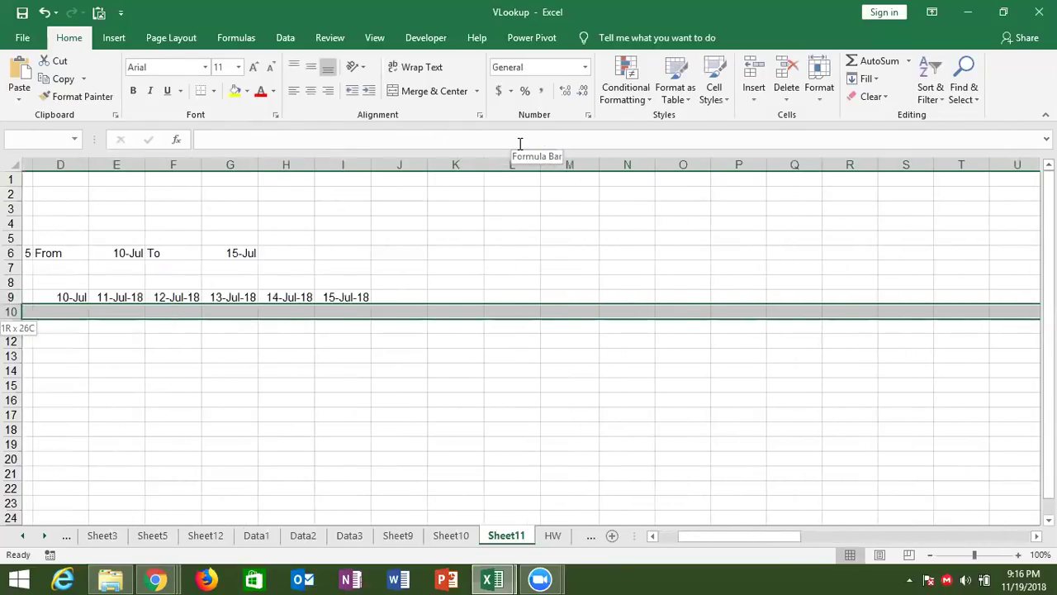
{"action": "type", "text": "=IFERROR(VLOOKUP($C$6,Sheet10!$A:$AG,MATCH(AB$9,Sheet10!$1:$1,0),0),\"\")"}
{"action": "key", "text": "Left"}
{"action": "key", "text": "Left"}
{"action": "key", "text": "Left"}
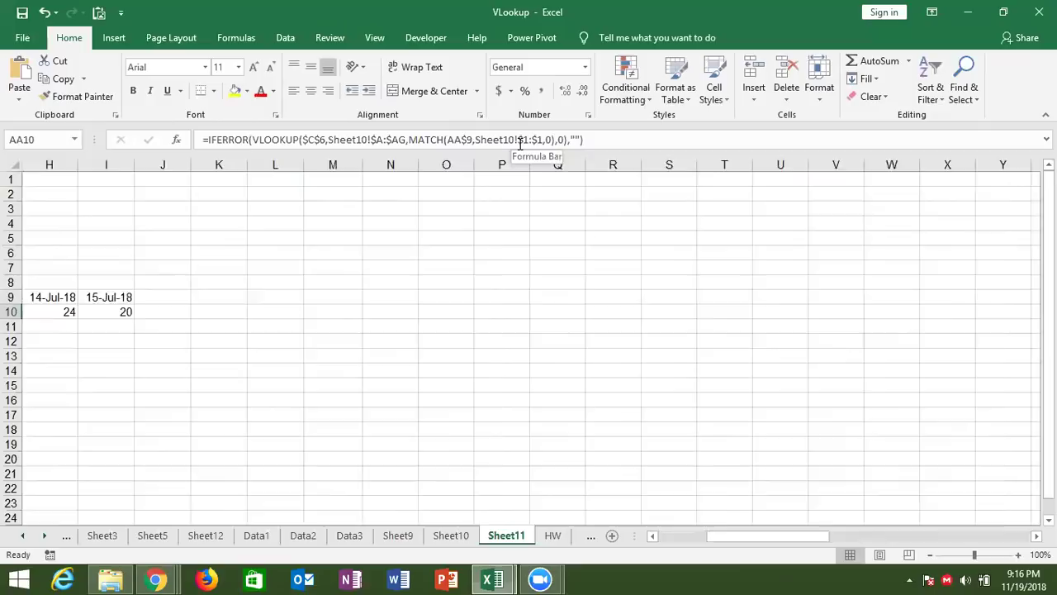
{"action": "key", "text": "Left"}
{"action": "key", "text": "Left"}
{"action": "key", "text": "Left"}
{"action": "key", "text": "Left"}
{"action": "key", "text": "Left"}
{"action": "key", "text": "Left"}
{"action": "key", "text": "Left"}
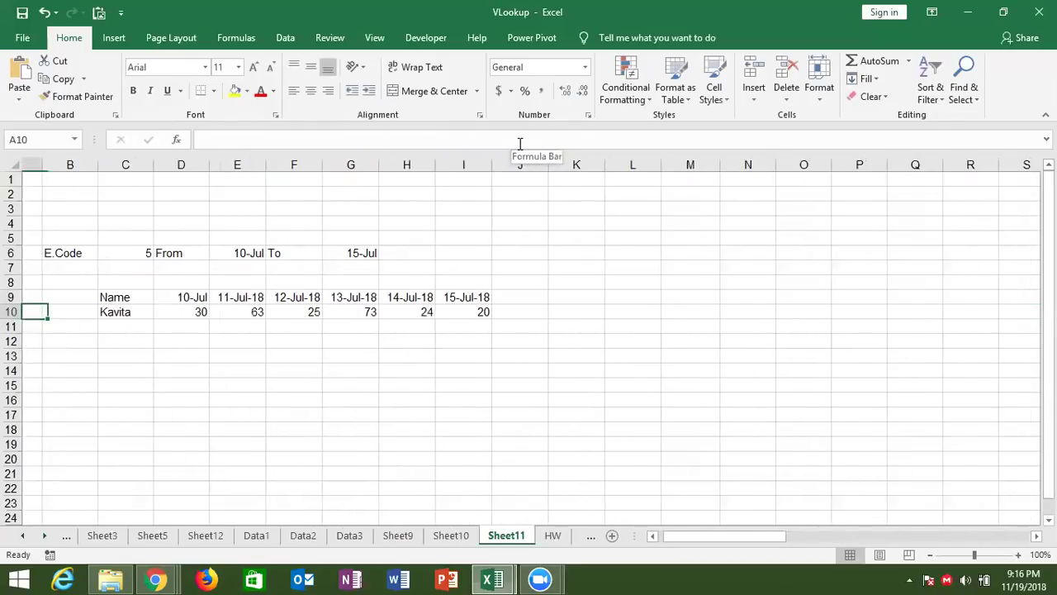
{"action": "key", "text": "Right"}
{"action": "key", "text": "Right"}
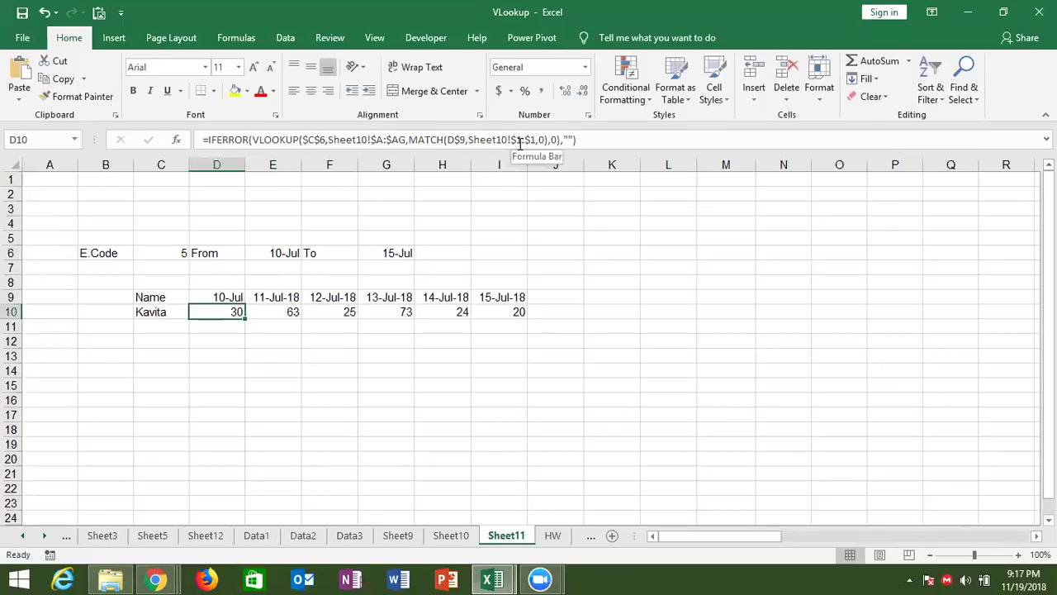
{"action": "key", "text": "Up"}
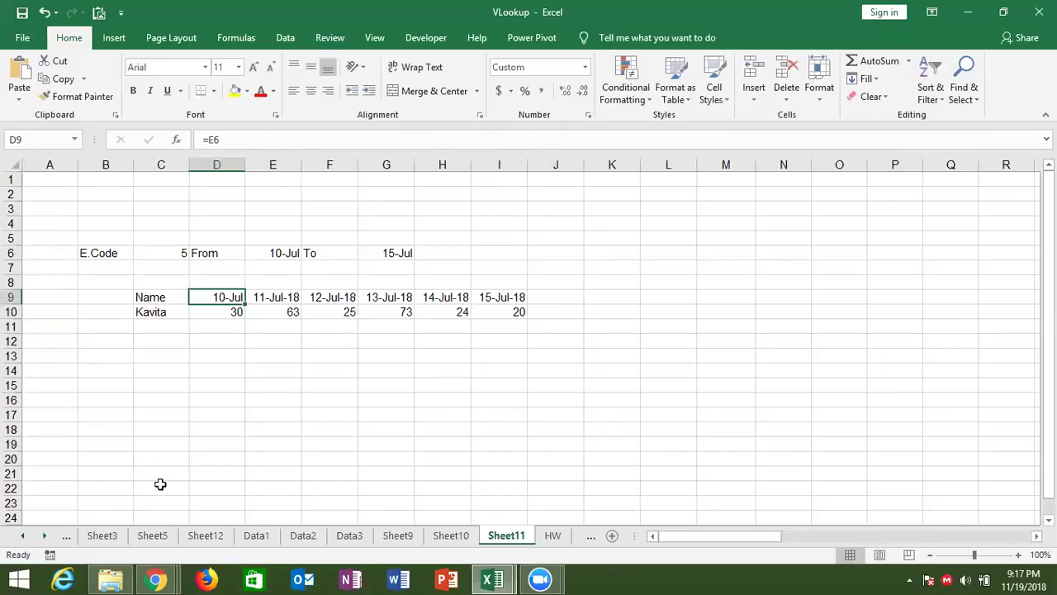
Scroll the sheet tabs, go to Sheet4, then move on to Sheet5 with its incentive slab tables
{"action": "left_click", "coordinate": [43, 537]}
{"action": "left_click", "coordinate": [44, 537]}
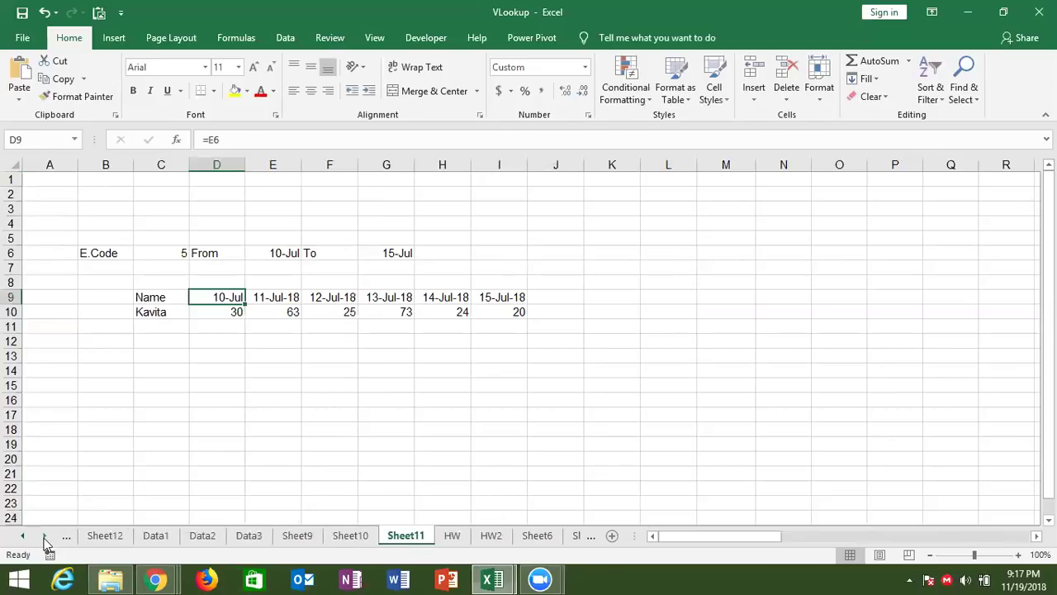
{"action": "left_click", "coordinate": [44, 538]}
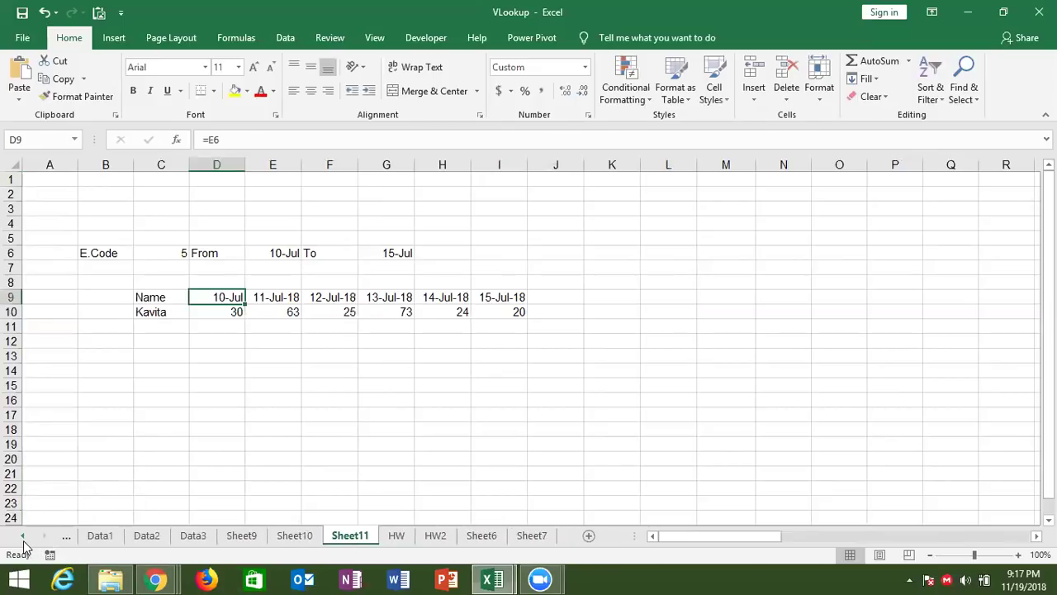
{"action": "left_click", "coordinate": [23, 540]}
{"action": "left_click", "coordinate": [23, 540]}
{"action": "left_click", "coordinate": [24, 542]}
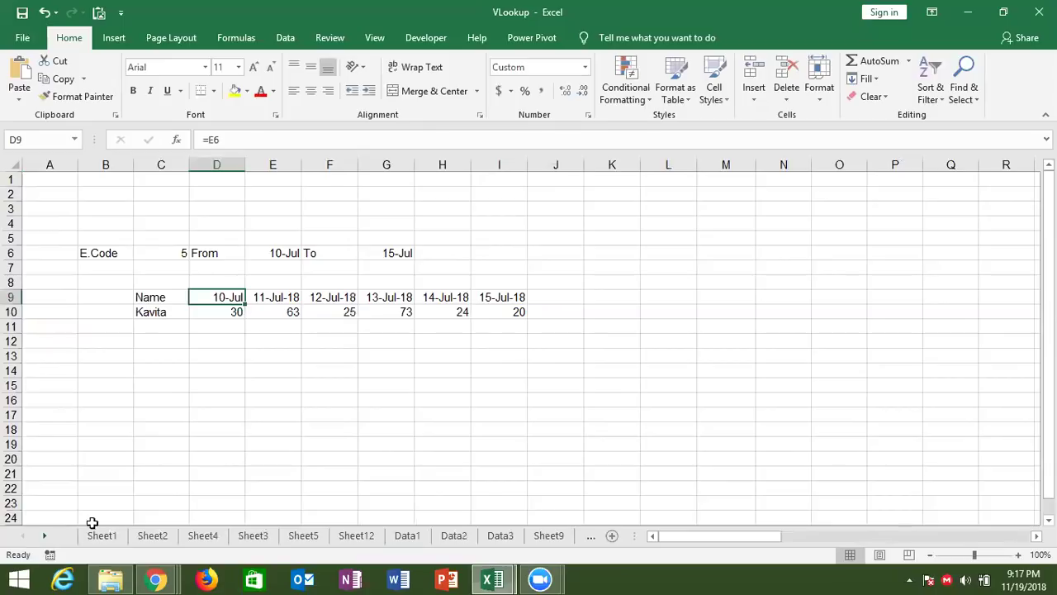
{"action": "left_click", "coordinate": [203, 535]}
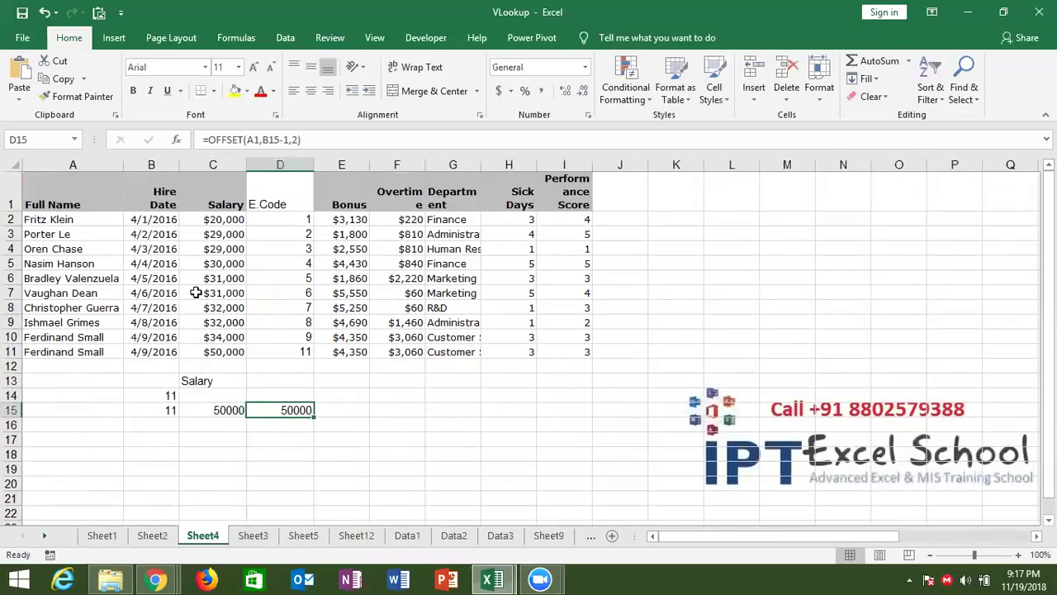
{"action": "key", "text": "ctrl+Page_Down"}
{"action": "key", "text": "ctrl+Page_Down"}
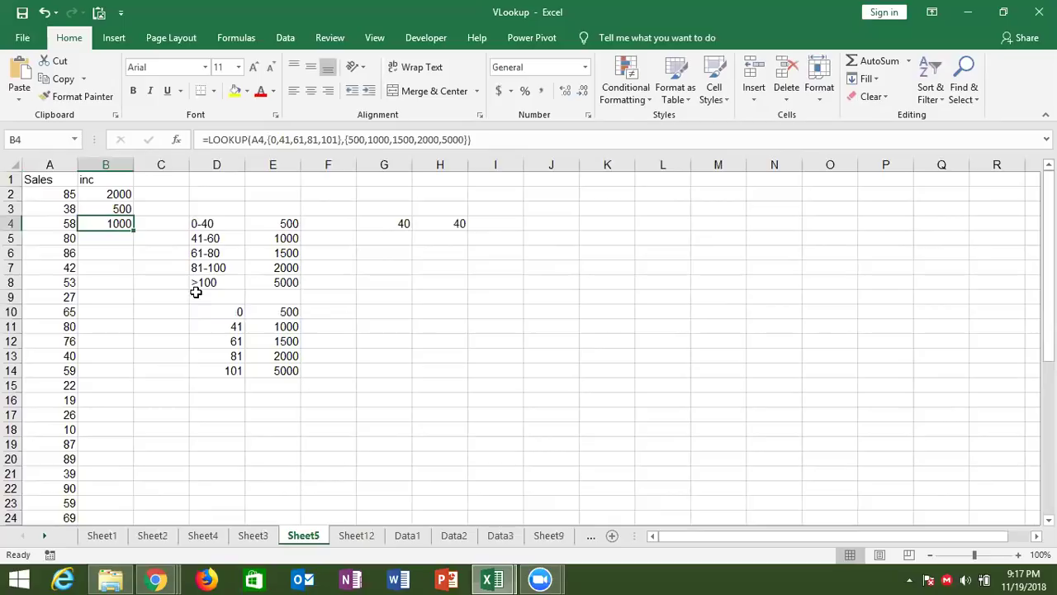
Review B2's VLOOKUP formula on Sheet5, then clear the incentive values in B2:B4
{"action": "left_click", "coordinate": [114, 193]}
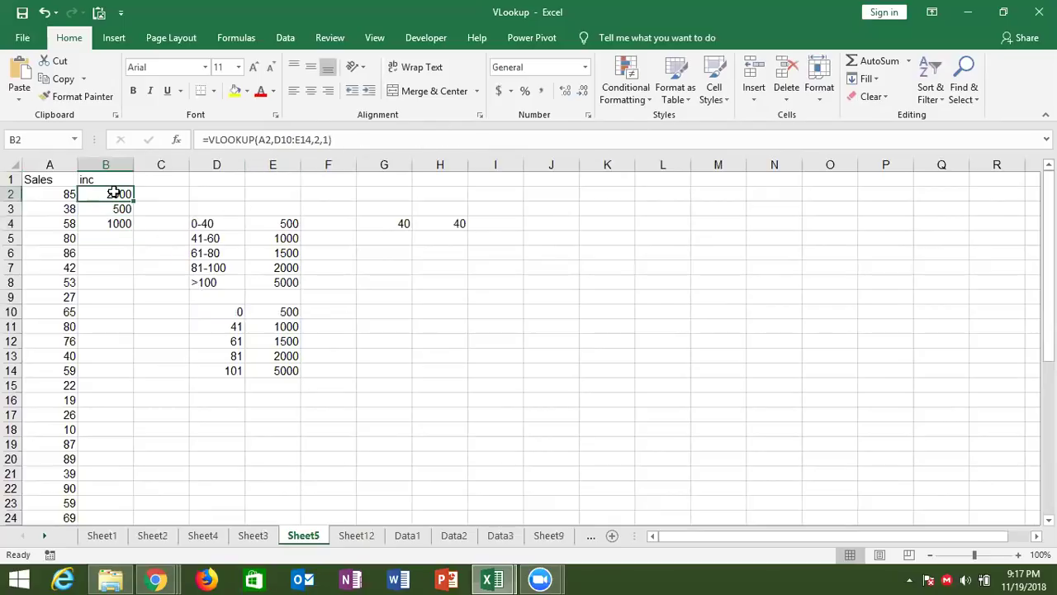
{"action": "left_click", "coordinate": [327, 140]}
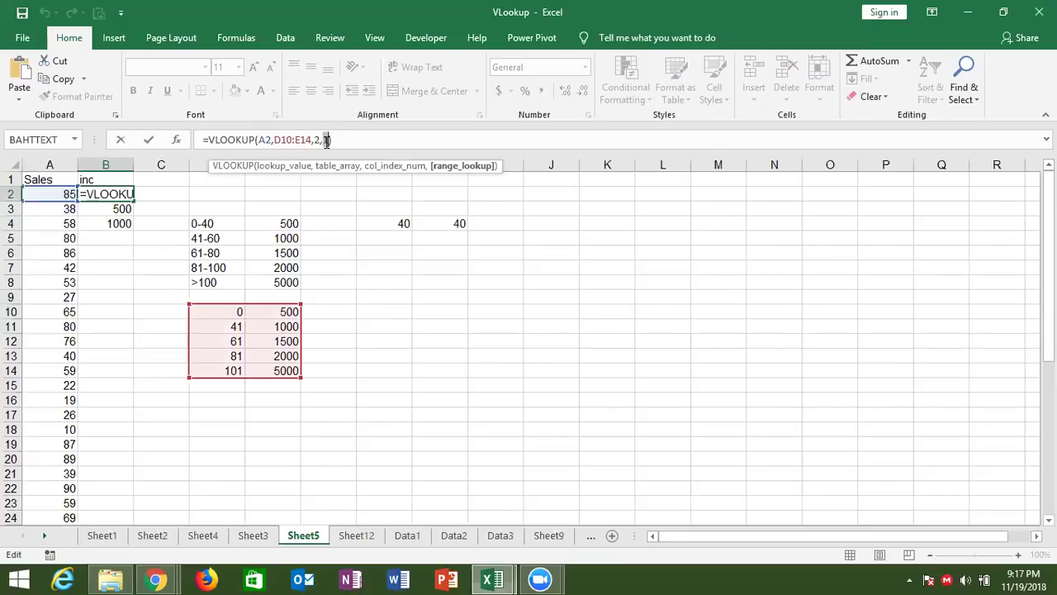
{"action": "key", "text": "ctrl+Return"}
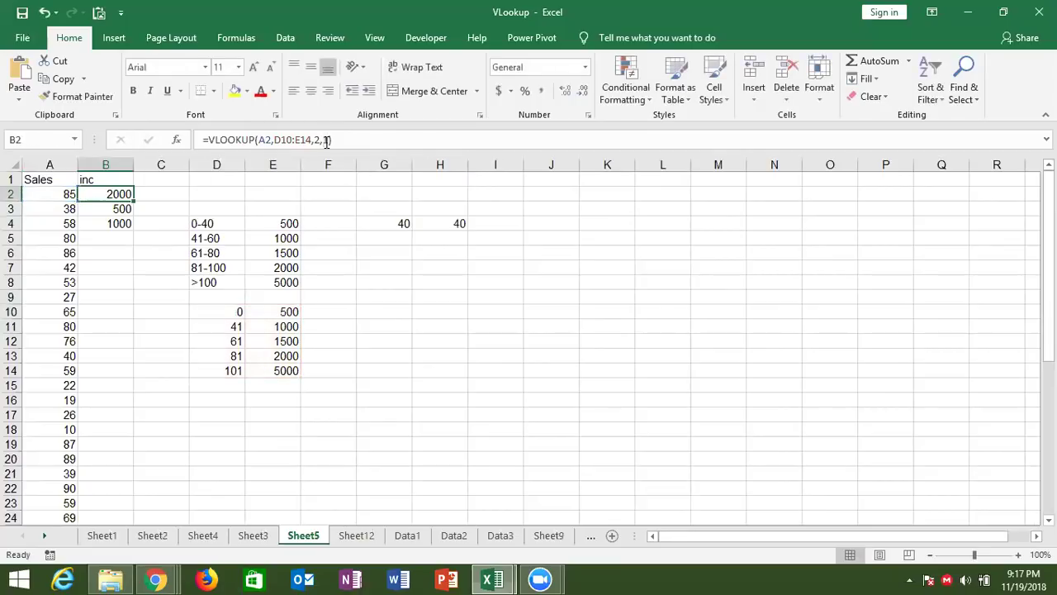
{"action": "key", "text": "shift+Down"}
{"action": "key", "text": "shift+Down"}
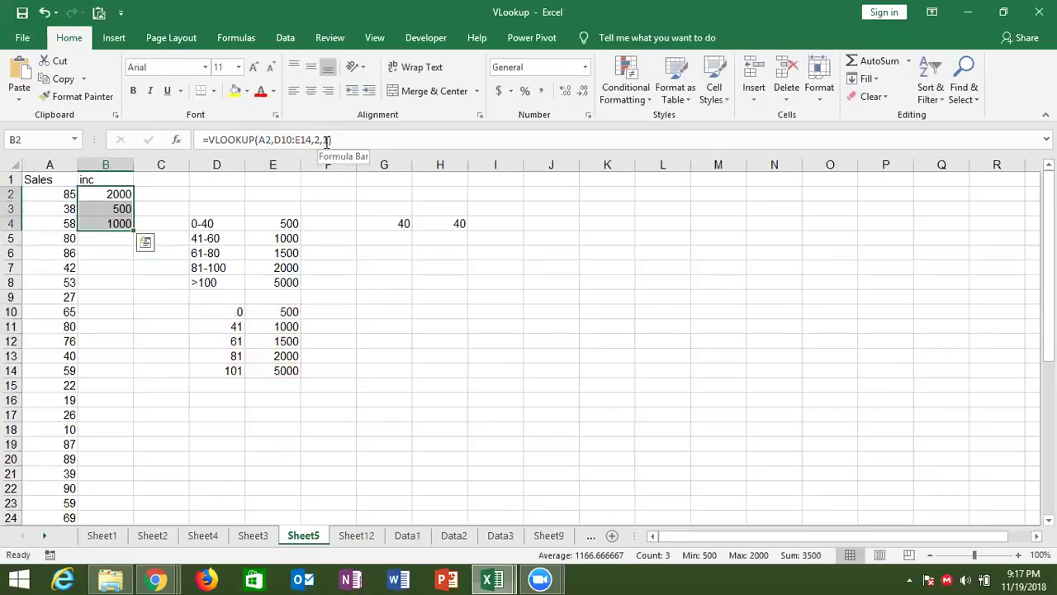
{"action": "key", "text": "Delete"}
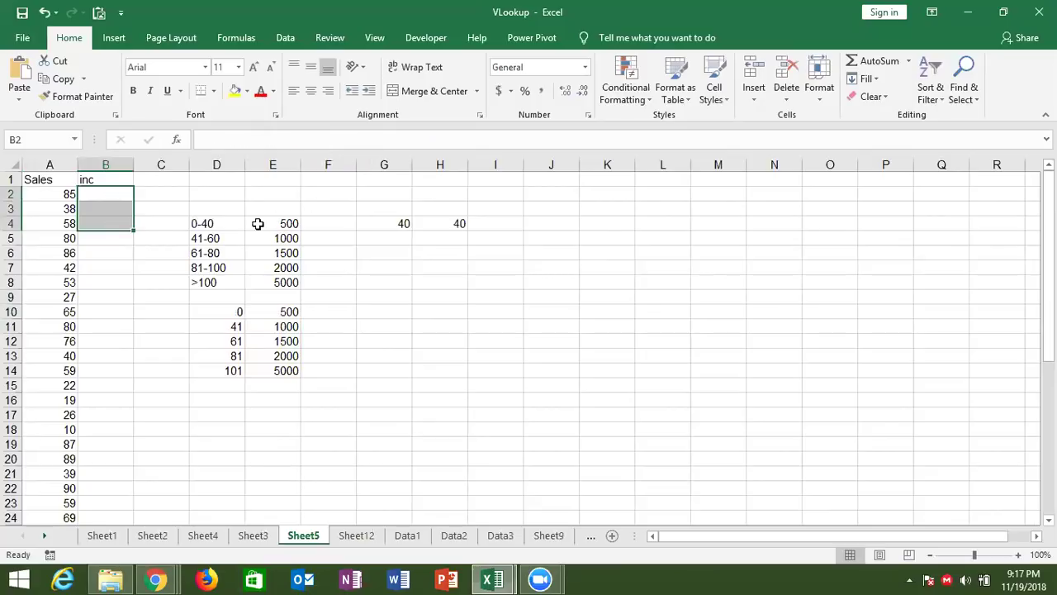
{"action": "left_click", "coordinate": [61, 163]}
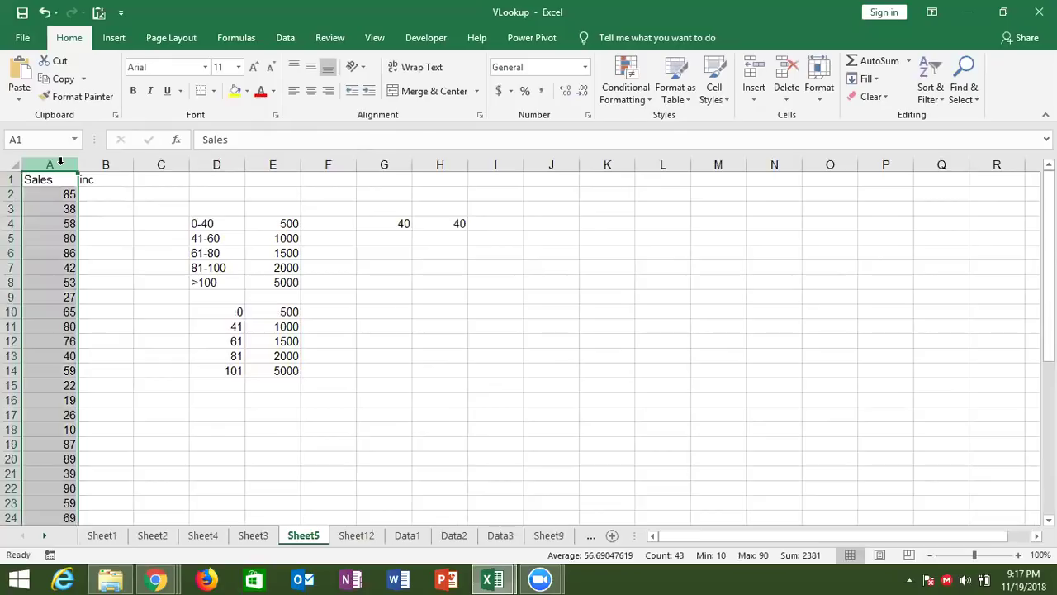
{"action": "left_click", "coordinate": [210, 237]}
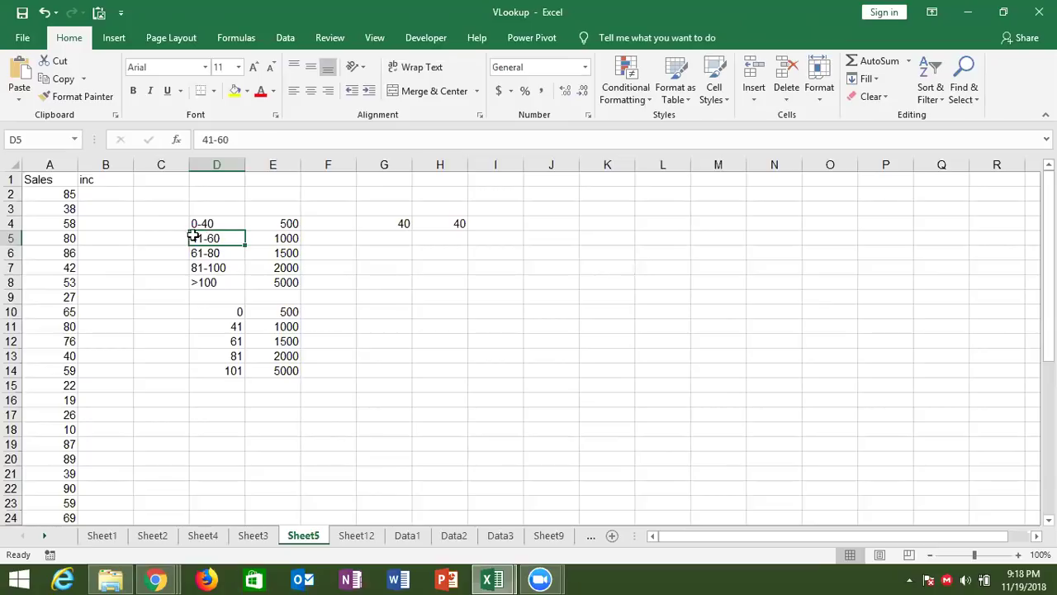
{"action": "left_click", "coordinate": [97, 191]}
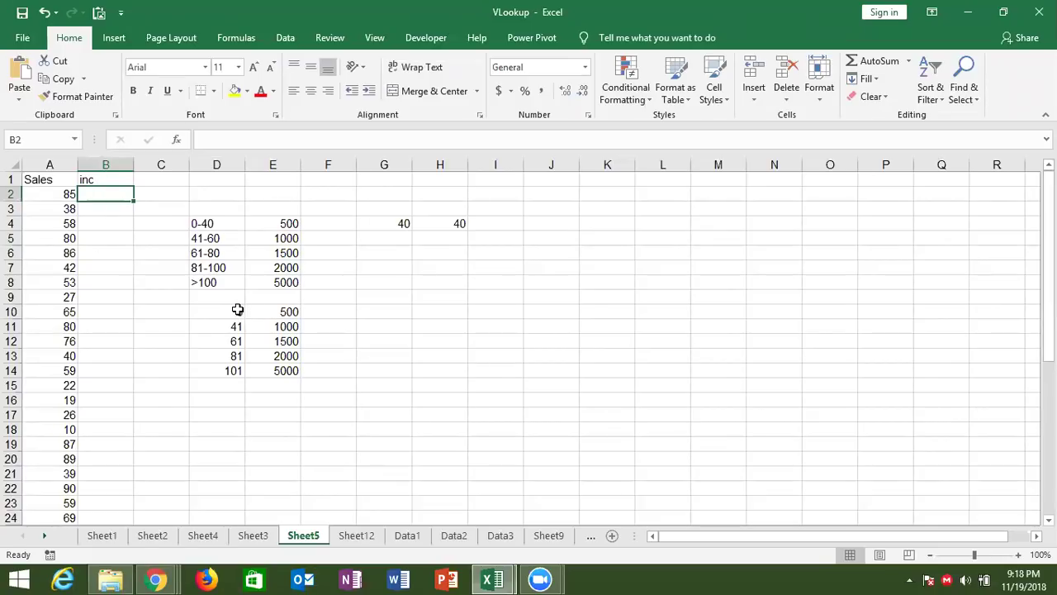
{"action": "left_click_drag", "start_coordinate": [237, 309], "coordinate": [268, 365]}
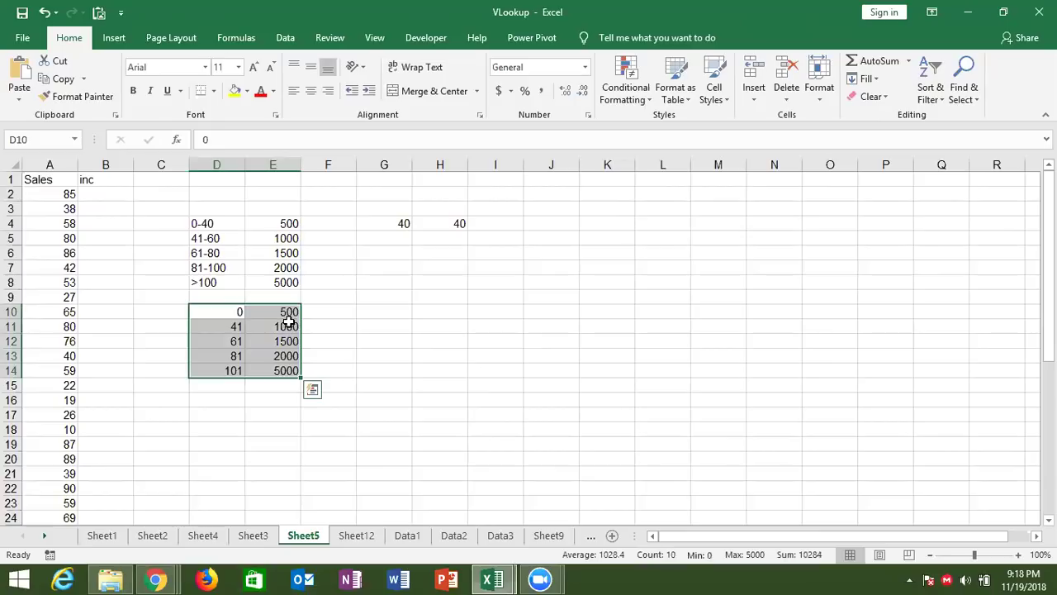
{"action": "left_click", "coordinate": [286, 326]}
In B2 enter =VLOOKUP(A2,D10:E14,2,TRUE) so sales of 85 return an incentive of 2000
{"action": "left_click", "coordinate": [95, 193]}
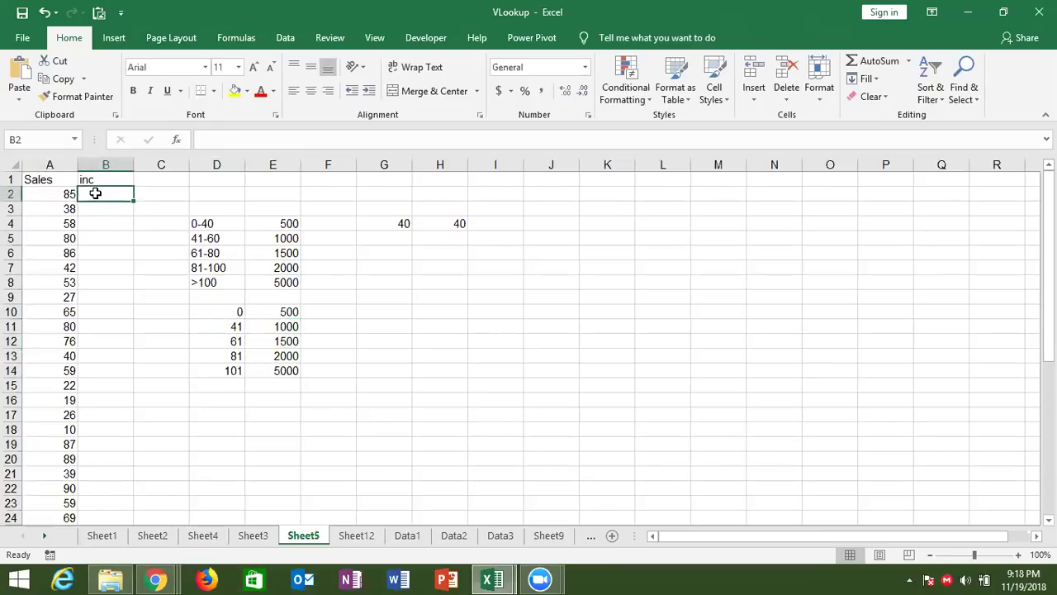
{"action": "type", "text": "=vl"}
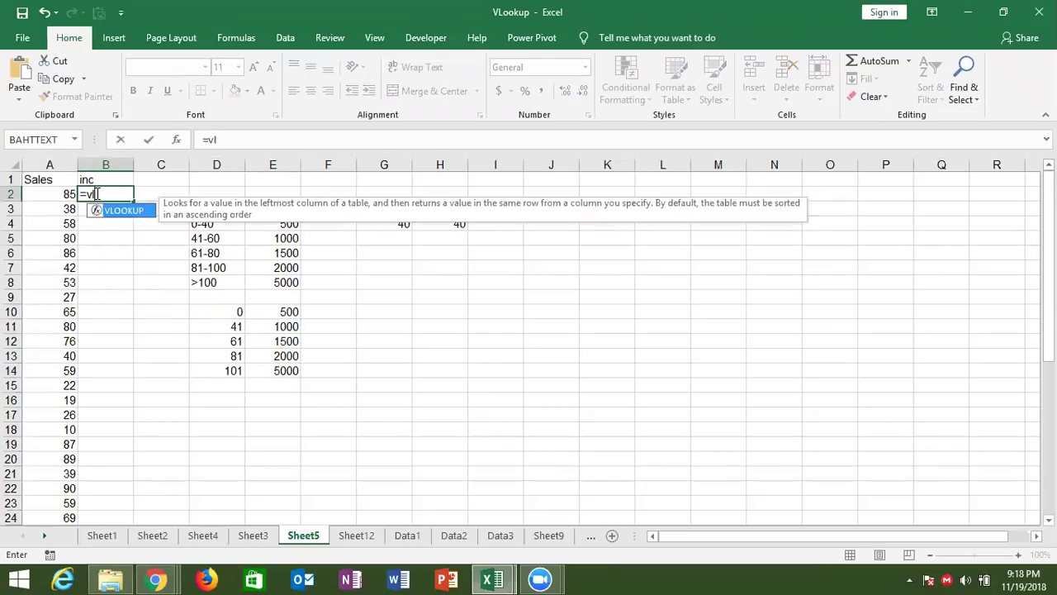
{"action": "key", "text": "Tab"}
{"action": "key", "text": "Left"}
{"action": "type", "text": ","}
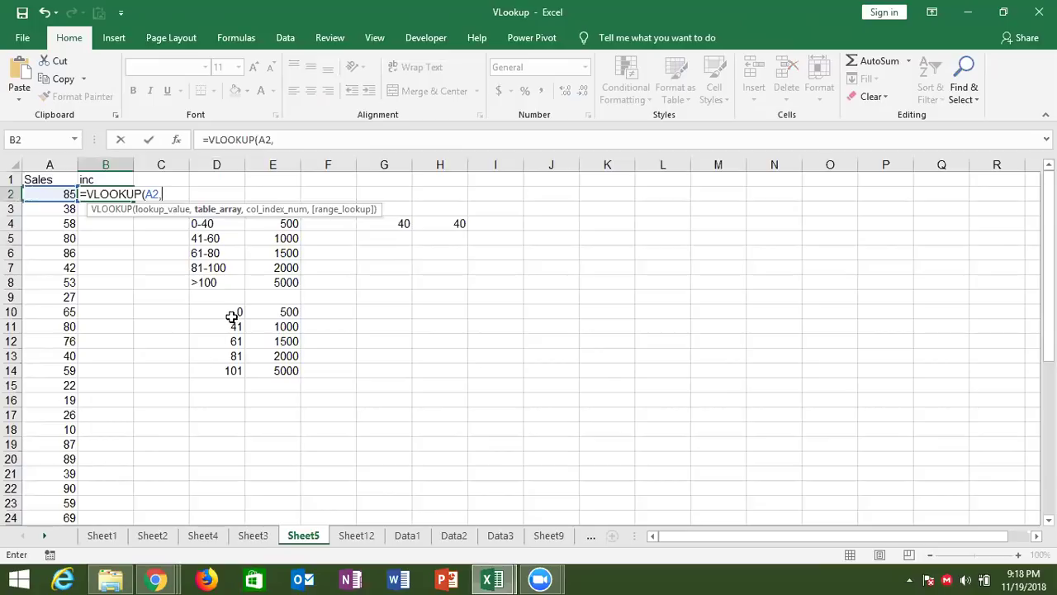
{"action": "mouse_move", "coordinate": [236, 313]}
{"action": "left_mouse_down"}
{"action": "mouse_move", "coordinate": [287, 336]}
{"action": "mouse_move", "coordinate": [289, 371]}
{"action": "left_mouse_up"}
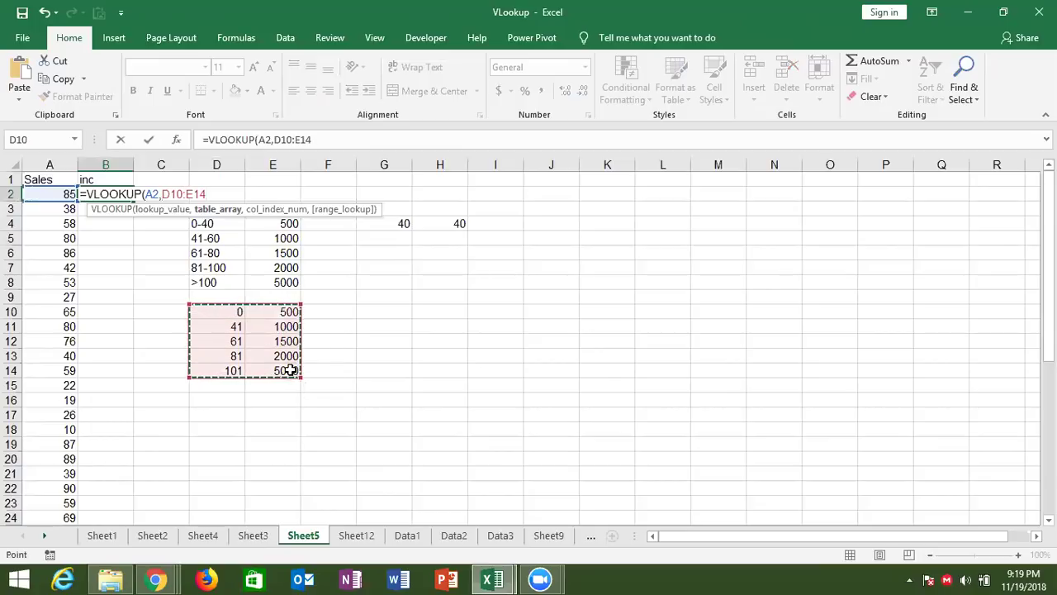
{"action": "type", "text": ",2,0"}
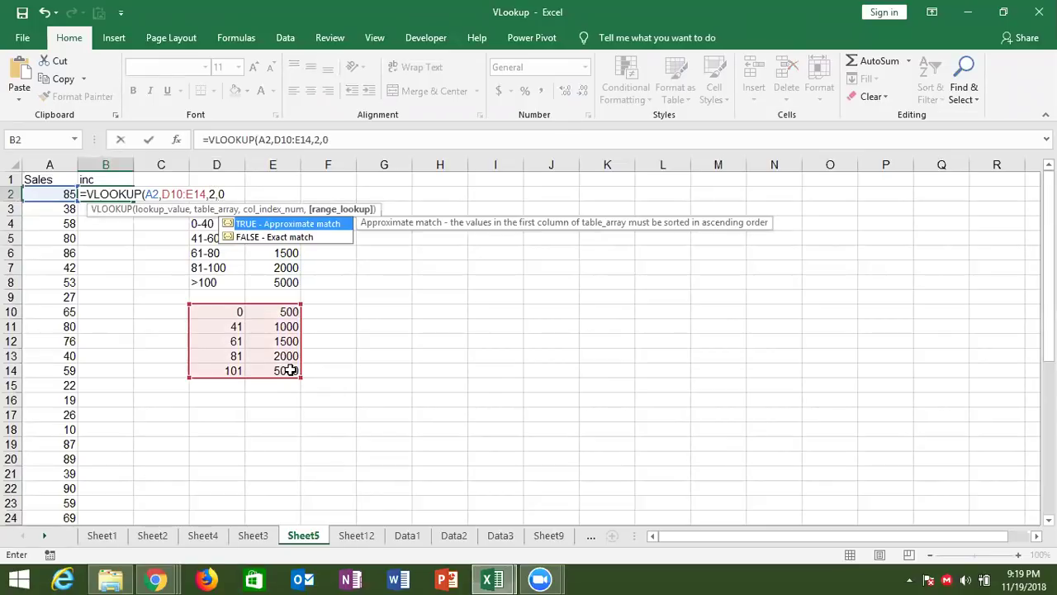
{"action": "key", "text": "BackSpace"}
{"action": "type", "text": "TRUE"}
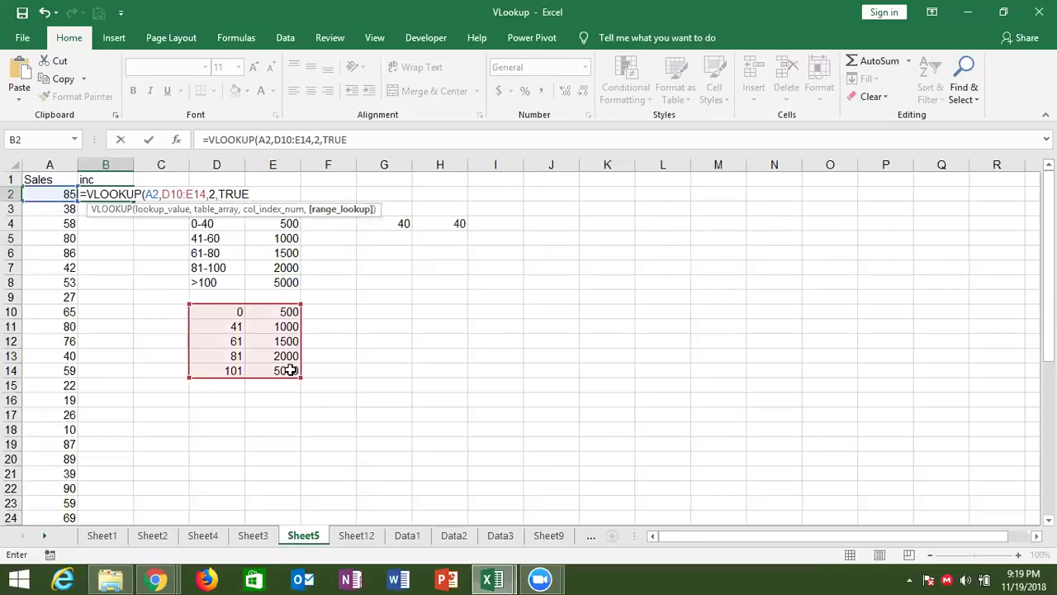
{"action": "type", "text": ")"}
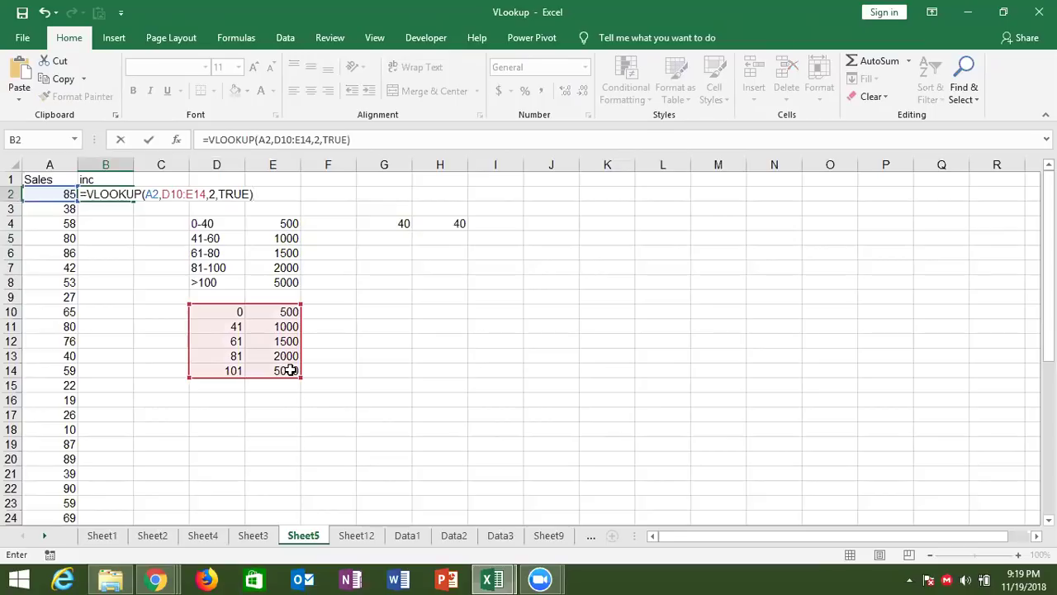
{"action": "key", "text": "Return"}
{"action": "key", "text": "Up"}
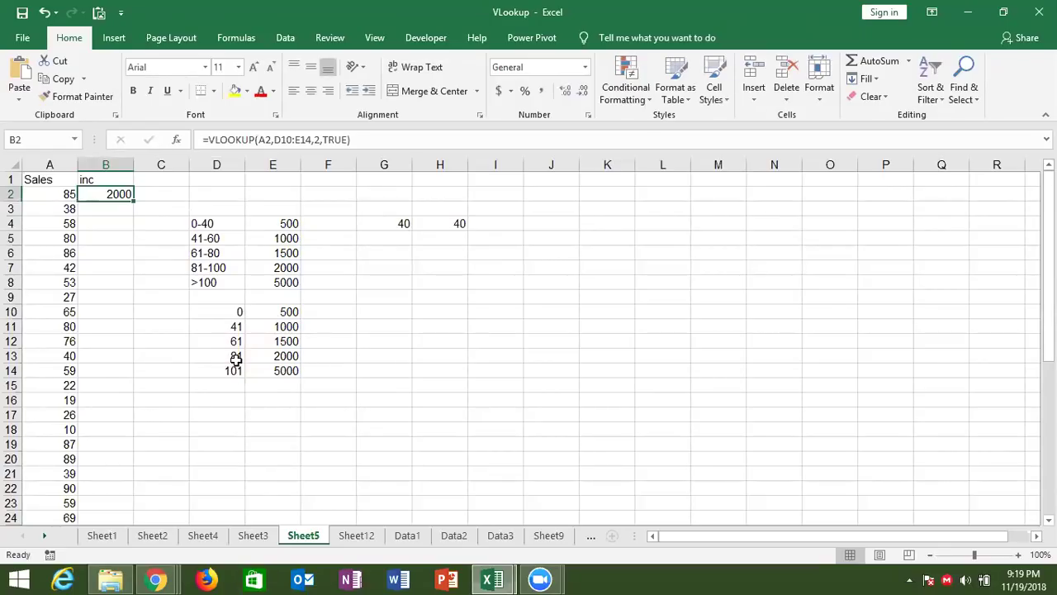
{"action": "left_click", "coordinate": [278, 357]}
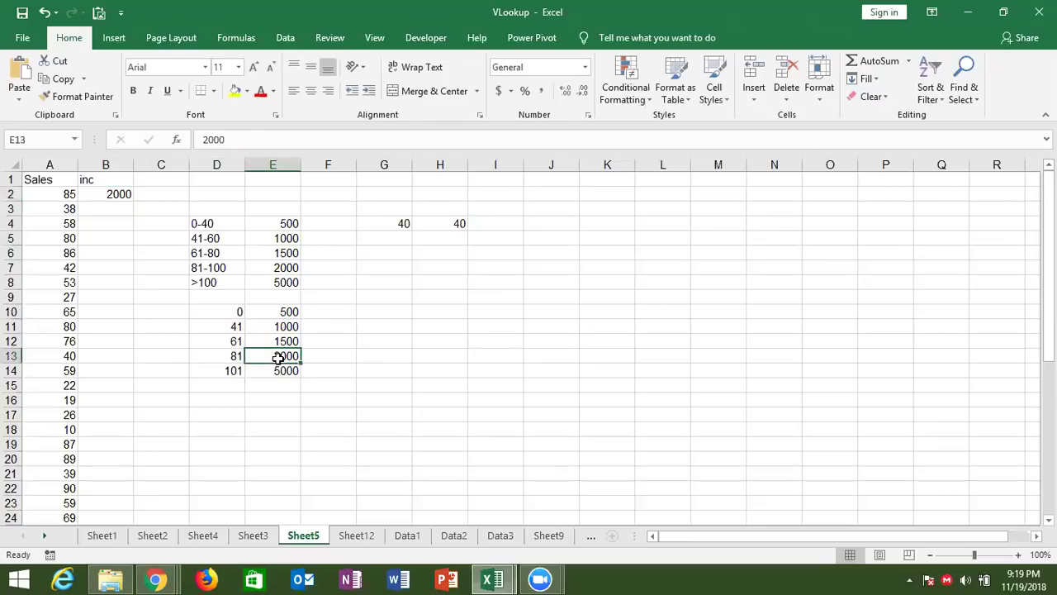
{"action": "left_click", "coordinate": [105, 194]}
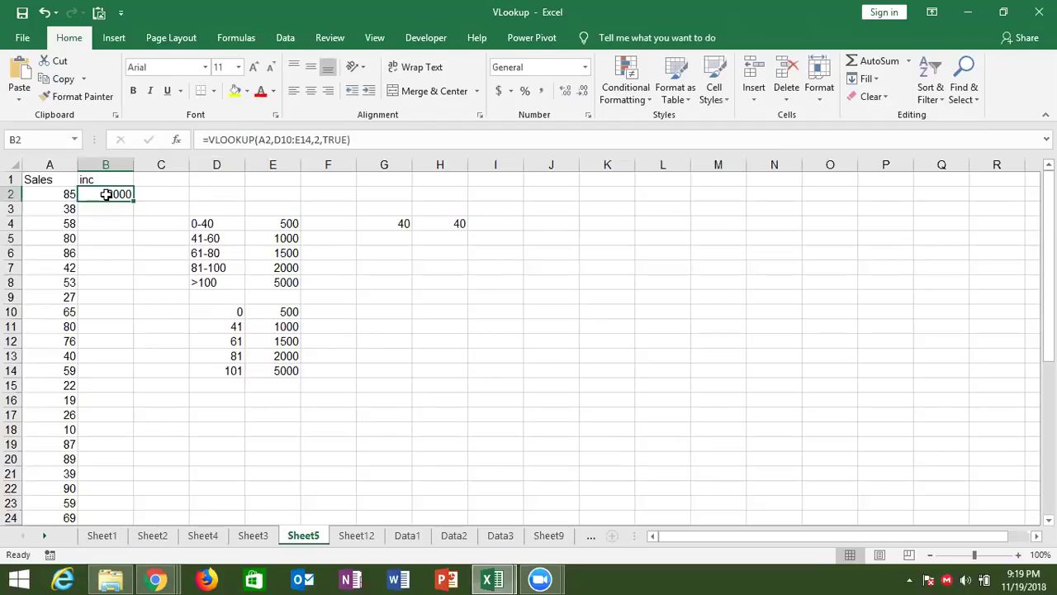
{"action": "key", "text": "Return"}
{"action": "type", "text": "=loo"}
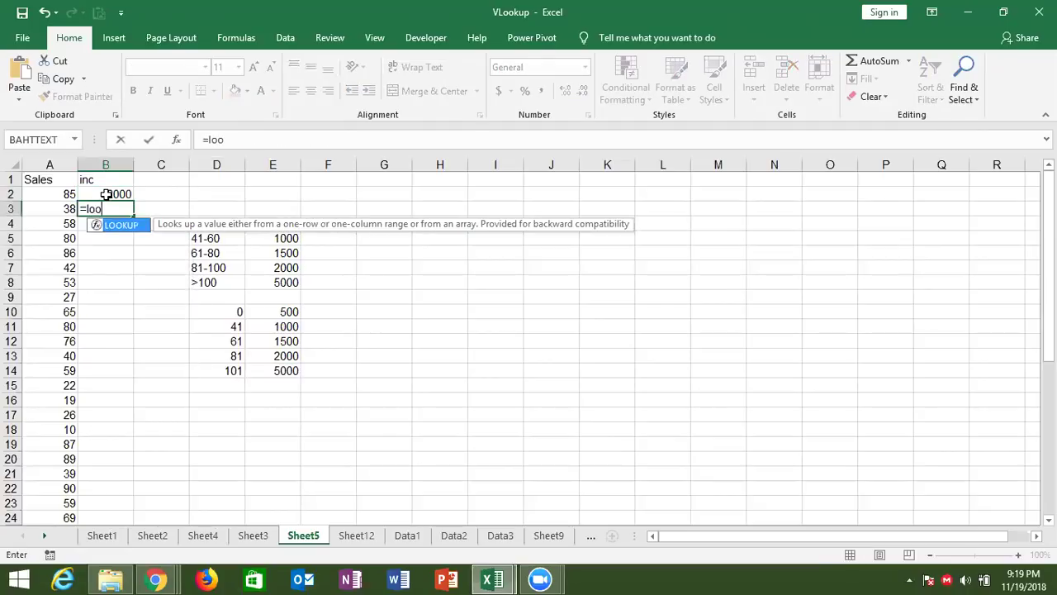
{"action": "key", "text": "Tab"}
{"action": "key", "text": "Left"}
{"action": "type", "text": ","}
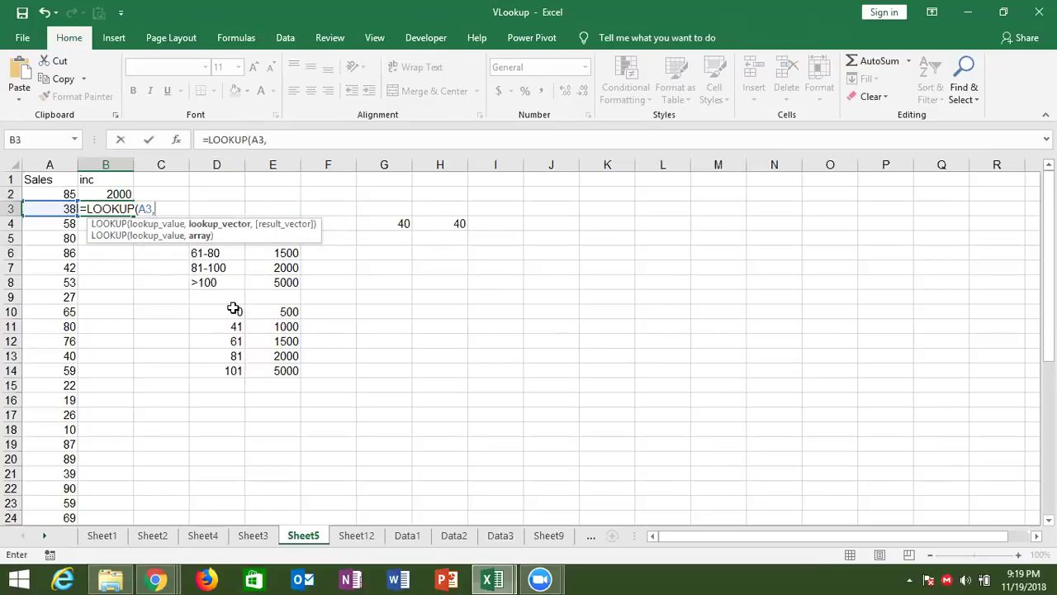
{"action": "left_click_drag", "start_coordinate": [235, 308], "coordinate": [233, 367]}
{"action": "type", "text": ","}
{"action": "mouse_move", "coordinate": [279, 314]}
{"action": "left_mouse_down"}
{"action": "mouse_move", "coordinate": [285, 379]}
{"action": "mouse_move", "coordinate": [286, 370]}
{"action": "left_mouse_up"}
{"action": "key", "text": "Return"}
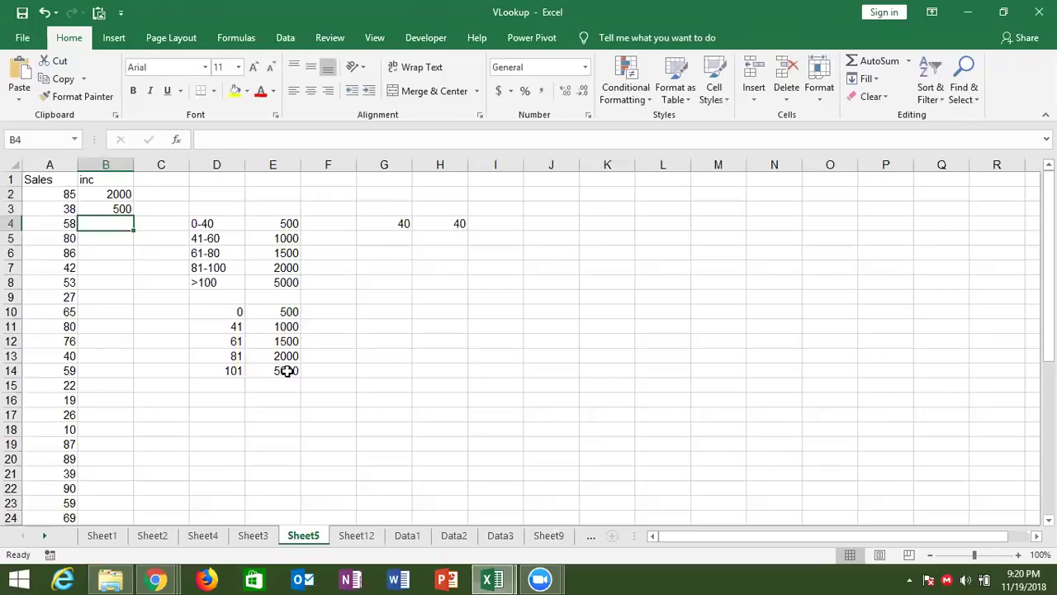
In B4 enter =LOOKUP(A4,{0,41,61,81,101},{500,1000,1500,2000,5000}), fixing typos, so it shows 1000
{"action": "type", "text": "=loo"}
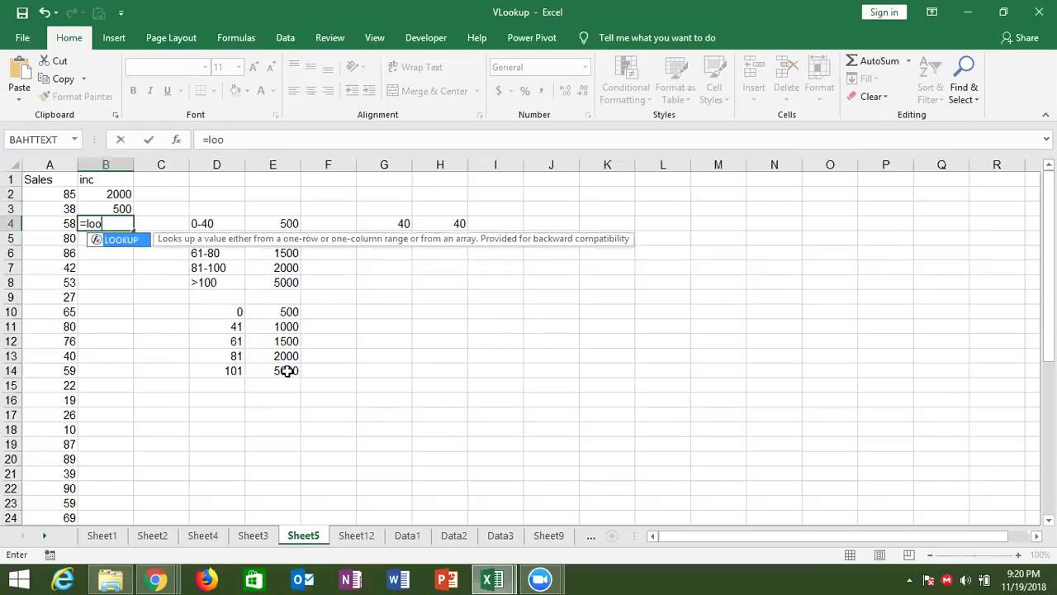
{"action": "key", "text": "Tab"}
{"action": "key", "text": "Left"}
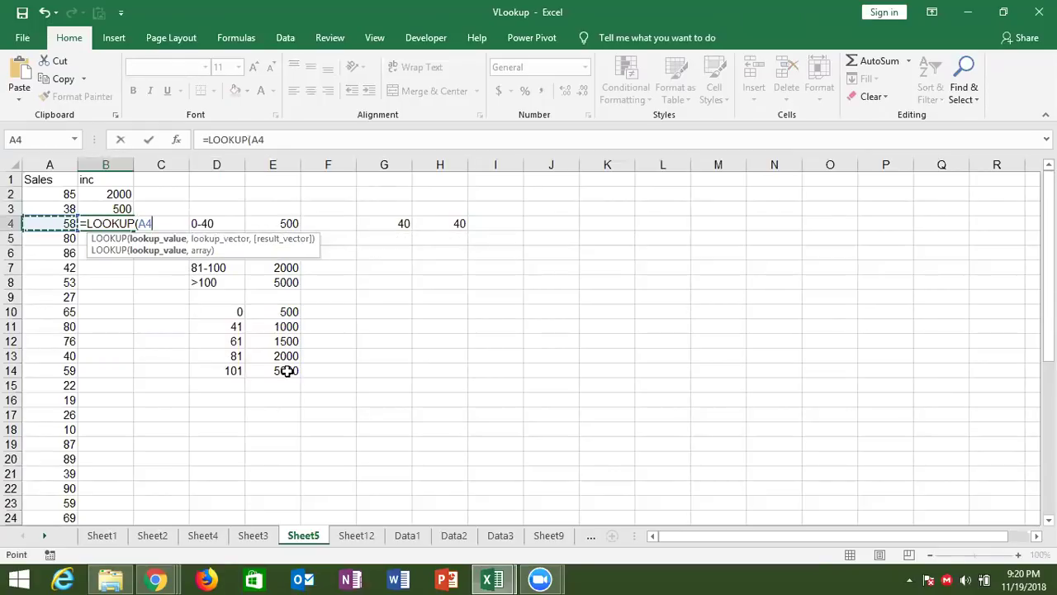
{"action": "type", "text": ","}
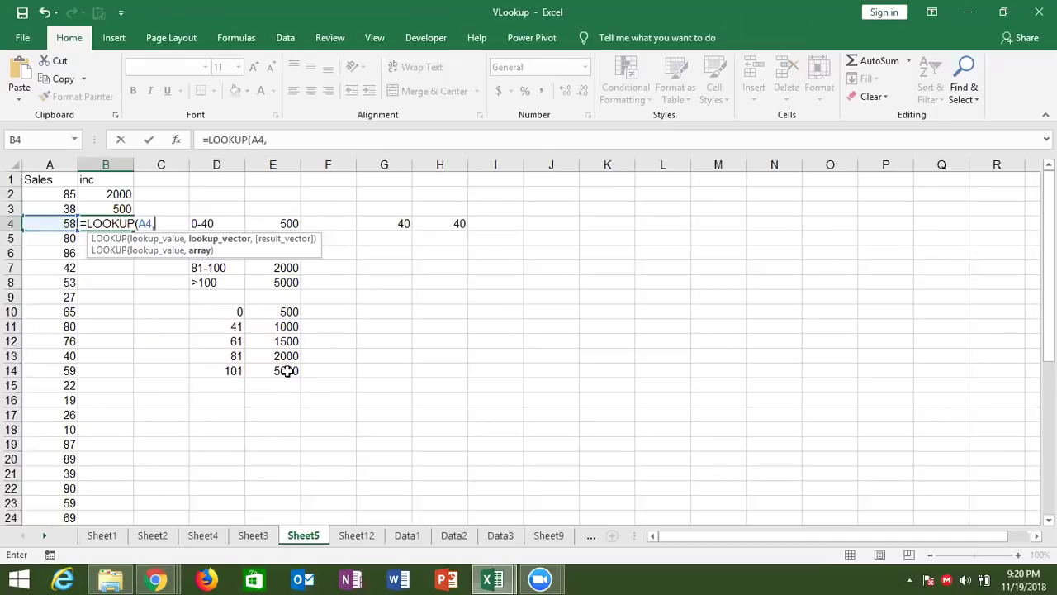
{"action": "type", "text": "{"}
{"action": "type", "text": "500"}
{"action": "type", "text": ",1000,"}
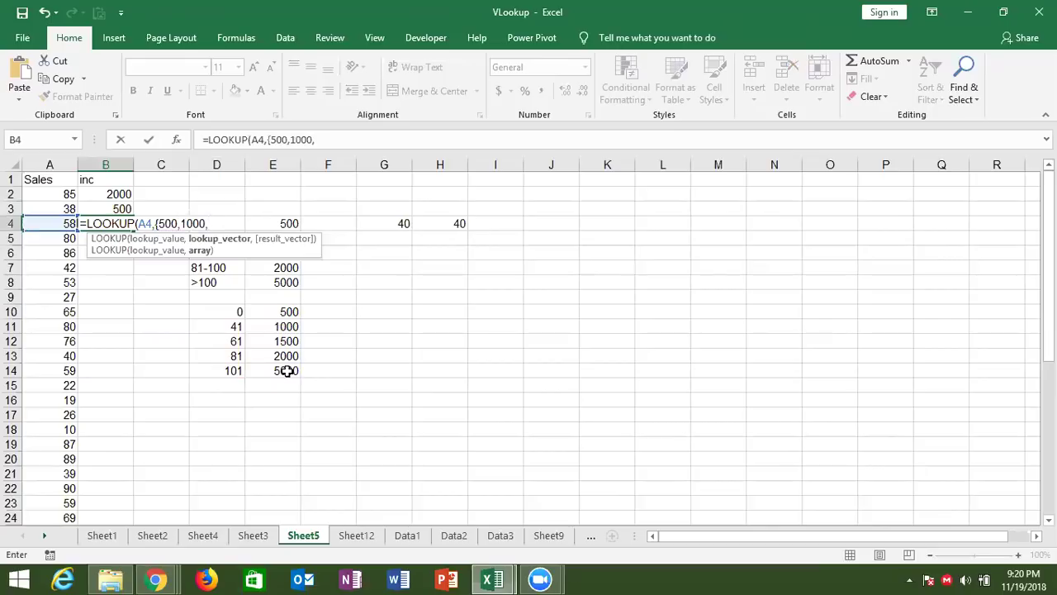
{"action": "key", "text": "BackSpace"}
{"action": "key", "text": "BackSpace"}
{"action": "key", "text": "BackSpace"}
{"action": "key", "text": "BackSpace"}
{"action": "key", "text": "BackSpace"}
{"action": "key", "text": "BackSpace"}
{"action": "key", "text": "BackSpace"}
{"action": "key", "text": "BackSpace"}
{"action": "key", "text": "BackSpace"}
{"action": "type", "text": "0"}
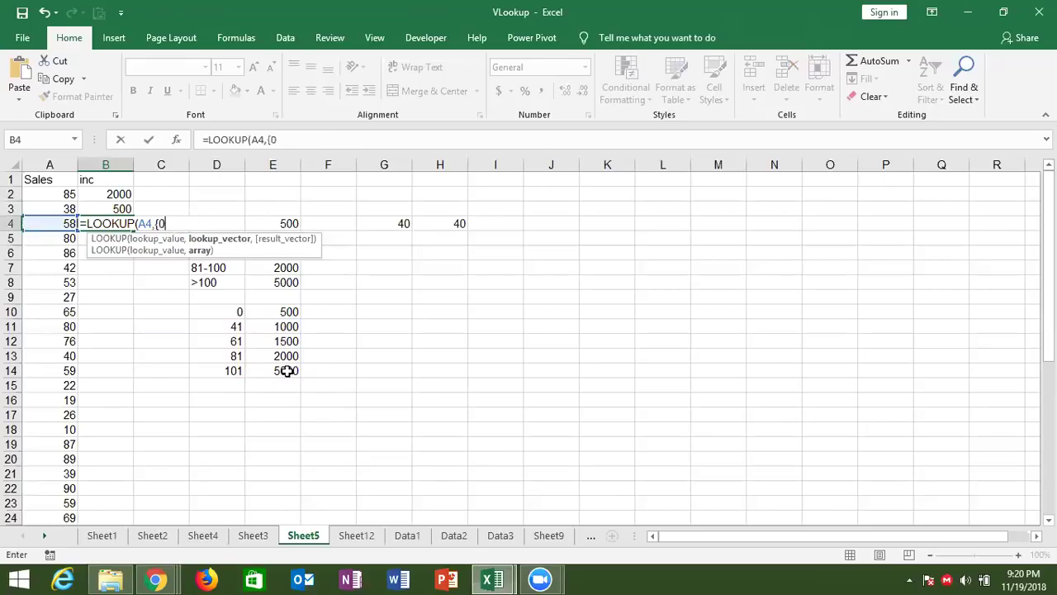
{"action": "type", "text": "4"}
{"action": "key", "text": "BackSpace"}
{"action": "type", "text": ",41,61,"}
{"action": "type", "text": "8"}
{"action": "left_click", "coordinate": [289, 376]}
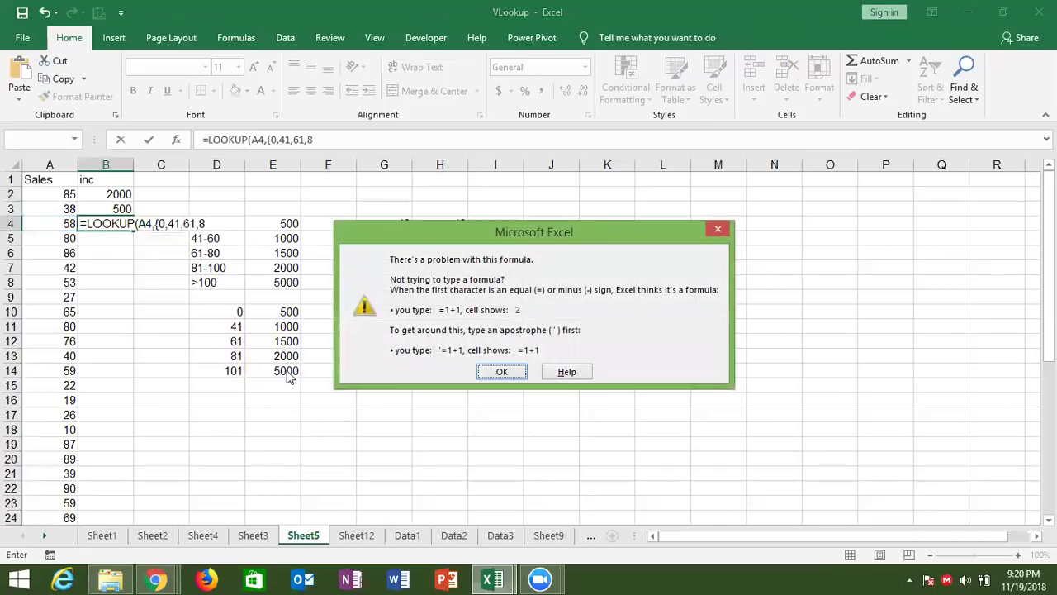
{"action": "key", "text": "Return"}
{"action": "type", "text": "1"}
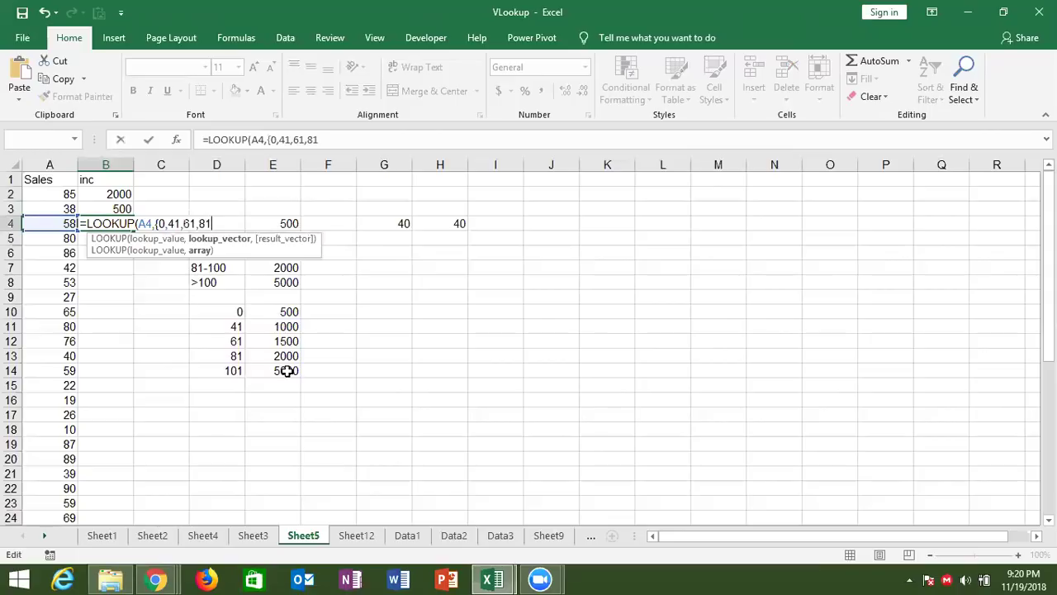
{"action": "type", "text": ","}
{"action": "type", "text": "101"}
{"action": "type", "text": "},"}
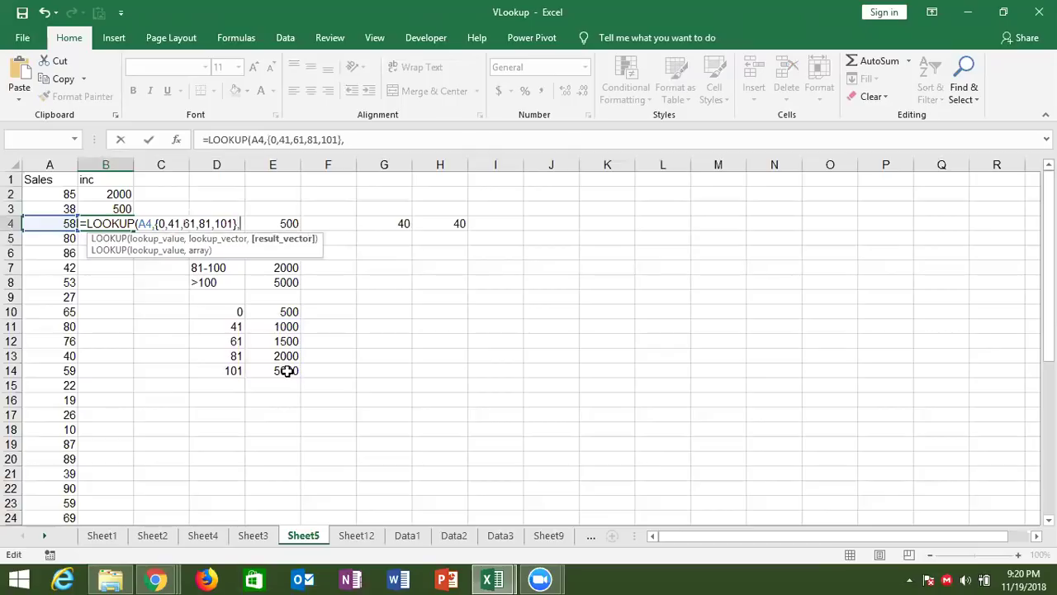
{"action": "type", "text": "{500,1000"}
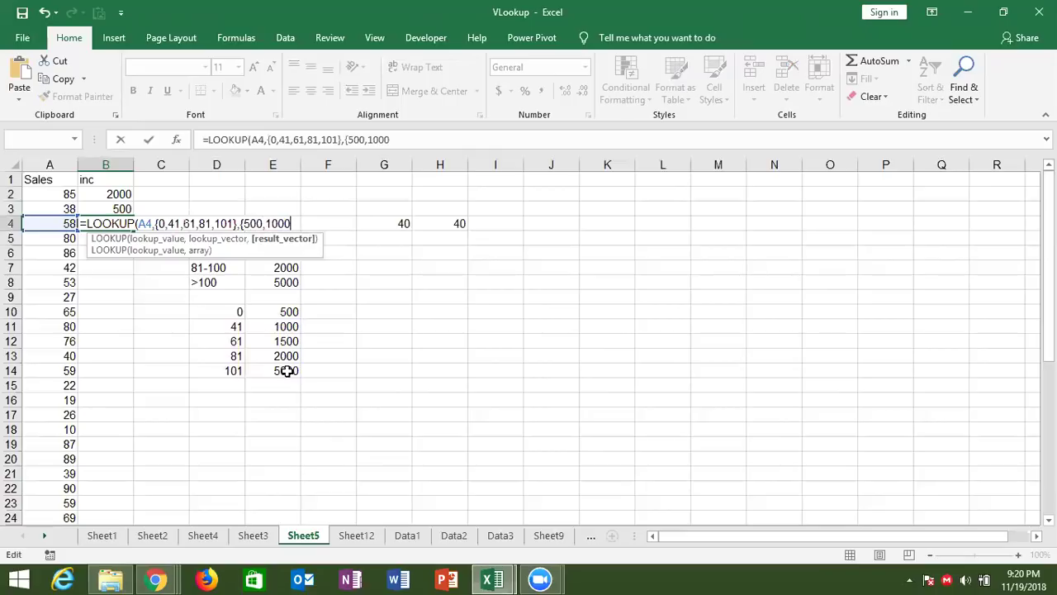
{"action": "type", "text": ",25"}
{"action": "key", "text": "BackSpace"}
{"action": "key", "text": "BackSpace"}
{"action": "key", "text": "BackSpace"}
{"action": "type", "text": ",1500,2000,"}
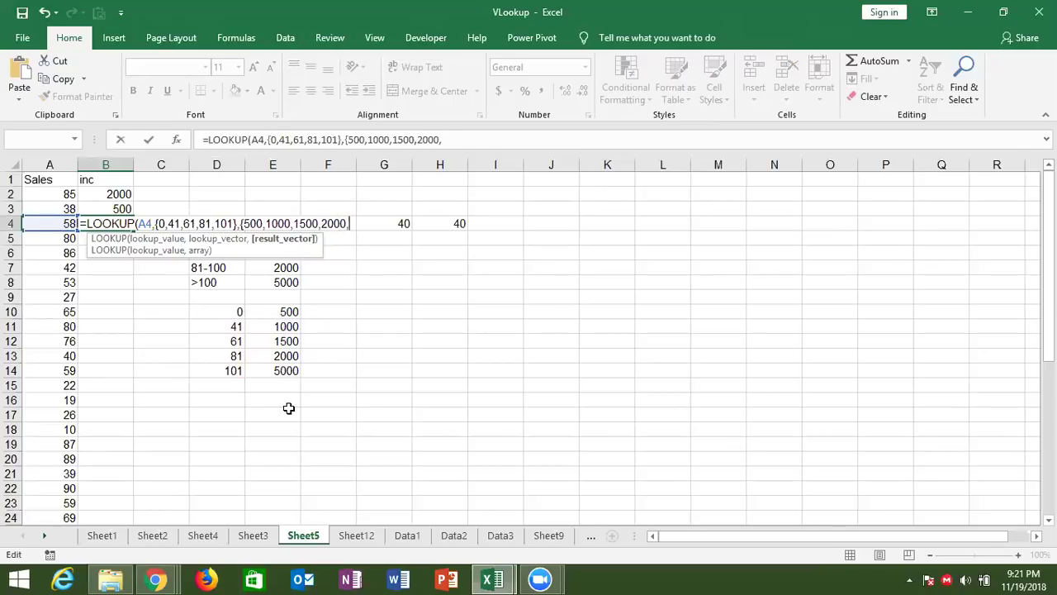
{"action": "type", "text": "5000"}
{"action": "type", "text": "}"}
{"action": "type", "text": ")"}
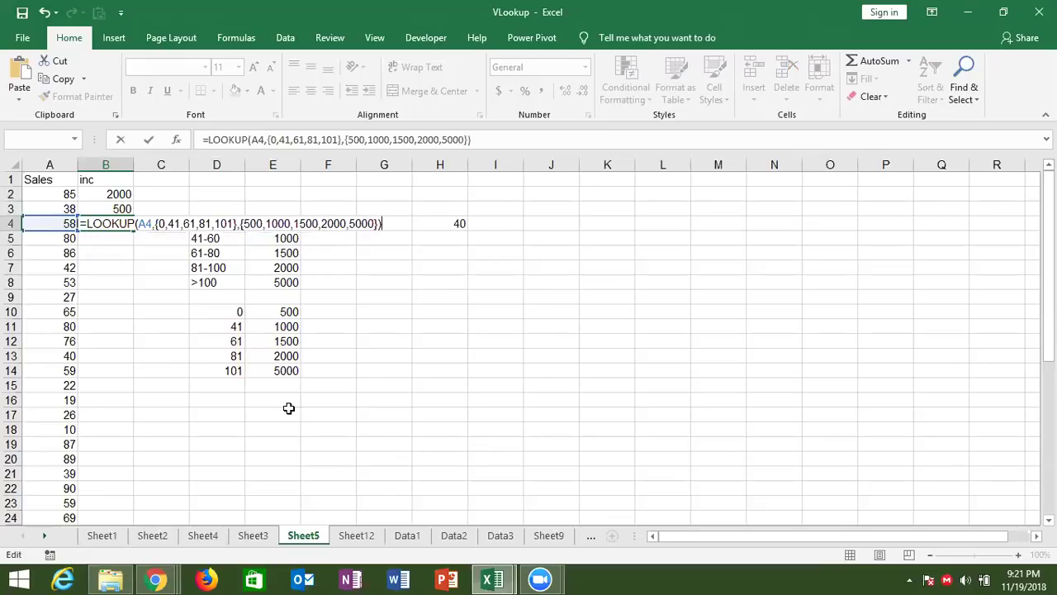
{"action": "key", "text": "Return"}
{"action": "key", "text": "Up"}
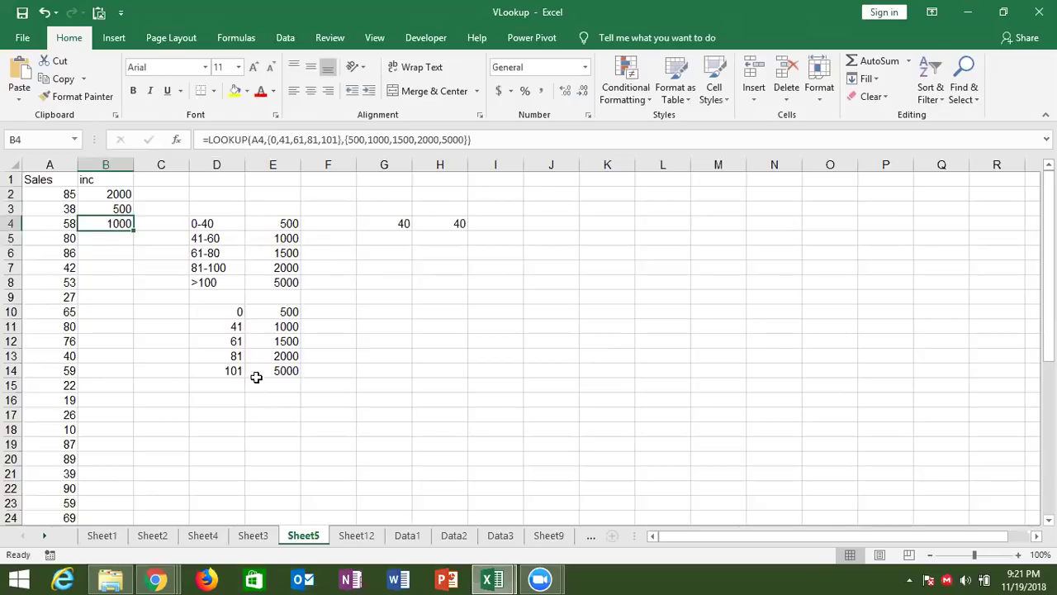
Select the D10:E14 slab table, then browse Sheet11 and Sheet6 and settle on the HW2 sheet
{"action": "mouse_move", "coordinate": [236, 308]}
{"action": "left_mouse_down"}
{"action": "mouse_move", "coordinate": [291, 357]}
{"action": "mouse_move", "coordinate": [289, 371]}
{"action": "left_mouse_up"}
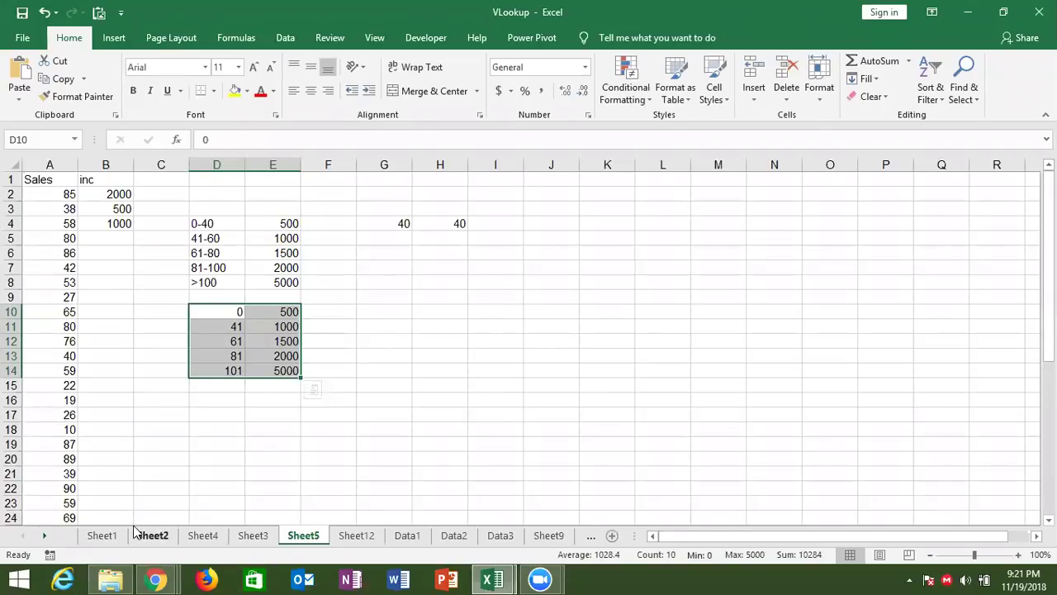
{"action": "left_click", "coordinate": [51, 536]}
{"action": "left_click", "coordinate": [52, 536]}
{"action": "left_click", "coordinate": [51, 536]}
{"action": "left_click", "coordinate": [51, 536]}
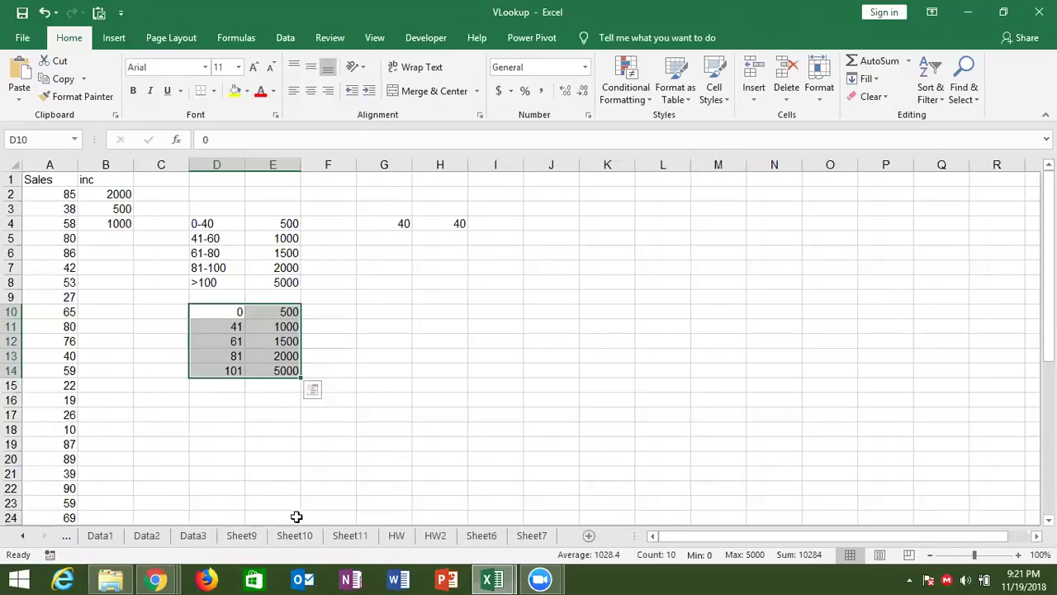
{"action": "left_click", "coordinate": [341, 536]}
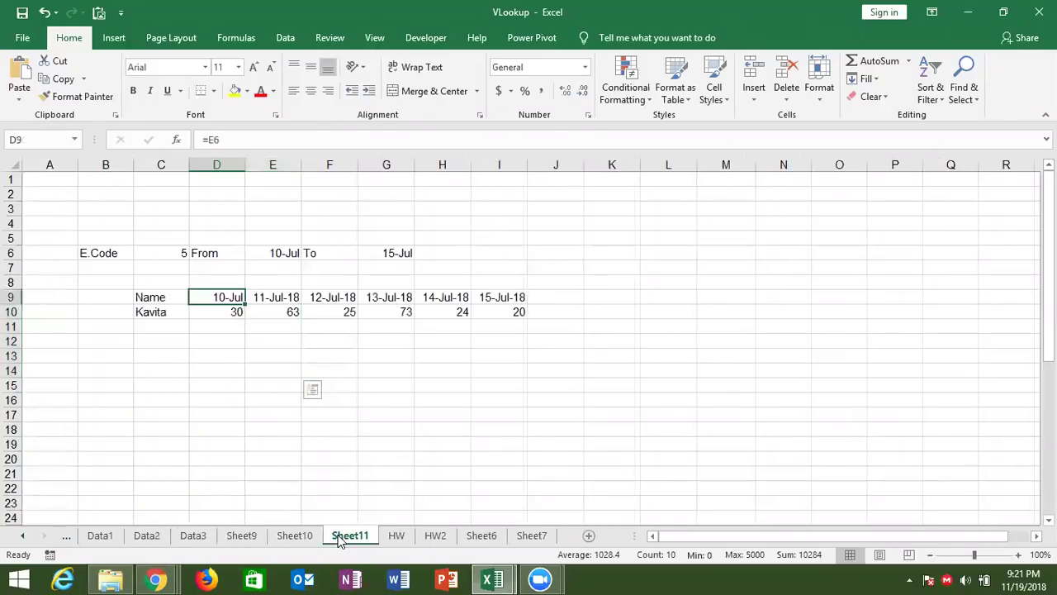
{"action": "left_click", "coordinate": [423, 535]}
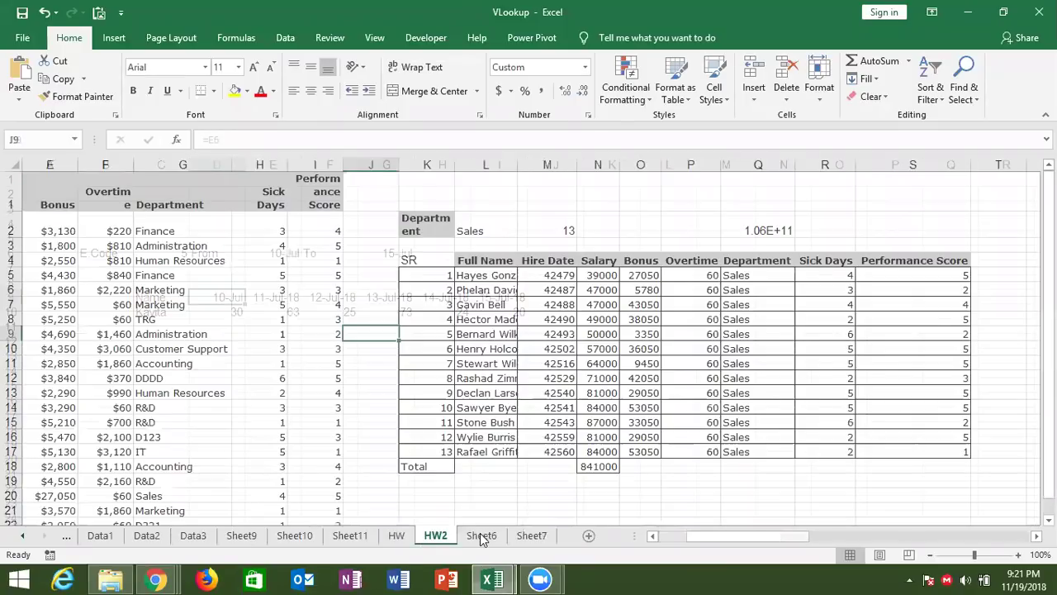
{"action": "left_click", "coordinate": [501, 535]}
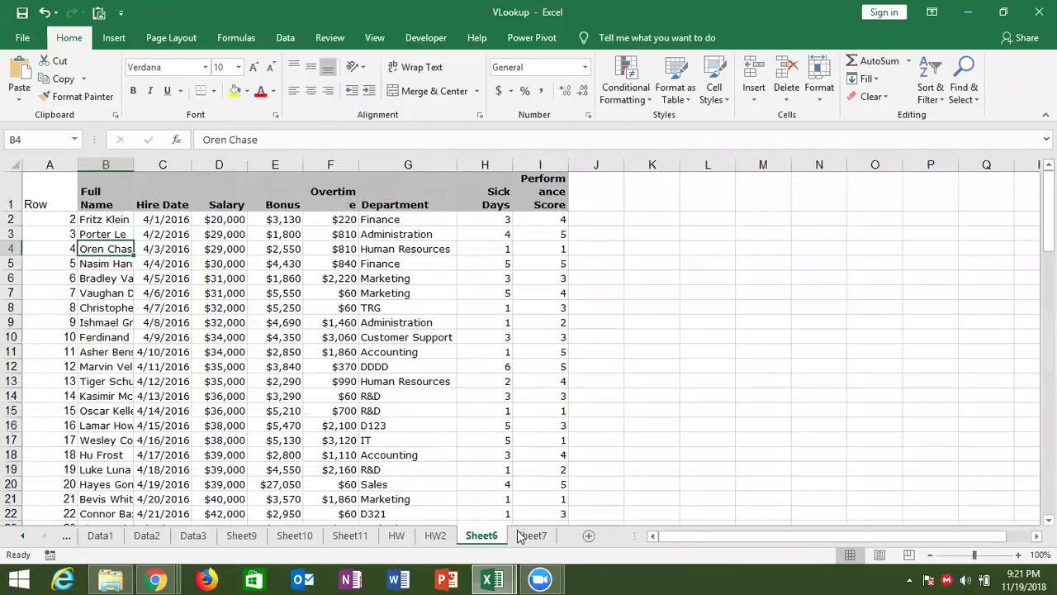
{"action": "left_click", "coordinate": [445, 538]}
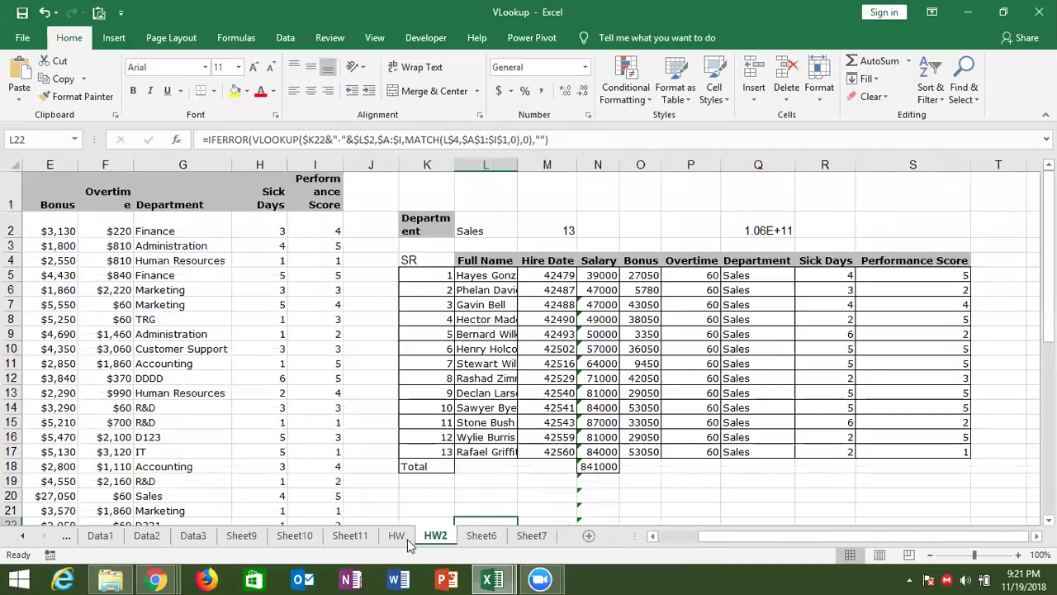
Delete the HW2, Sheet6 and Sheet7 sheet tabs, confirming each deletion
{"action": "right_click", "coordinate": [422, 537]}
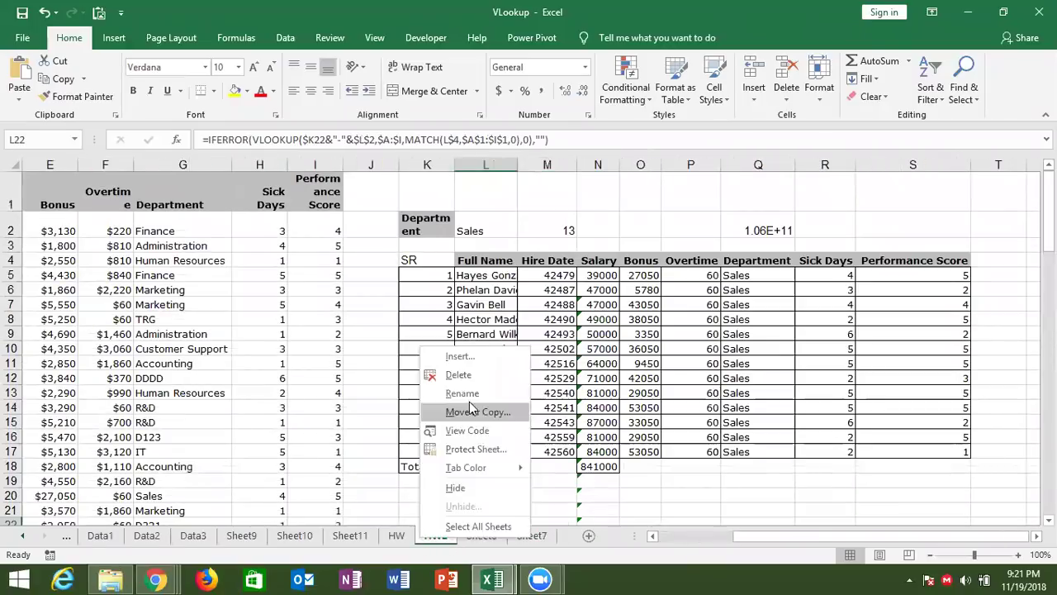
{"action": "left_click", "coordinate": [474, 377]}
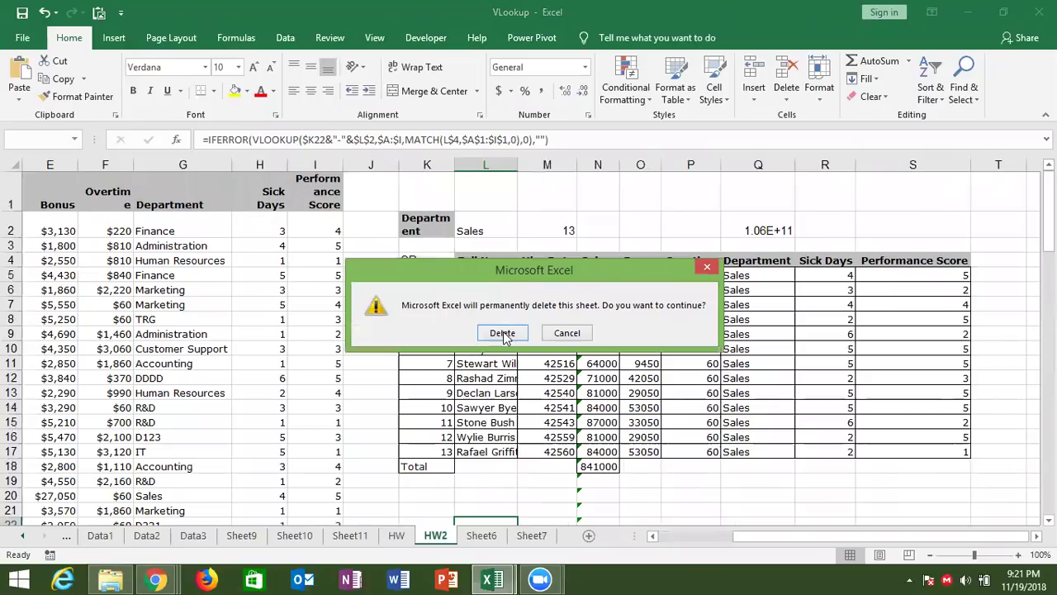
{"action": "left_click", "coordinate": [502, 334]}
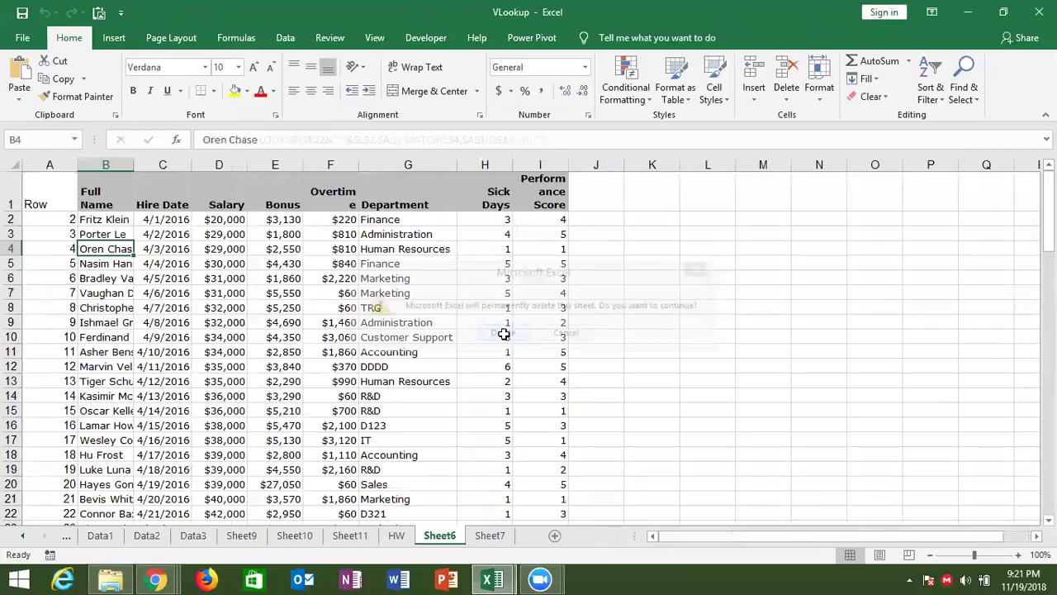
{"action": "right_click", "coordinate": [451, 539]}
{"action": "key", "text": "d"}
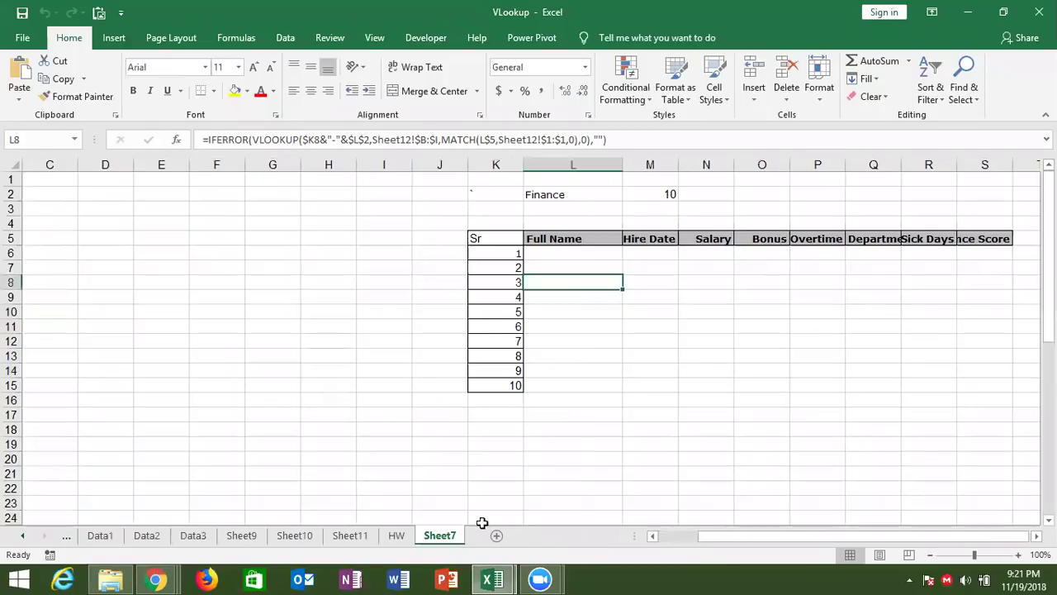
{"action": "right_click", "coordinate": [453, 533]}
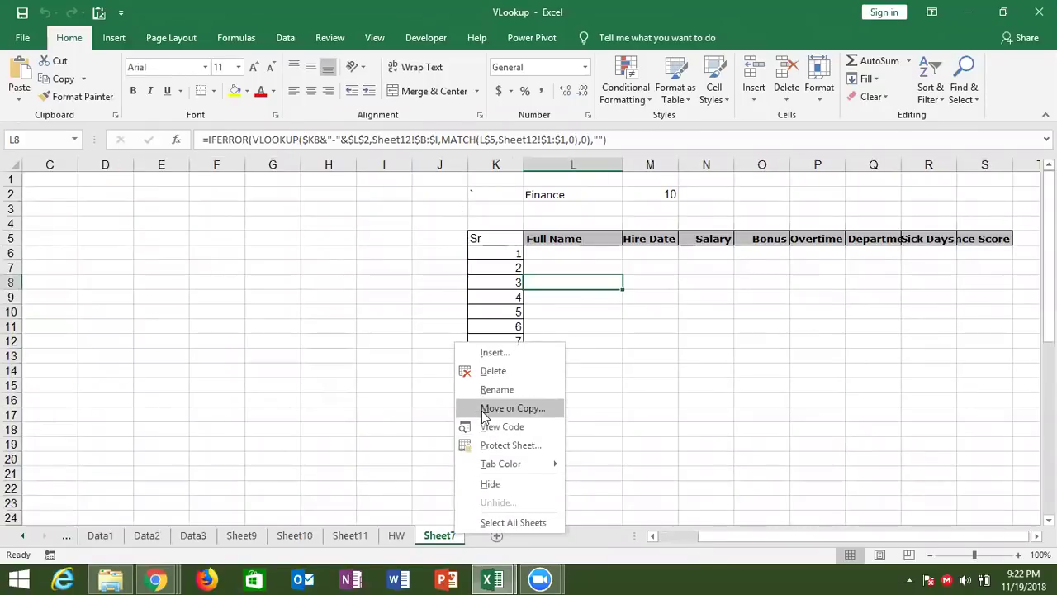
{"action": "left_click", "coordinate": [493, 371]}
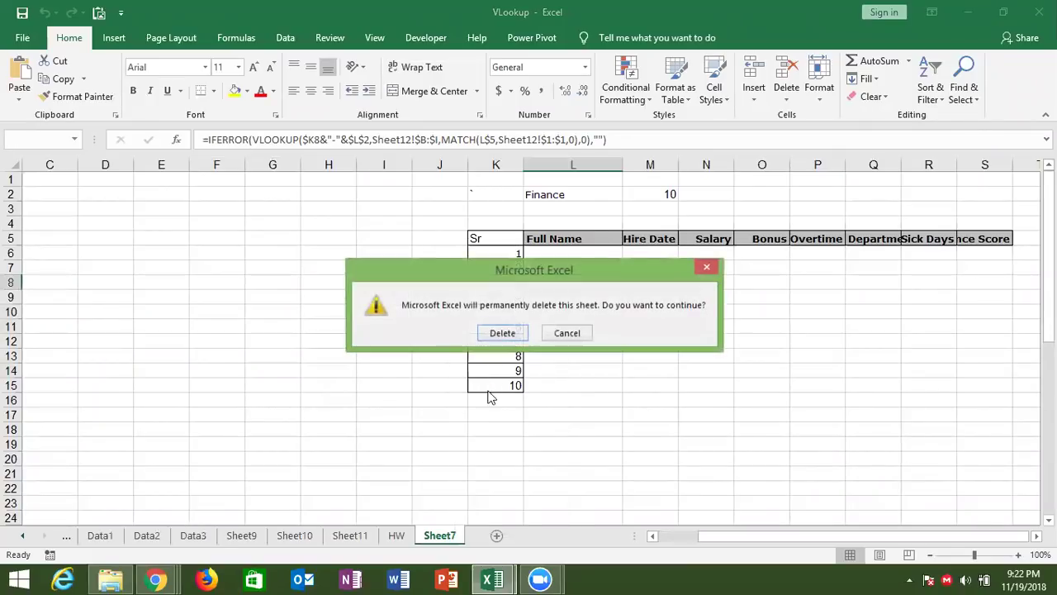
{"action": "left_click", "coordinate": [493, 335]}
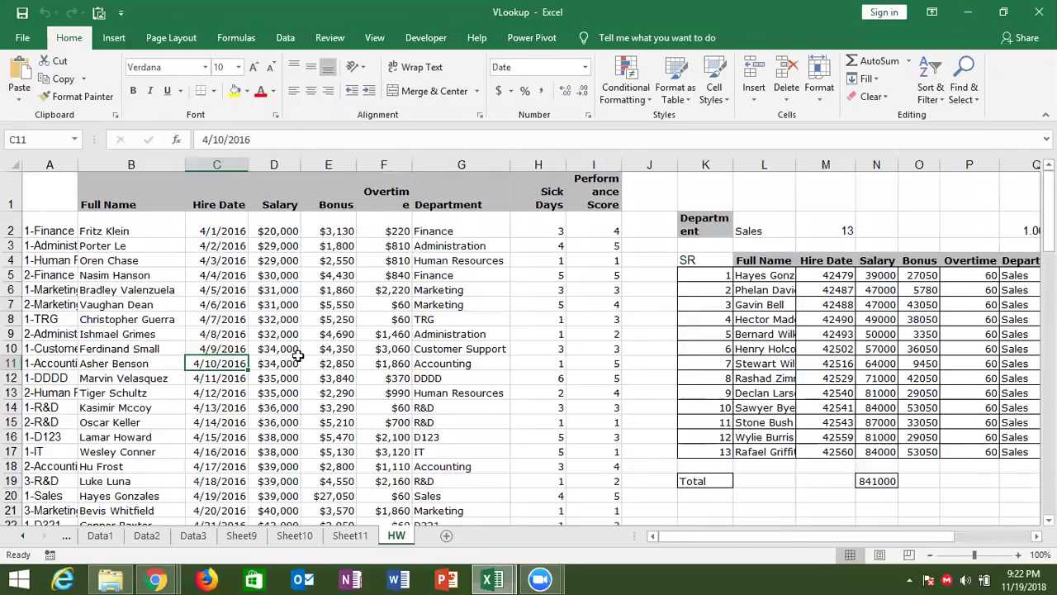
Delete the department-code column and clear the SR lookup table below its J4 headers
{"action": "key", "text": "Left"}
{"action": "key", "text": "Left"}
{"action": "key", "text": "ctrl+space"}
{"action": "key", "text": "ctrl+minus"}
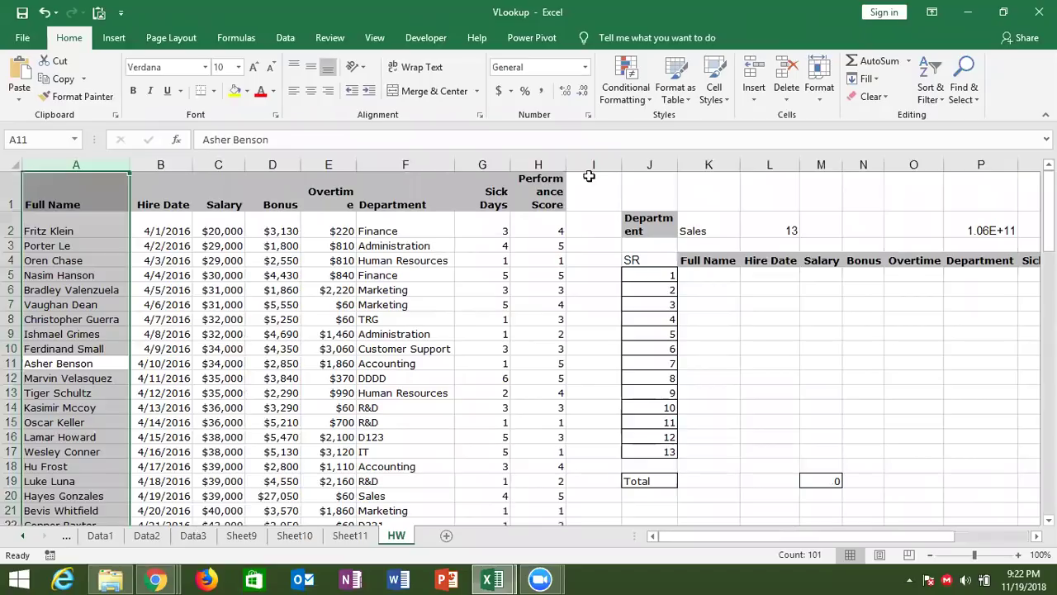
{"action": "left_click", "coordinate": [632, 260]}
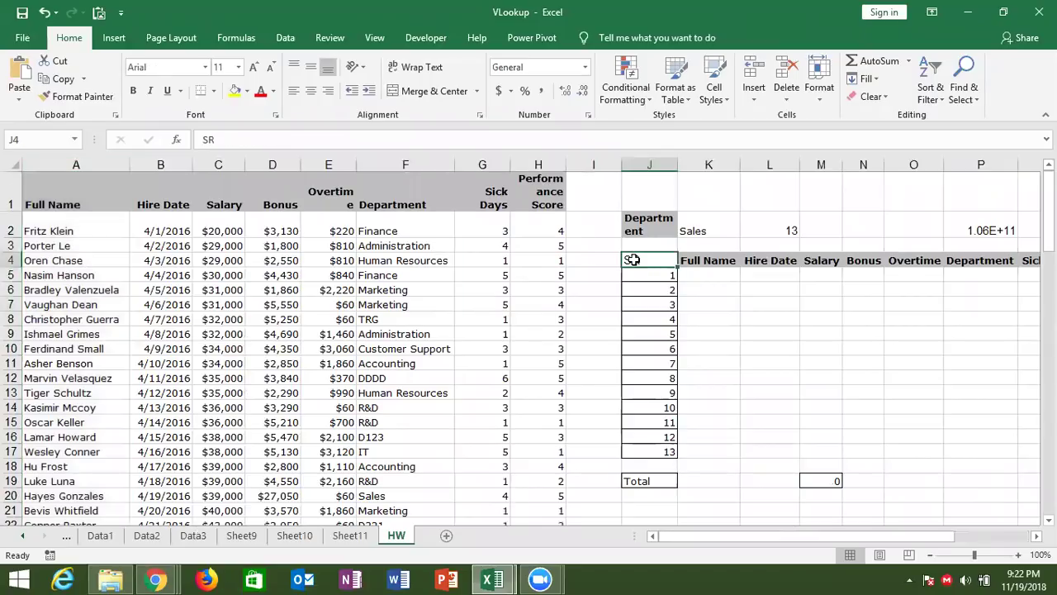
{"action": "key", "text": "Down"}
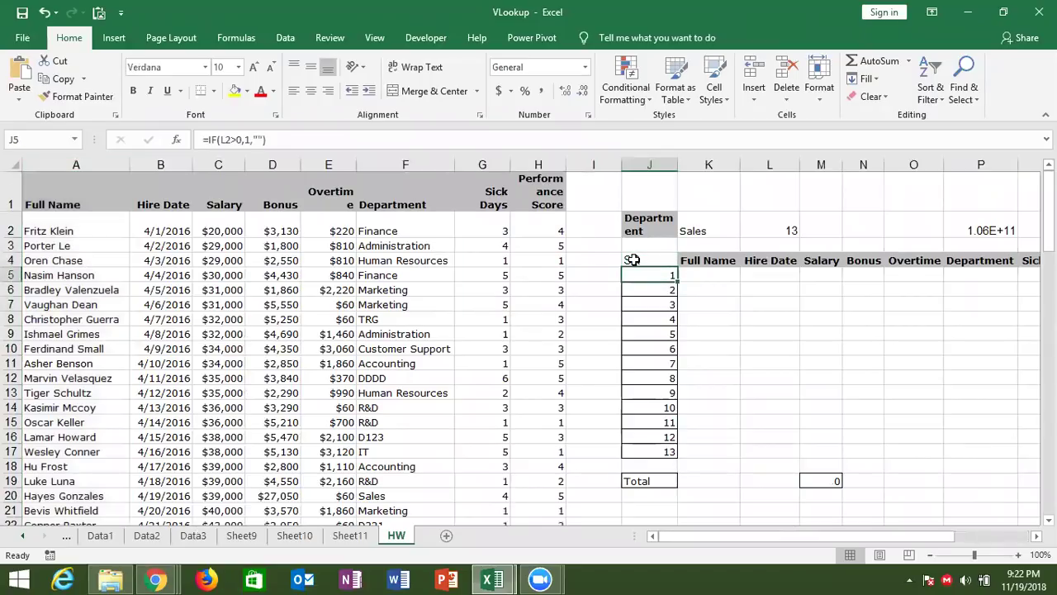
{"action": "key", "text": "ctrl+shift+Right"}
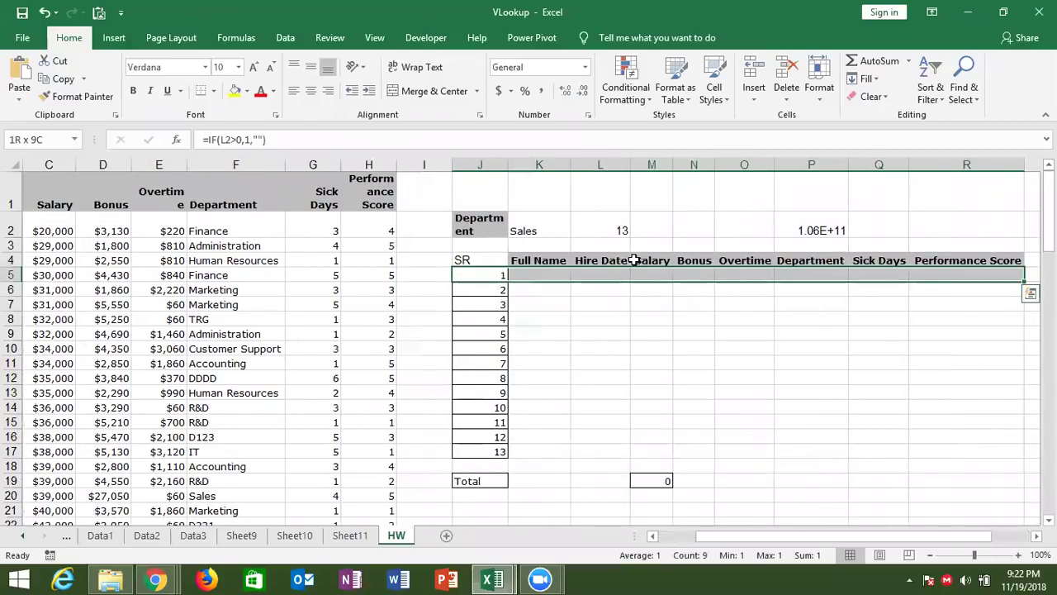
{"action": "key", "text": "ctrl+shift+Down"}
{"action": "key", "text": "Delete"}
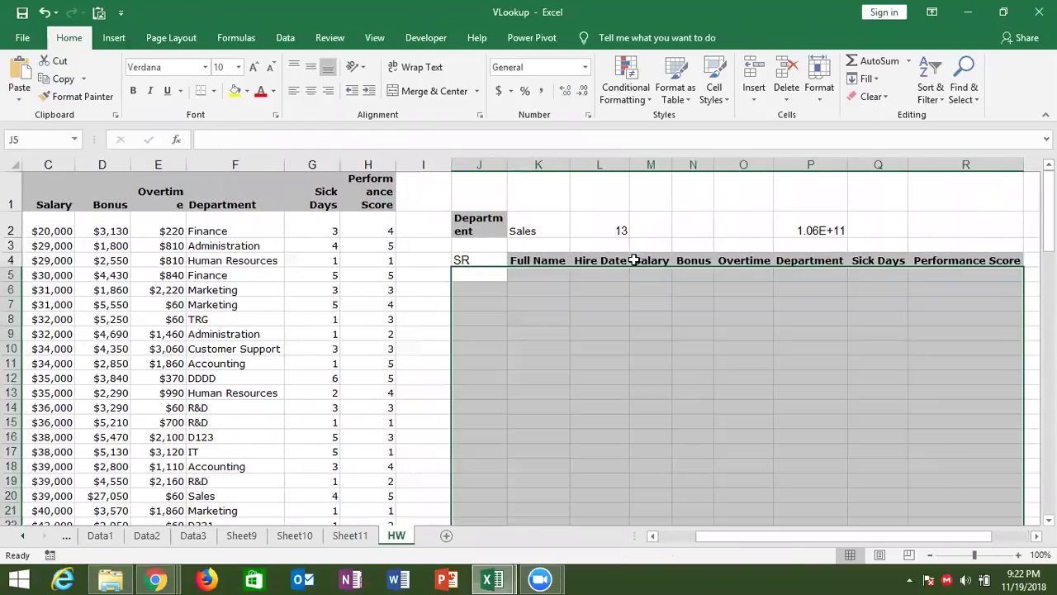
Clear conditional formatting rules from the entire sheet and delete the COUNTIF count in L2
{"action": "left_click", "coordinate": [626, 82]}
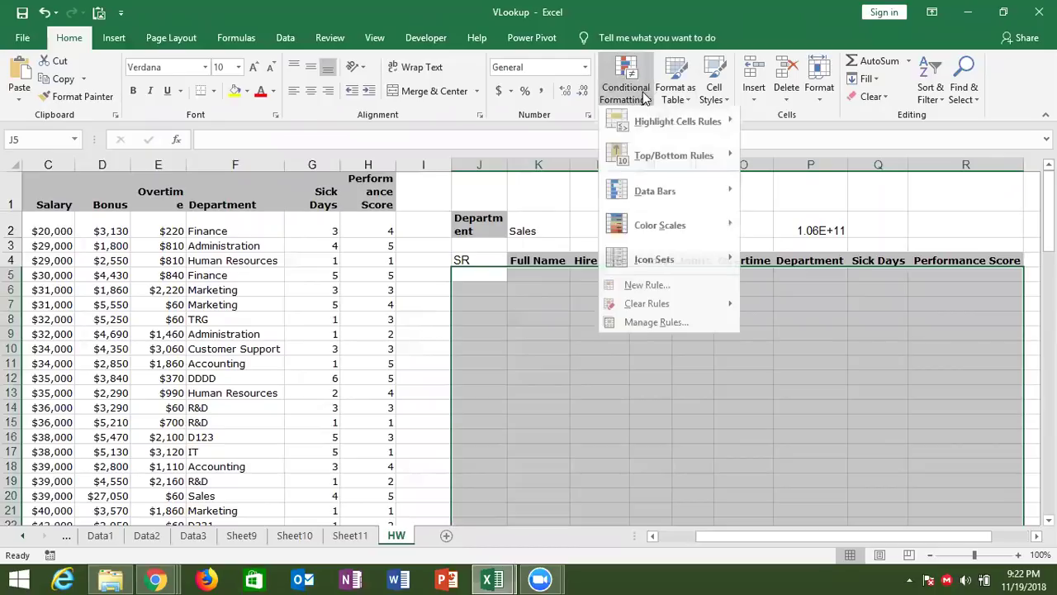
{"action": "mouse_move", "coordinate": [679, 307]}
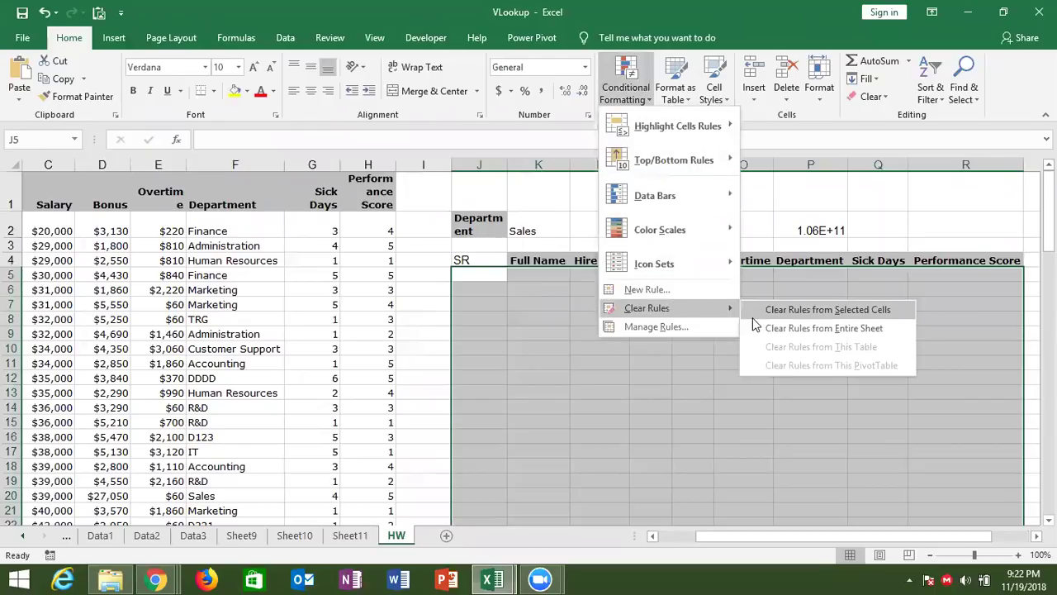
{"action": "left_click", "coordinate": [755, 324]}
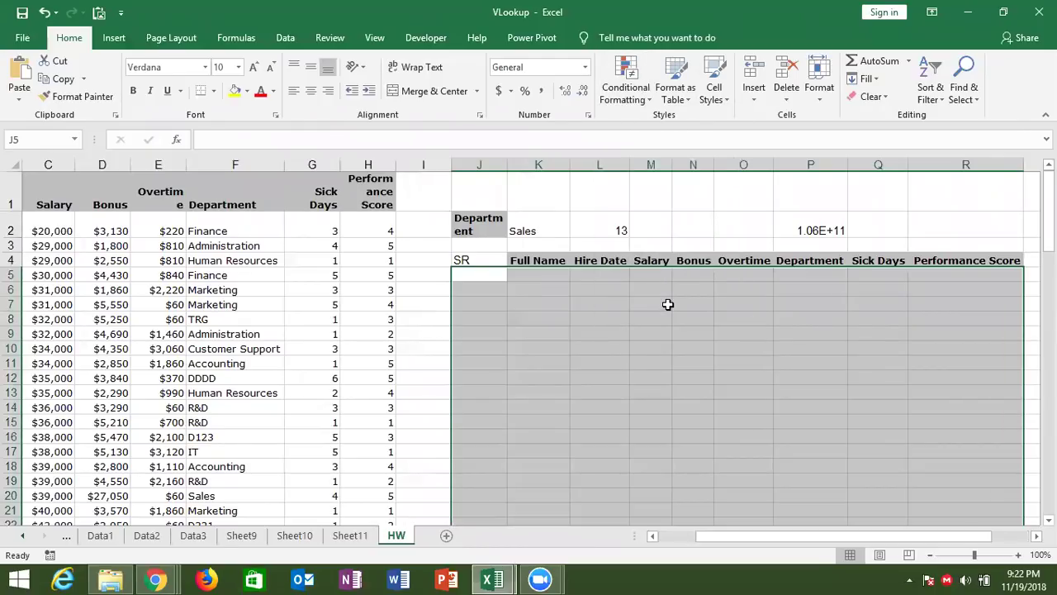
{"action": "left_click", "coordinate": [667, 304]}
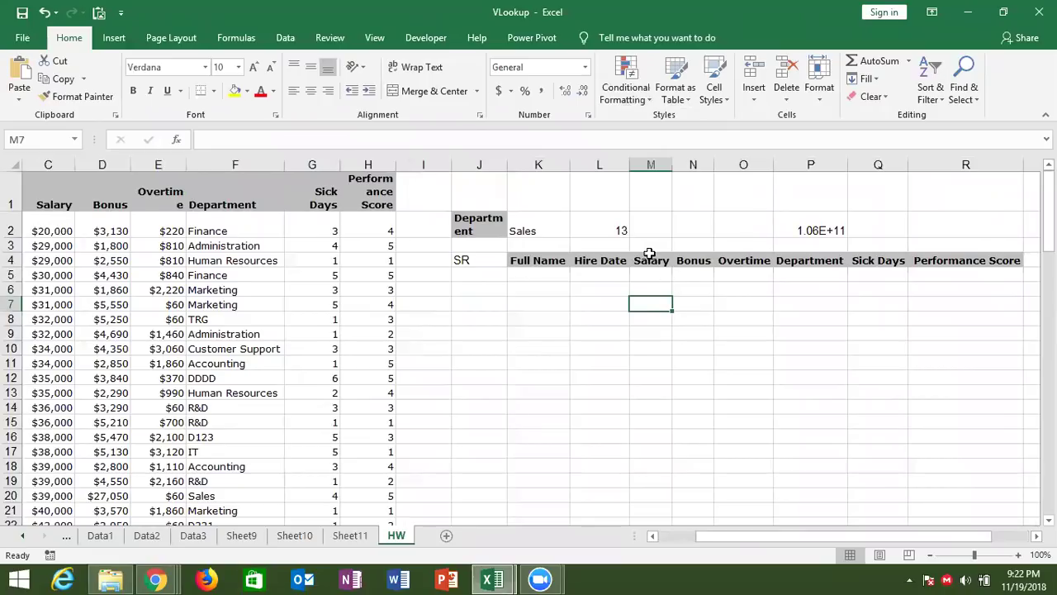
{"action": "left_click", "coordinate": [620, 231]}
{"action": "key", "text": "Delete"}
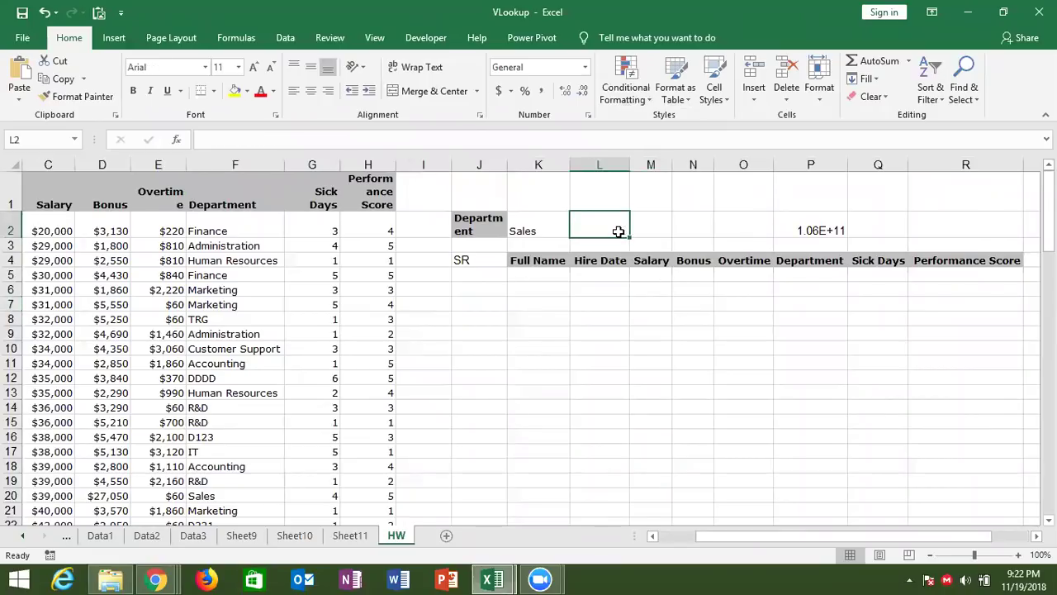
Check the large number in P2, then review row 2 around the Sales cell K2 and the emptied L2
{"action": "left_click", "coordinate": [820, 225]}
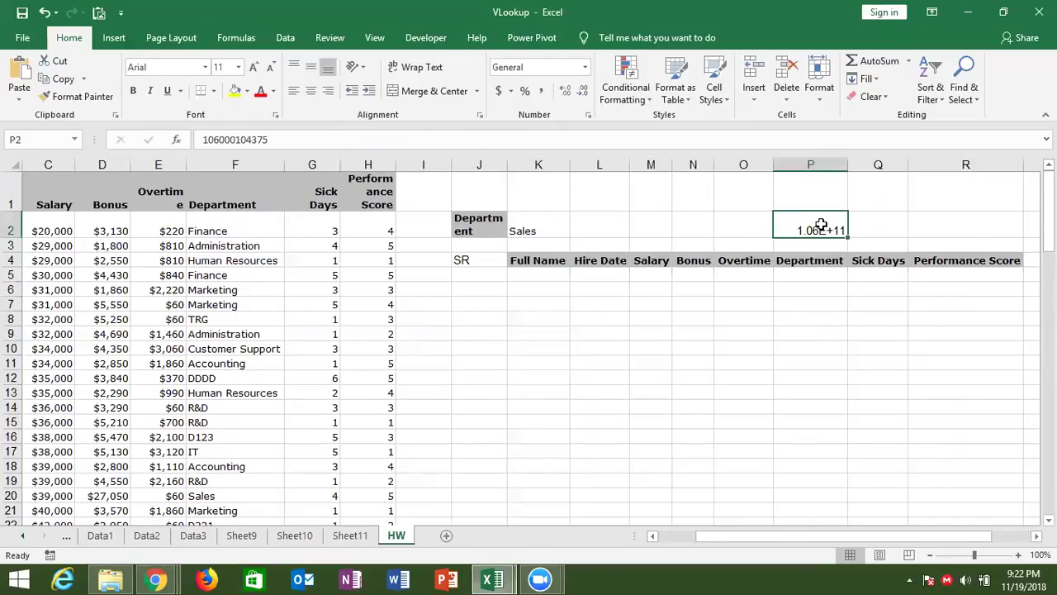
{"action": "key", "text": "Down"}
{"action": "key", "text": "Left"}
{"action": "key", "text": "Left"}
{"action": "key", "text": "Left"}
{"action": "key", "text": "Left"}
{"action": "key", "text": "Left"}
{"action": "key", "text": "Left"}
{"action": "key", "text": "Left"}
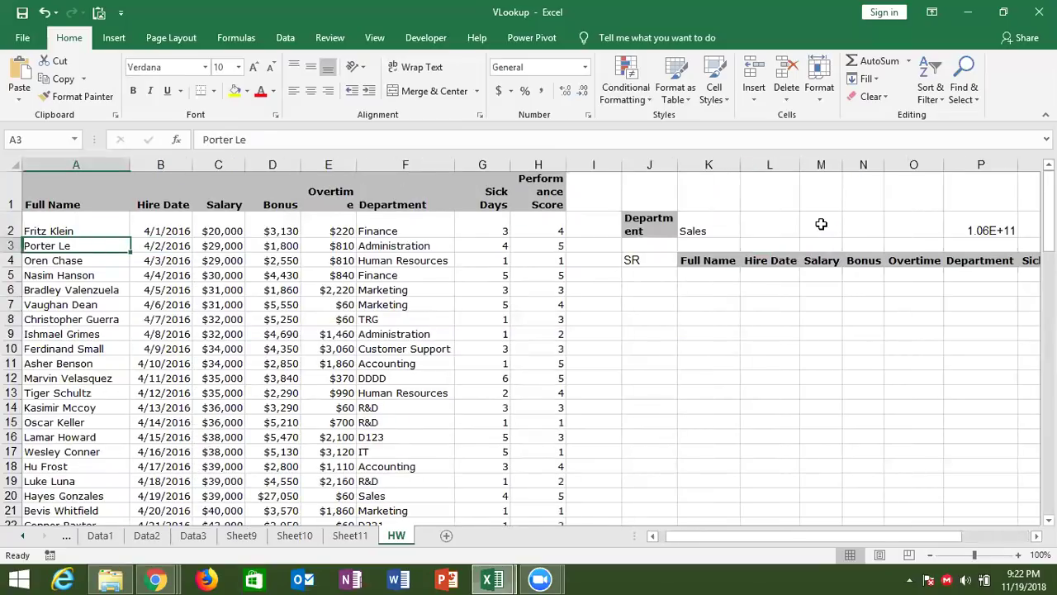
{"action": "key", "text": "Up"}
{"action": "key", "text": "ctrl+Right"}
{"action": "key", "text": "ctrl+Right"}
{"action": "key", "text": "ctrl+Right"}
{"action": "key", "text": "Left"}
{"action": "key", "text": "Left"}
{"action": "key", "text": "Left"}
{"action": "key", "text": "Left"}
{"action": "key", "text": "Left"}
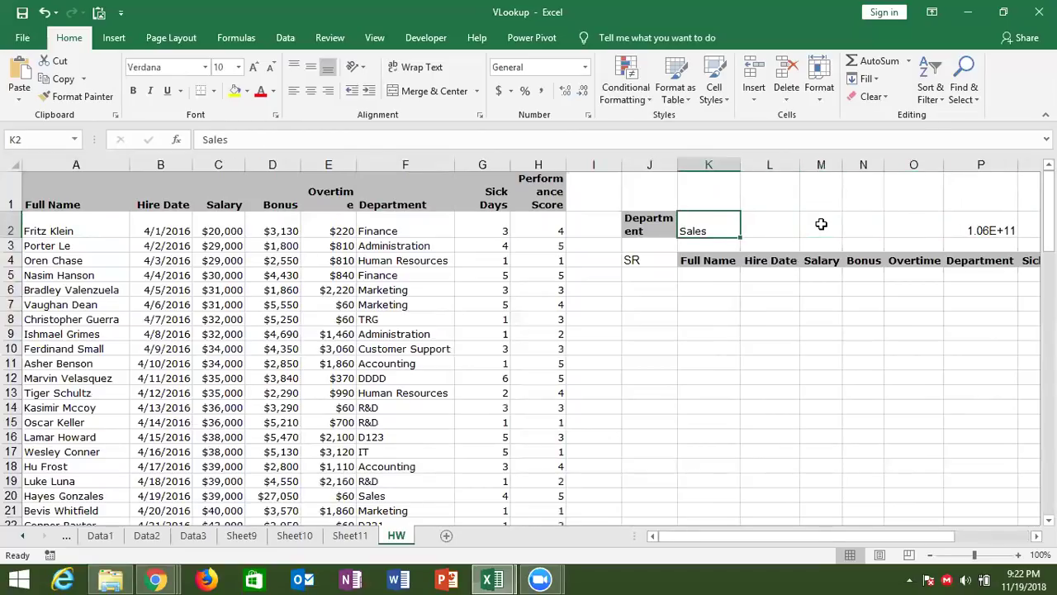
{"action": "key", "text": "Left"}
{"action": "key", "text": "Left"}
{"action": "key", "text": "Left"}
{"action": "key", "text": "Left"}
{"action": "key", "text": "Right"}
{"action": "key", "text": "Right"}
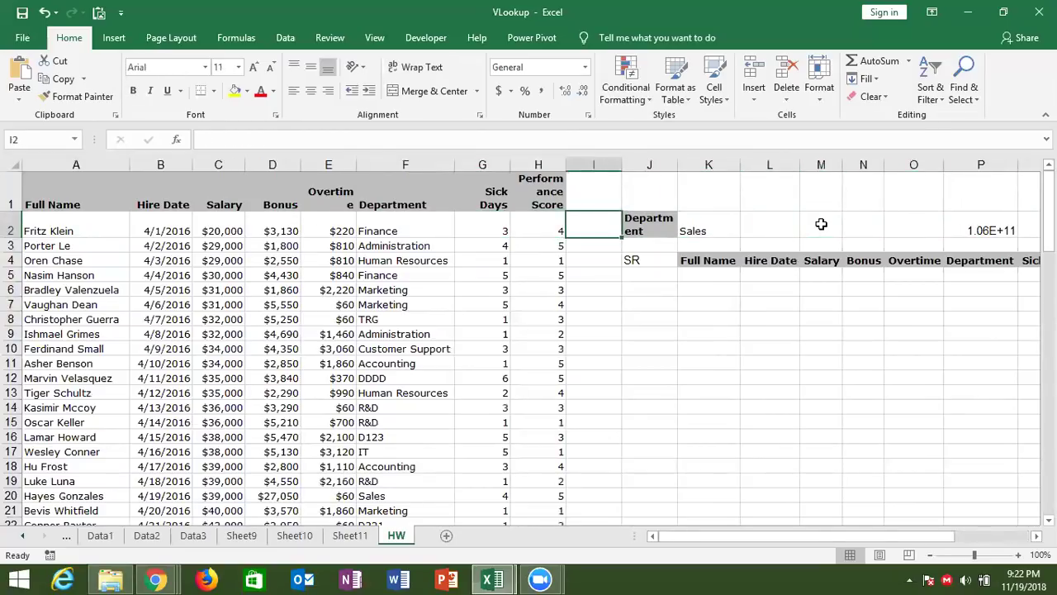
{"action": "key", "text": "Right"}
{"action": "key", "text": "Right"}
{"action": "key", "text": "Right"}
{"action": "key", "text": "Left"}
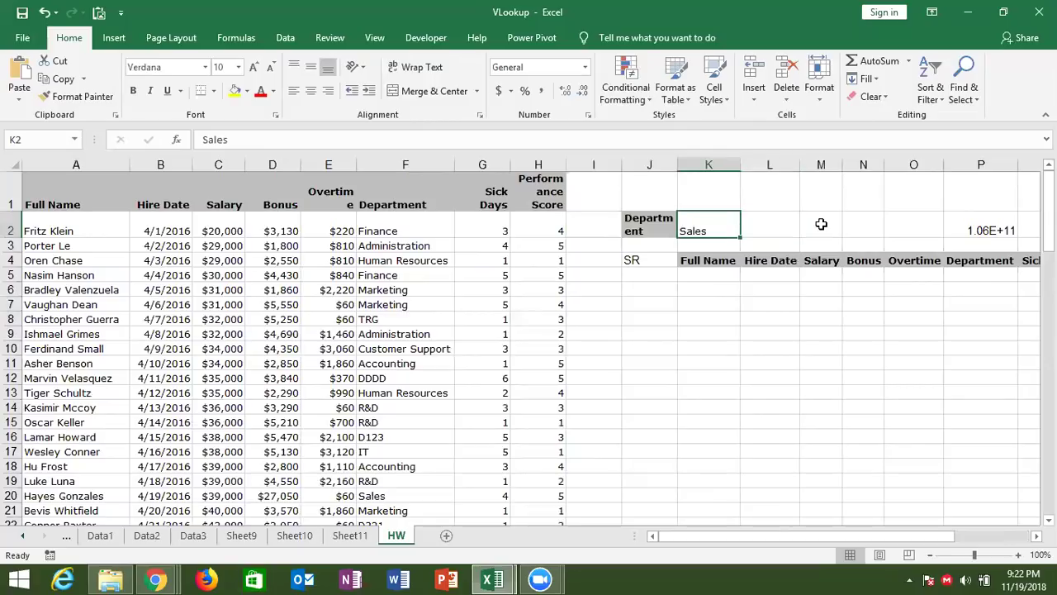
{"action": "key", "text": "Left"}
{"action": "key", "text": "Left"}
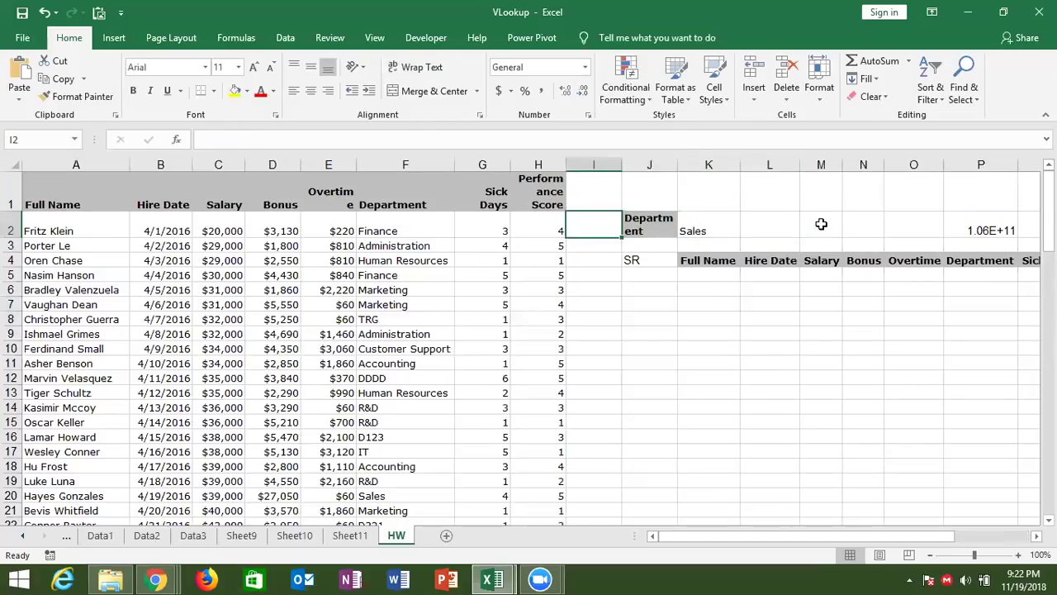
Move down the Department column, then jump back up to the Department header
{"action": "key", "text": "Down"}
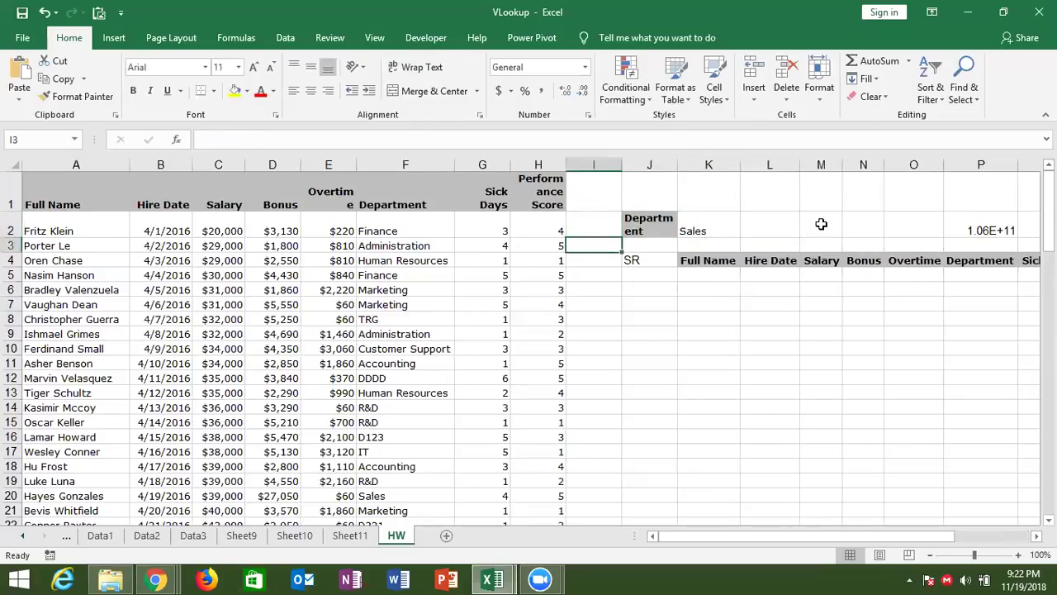
{"action": "key", "text": "Left"}
{"action": "key", "text": "Left"}
{"action": "key", "text": "Left"}
{"action": "key", "text": "Down"}
{"action": "key", "text": "Down"}
{"action": "key", "text": "Down"}
{"action": "key", "text": "Down"}
{"action": "key", "text": "Down"}
{"action": "key", "text": "Down"}
{"action": "key", "text": "Down"}
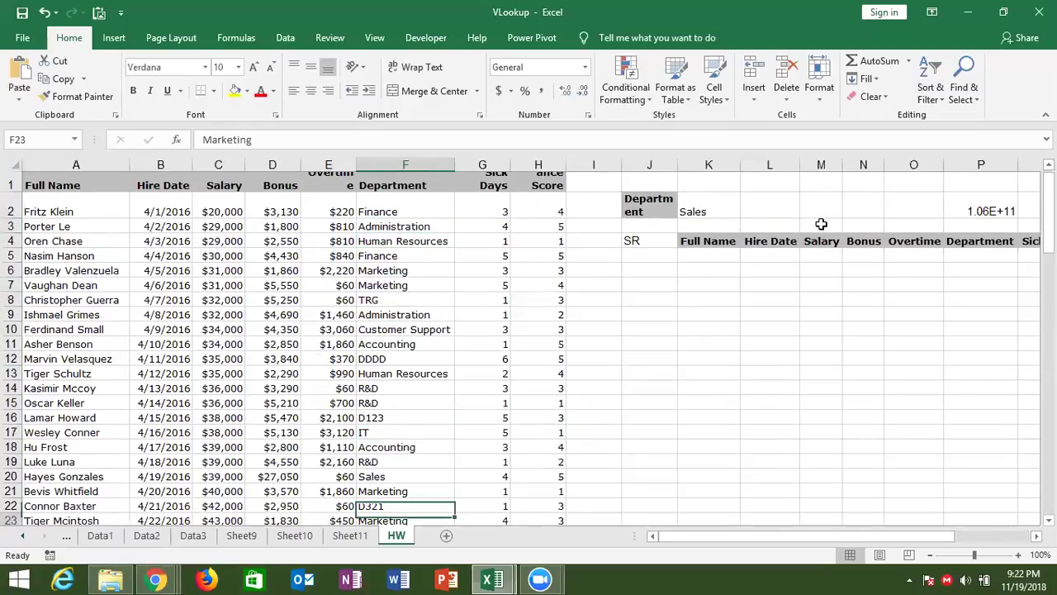
{"action": "key", "text": "Down"}
{"action": "key", "text": "Down"}
{"action": "key", "text": "Down"}
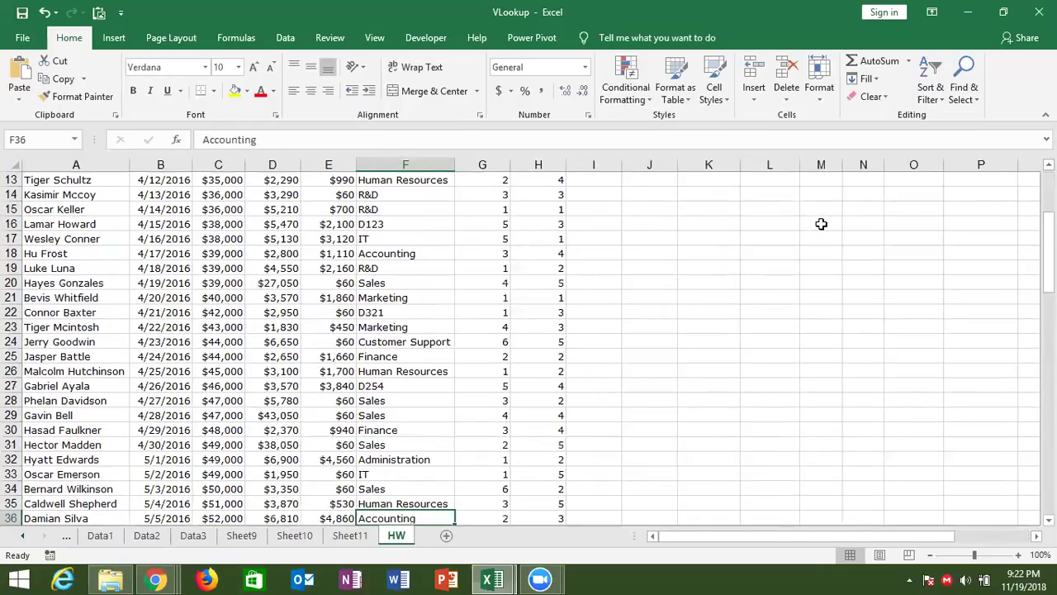
{"action": "key", "text": "ctrl+Up"}
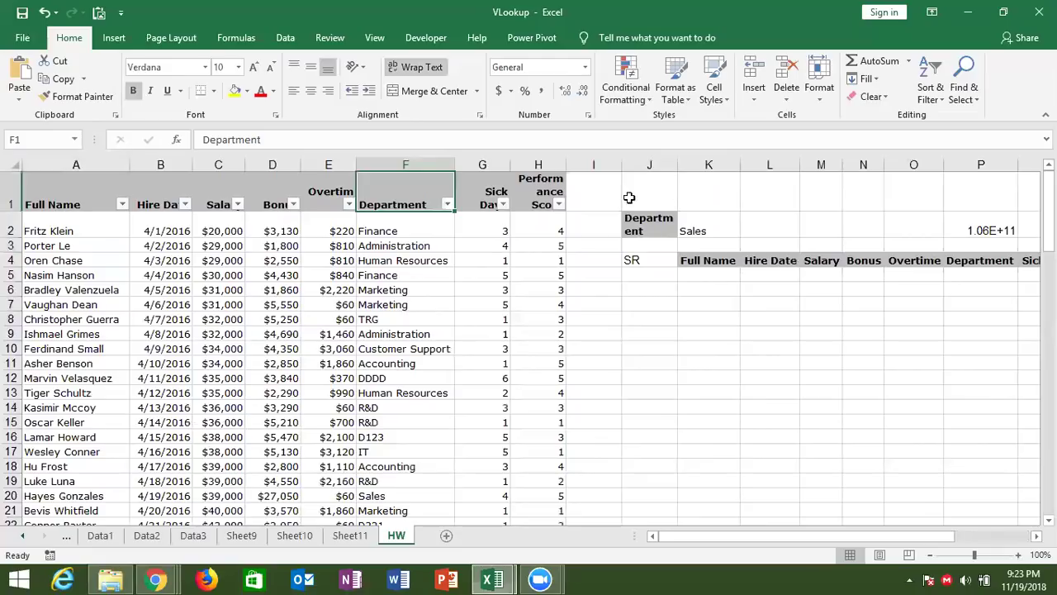
Filter the Department column to show only Accounting employees
{"action": "left_click", "coordinate": [447, 204]}
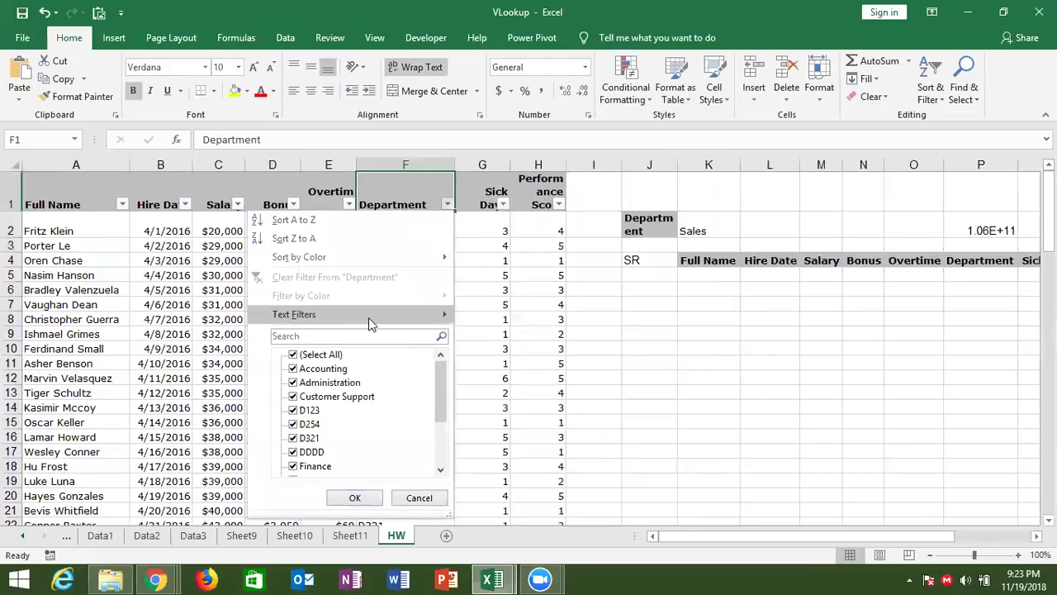
{"action": "left_click", "coordinate": [294, 354]}
{"action": "left_click", "coordinate": [294, 368]}
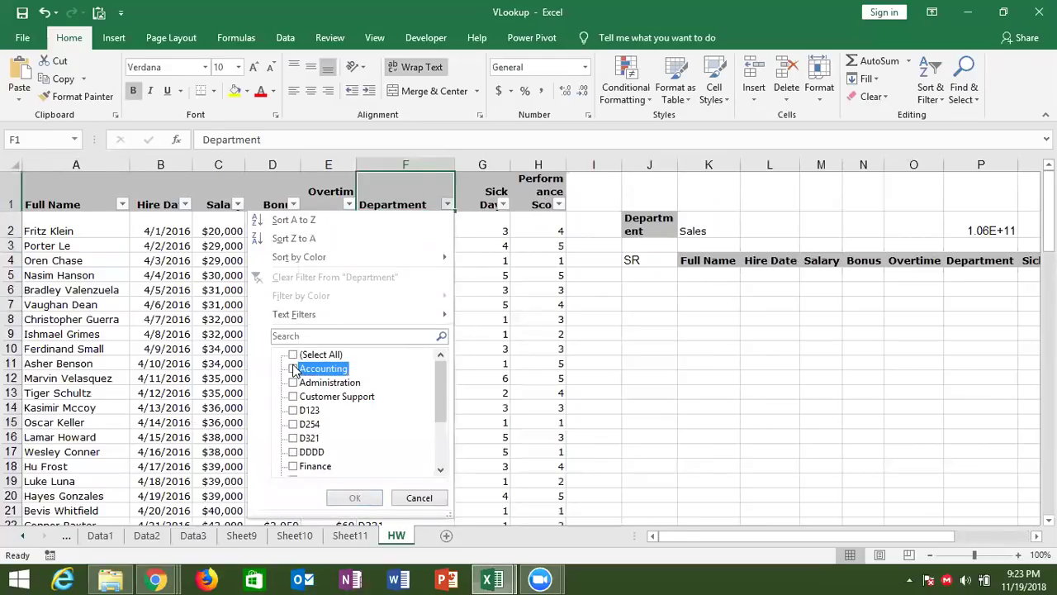
{"action": "key", "text": "Return"}
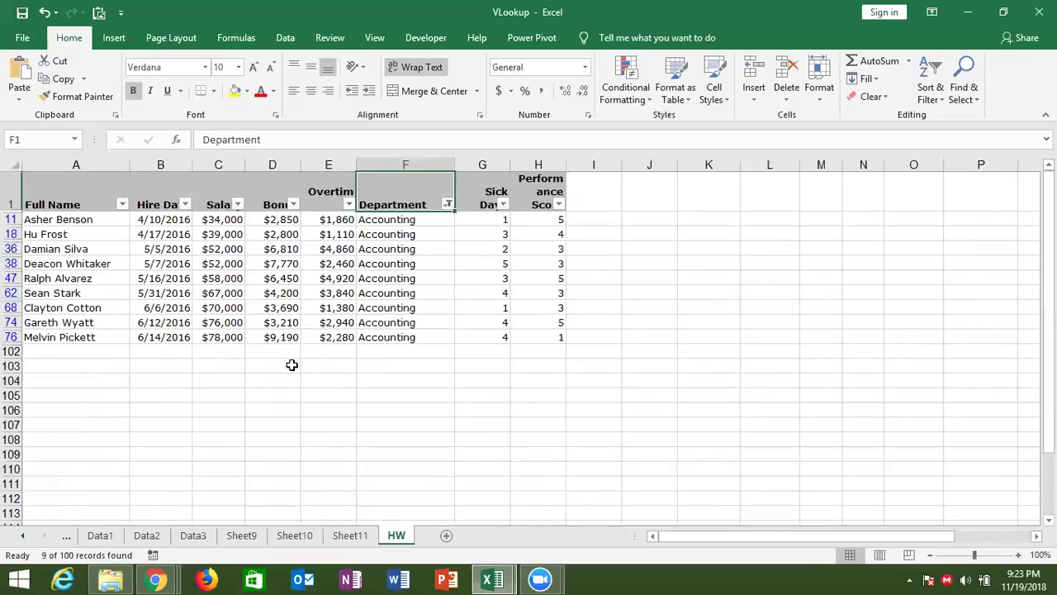
Select the filtered Accounting rows, then turn filtering off with Ctrl+Shift+L and reselect K2
{"action": "key", "text": "Down"}
{"action": "key", "text": "ctrl+shift+Left"}
{"action": "key", "text": "ctrl+shift+Down"}
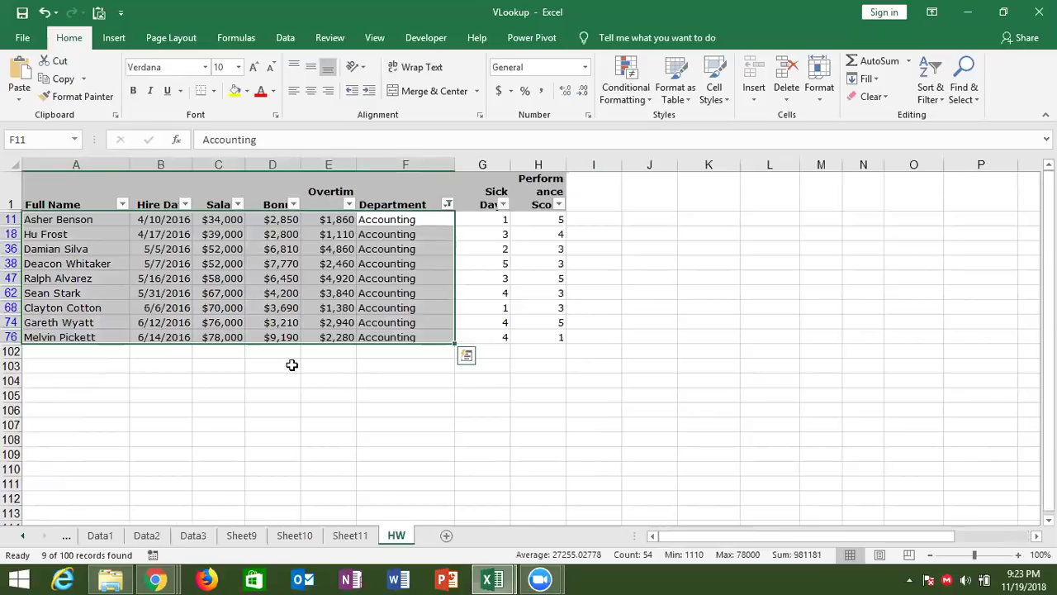
{"action": "key", "text": "ctrl+shift+l"}
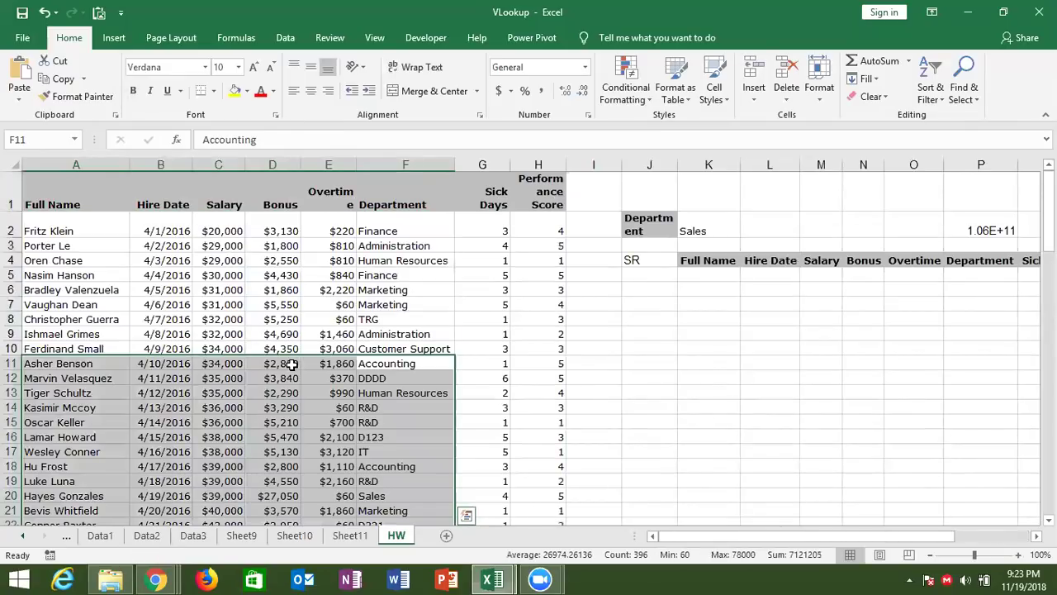
{"action": "left_click", "coordinate": [700, 231]}
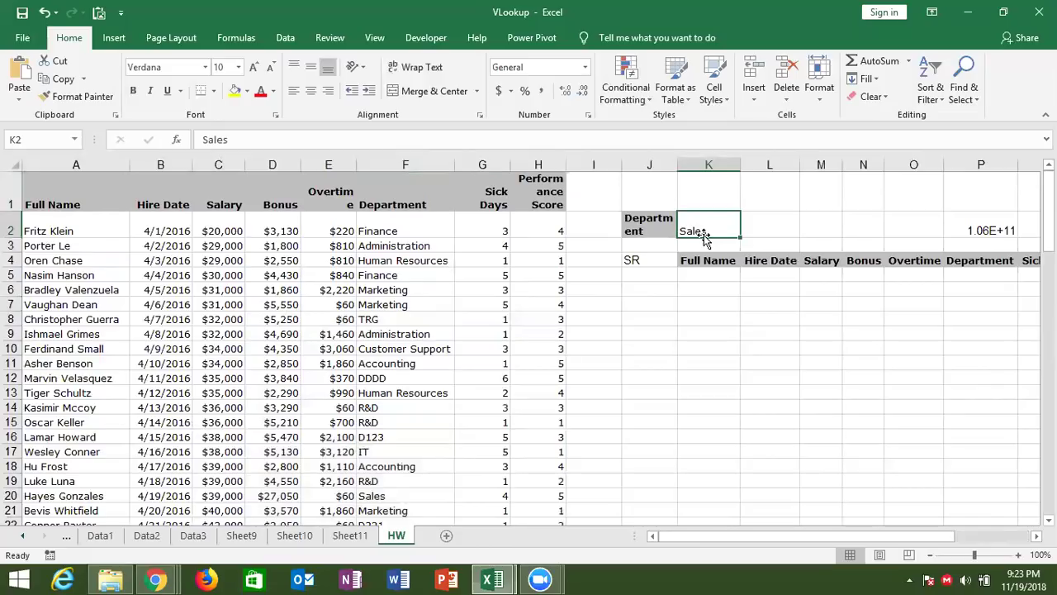
{"action": "left_click_drag", "start_coordinate": [667, 276], "coordinate": [748, 284]}
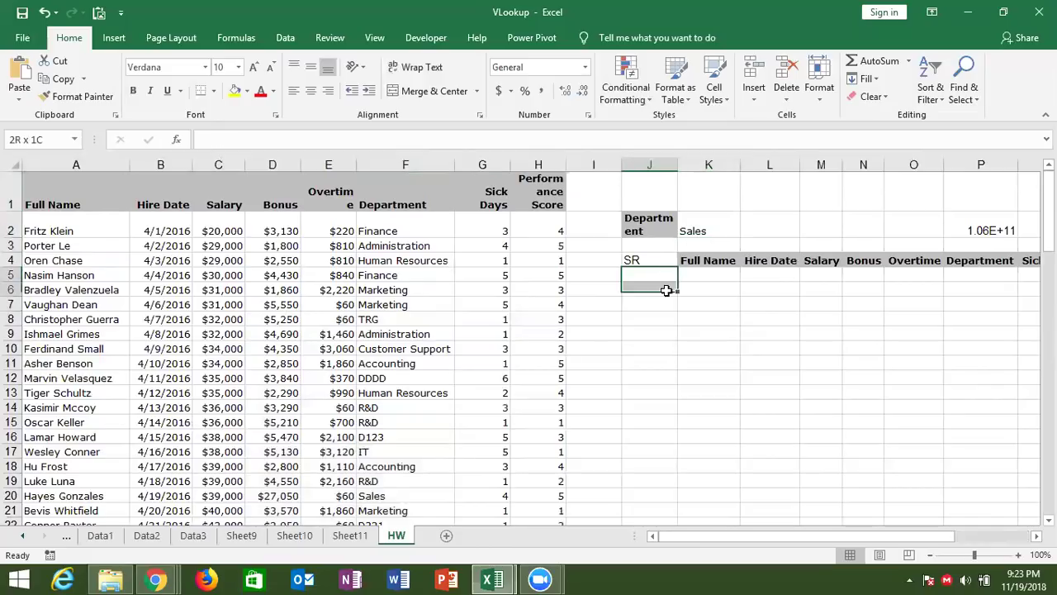
{"action": "mouse_move", "coordinate": [748, 284]}
{"action": "left_mouse_down"}
{"action": "mouse_move", "coordinate": [1015, 348]}
{"action": "mouse_move", "coordinate": [946, 373]}
{"action": "left_mouse_up"}
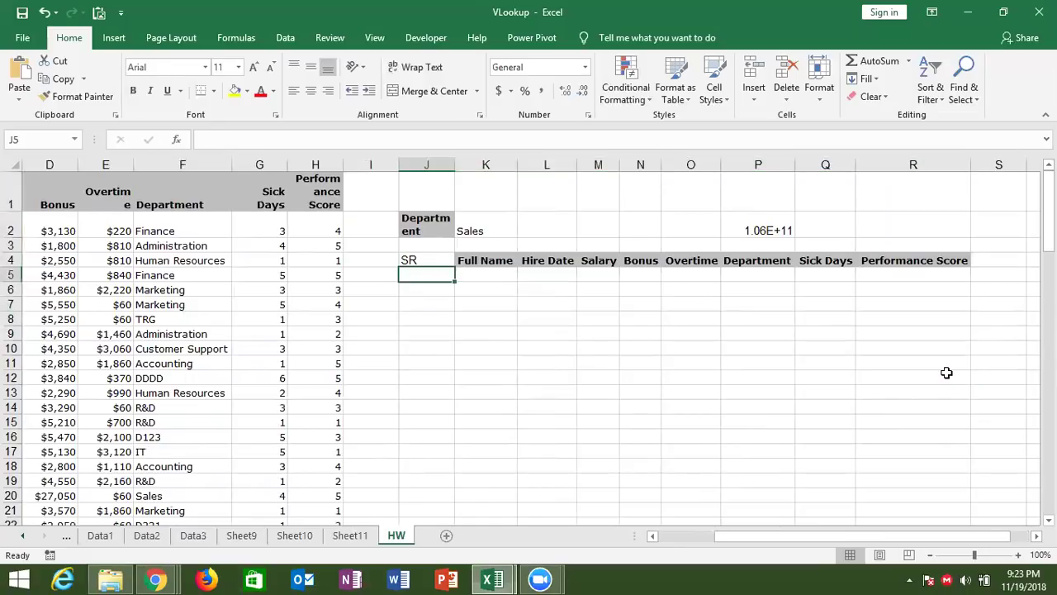
{"action": "key", "text": "Left"}
{"action": "key", "text": "Left"}
{"action": "key", "text": "ctrl+Left"}
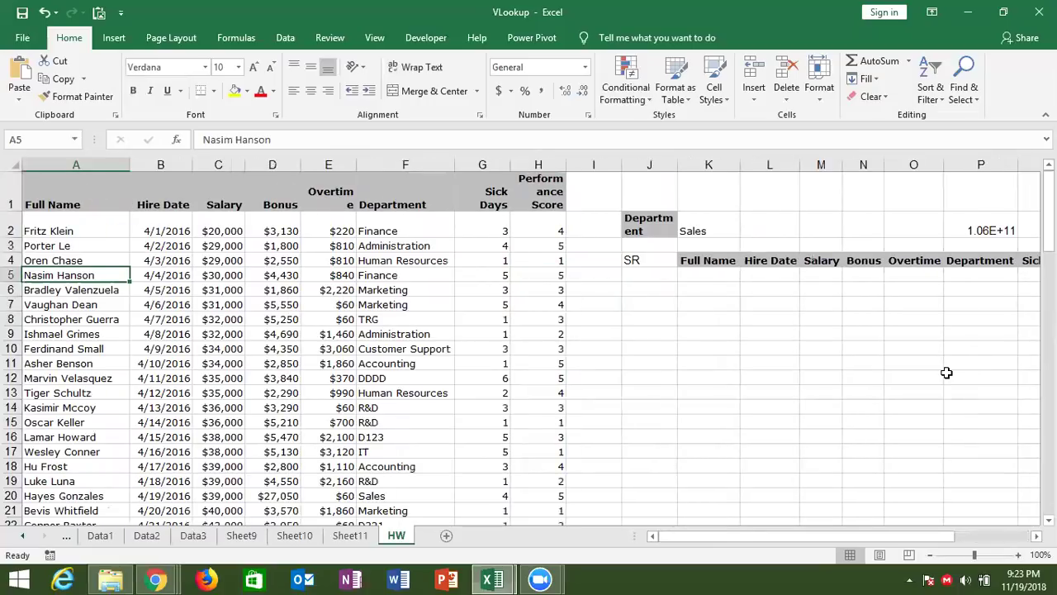
{"action": "key", "text": "ctrl+Home"}
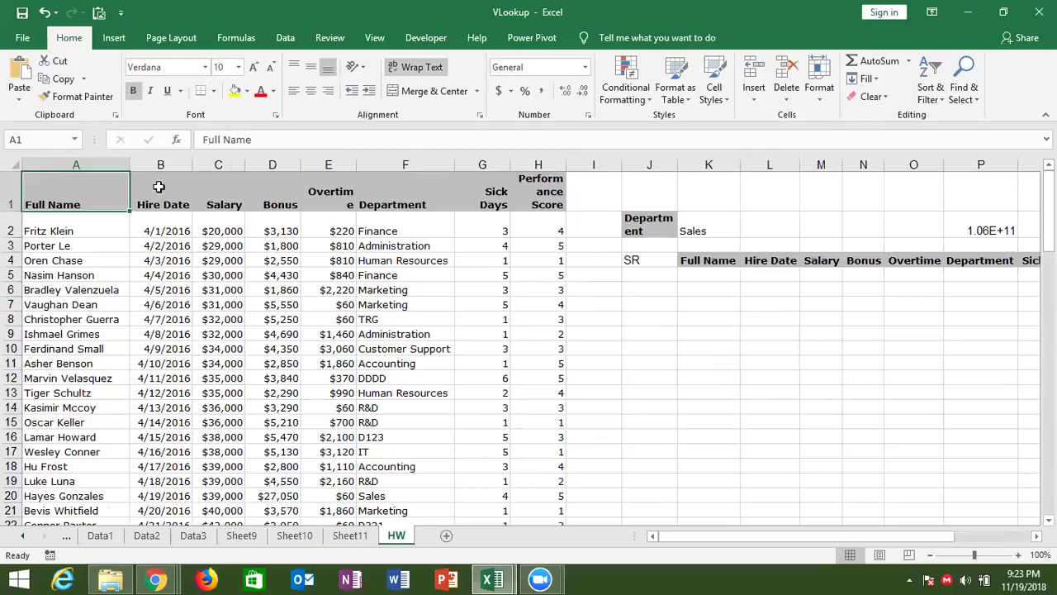
Insert a blank column A before Full Name and enter =COUNTIF(G:G,G2) in A2, returning 10
{"action": "left_click", "coordinate": [76, 163]}
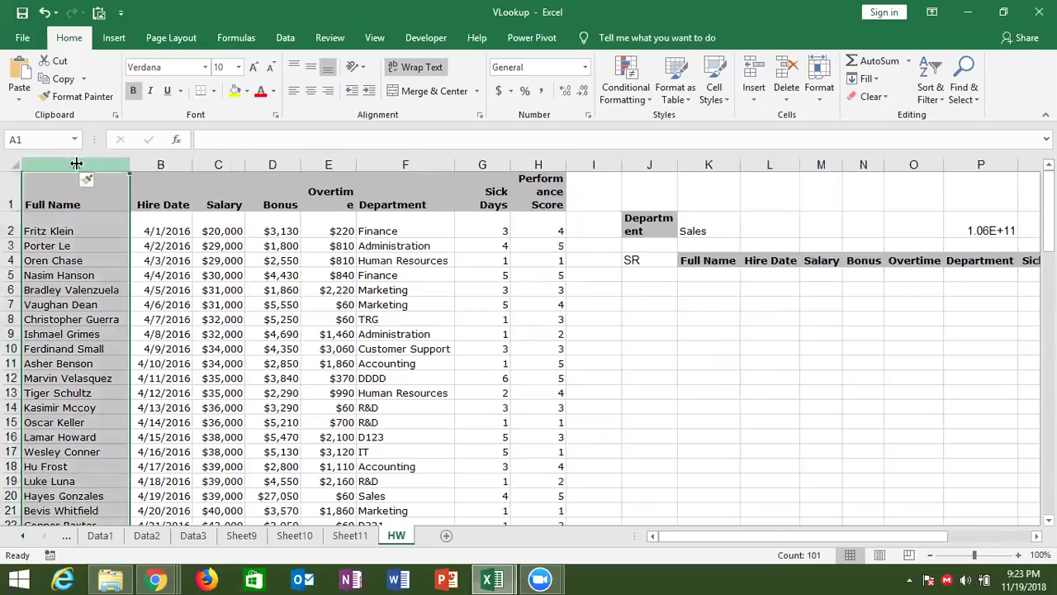
{"action": "key", "text": "ctrl+shift+plus"}
{"action": "key", "text": "Down"}
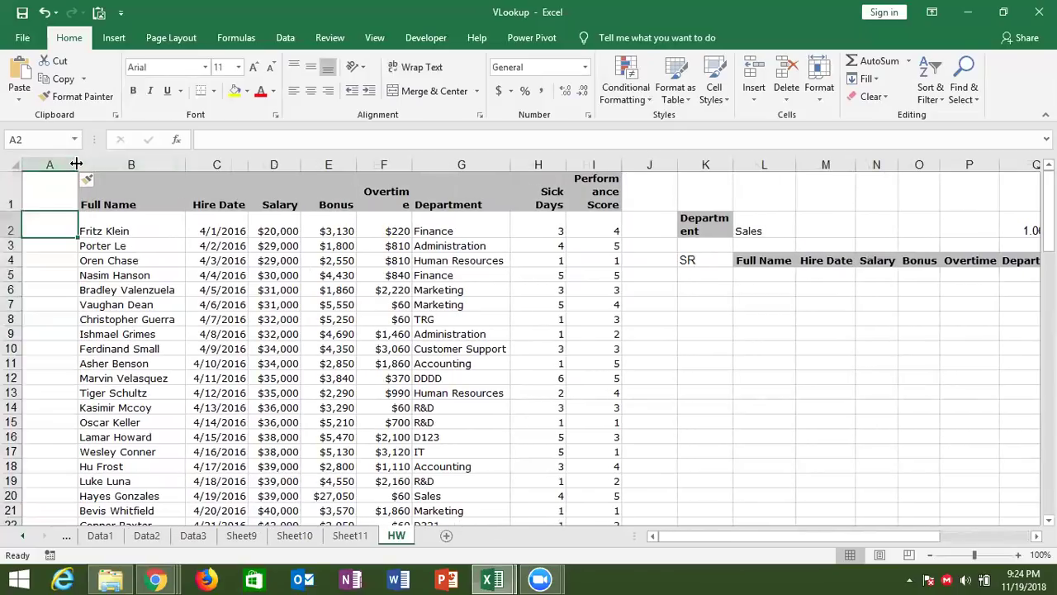
{"action": "type", "text": "=cou"}
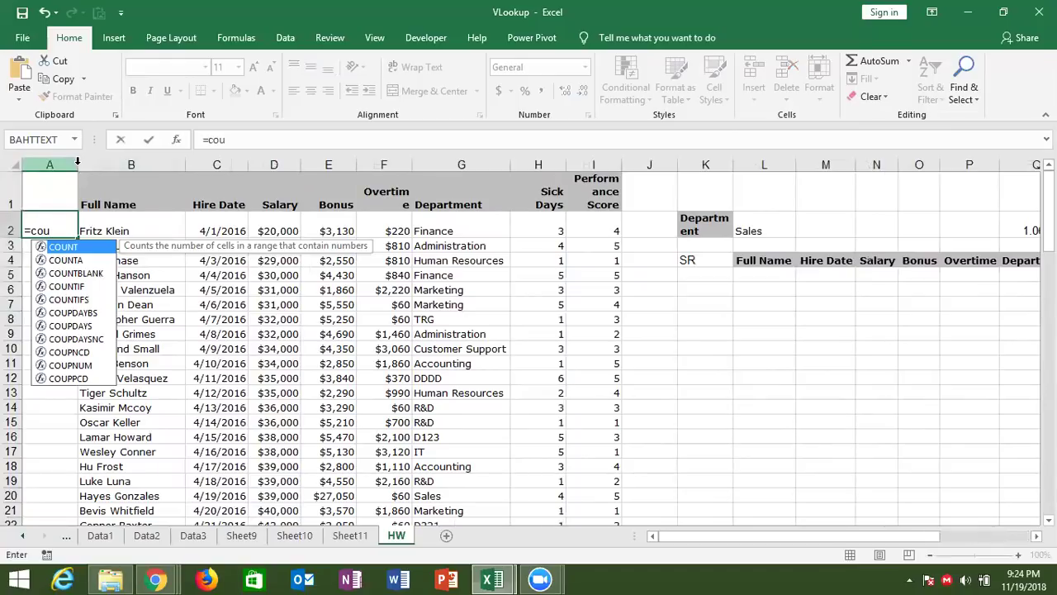
{"action": "key", "text": "Down"}
{"action": "key", "text": "Down"}
{"action": "key", "text": "Down"}
{"action": "key", "text": "Tab"}
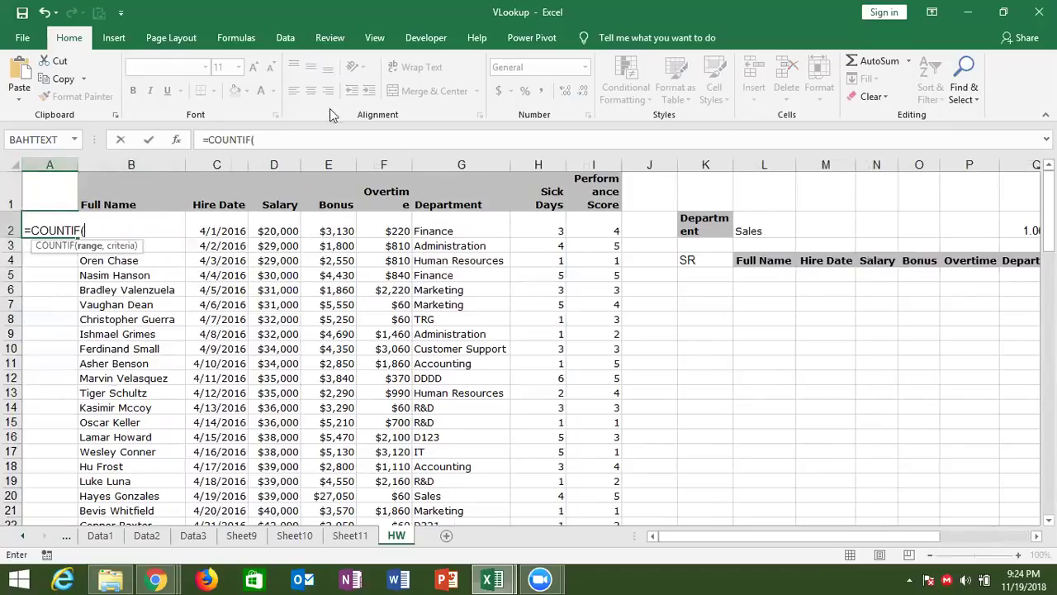
{"action": "left_click", "coordinate": [452, 157]}
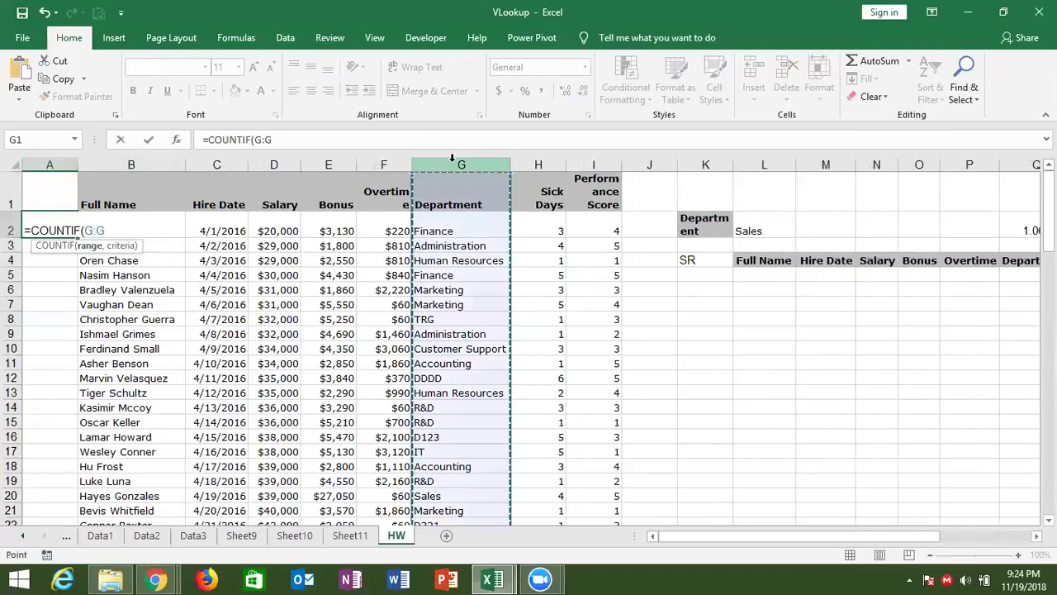
{"action": "type", "text": ","}
{"action": "left_click", "coordinate": [460, 227]}
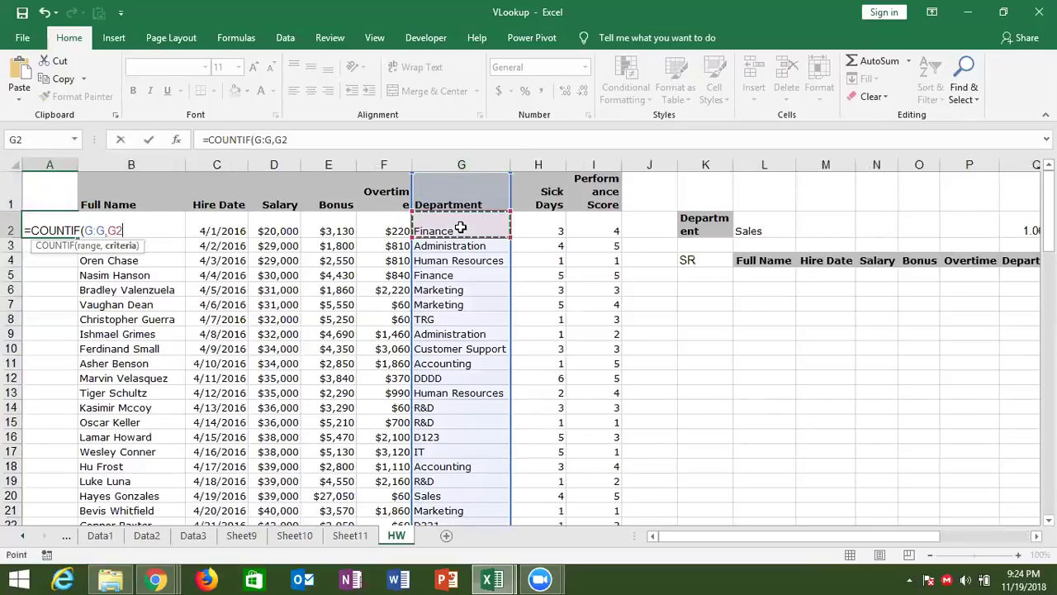
{"action": "key", "text": "Return"}
{"action": "key", "text": "Up"}
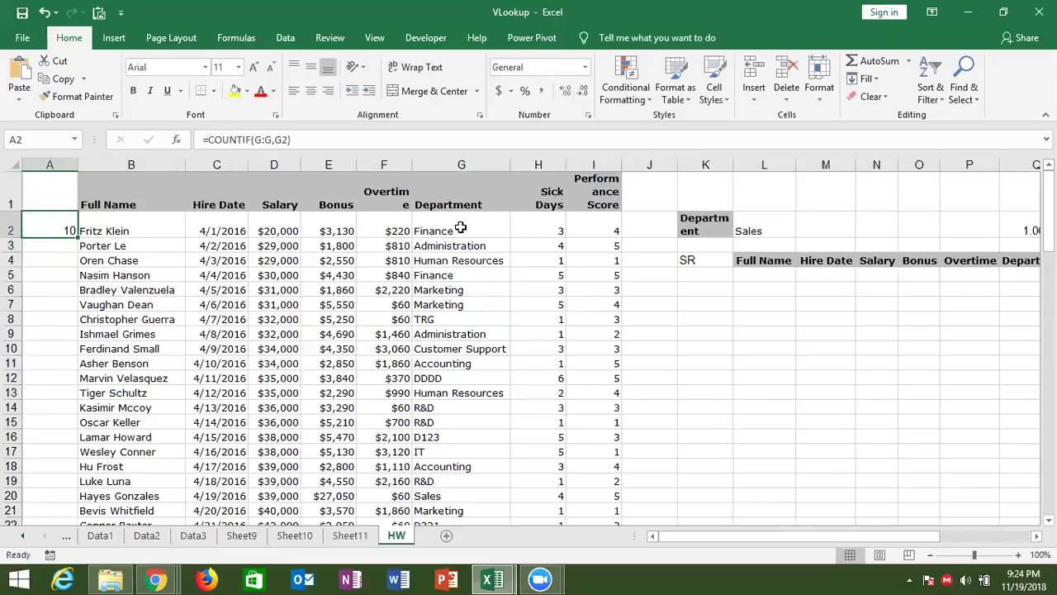
Enter trial serial numbers 1 in A2 and 2 in A5
{"action": "key", "text": "Delete"}
{"action": "type", "text": "1"}
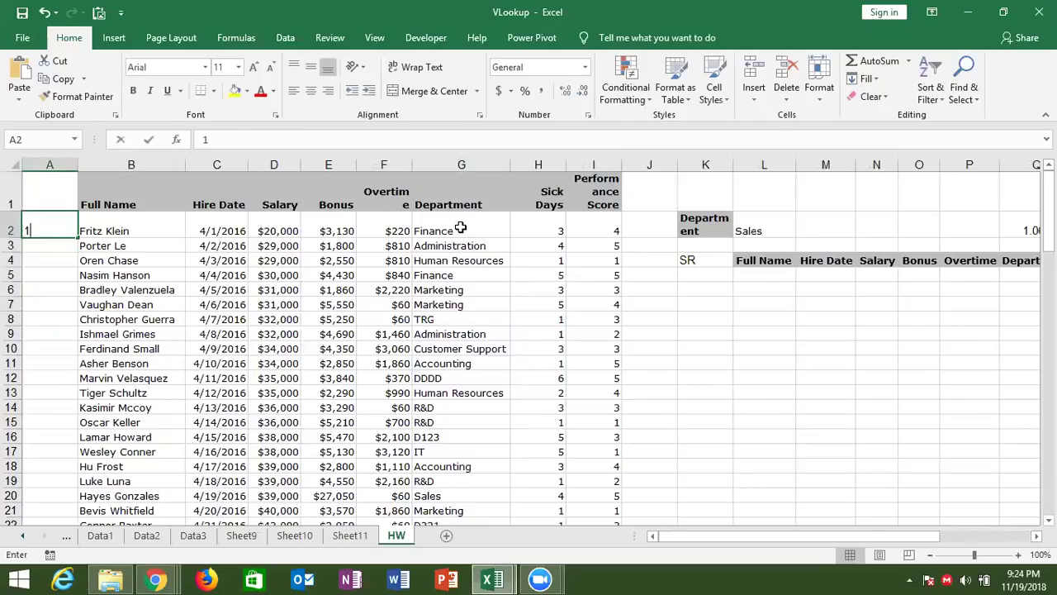
{"action": "key", "text": "Return"}
{"action": "key", "text": "Down"}
{"action": "key", "text": "Down"}
{"action": "key", "text": "BackSpace"}
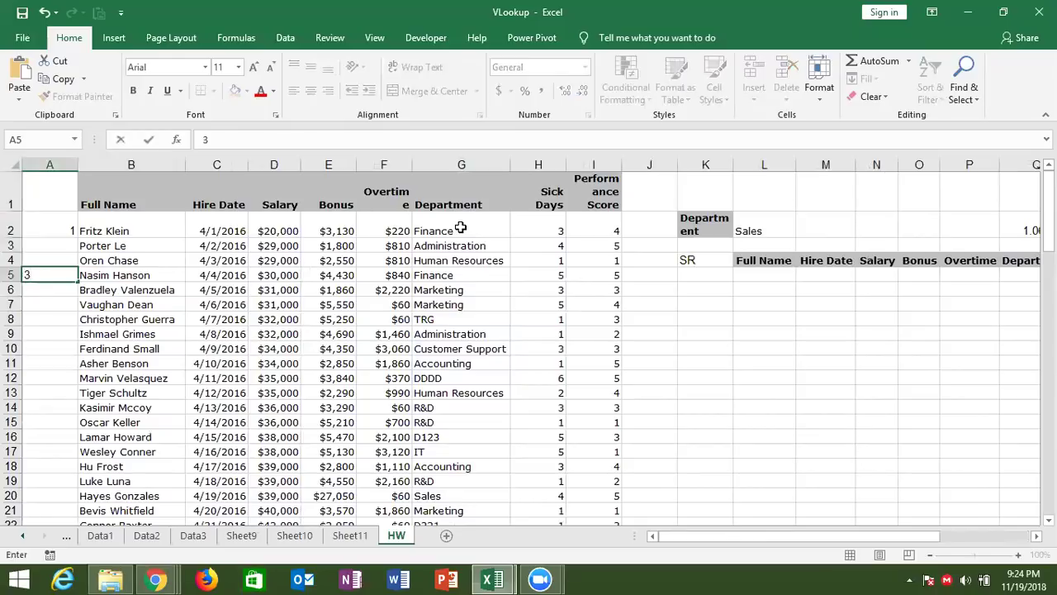
{"action": "type", "text": "2"}
{"action": "key", "text": "Return"}
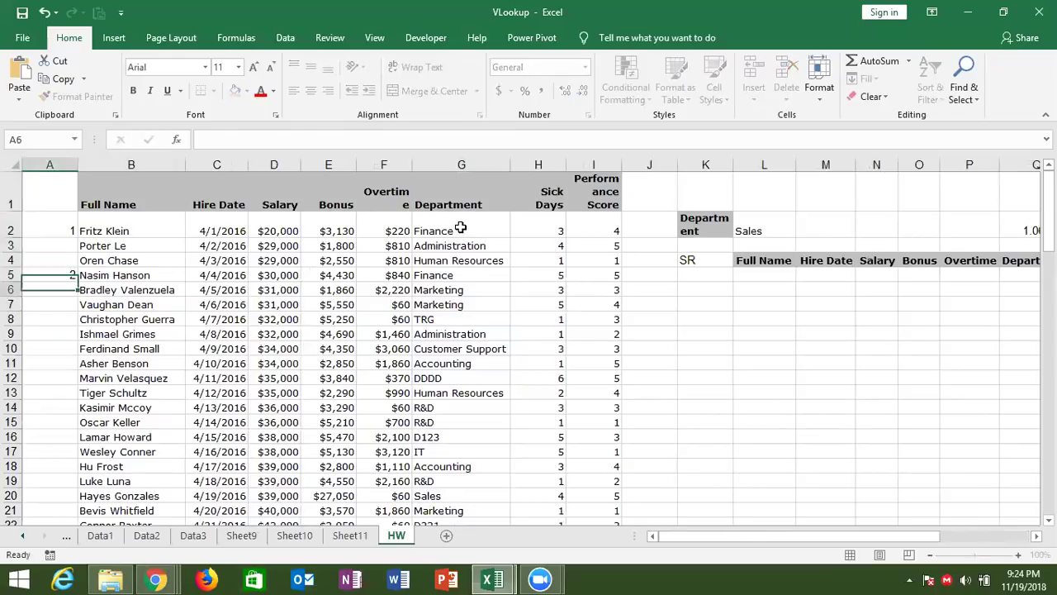
Select A2:A5 and clear the trial numbers from column A
{"action": "key", "text": "Down"}
{"action": "key", "text": "Down"}
{"action": "key", "text": "Down"}
{"action": "key", "text": "Down"}
{"action": "key", "text": "Down"}
{"action": "key", "text": "Down"}
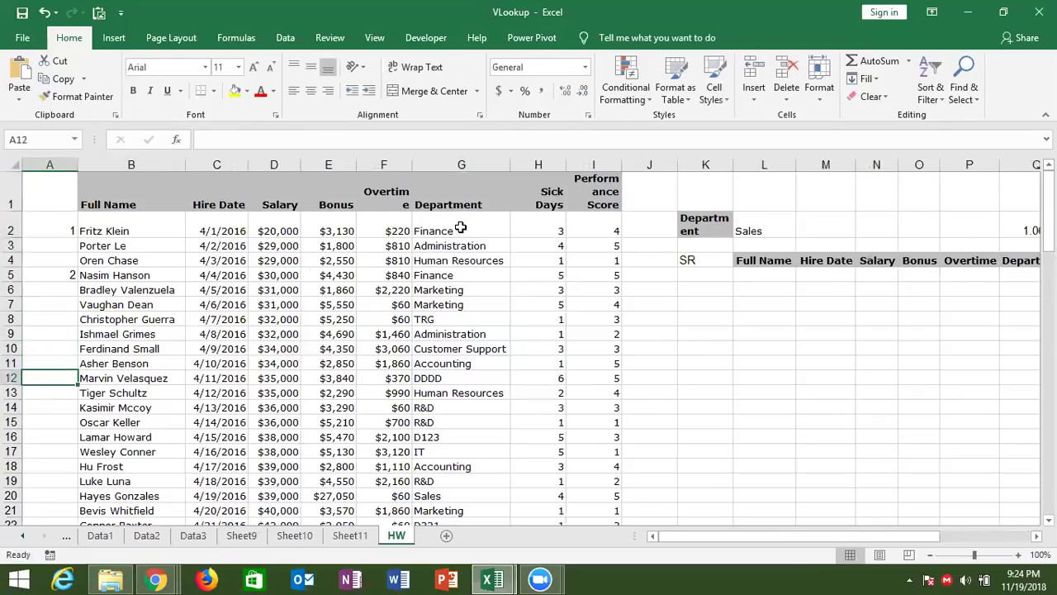
{"action": "key", "text": "Down"}
{"action": "key", "text": "Down"}
{"action": "key", "text": "Down"}
{"action": "key", "text": "Down"}
{"action": "key", "text": "Down"}
{"action": "key", "text": "Down"}
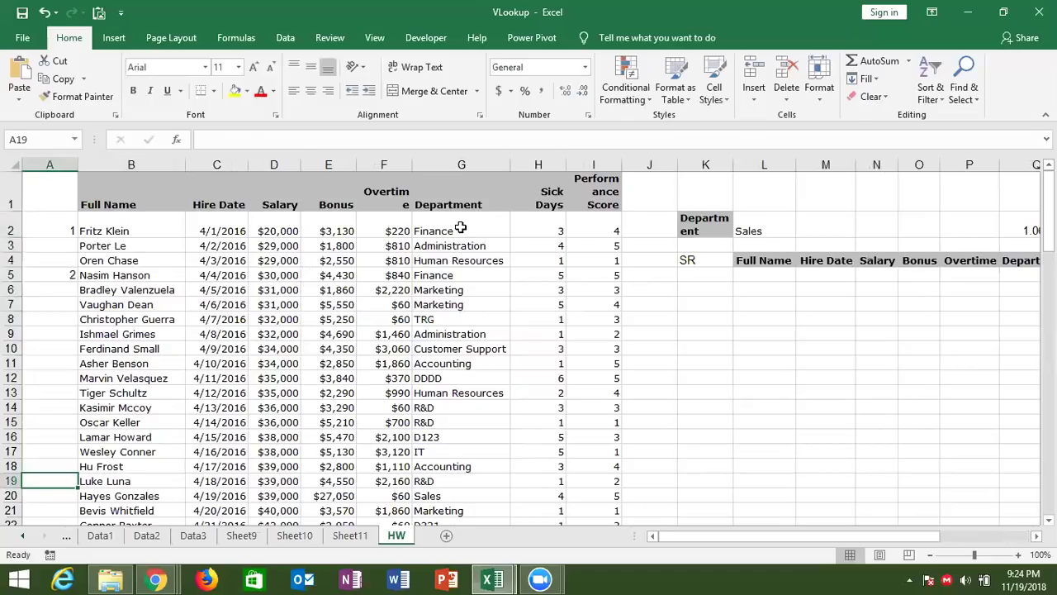
{"action": "key", "text": "Up"}
{"action": "key", "text": "Up"}
{"action": "key", "text": "Up"}
{"action": "key", "text": "Up"}
{"action": "key", "text": "Up"}
{"action": "key", "text": "Up"}
{"action": "key", "text": "Up"}
{"action": "key", "text": "Down"}
{"action": "key", "text": "shift+Down"}
{"action": "key", "text": "shift+Down"}
{"action": "key", "text": "shift+Down"}
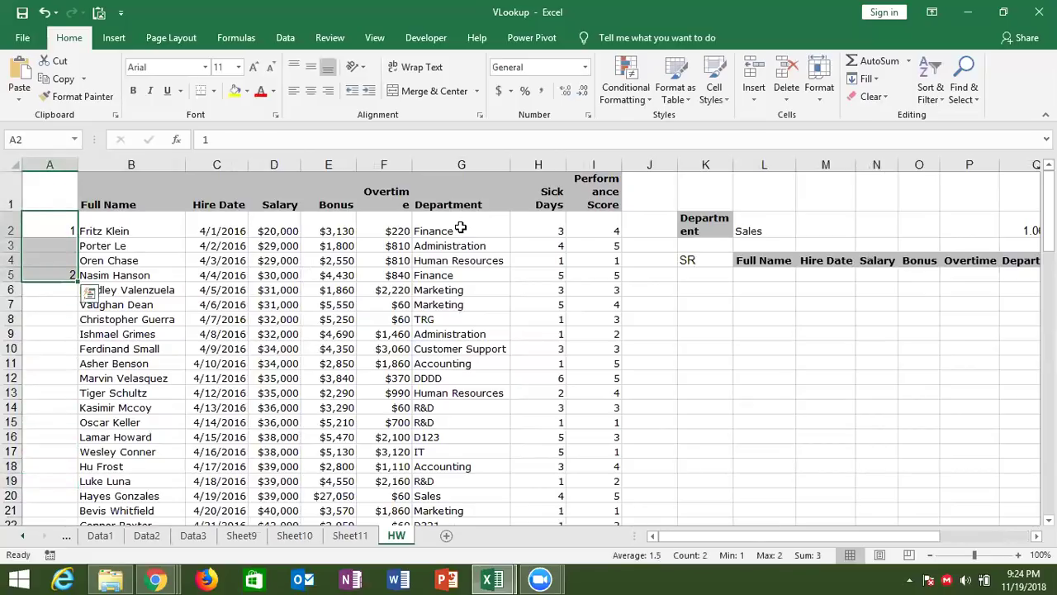
{"action": "key", "text": "Delete"}
Enter a running count formula =COUNTIF(G2:G2,G2) in A2
{"action": "key", "text": "Up"}
{"action": "key", "text": "Down"}
{"action": "type", "text": "=cou"}
{"action": "key", "text": "Down"}
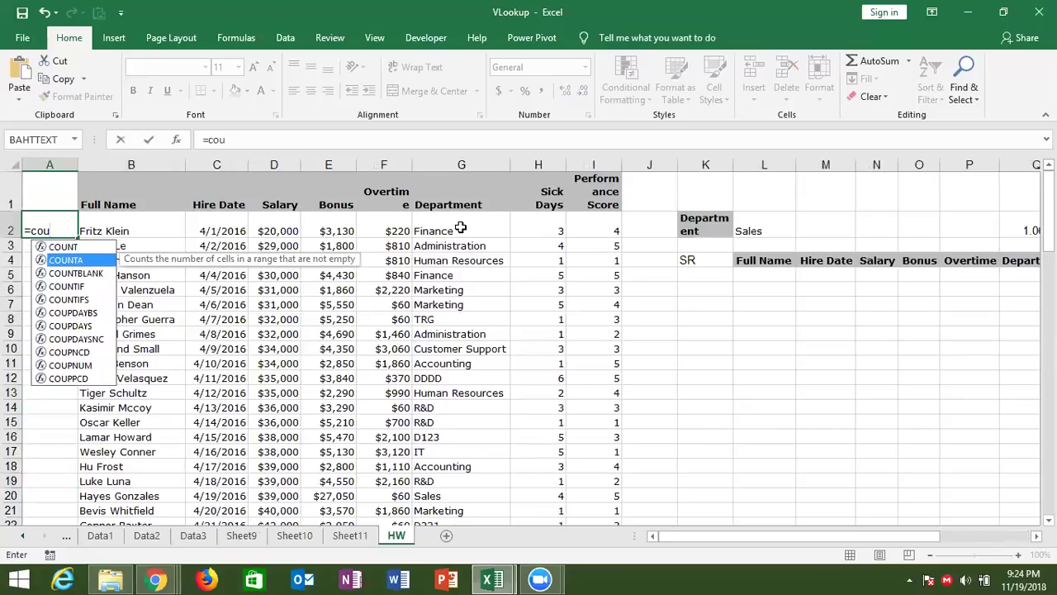
{"action": "key", "text": "Down"}
{"action": "key", "text": "Down"}
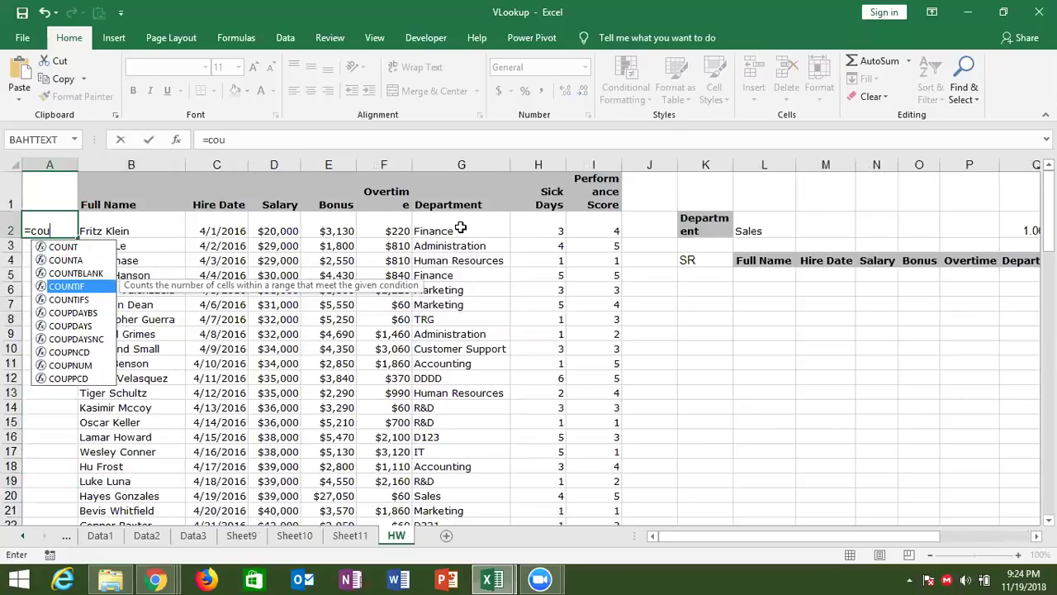
{"action": "key", "text": "Tab"}
{"action": "left_click", "coordinate": [485, 233]}
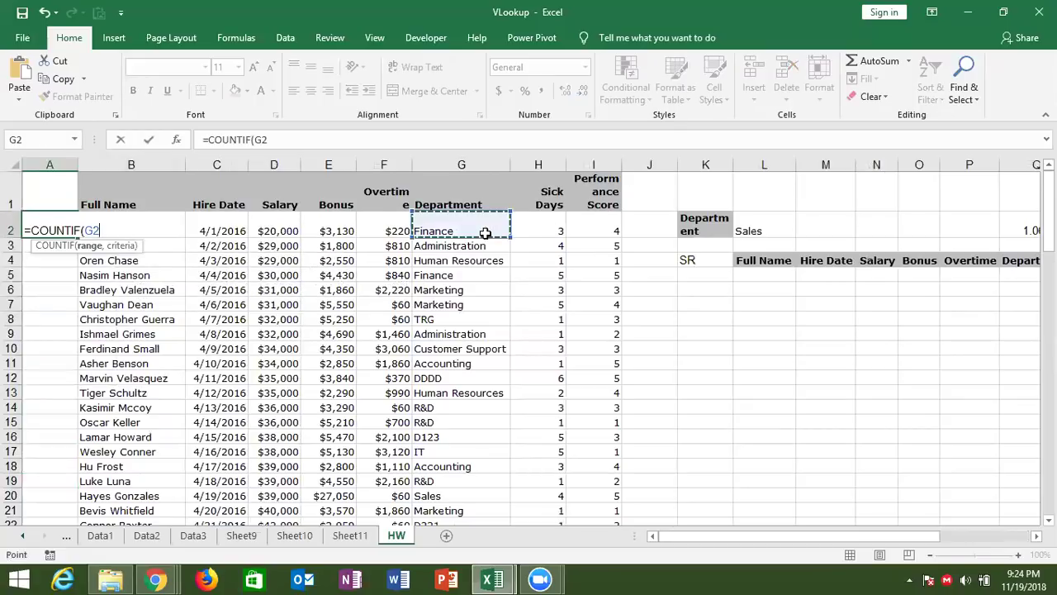
{"action": "key", "text": "F8"}
{"action": "type", "text": ":G2,"}
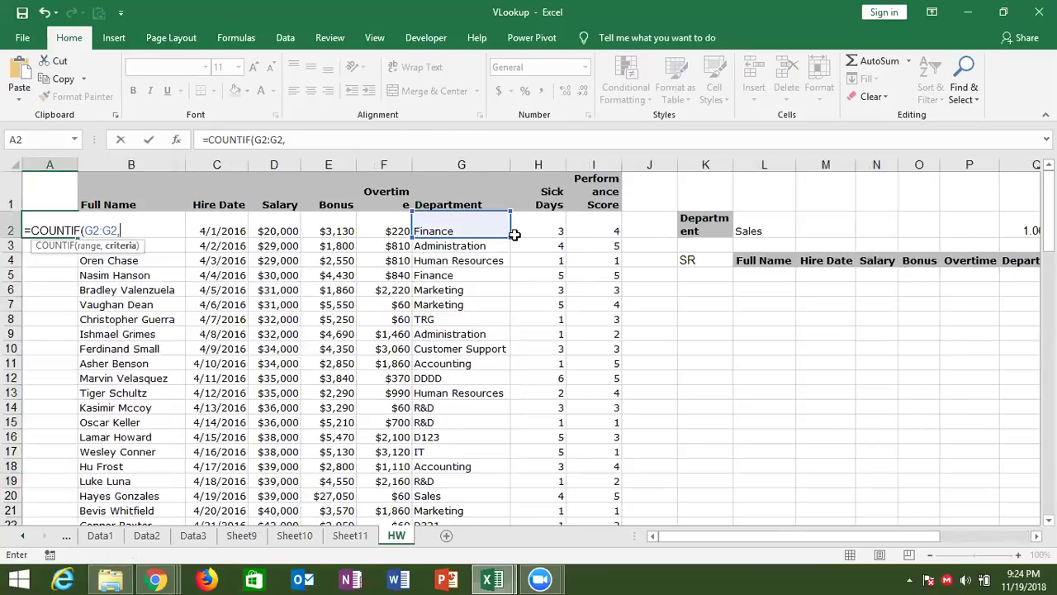
{"action": "left_click", "coordinate": [472, 229]}
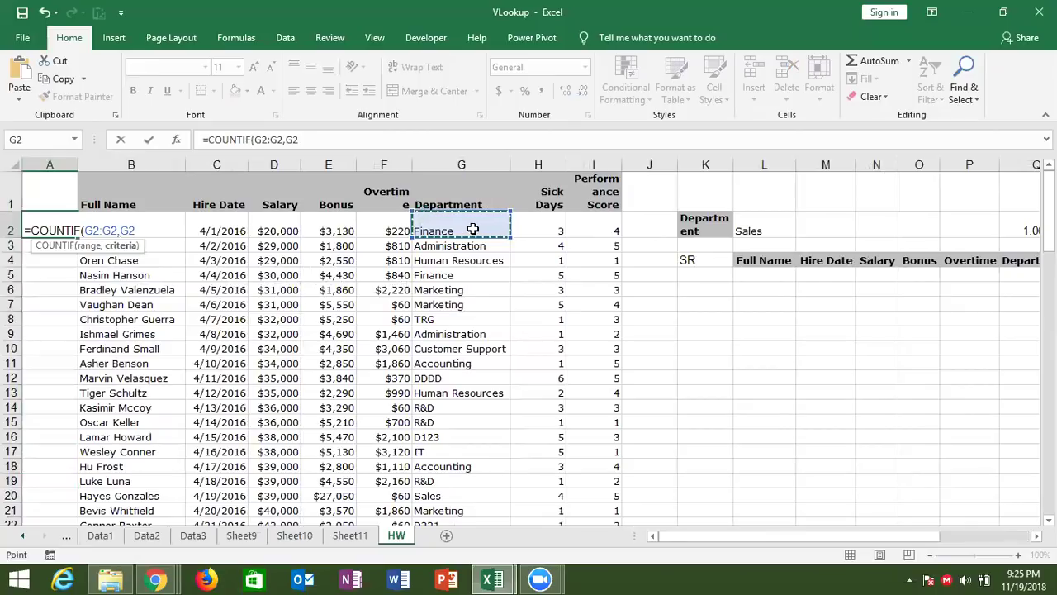
{"action": "key", "text": "Return"}
Lock the range start so A2 reads =COUNTIF($G$2:G2,G2)
{"action": "key", "text": "Up"}
{"action": "left_click", "coordinate": [264, 140]}
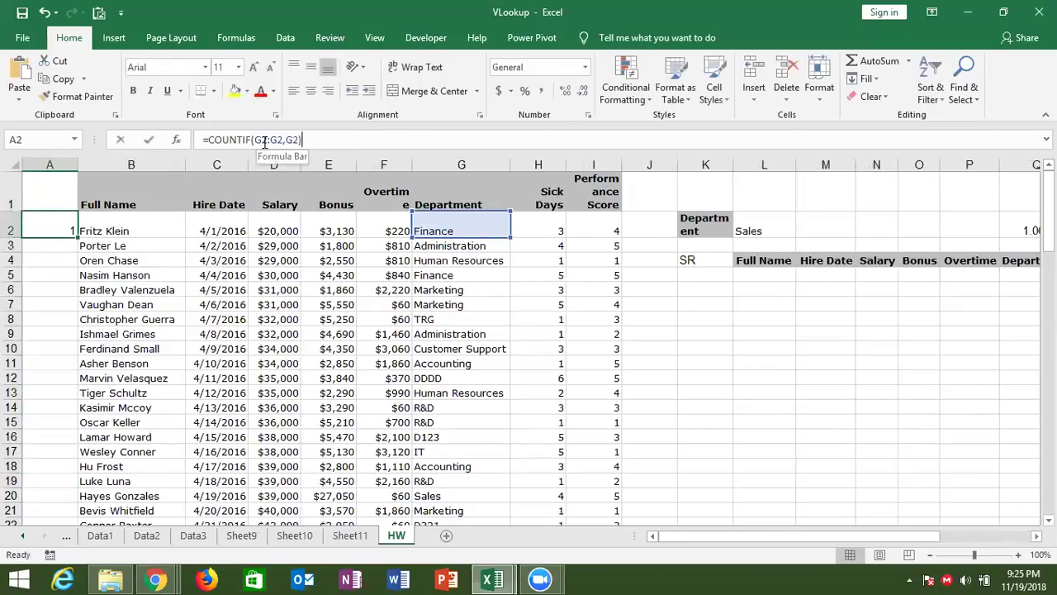
{"action": "left_click", "coordinate": [265, 142]}
{"action": "double_click", "coordinate": [265, 140]}
{"action": "key", "text": "Return"}
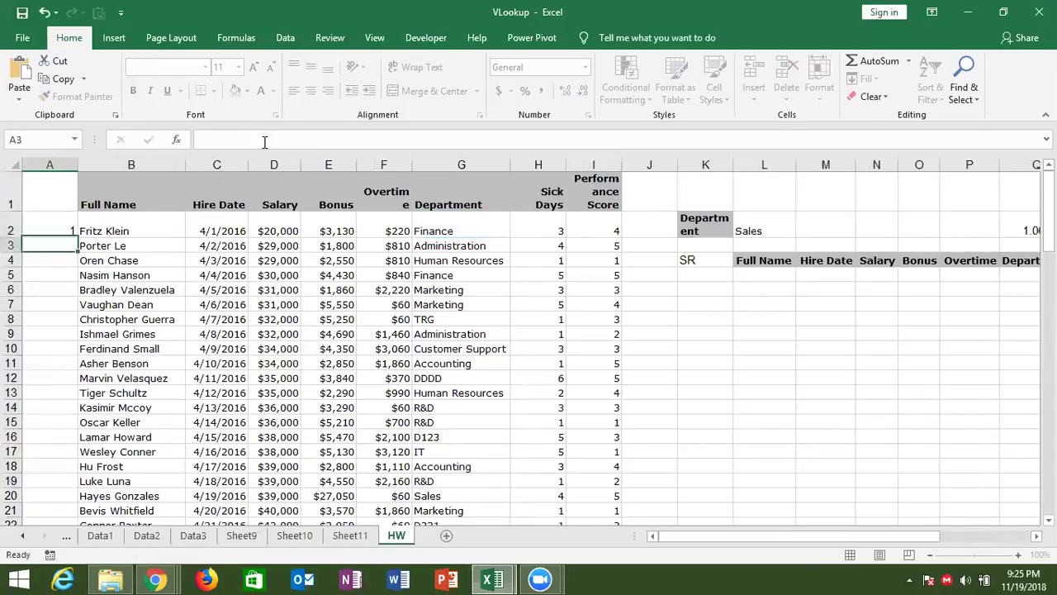
{"action": "key", "text": "Up"}
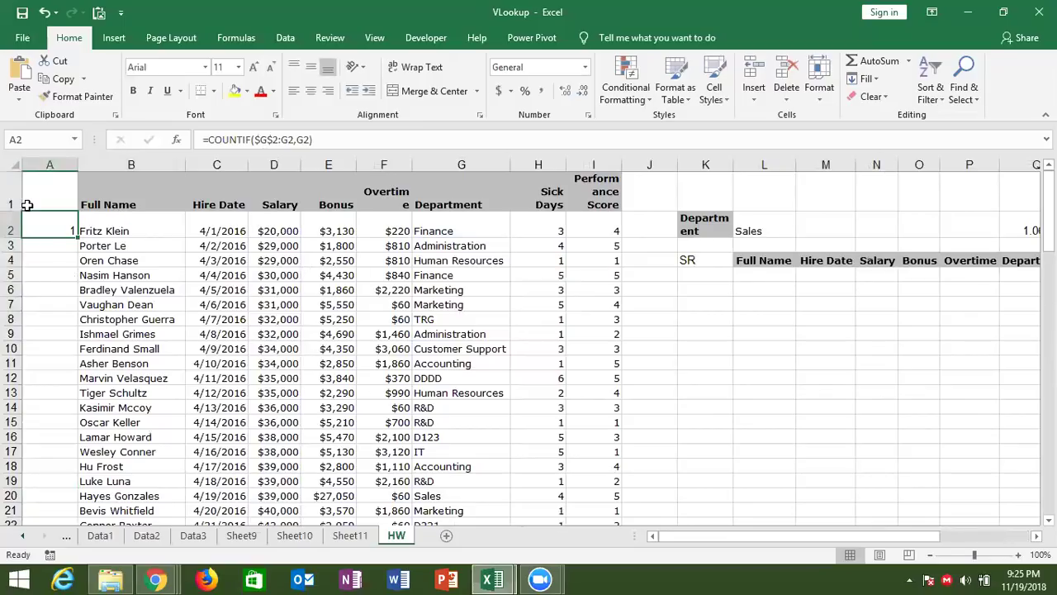
Fill the running count formula down column A to row 101 and check the copies
{"action": "double_click", "coordinate": [77, 238]}
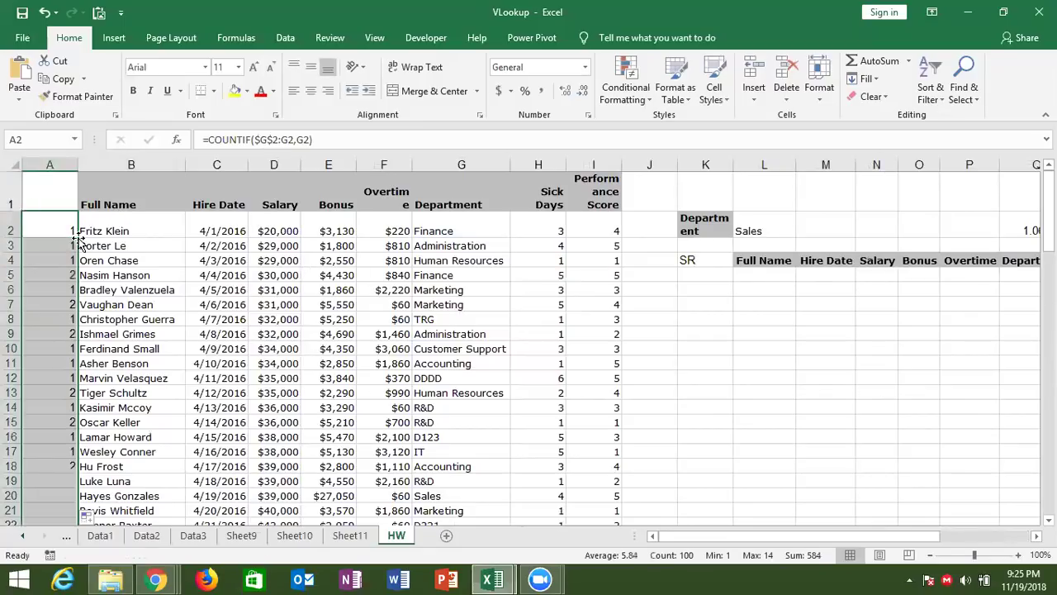
{"action": "left_click", "coordinate": [71, 236]}
{"action": "key", "text": "Down"}
{"action": "key", "text": "Down"}
{"action": "key", "text": "Down"}
{"action": "key", "text": "Down"}
{"action": "key", "text": "Down"}
{"action": "key", "text": "Down"}
{"action": "key", "text": "Down"}
{"action": "key", "text": "Down"}
{"action": "key", "text": "Down"}
{"action": "key", "text": "Down"}
{"action": "key", "text": "Down"}
{"action": "key", "text": "Down"}
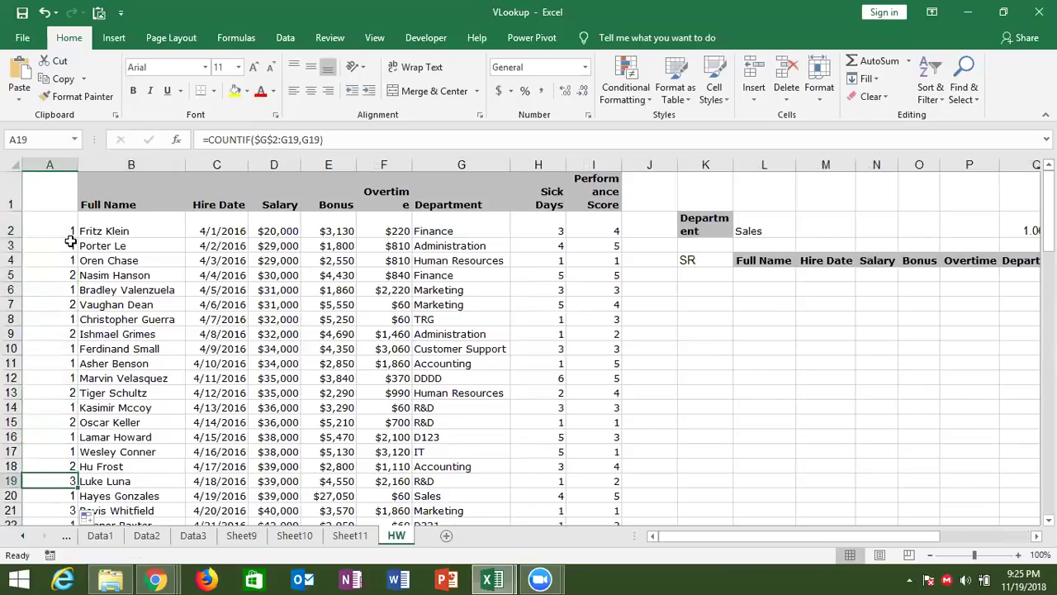
{"action": "key", "text": "Down"}
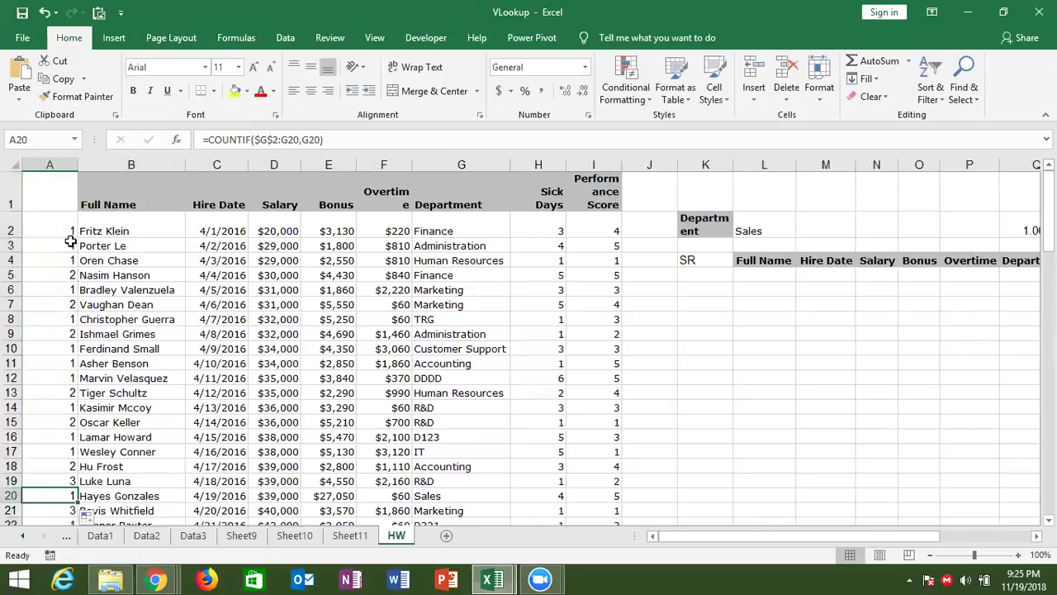
{"action": "key", "text": "Down"}
{"action": "key", "text": "Down"}
{"action": "key", "text": "Down"}
{"action": "key", "text": "Down"}
{"action": "key", "text": "Down"}
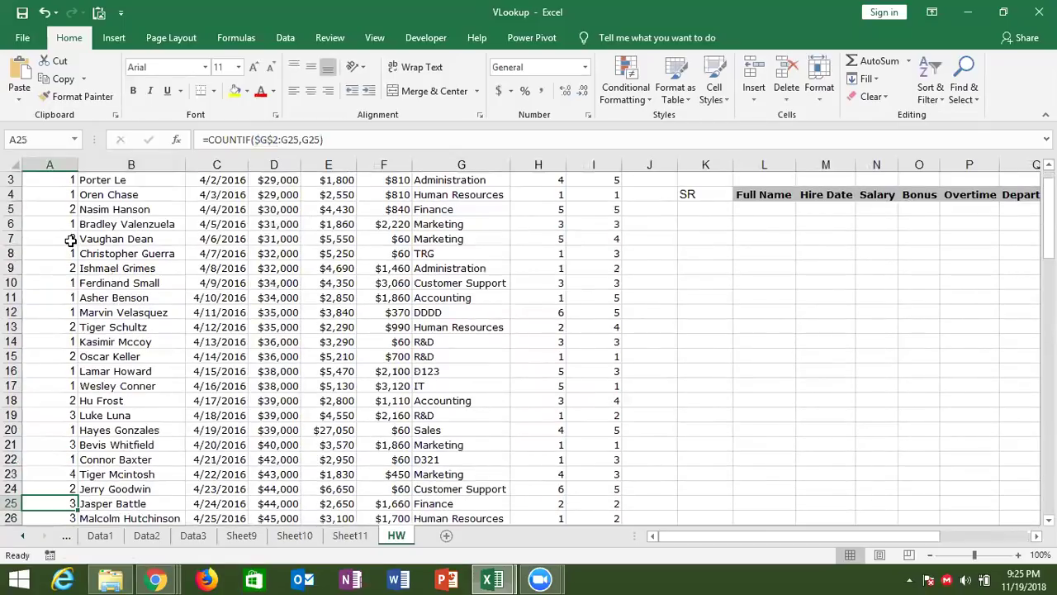
{"action": "key", "text": "ctrl+Home"}
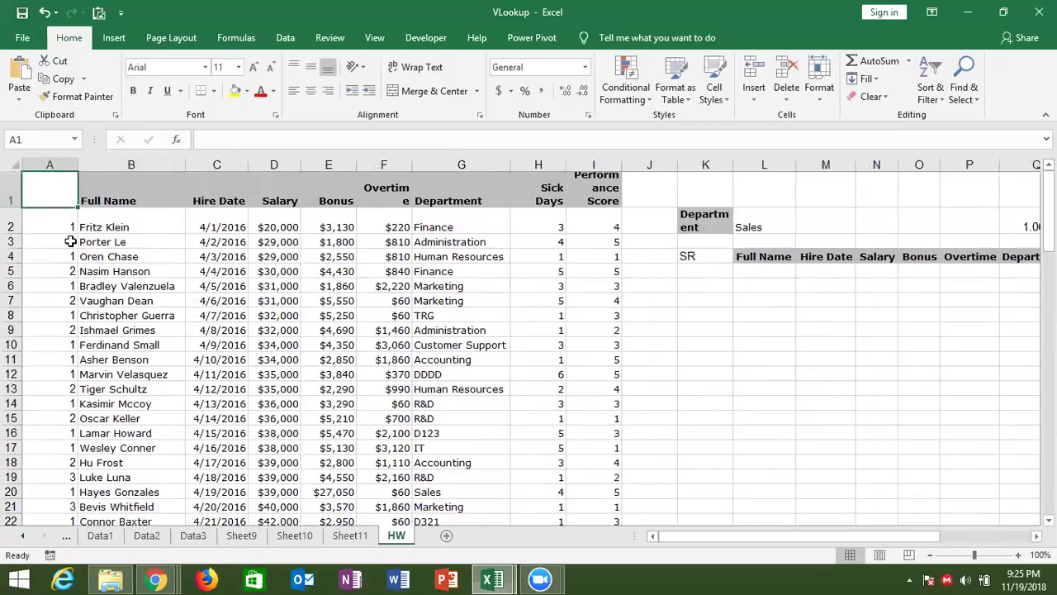
Filter the Department column to Accounting only and review the running counts
{"action": "key", "text": "ctrl+shift+l"}
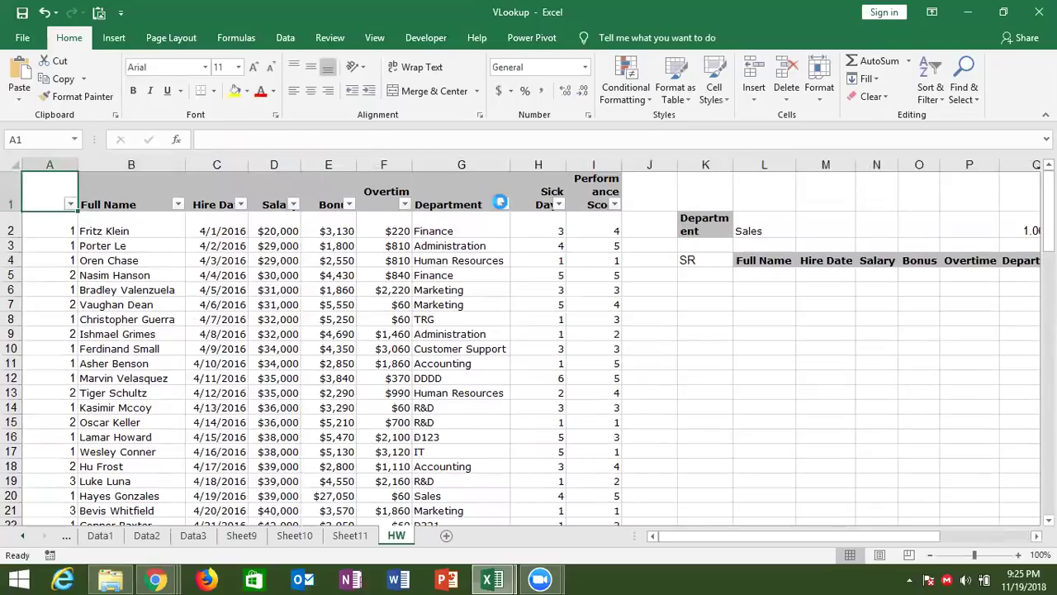
{"action": "left_click", "coordinate": [502, 204]}
{"action": "left_click", "coordinate": [353, 354]}
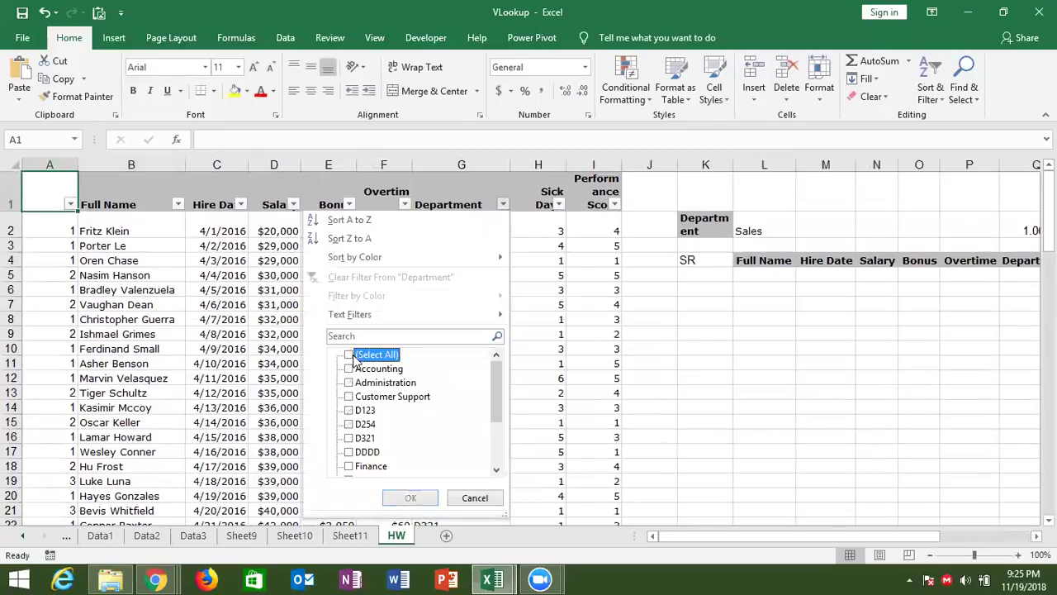
{"action": "left_click", "coordinate": [350, 369]}
{"action": "key", "text": "Return"}
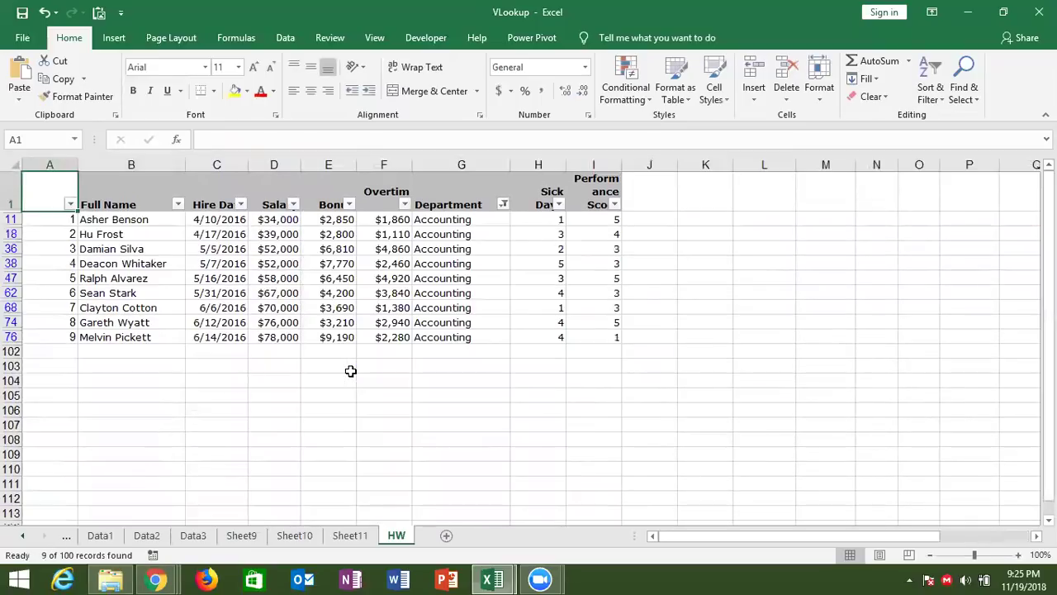
{"action": "key", "text": "Down"}
{"action": "key", "text": "Down"}
{"action": "key", "text": "Down"}
{"action": "key", "text": "Down"}
{"action": "key", "text": "Down"}
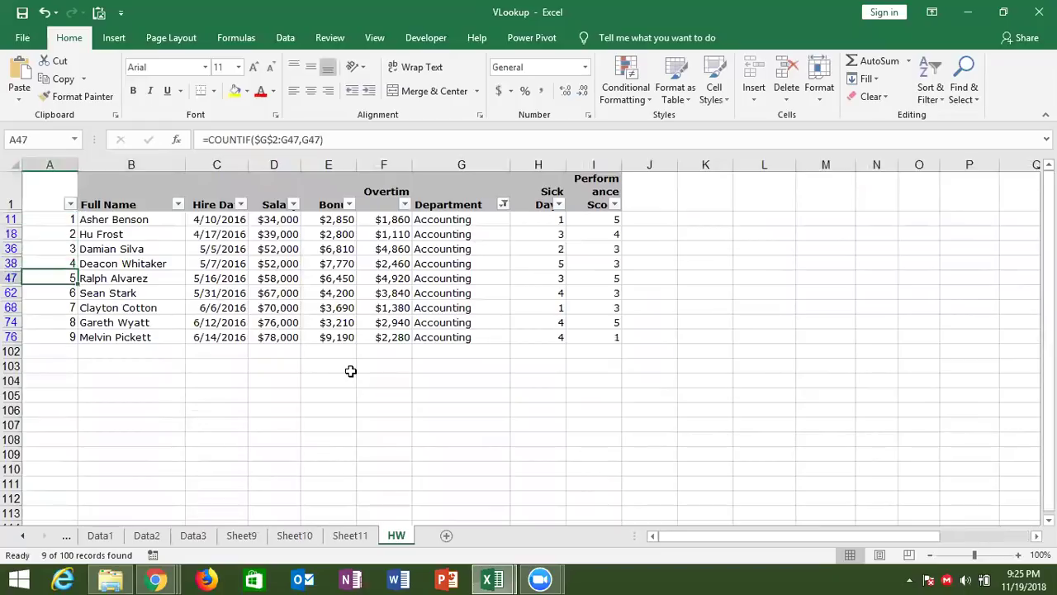
{"action": "key", "text": "Down"}
{"action": "key", "text": "Down"}
{"action": "key", "text": "Down"}
{"action": "key", "text": "Down"}
{"action": "key", "text": "Down"}
{"action": "key", "text": "Up"}
{"action": "key", "text": "Up"}
{"action": "key", "text": "Up"}
{"action": "key", "text": "Up"}
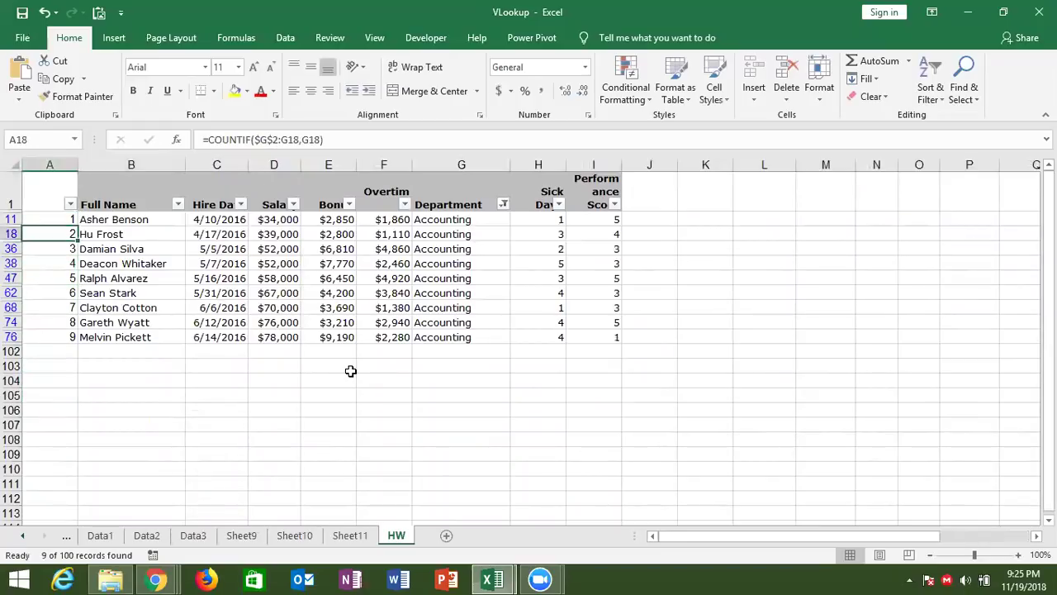
{"action": "key", "text": "Up"}
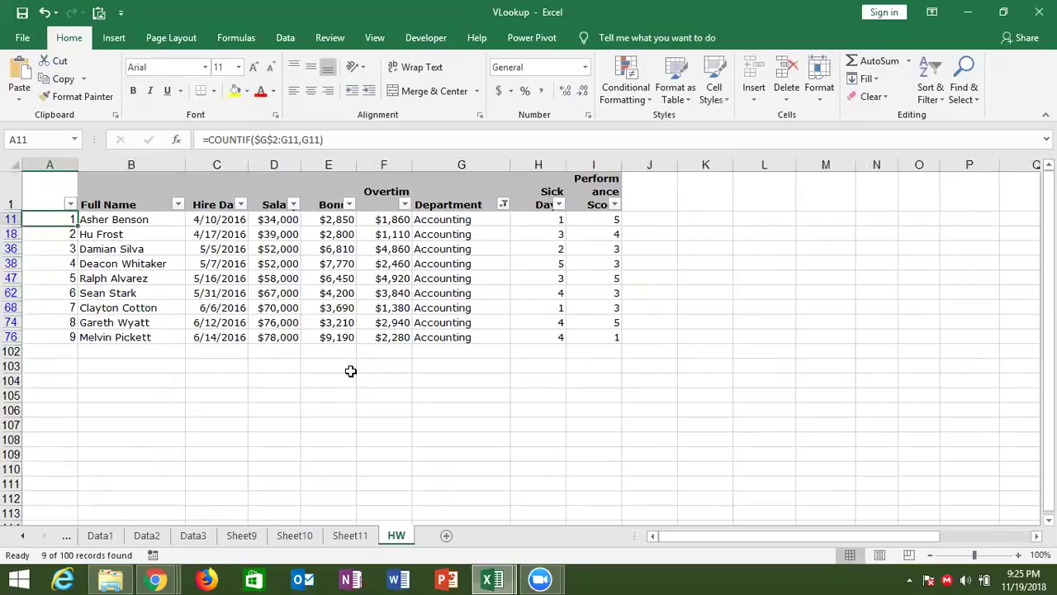
Clear the Department filter and turn filtering off on the headers
{"action": "key", "text": "alt+a"}
{"action": "key", "text": "c"}
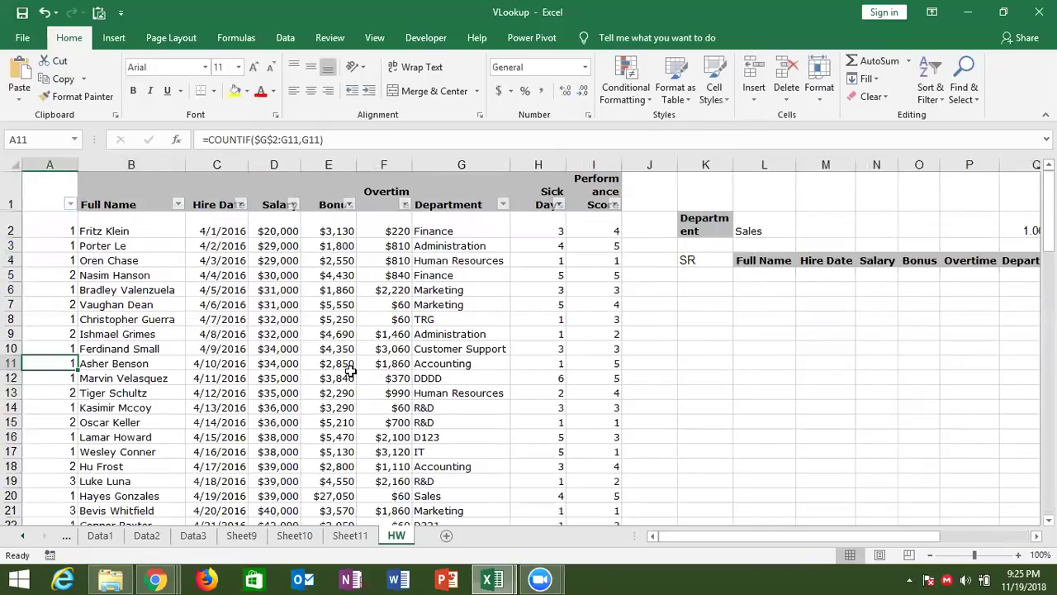
{"action": "key", "text": "ctrl+shift+l"}
{"action": "key", "text": "ctrl+Up"}
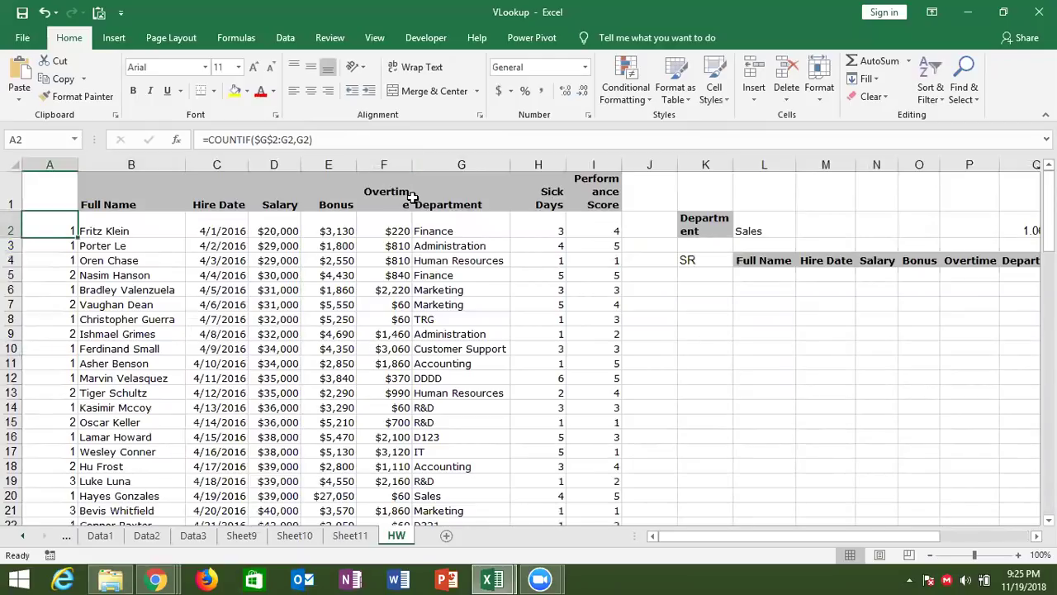
Change A2 to =COUNTIF($G$2:G2,G2)&"-"&G2 and fill it down column A
{"action": "left_click", "coordinate": [443, 139]}
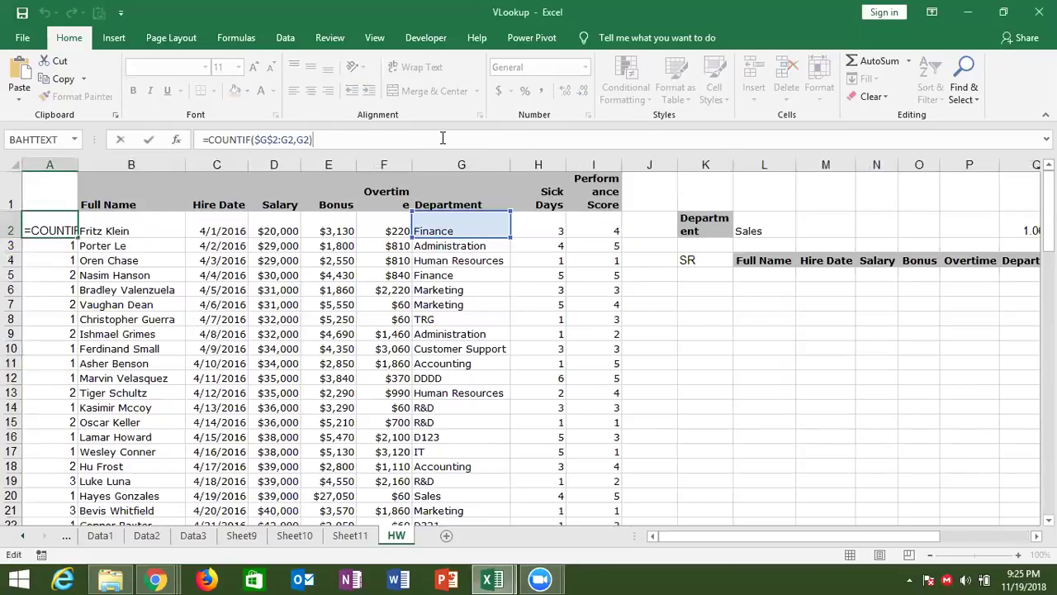
{"action": "type", "text": "&"}
{"action": "type", "text": "\"-"}
{"action": "key", "text": "Return"}
{"action": "key", "text": "Down"}
{"action": "key", "text": "Down"}
{"action": "key", "text": "Down"}
{"action": "key", "text": "Down"}
{"action": "key", "text": "Down"}
{"action": "key", "text": "Down"}
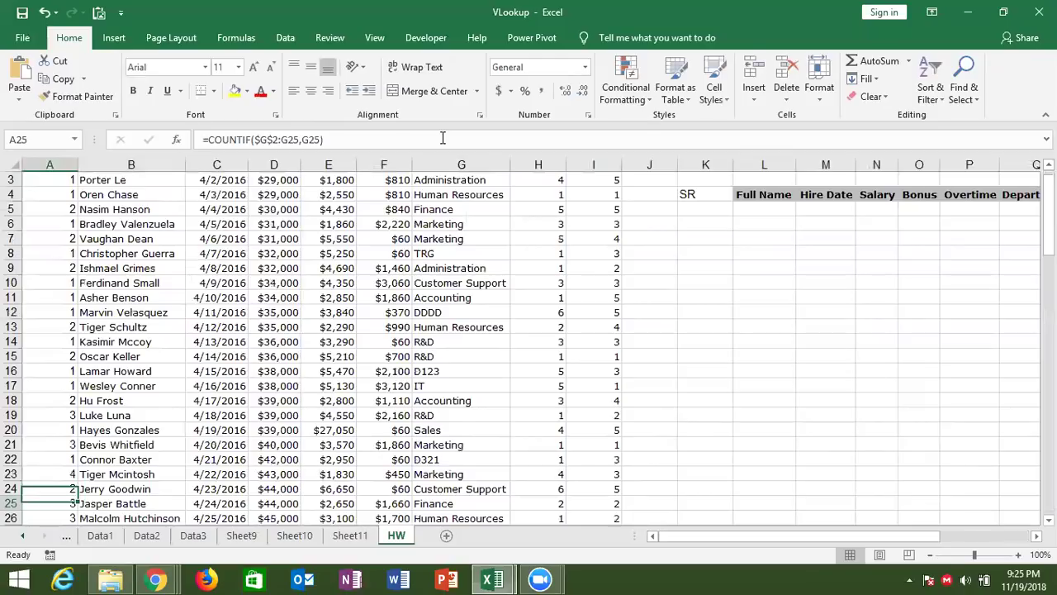
{"action": "key", "text": "ctrl+Home"}
{"action": "key", "text": "Down"}
{"action": "left_click", "coordinate": [424, 139]}
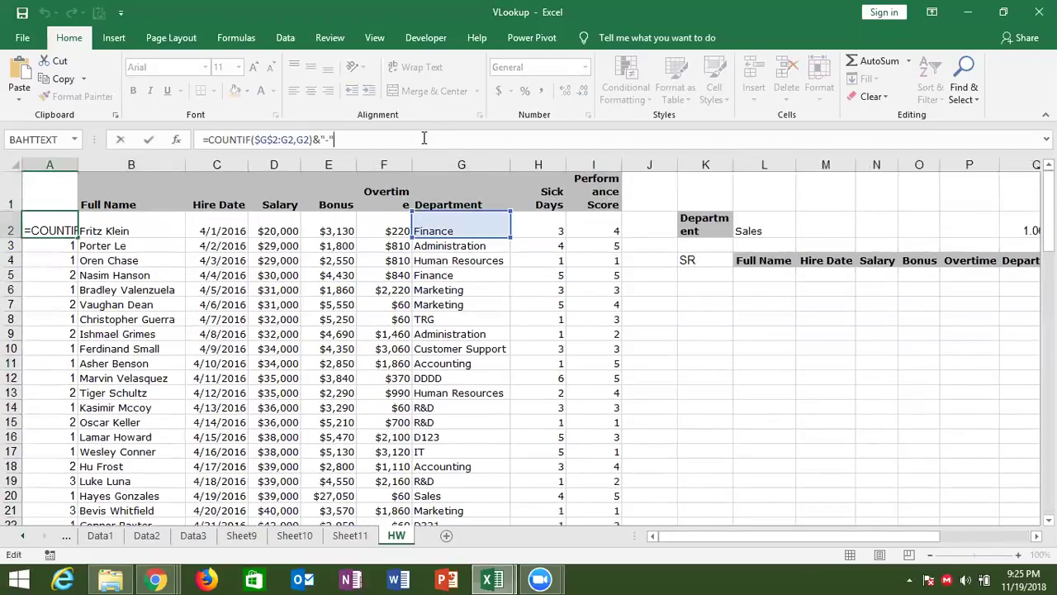
{"action": "type", "text": "&"}
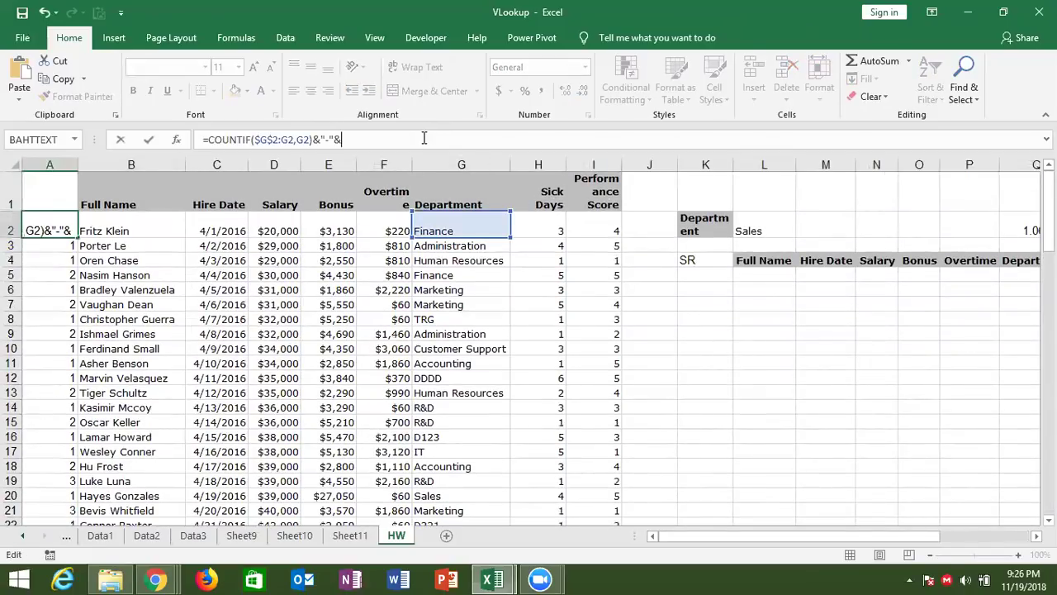
{"action": "left_click", "coordinate": [430, 232]}
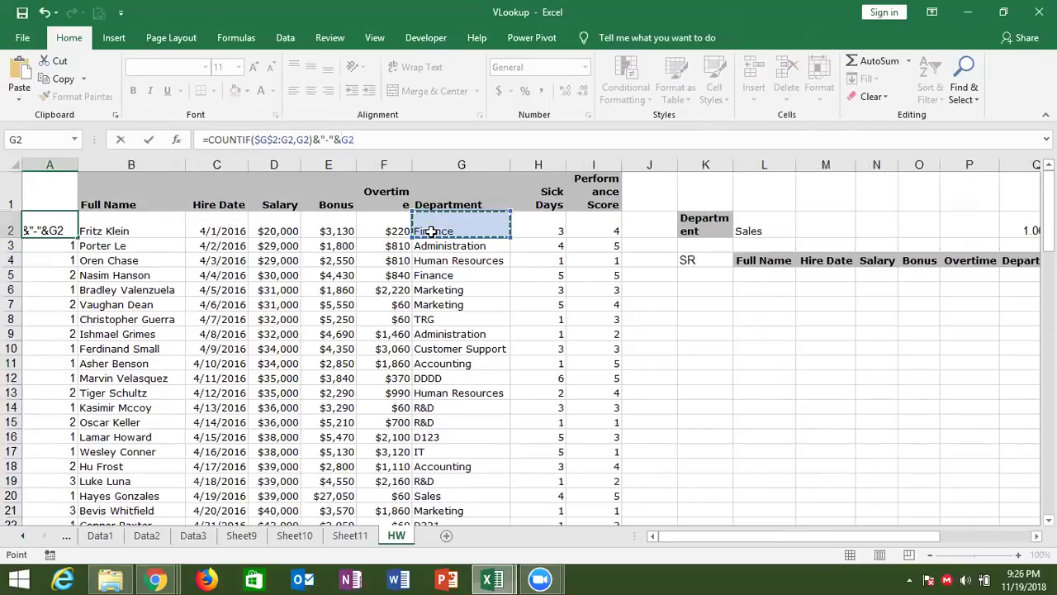
{"action": "key", "text": "Return"}
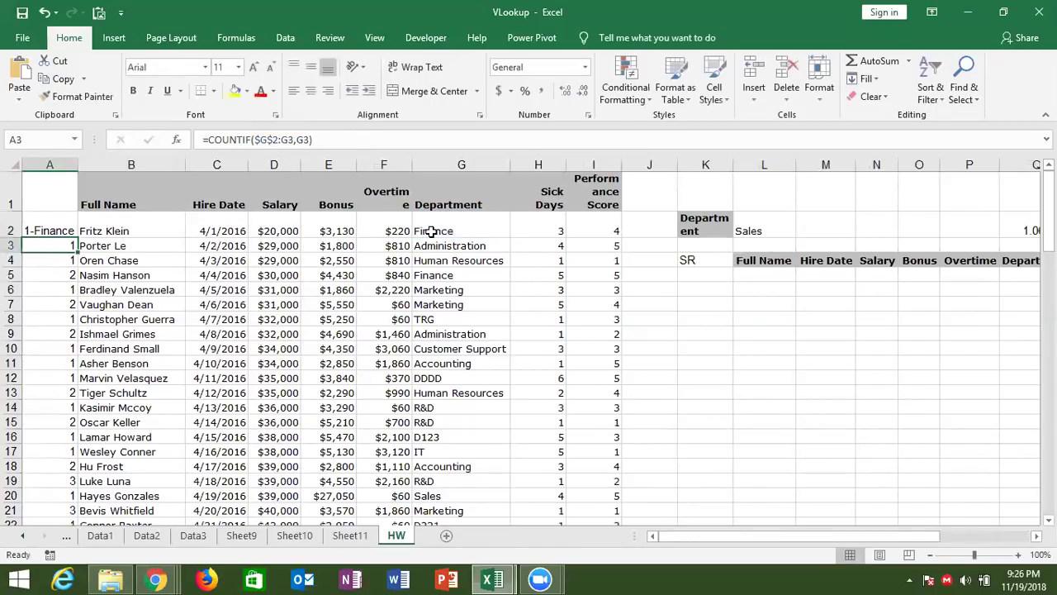
{"action": "key", "text": "Up"}
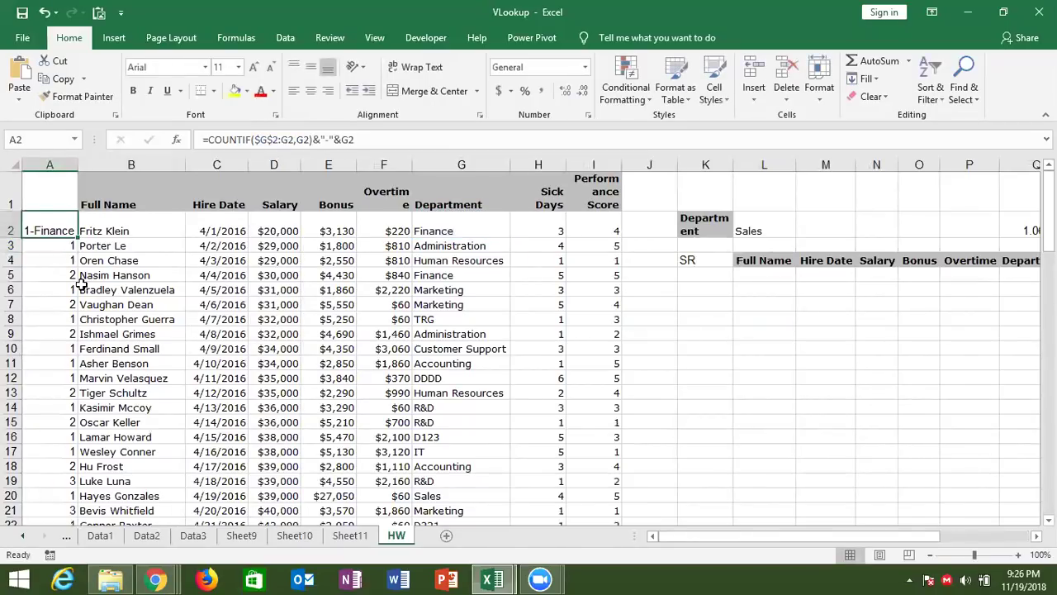
{"action": "double_click", "coordinate": [77, 237]}
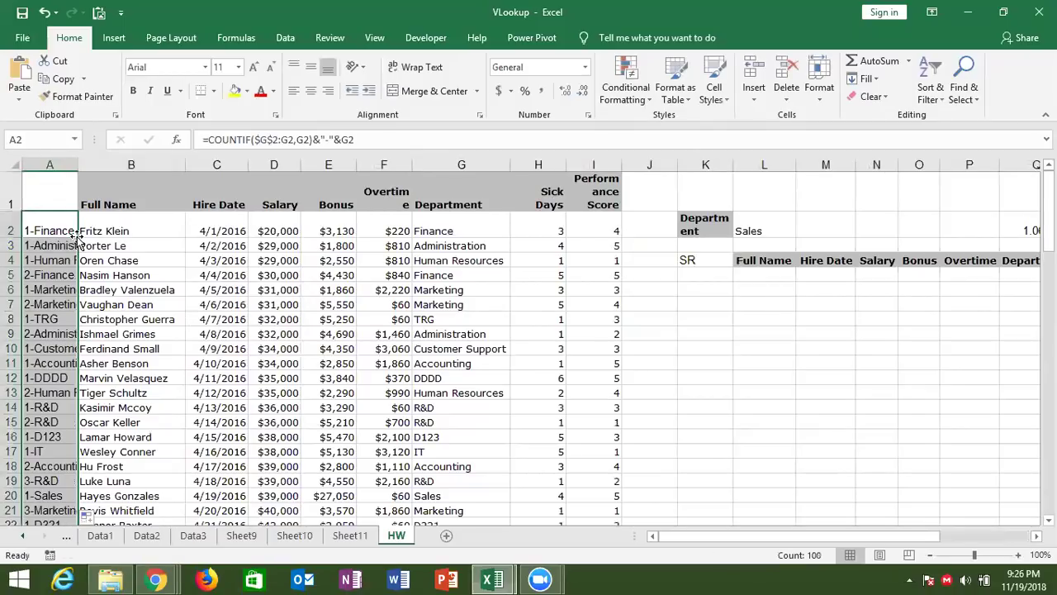
Enter =COUNTIF(G:G,L2) in M2 to count the Sales department, giving 13
{"action": "key", "text": "ctrl+Down"}
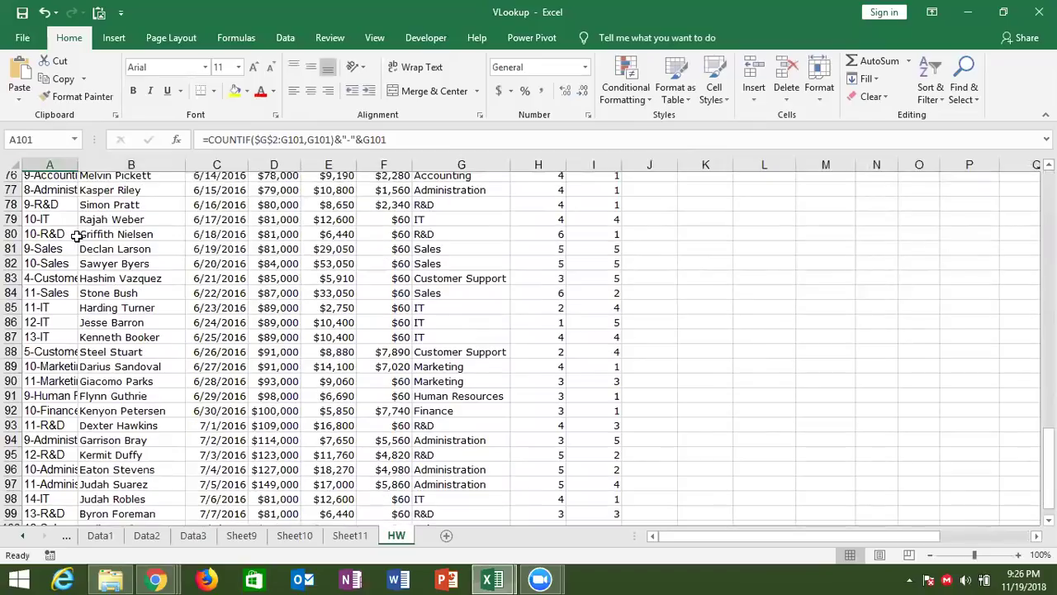
{"action": "key", "text": "ctrl+Home"}
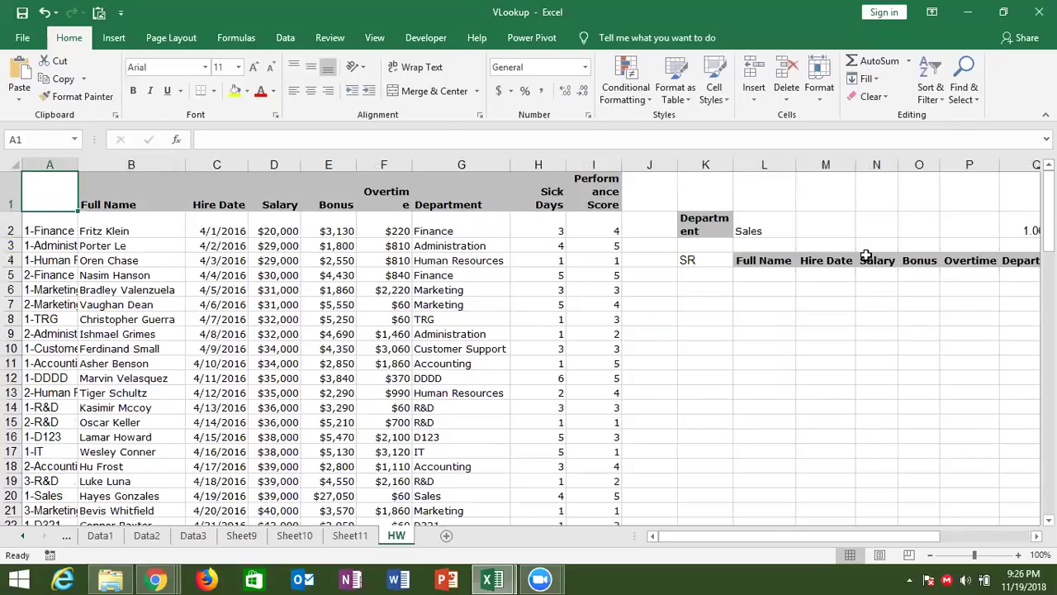
{"action": "left_click", "coordinate": [706, 270]}
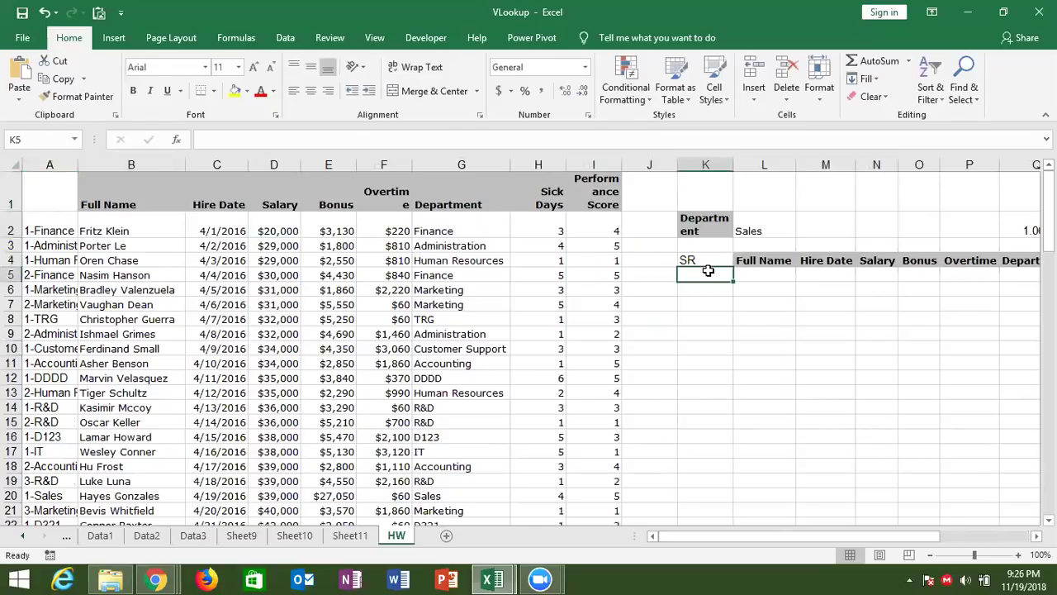
{"action": "left_click", "coordinate": [816, 228]}
{"action": "type", "text": "=c"}
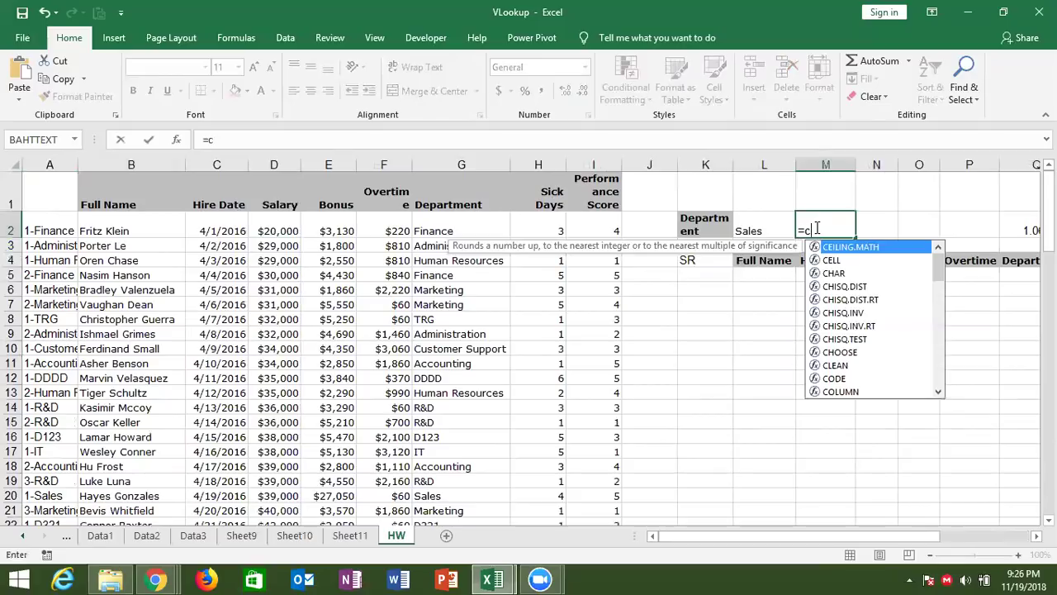
{"action": "type", "text": "ou"}
{"action": "key", "text": "Down"}
{"action": "key", "text": "Down"}
{"action": "key", "text": "Down"}
{"action": "key", "text": "Tab"}
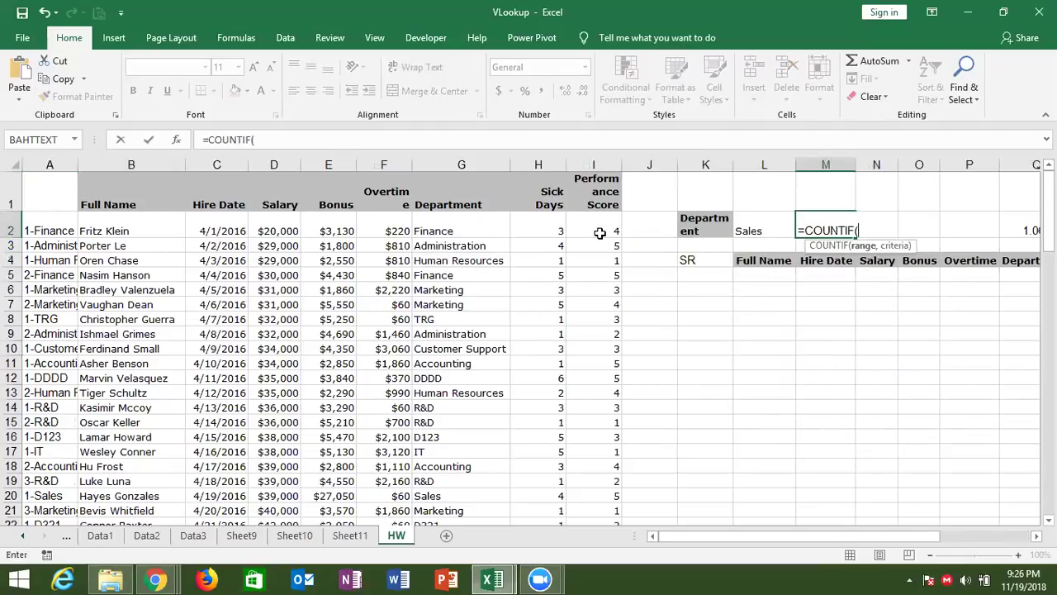
{"action": "left_click", "coordinate": [454, 158]}
{"action": "type", "text": ","}
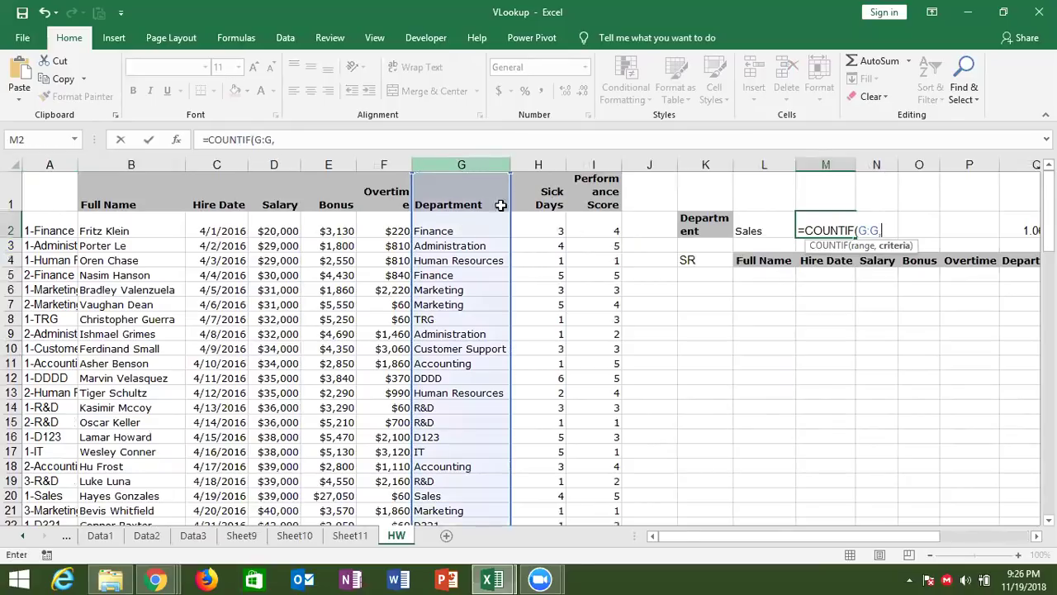
{"action": "left_click", "coordinate": [748, 230]}
{"action": "key", "text": "Return"}
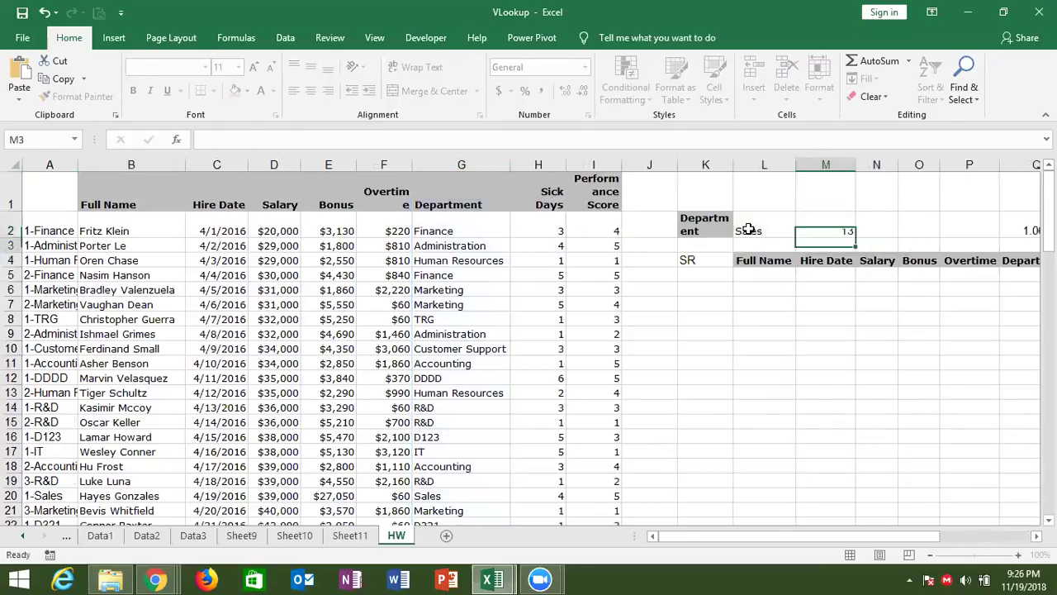
Start the SR column with serial number 1 in K5
{"action": "left_click", "coordinate": [710, 272]}
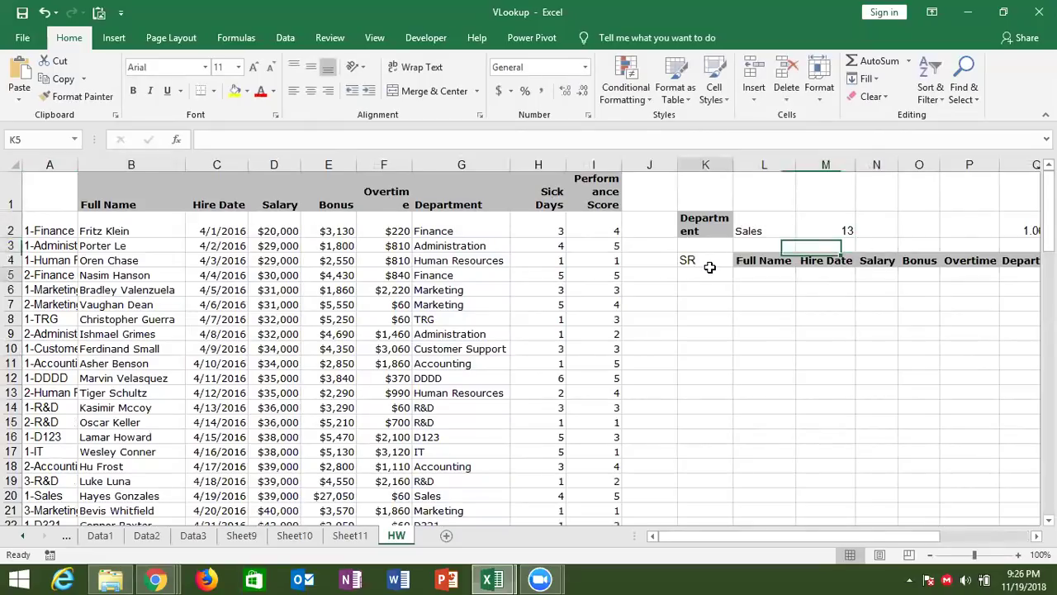
{"action": "type", "text": "1"}
{"action": "key", "text": "Return"}
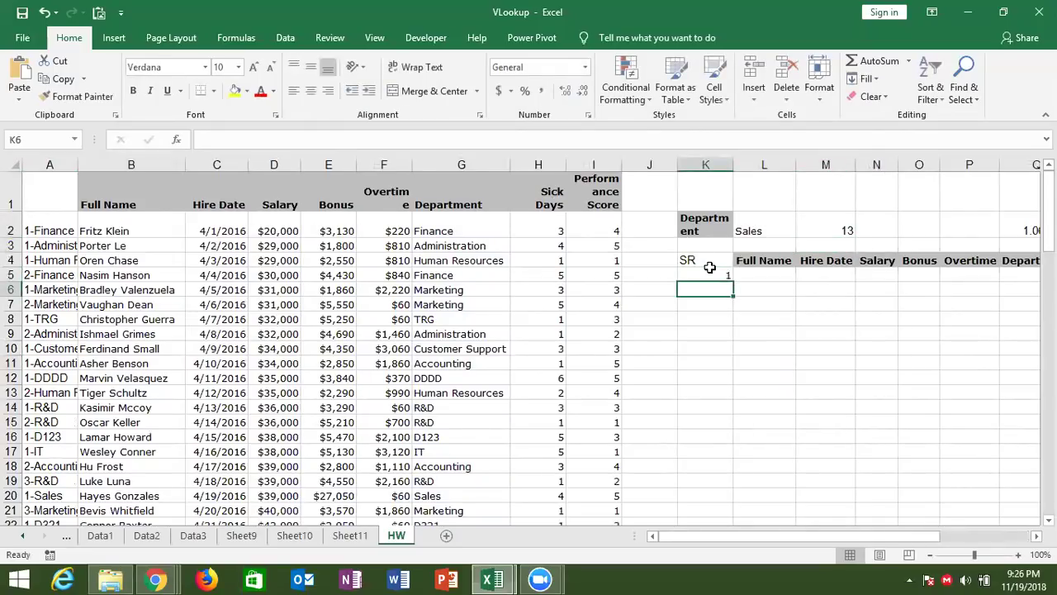
Enter =IF(K5+1>M2,"",K5+1) in K6 to produce the next serial number
{"action": "type", "text": "=if"}
{"action": "key", "text": "Tab"}
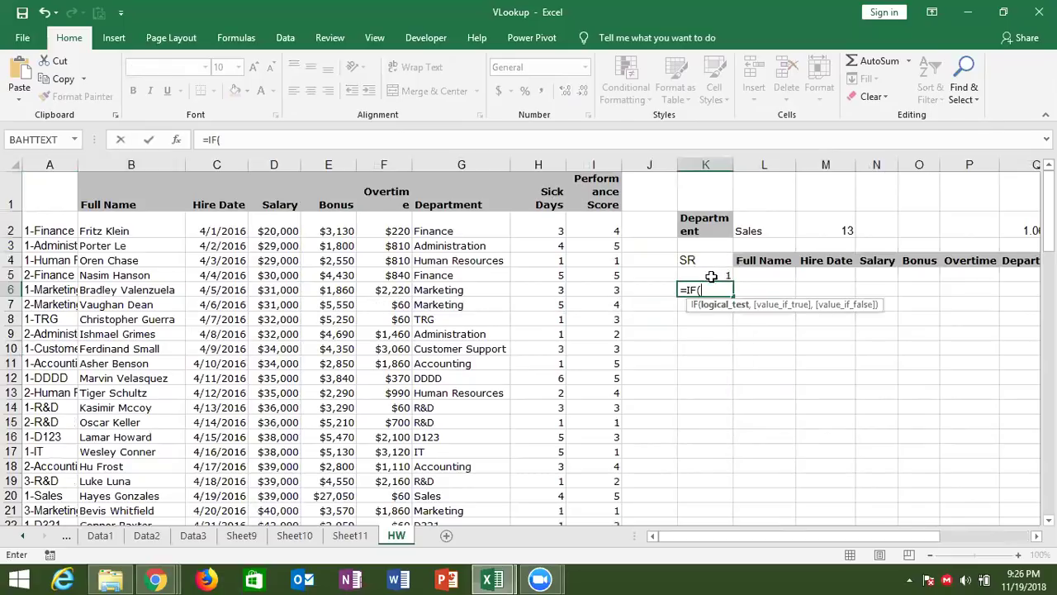
{"action": "left_click", "coordinate": [720, 274]}
{"action": "type", "text": "+1>"}
{"action": "left_click", "coordinate": [825, 230]}
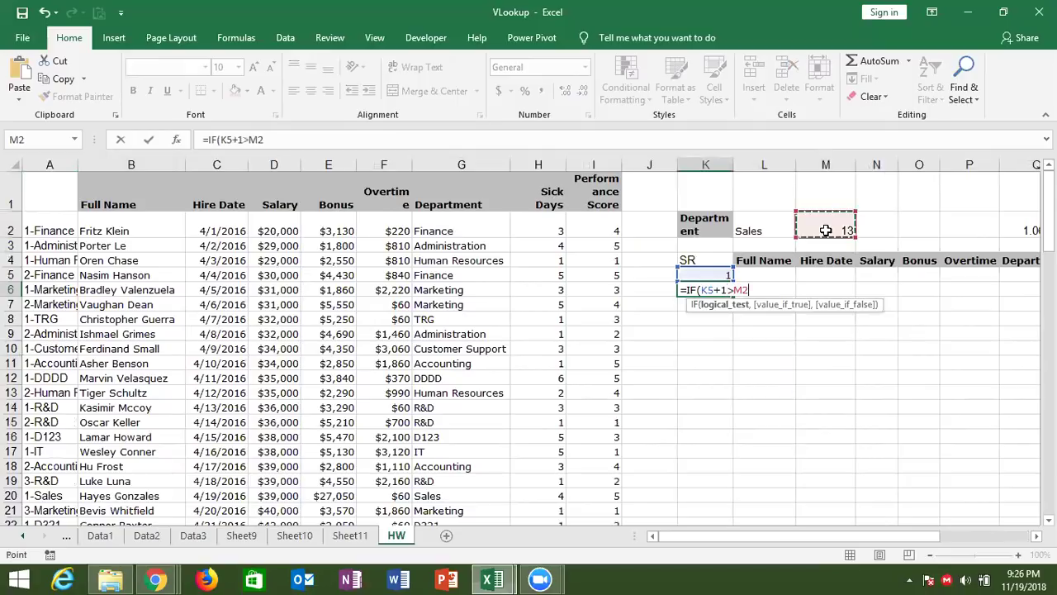
{"action": "type", "text": ",\"\""}
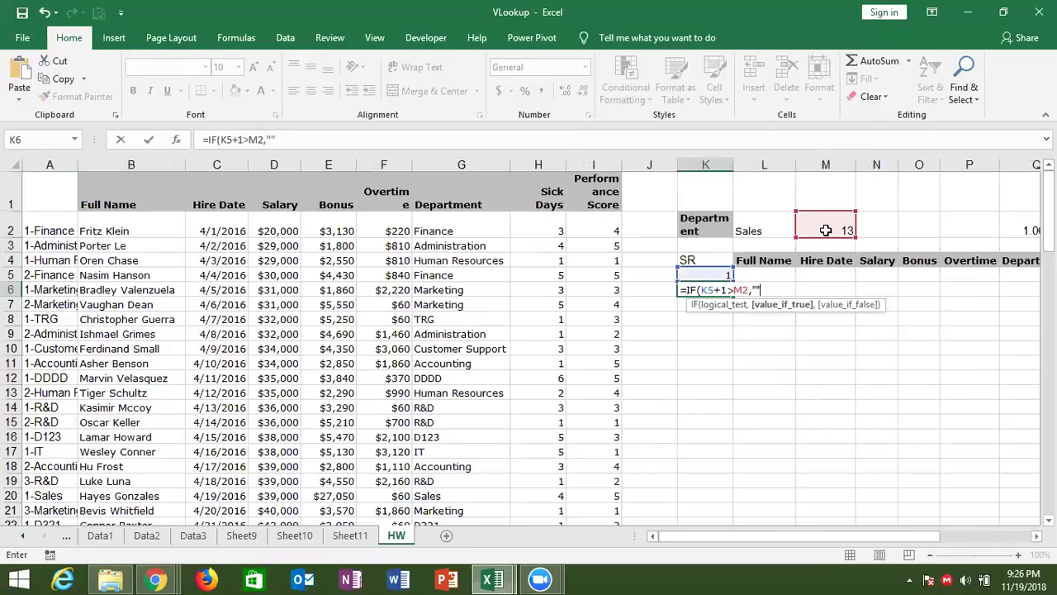
{"action": "type", "text": ","}
{"action": "key", "text": "BackSpace"}
{"action": "type", "text": ","}
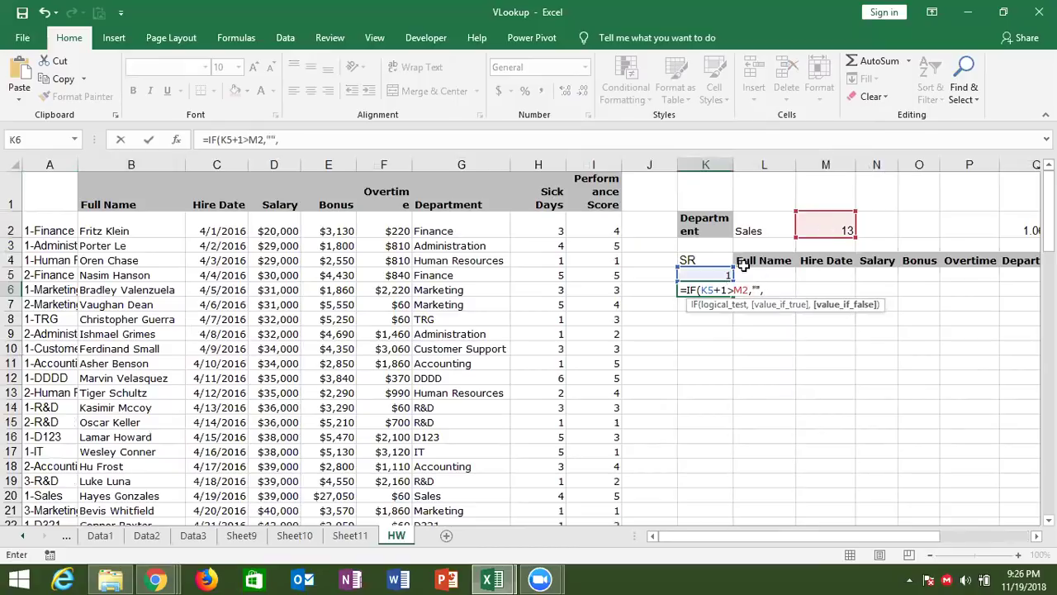
{"action": "left_click", "coordinate": [725, 275]}
{"action": "type", "text": "+1"}
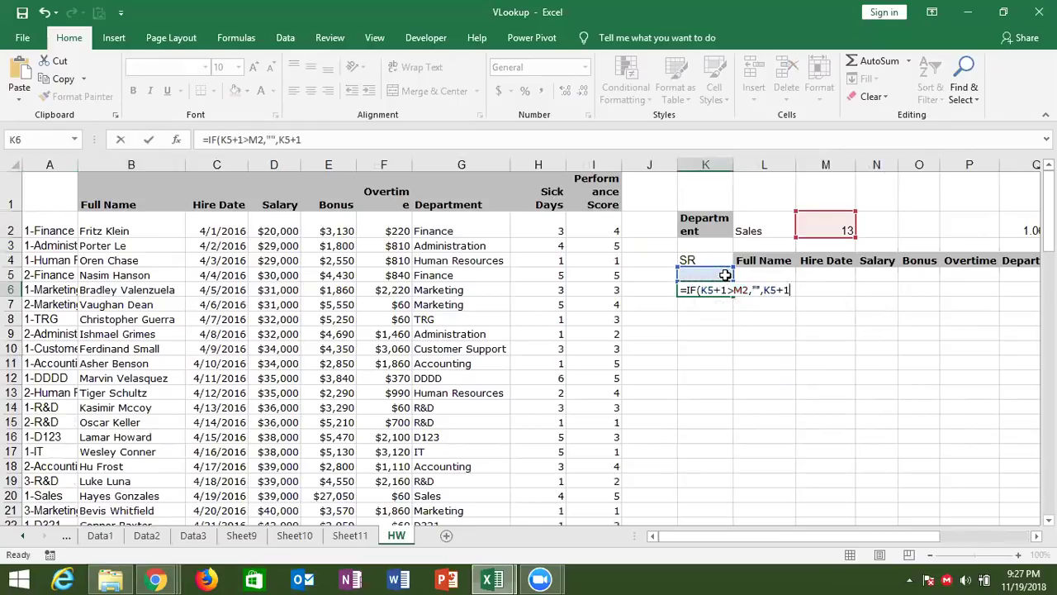
{"action": "key", "text": "Return"}
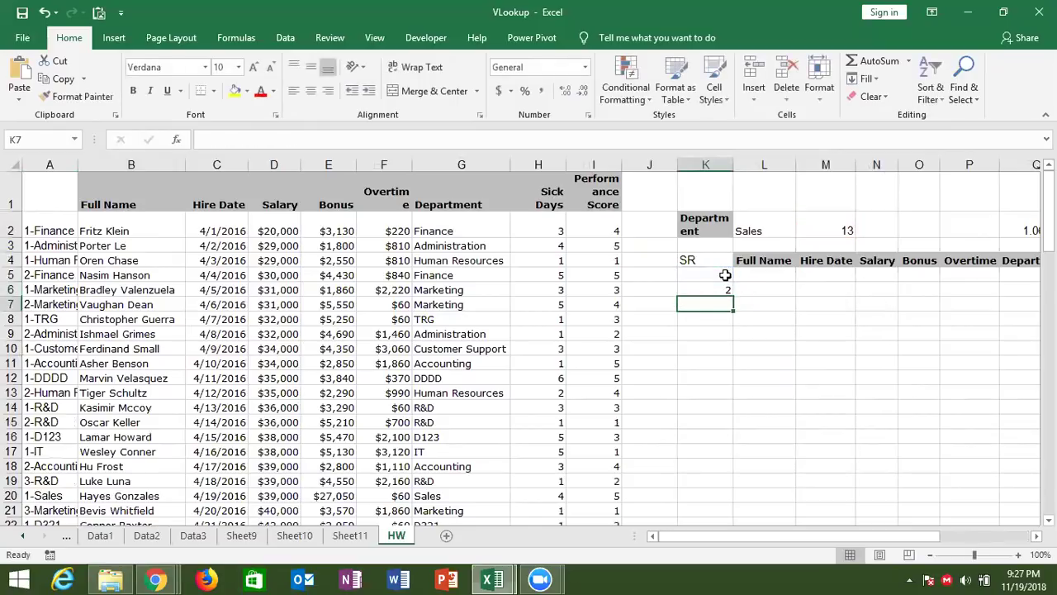
{"action": "key", "text": "Up"}
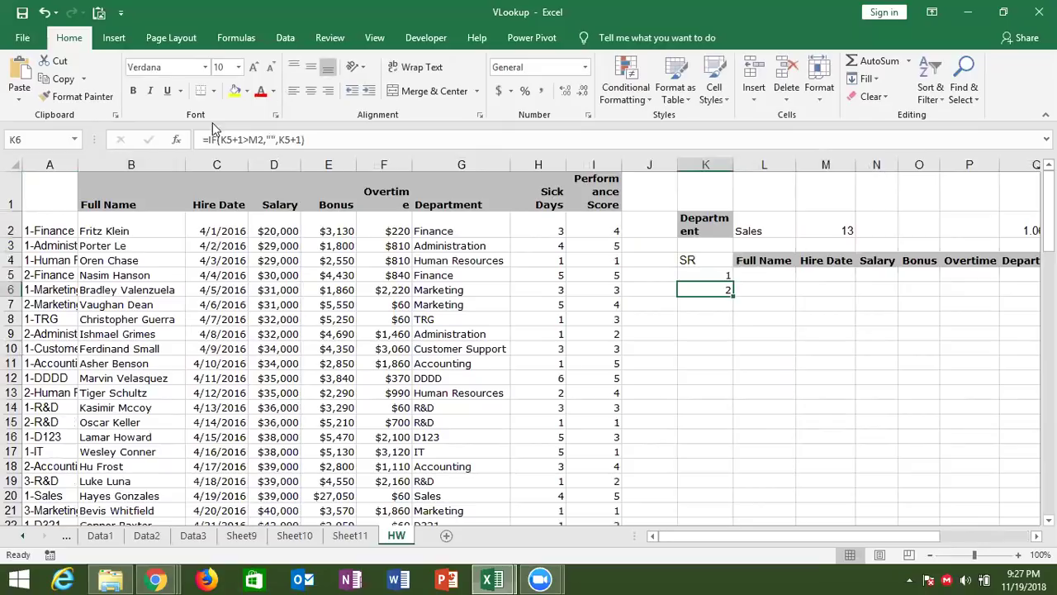
Wrap the K6 formula in IFERROR so errors return a blank
{"action": "left_click", "coordinate": [207, 138]}
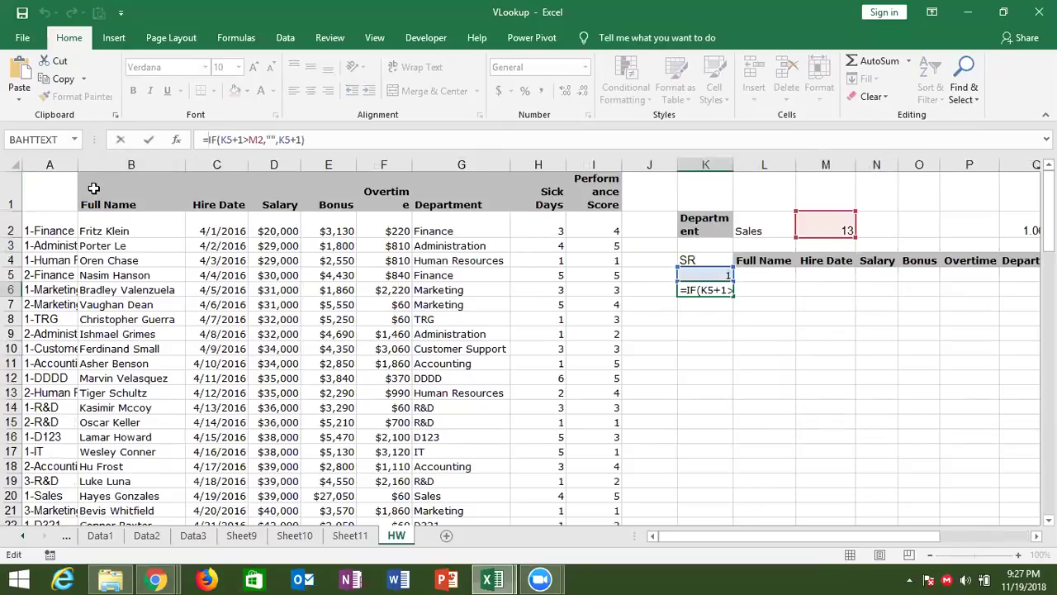
{"action": "type", "text": "if"}
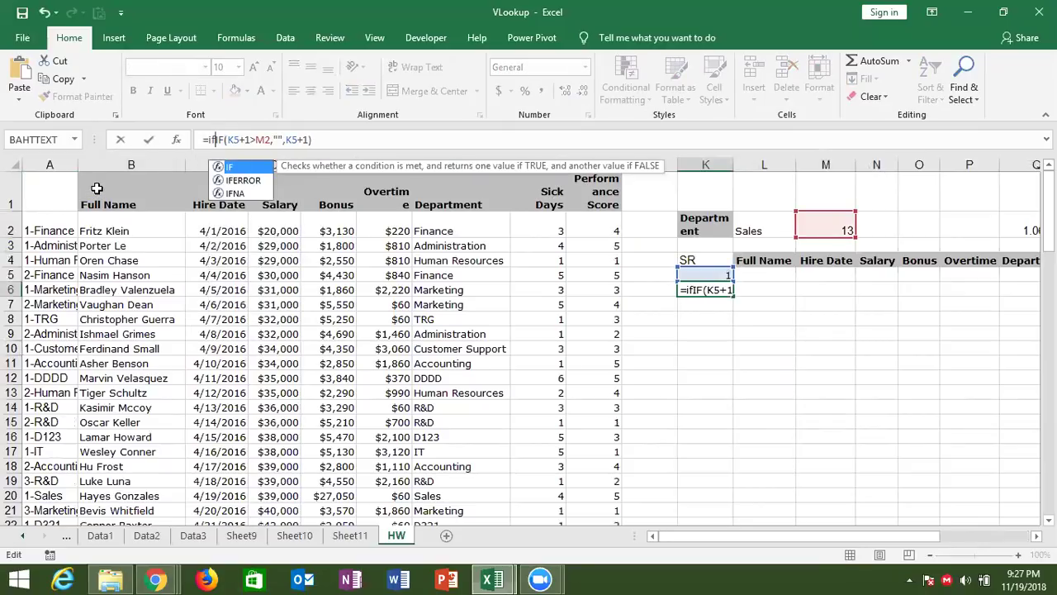
{"action": "key", "text": "Down"}
{"action": "key", "text": "Tab"}
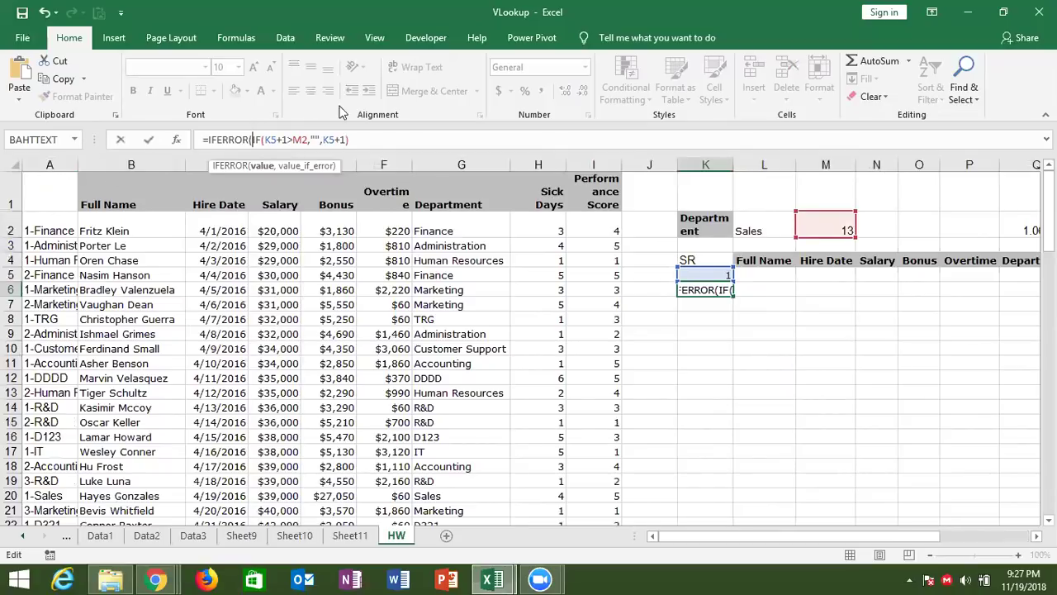
{"action": "type", "text": ",\""}
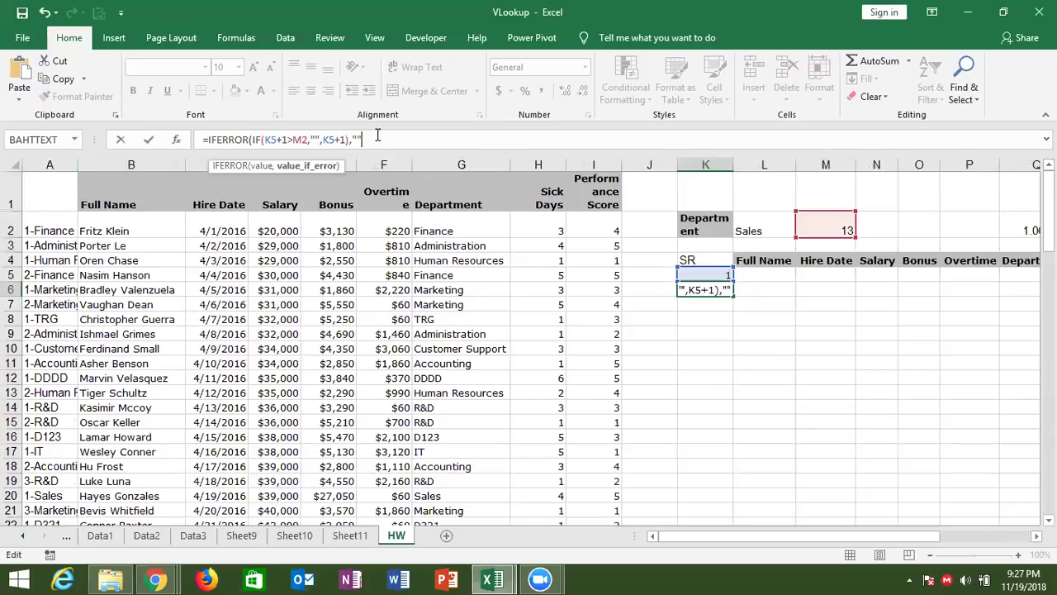
{"action": "key", "text": "Return"}
{"action": "key", "text": "Return"}
{"action": "key", "text": "Up"}
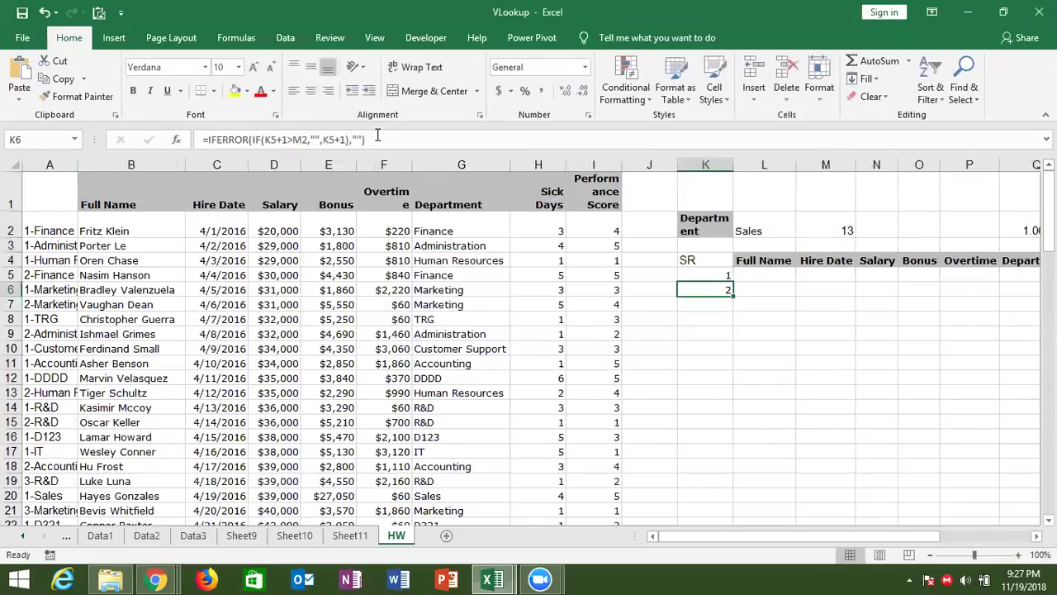
Fill the serial formula down column K, then undo the fill
{"action": "left_click_drag", "start_coordinate": [730, 285], "coordinate": [776, 576]}
{"action": "key", "text": "ctrl+Up"}
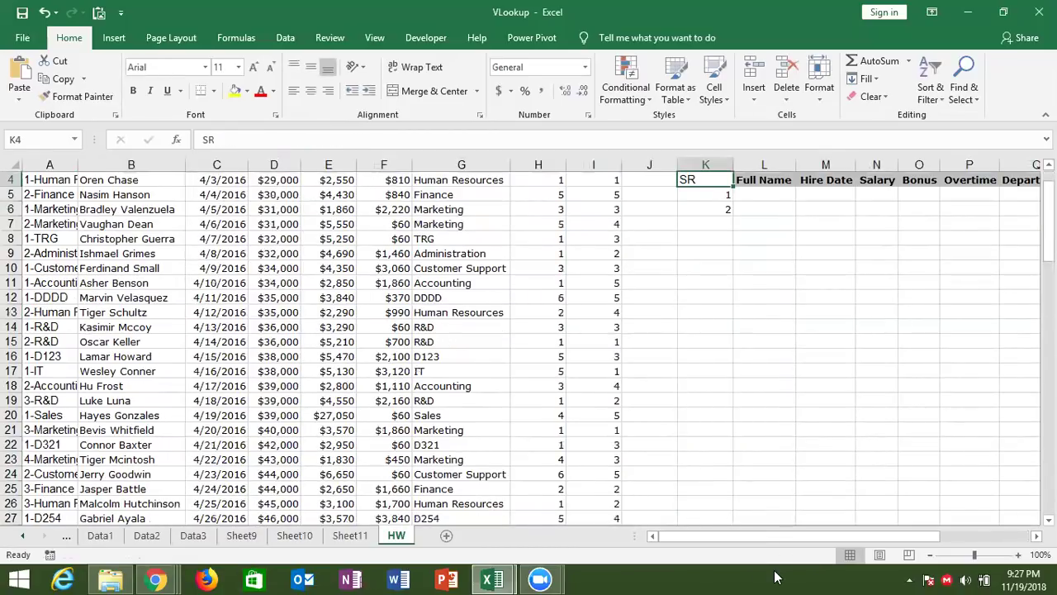
{"action": "key", "text": "ctrl+z"}
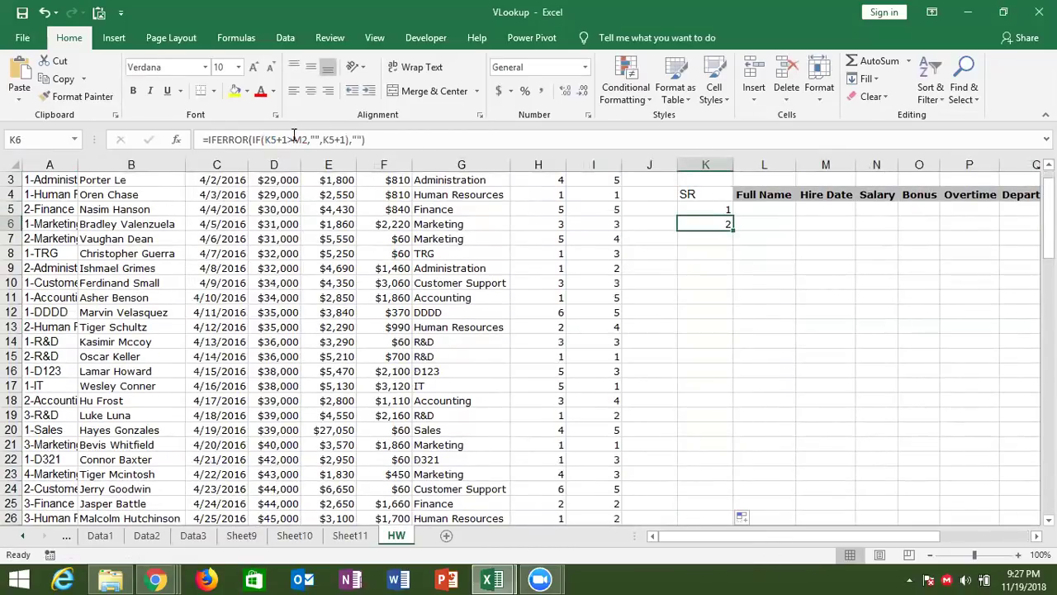
{"action": "left_click", "coordinate": [301, 140]}
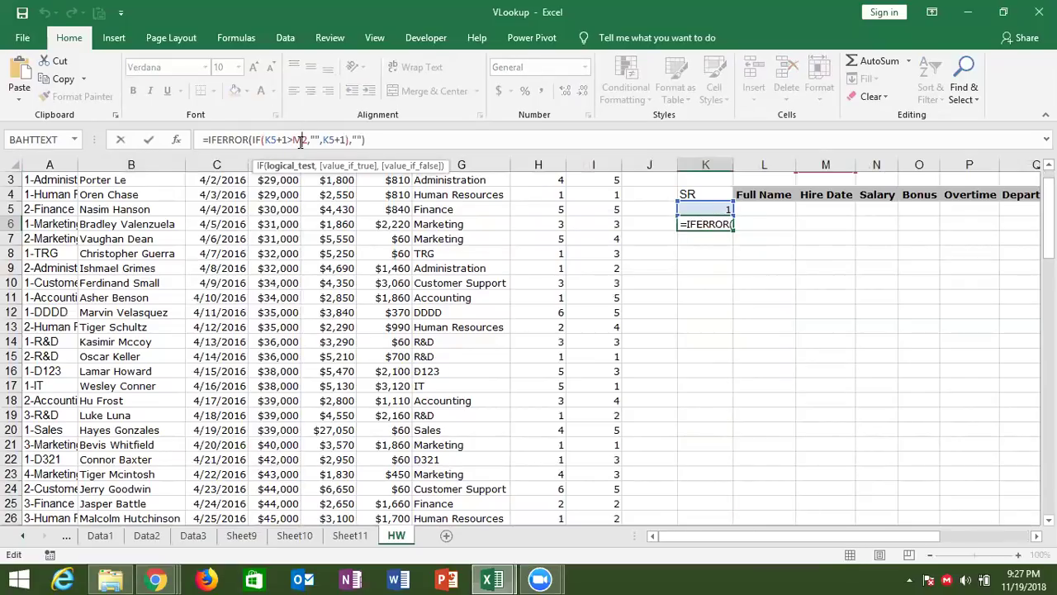
{"action": "key", "text": "ctrl+Return"}
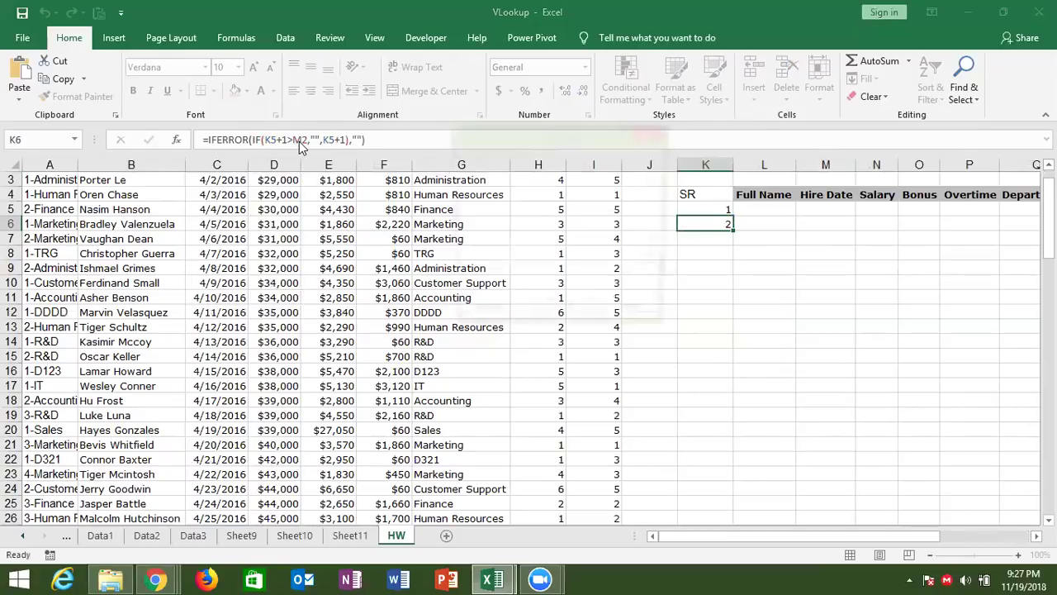
{"action": "key", "text": "F5"}
{"action": "key", "text": "Escape"}
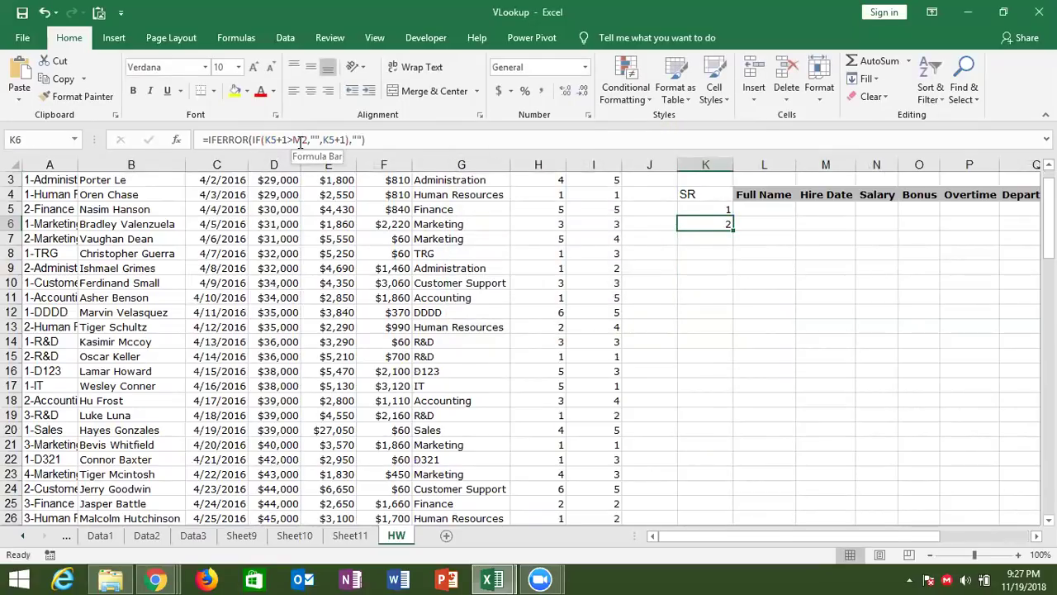
Lock the count as $M$2 in K6 and fill it down to row 38, giving serials 1 to 13
{"action": "left_click", "coordinate": [300, 141]}
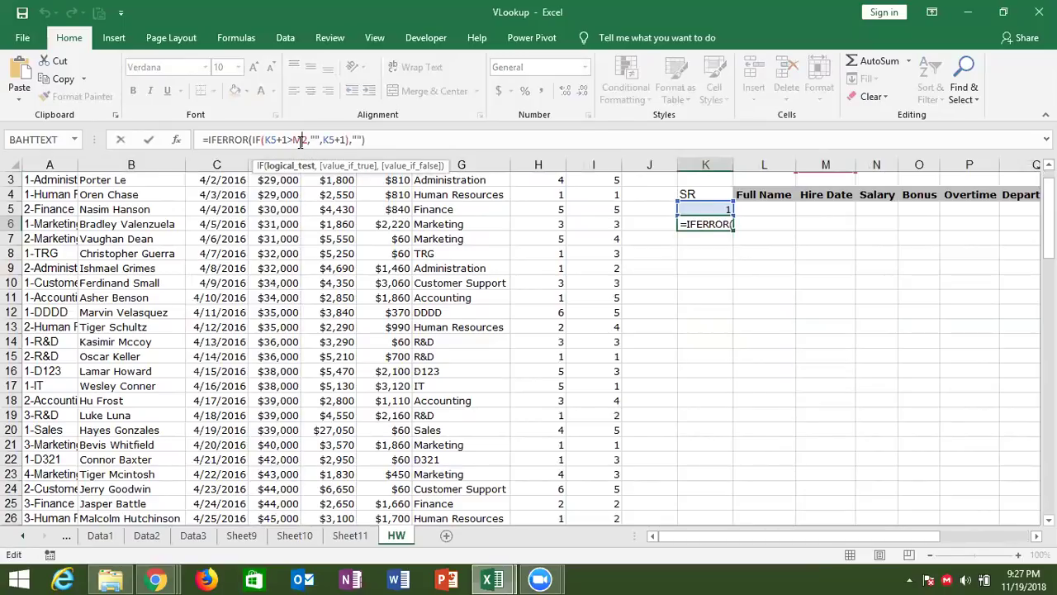
{"action": "key", "text": "F4"}
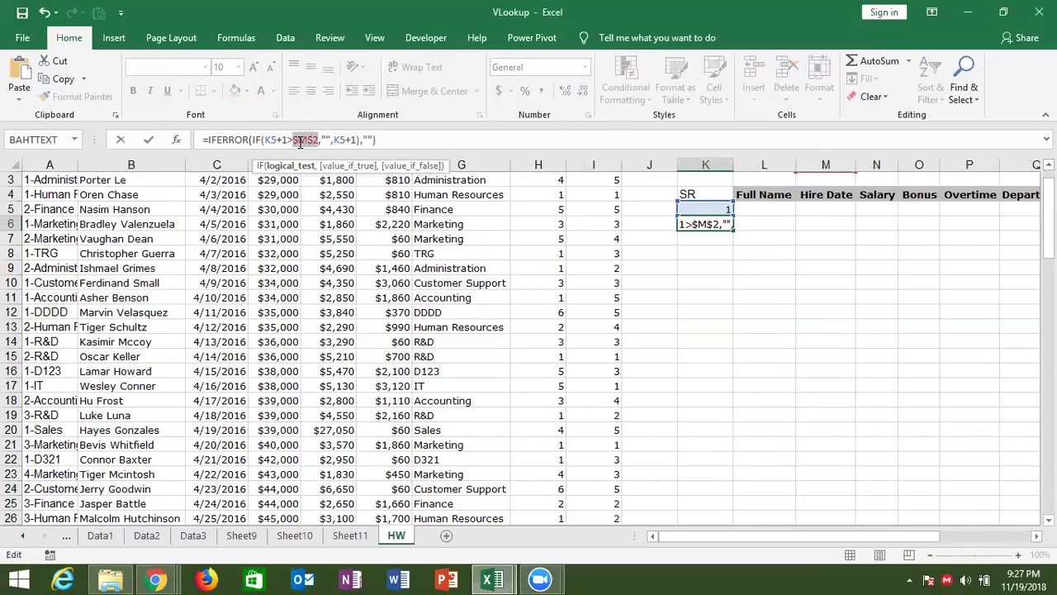
{"action": "key", "text": "Return"}
{"action": "key", "text": "Up"}
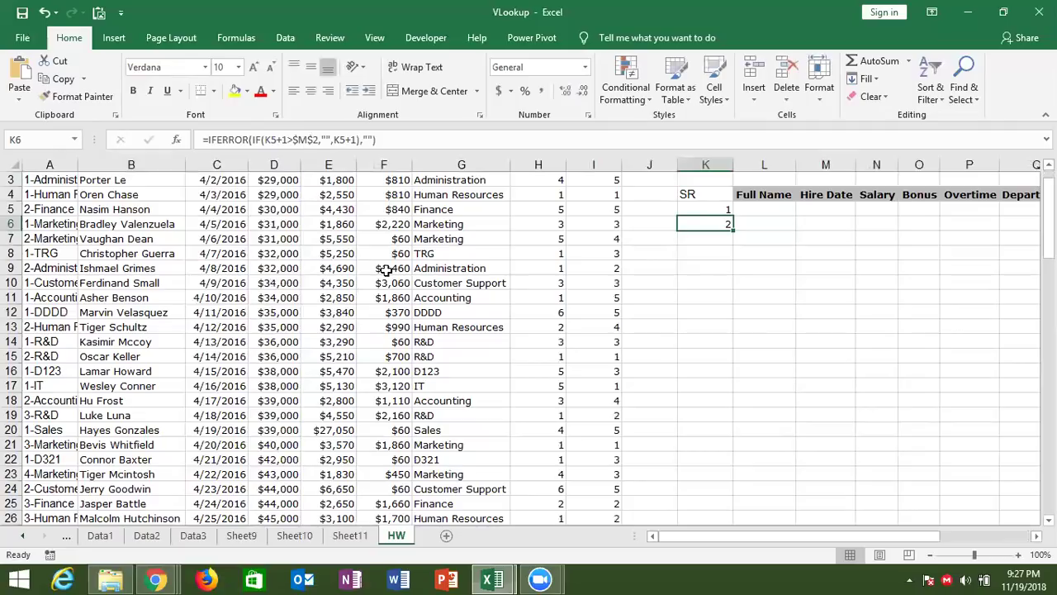
{"action": "mouse_move", "coordinate": [732, 228]}
{"action": "left_mouse_down"}
{"action": "mouse_move", "coordinate": [758, 439]}
{"action": "mouse_move", "coordinate": [741, 576]}
{"action": "left_mouse_up"}
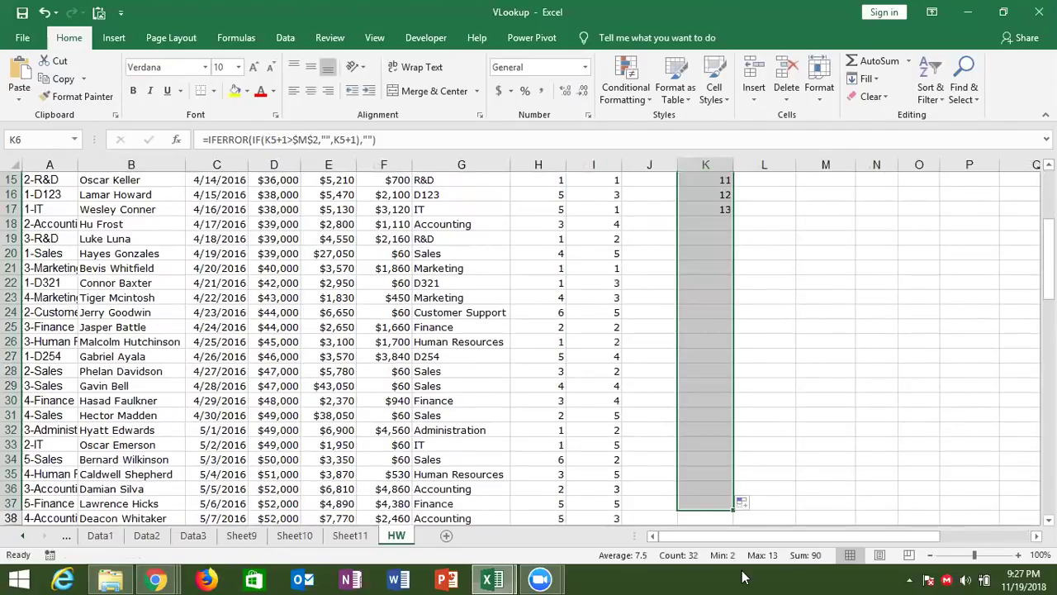
{"action": "key", "text": "ctrl+Up"}
{"action": "key", "text": "ctrl+Up"}
Begin a VLOOKUP in L5 using K5&"-"&L2 as the key over columns A:I
{"action": "key", "text": "Right"}
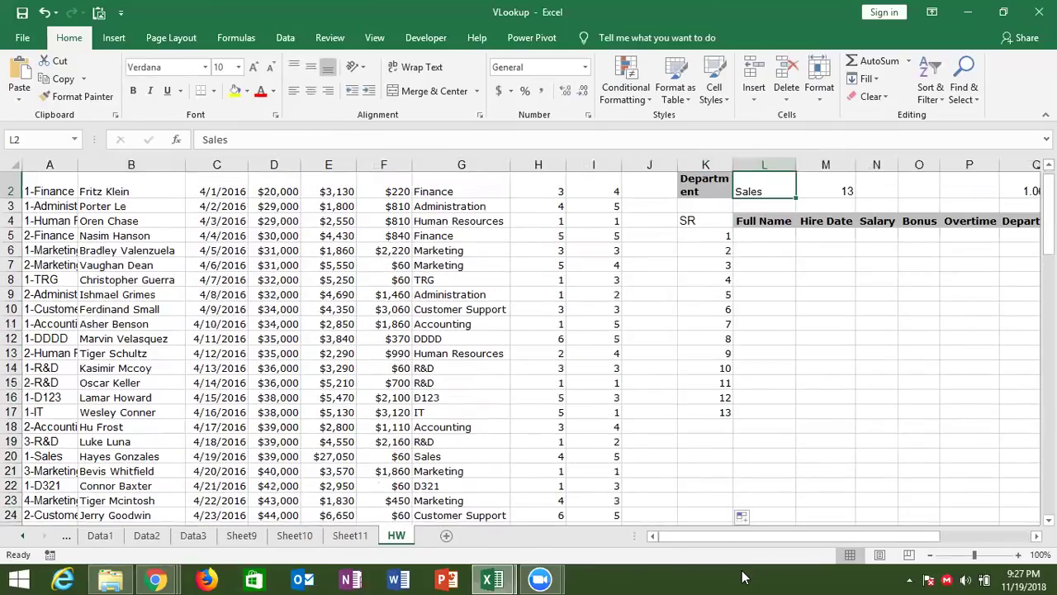
{"action": "key", "text": "Down"}
{"action": "key", "text": "Down"}
{"action": "key", "text": "Down"}
{"action": "type", "text": "=v"}
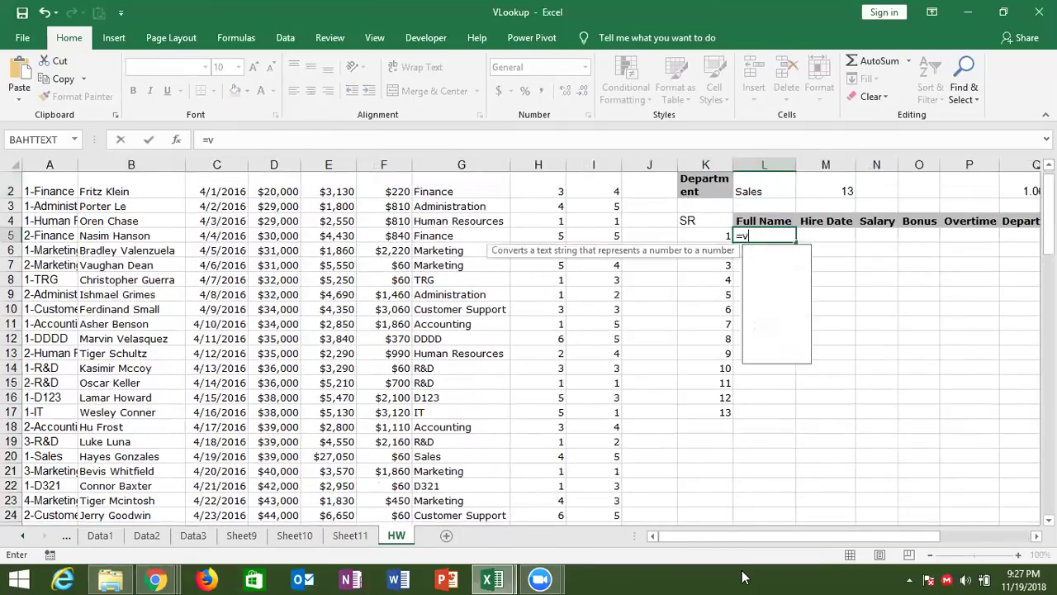
{"action": "type", "text": "l"}
{"action": "key", "text": "Tab"}
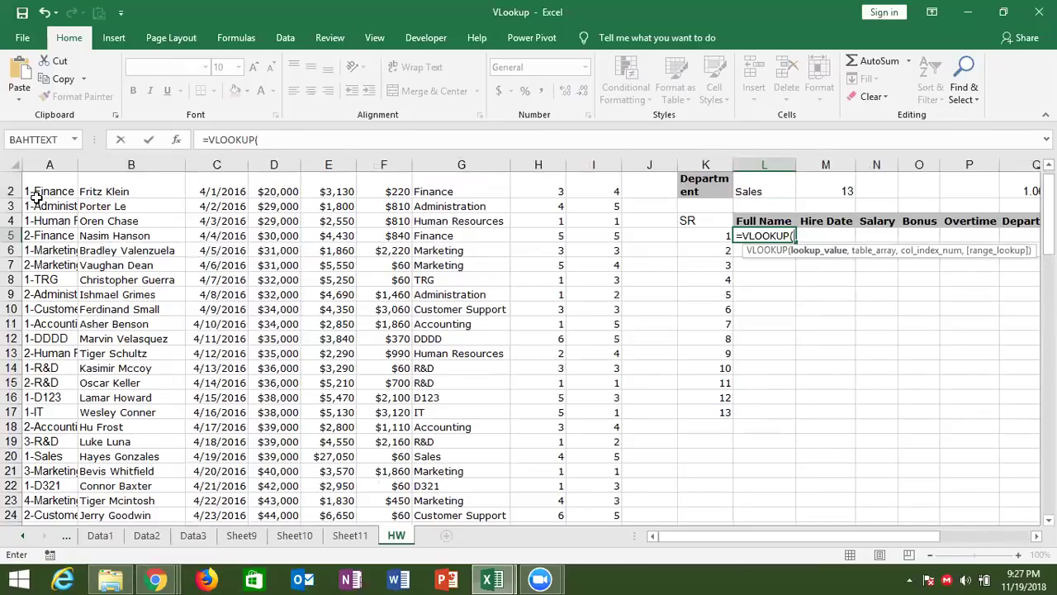
{"action": "left_click", "coordinate": [692, 236]}
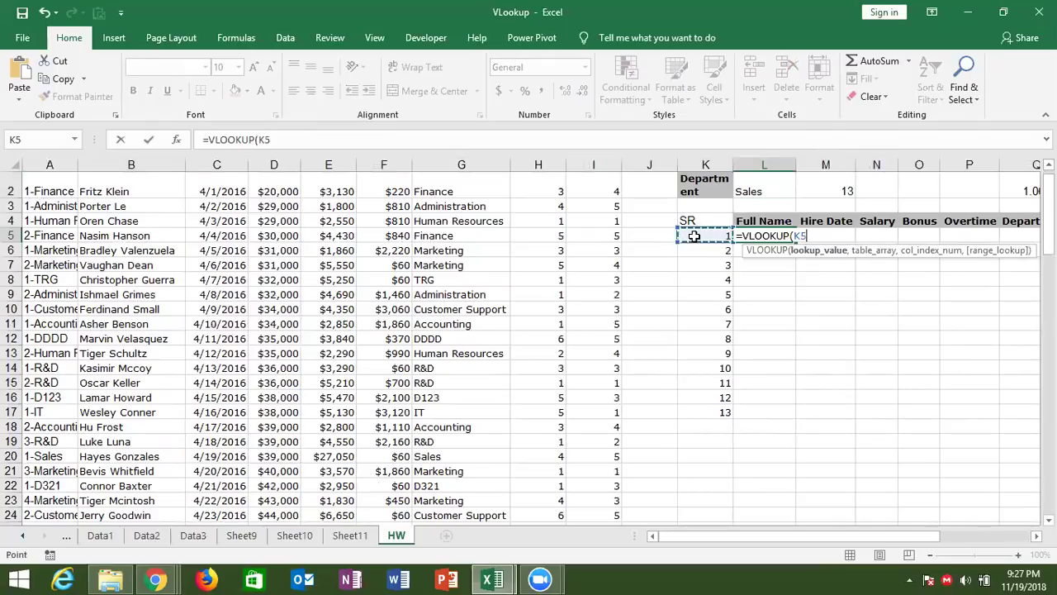
{"action": "type", "text": "&\"-\"&"}
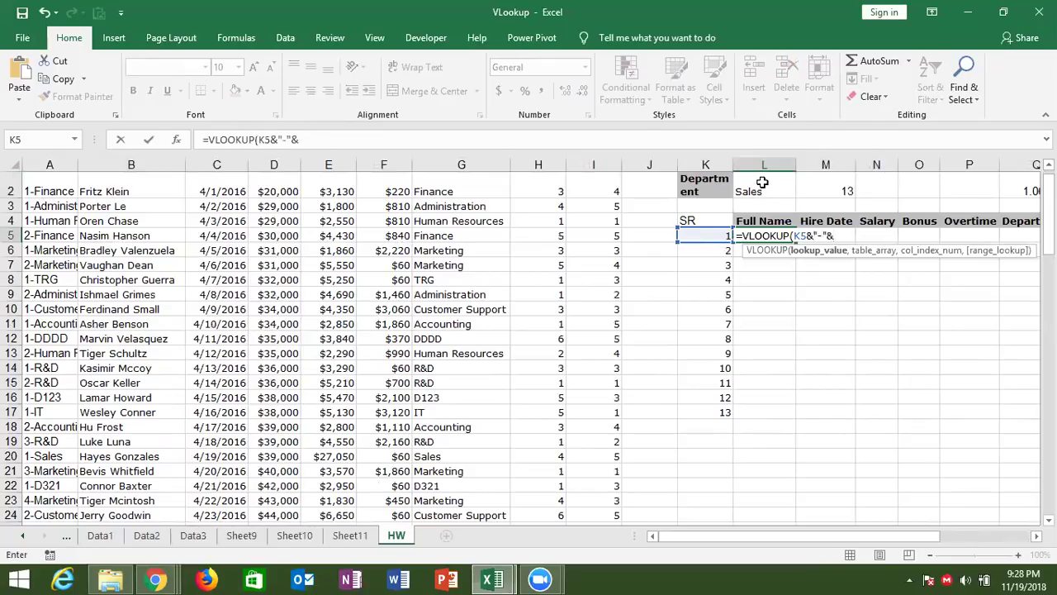
{"action": "left_click", "coordinate": [762, 183]}
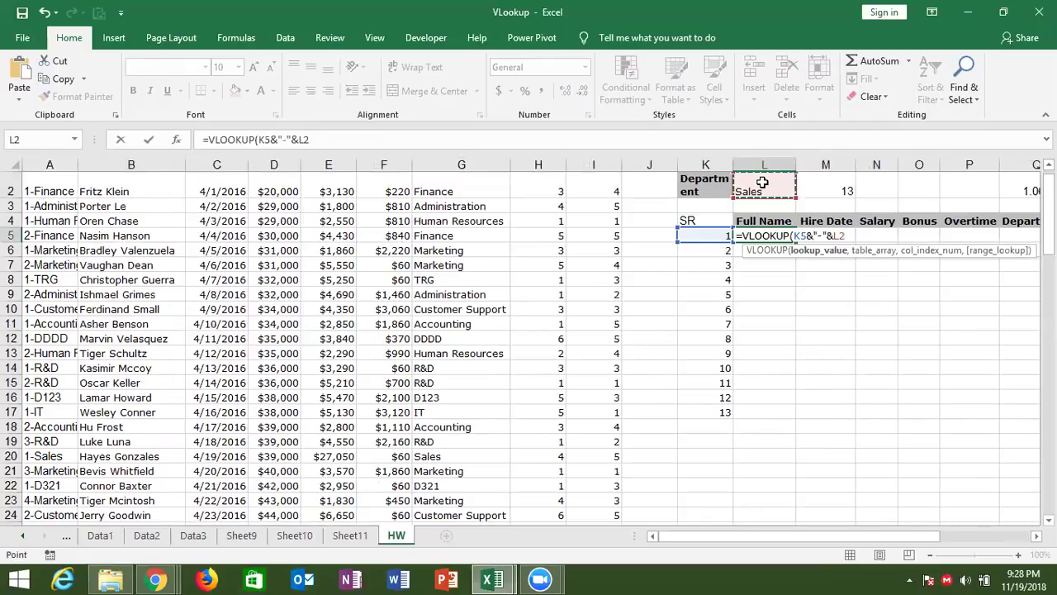
{"action": "type", "text": ","}
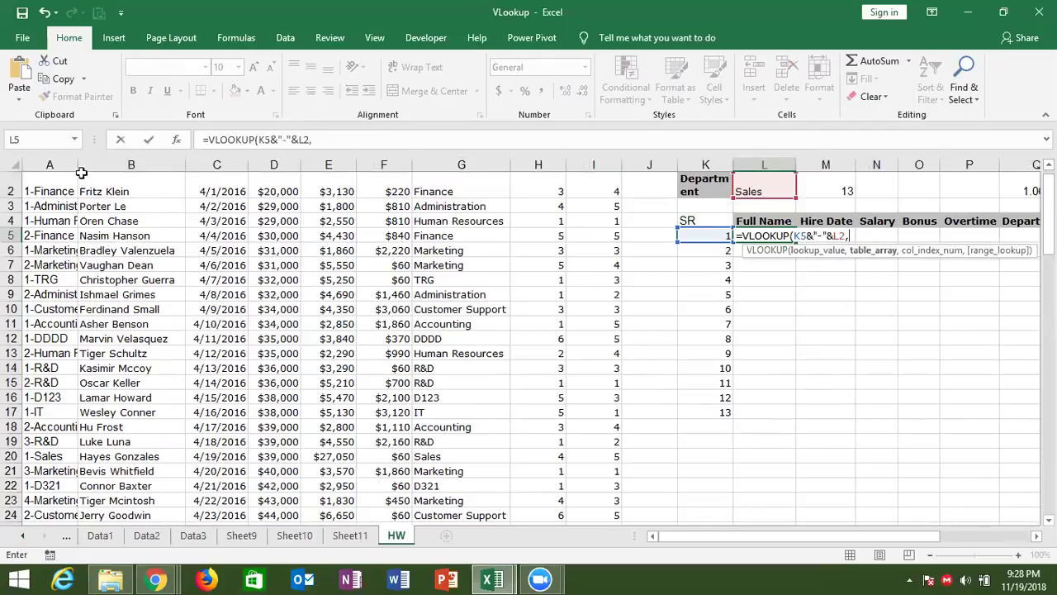
{"action": "left_click_drag", "start_coordinate": [47, 162], "coordinate": [121, 160]}
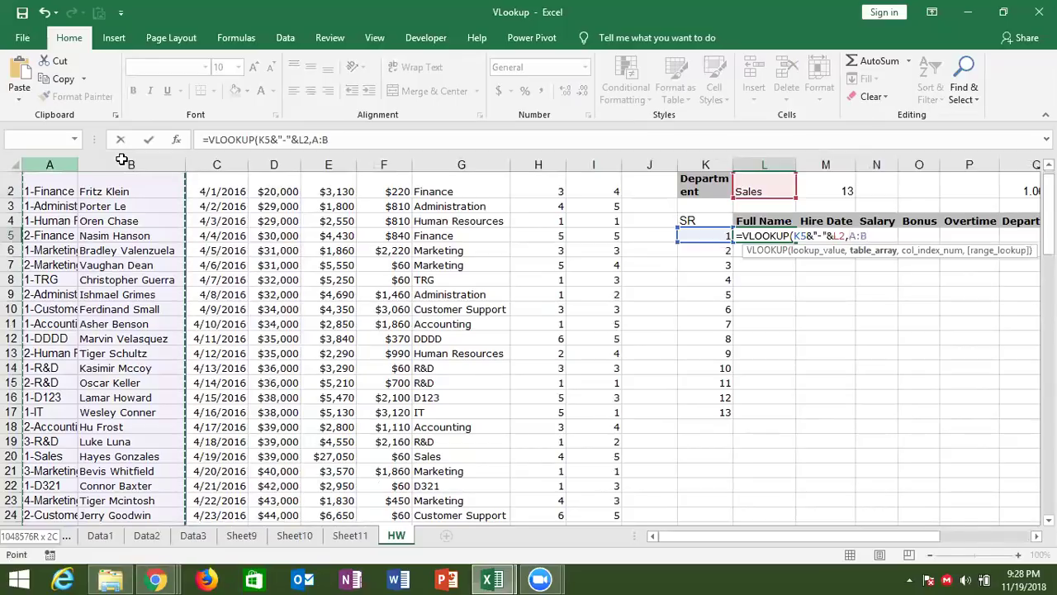
{"action": "left_click_drag", "start_coordinate": [121, 160], "coordinate": [593, 164]}
{"action": "type", "text": ","}
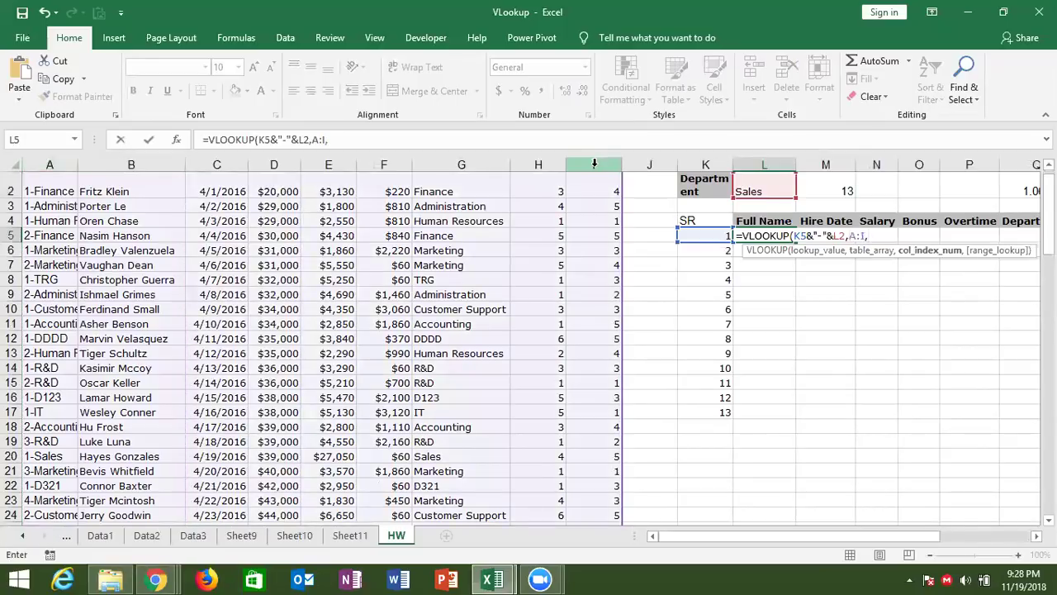
Finish the formula with MATCH(L4,1:1,0) as the column index and exact match 0
{"action": "left_click", "coordinate": [594, 164]}
{"action": "type", "text": "mat"}
{"action": "key", "text": "BackSpace"}
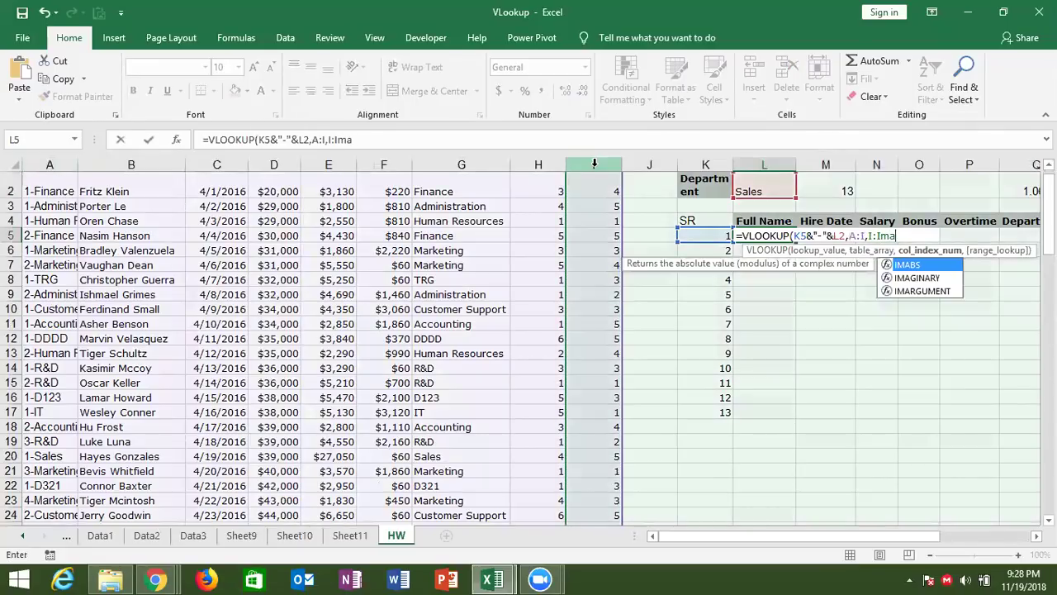
{"action": "key", "text": "BackSpace"}
{"action": "key", "text": "BackSpace"}
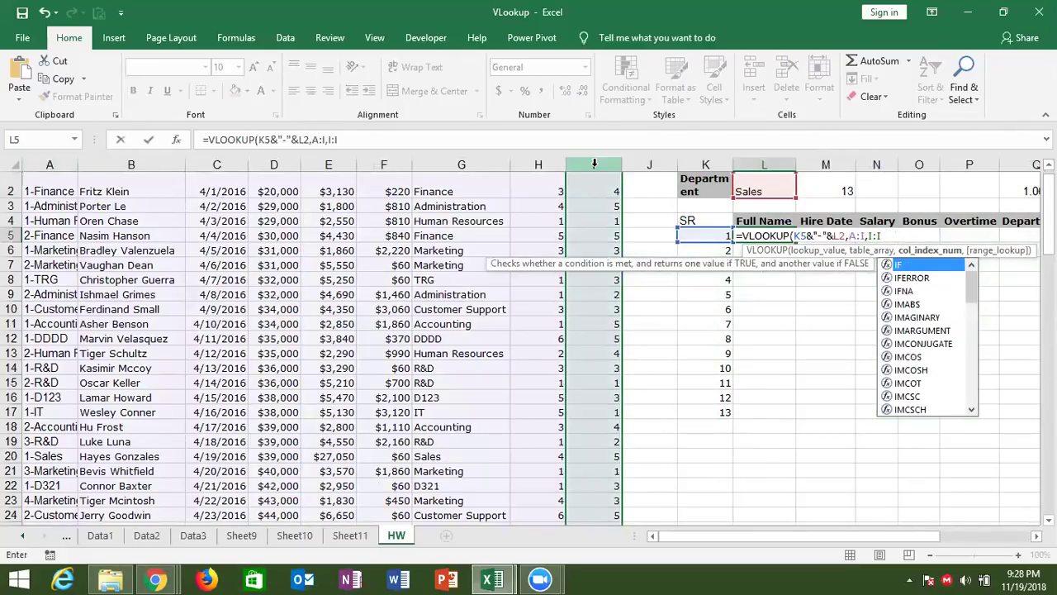
{"action": "key", "text": "BackSpace"}
{"action": "key", "text": "BackSpace"}
{"action": "key", "text": "BackSpace"}
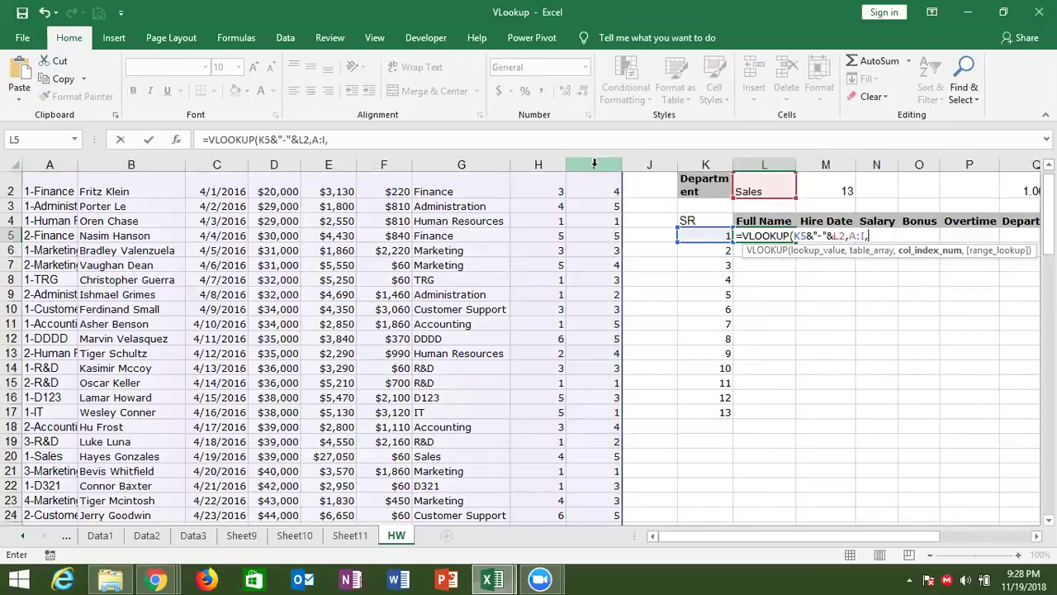
{"action": "type", "text": "m"}
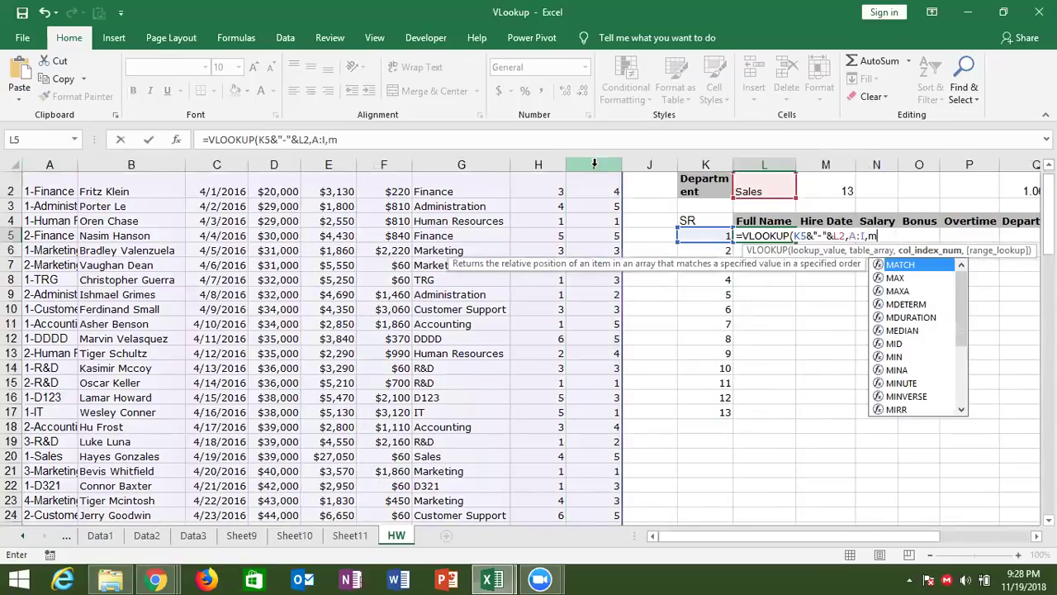
{"action": "key", "text": "Tab"}
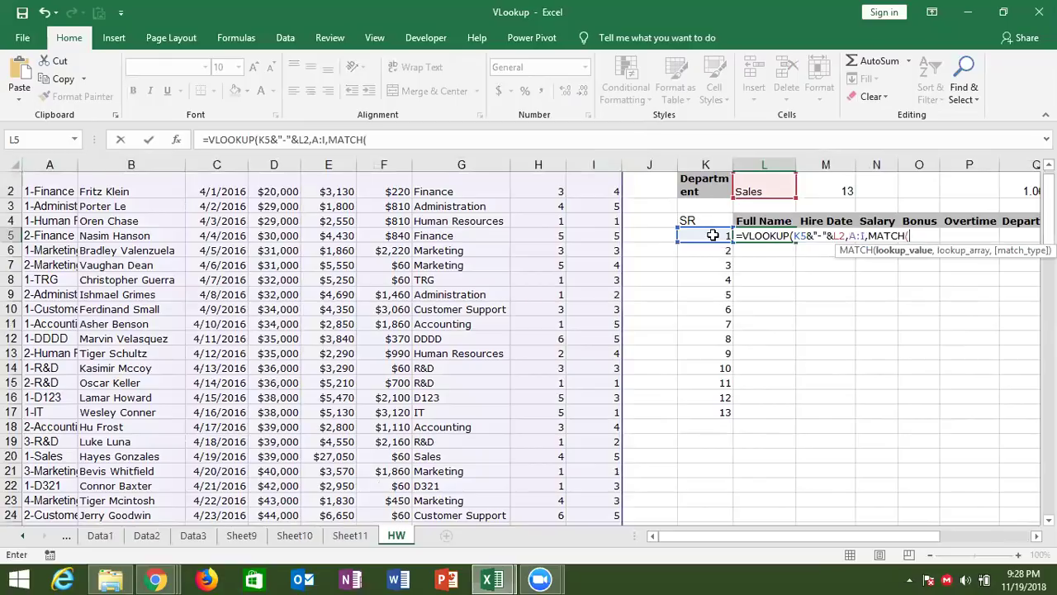
{"action": "left_click", "coordinate": [758, 216]}
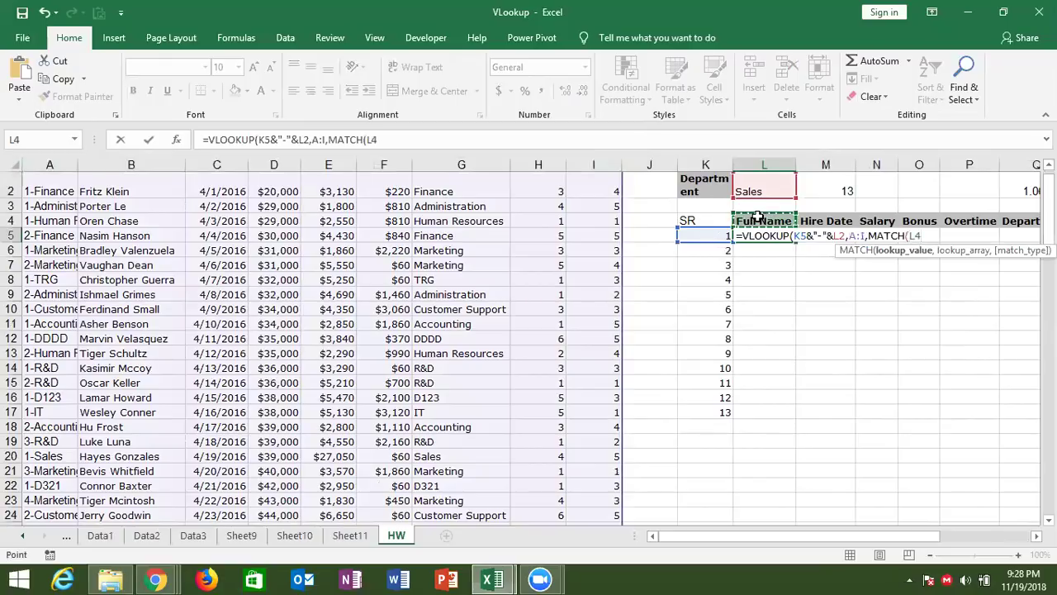
{"action": "type", "text": ","}
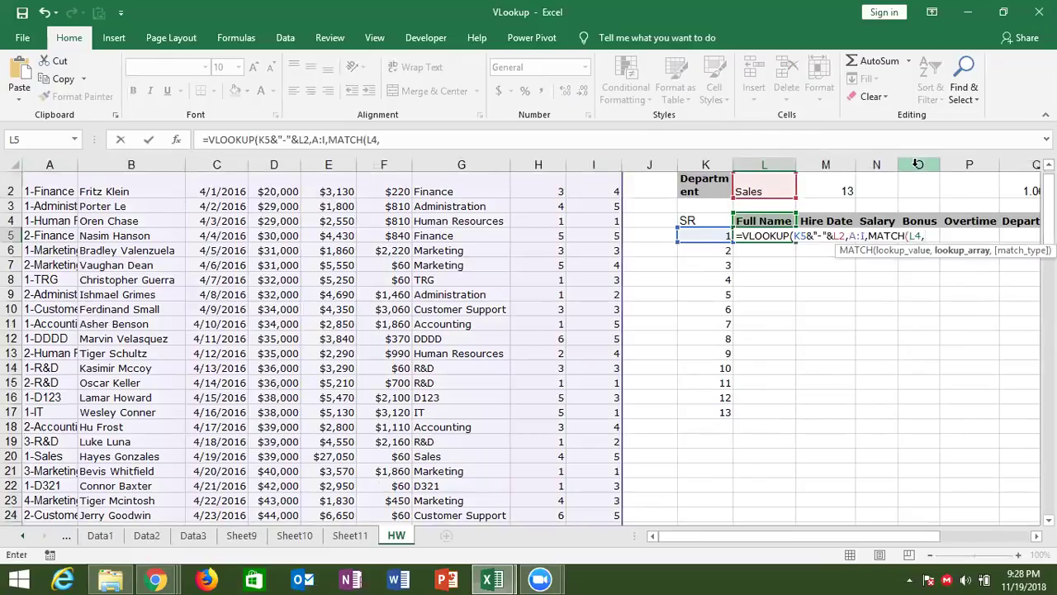
{"action": "scroll", "coordinate": [950, 248], "scroll_direction": "up", "scroll_amount": 1}
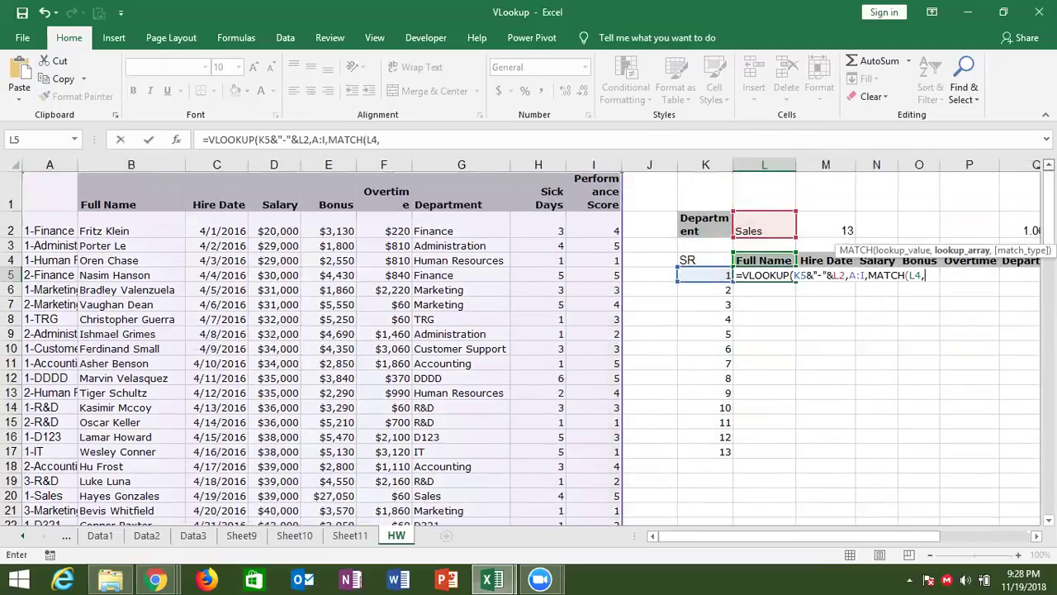
{"action": "left_click", "coordinate": [13, 187]}
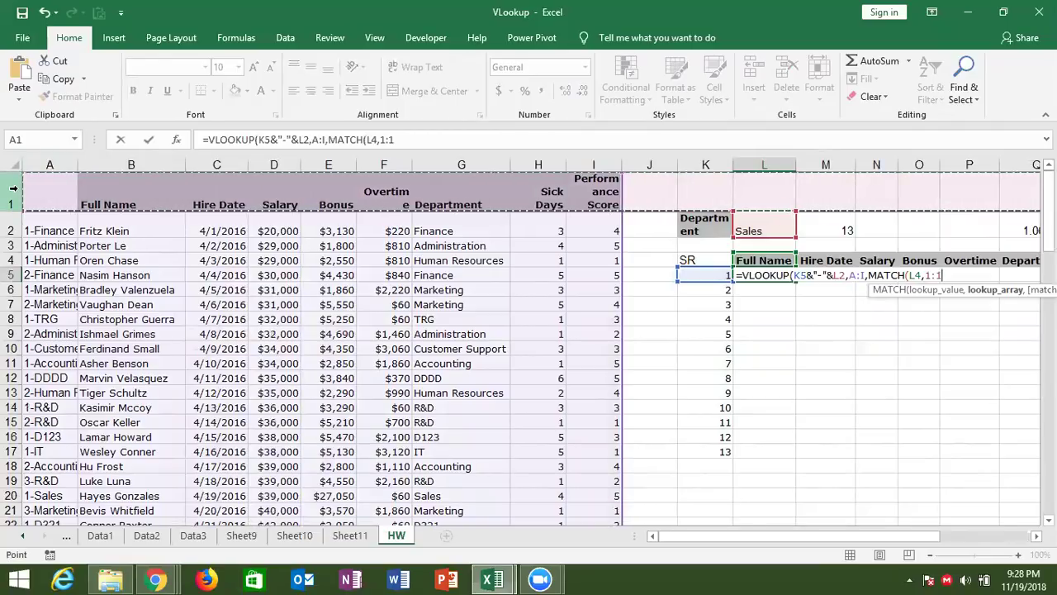
{"action": "type", "text": ",0"}
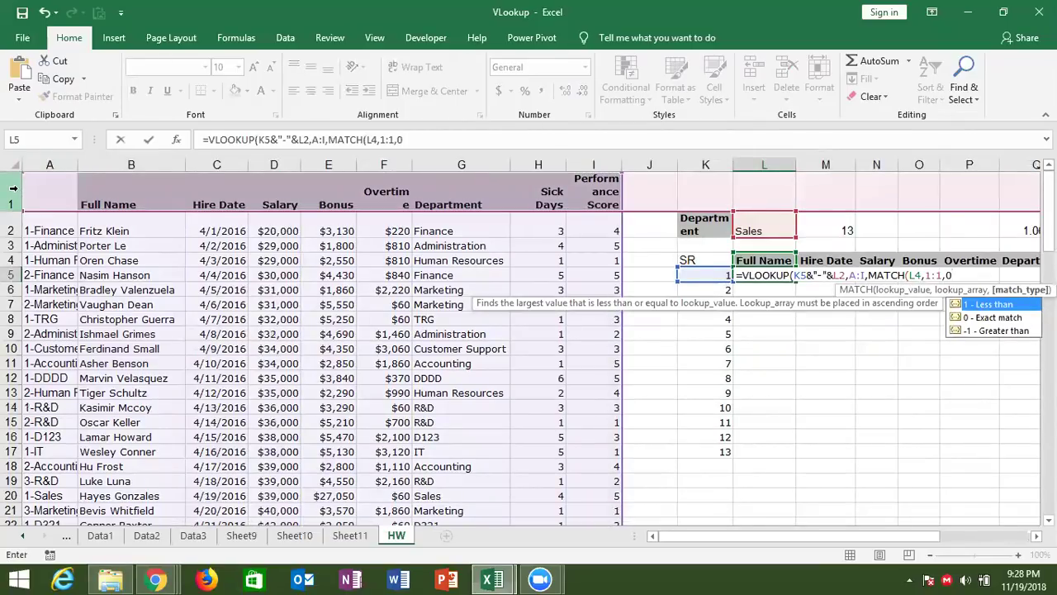
{"action": "type", "text": "),0"}
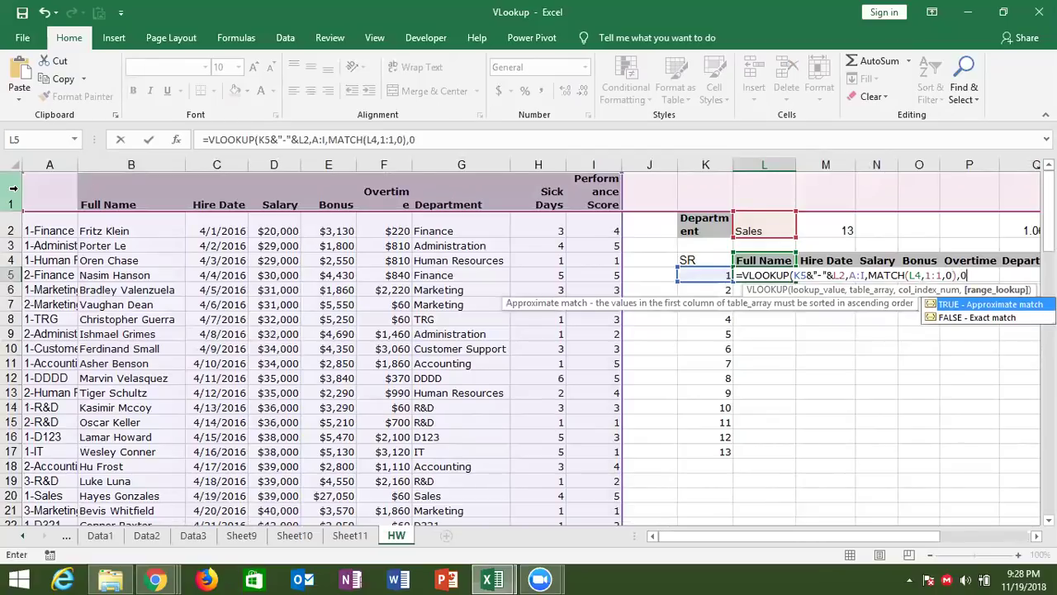
{"action": "type", "text": ")"}
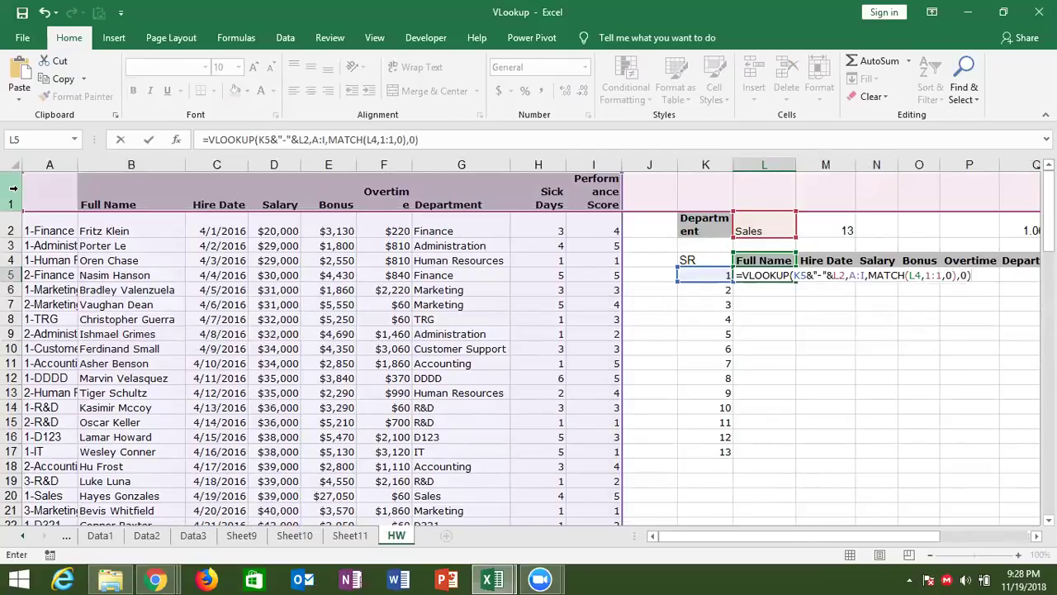
{"action": "key", "text": "Return"}
{"action": "key", "text": "Up"}
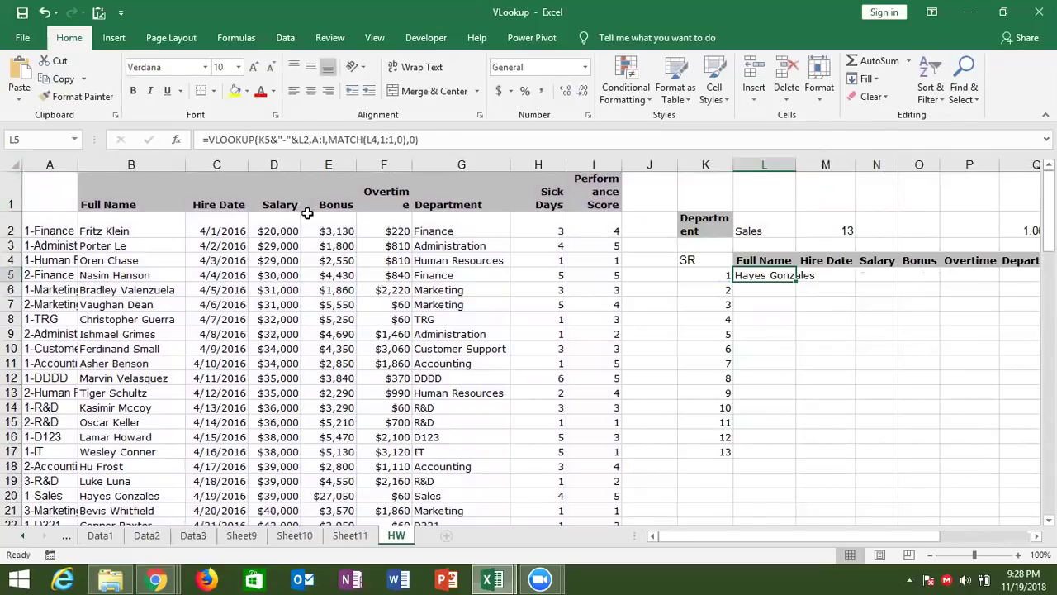
Lock the formula's references as $K5, $L$2, $A:$I, L$4 and $1:$1
{"action": "left_click", "coordinate": [261, 140]}
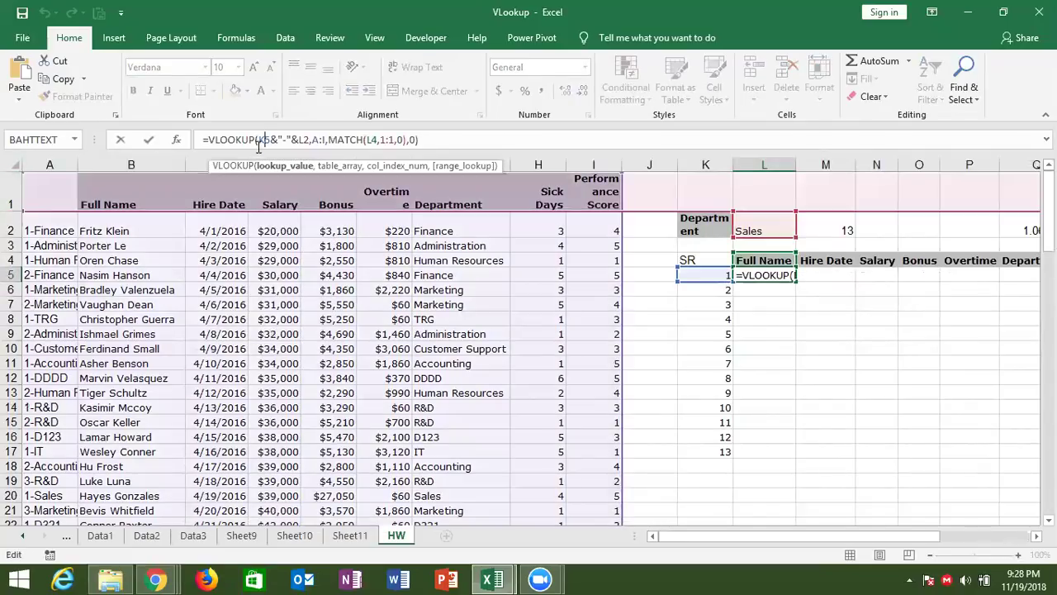
{"action": "left_click", "coordinate": [258, 139]}
{"action": "key", "text": "F4"}
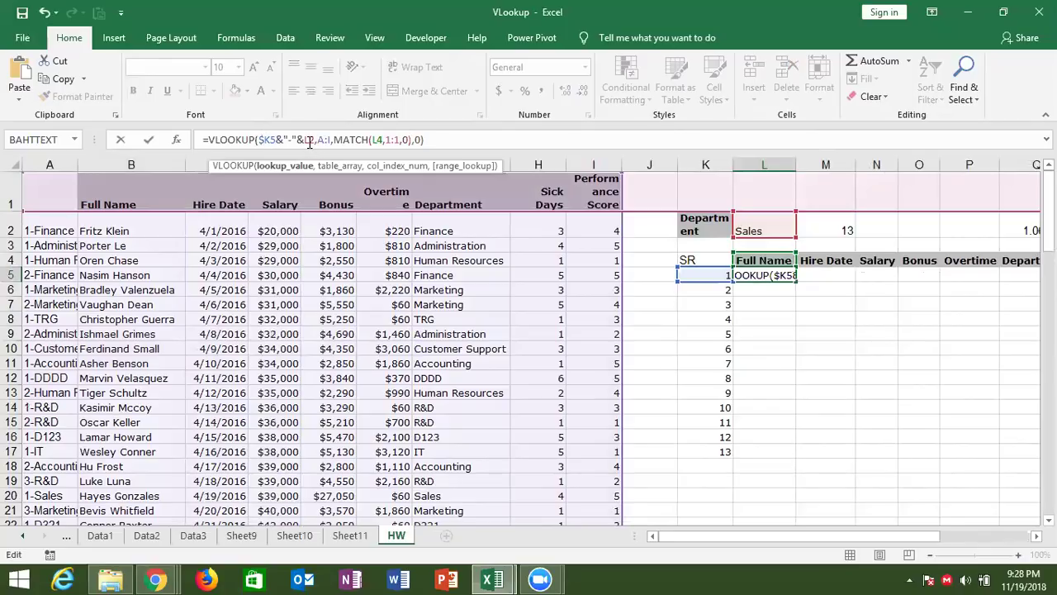
{"action": "key", "text": "F4"}
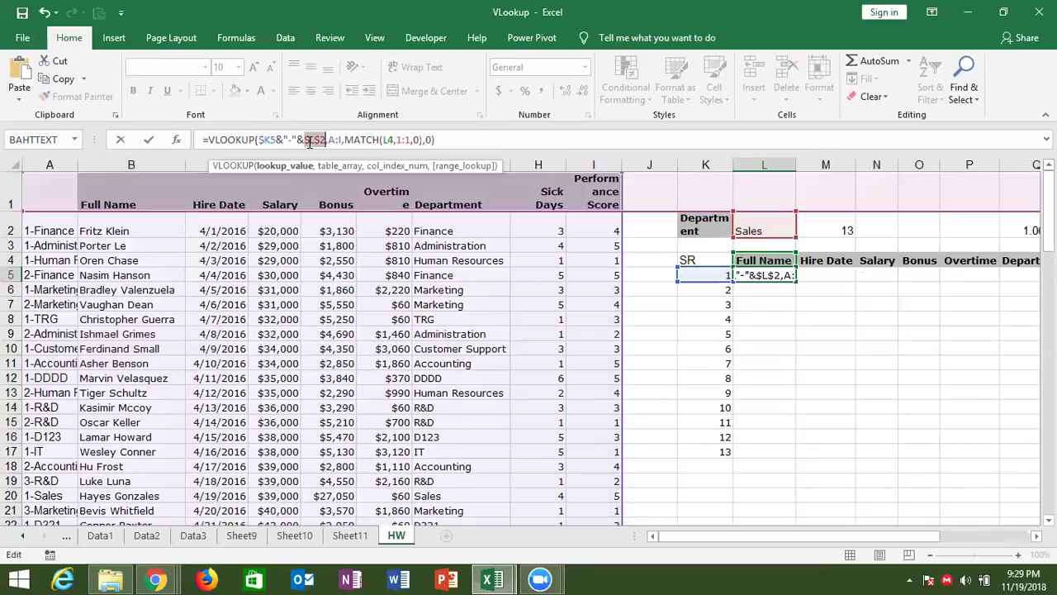
{"action": "left_click", "coordinate": [335, 138]}
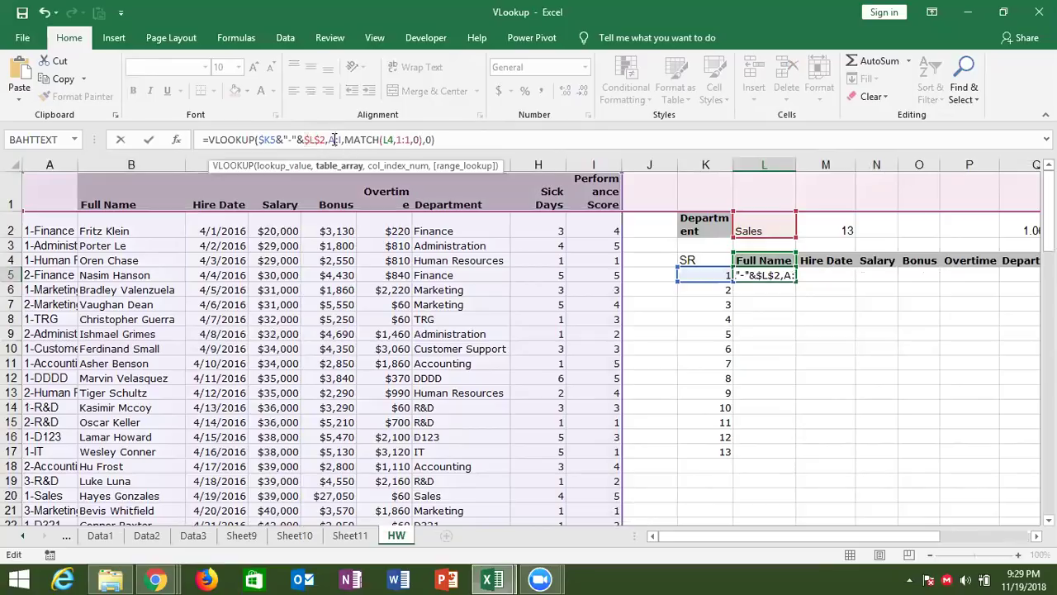
{"action": "key", "text": "F4"}
{"action": "left_click", "coordinate": [415, 139]}
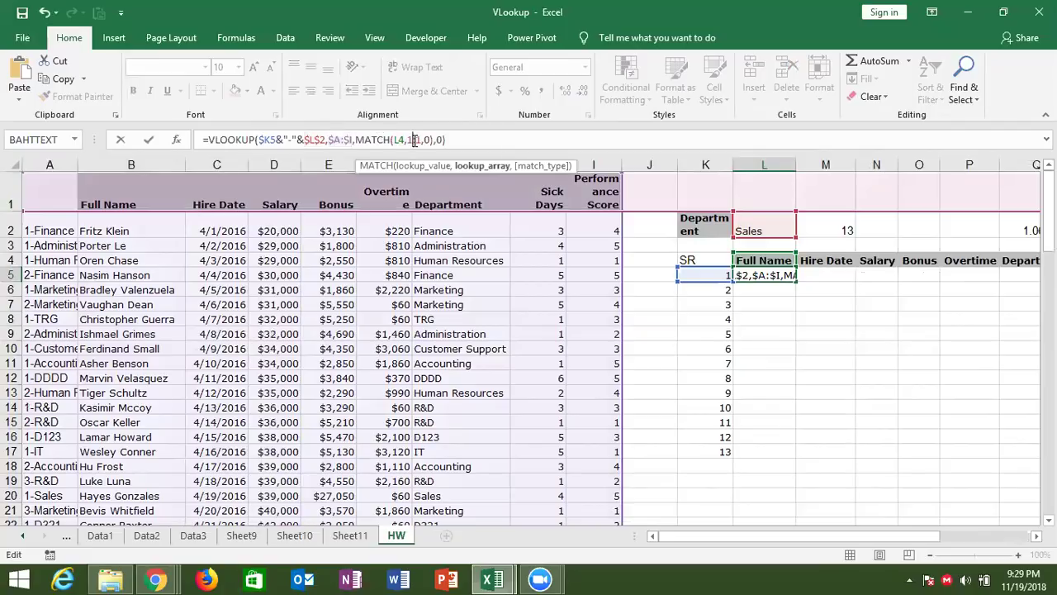
{"action": "key", "text": "F4"}
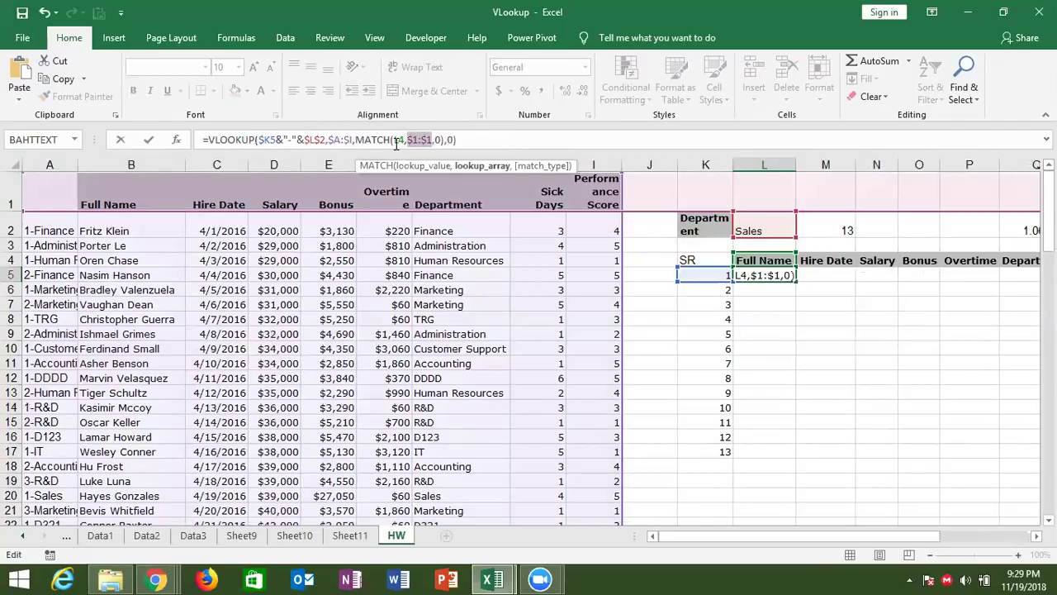
{"action": "left_click", "coordinate": [399, 139]}
{"action": "type", "text": "$"}
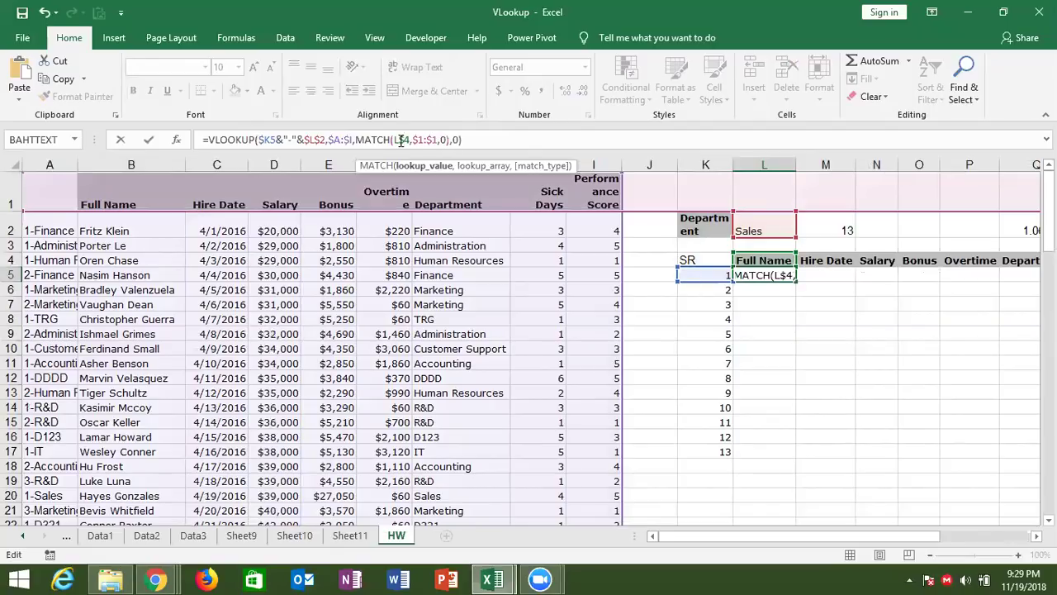
{"action": "key", "text": "Return"}
{"action": "key", "text": "Up"}
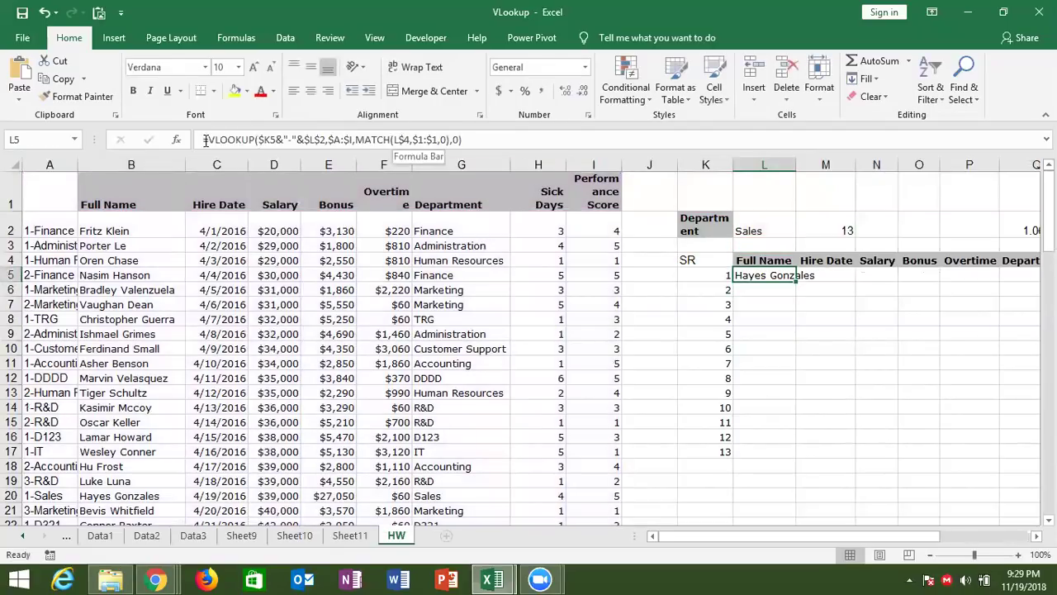
Wrap L5's formula in IFERROR(...,"") so errors display blank
{"action": "left_click", "coordinate": [204, 142]}
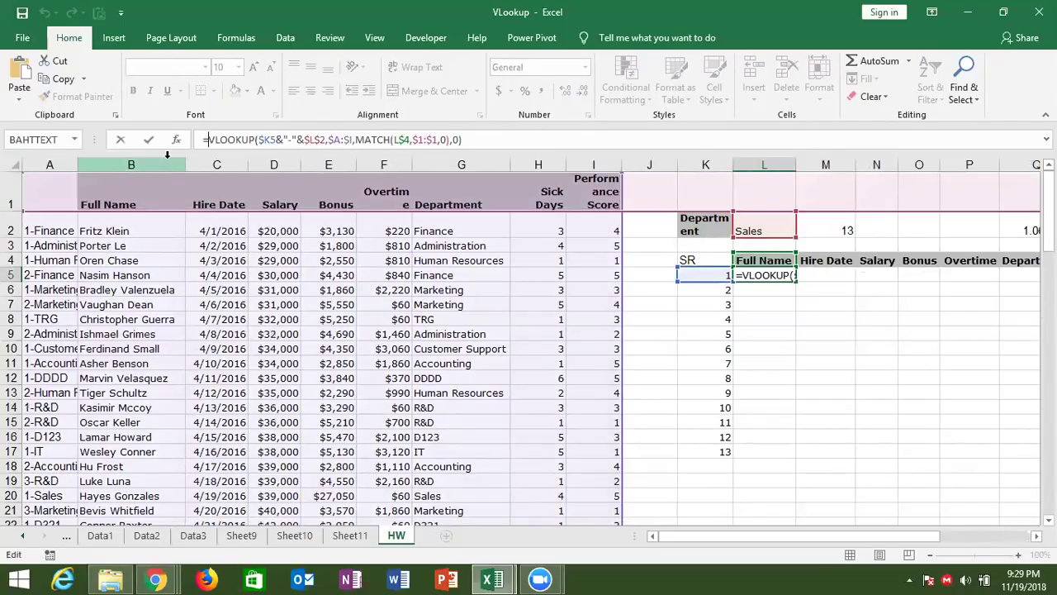
{"action": "type", "text": "IFERROR("}
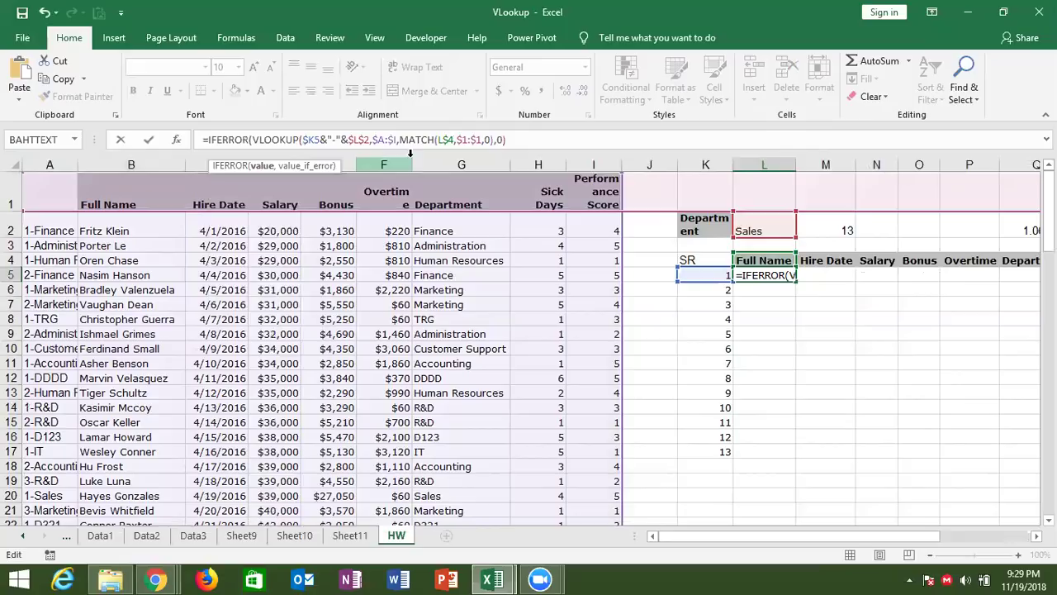
{"action": "type", "text": ","}
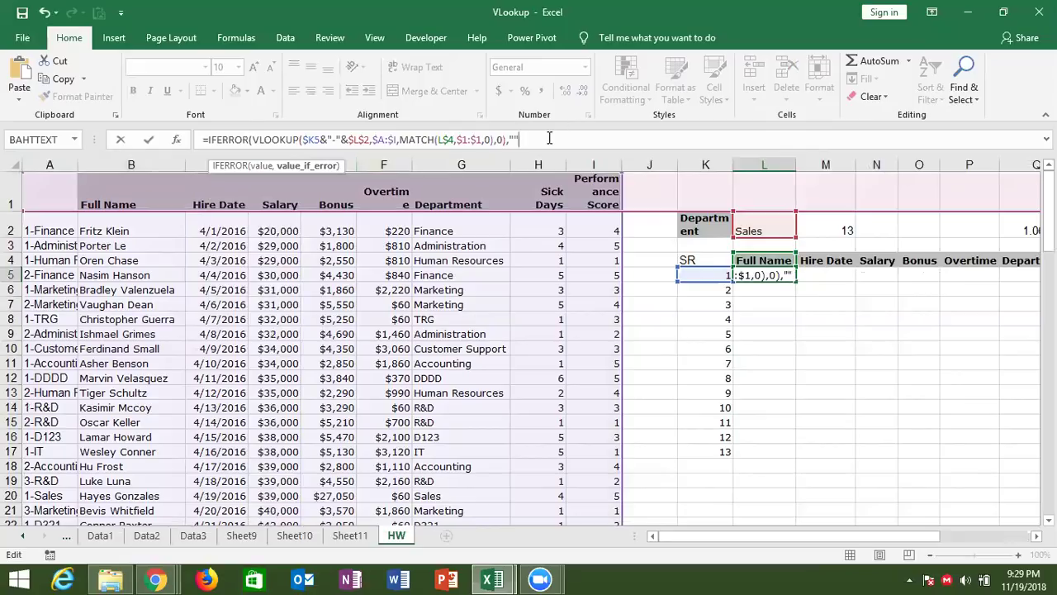
{"action": "type", "text": ")"}
{"action": "key", "text": "Return"}
{"action": "key", "text": "Up"}
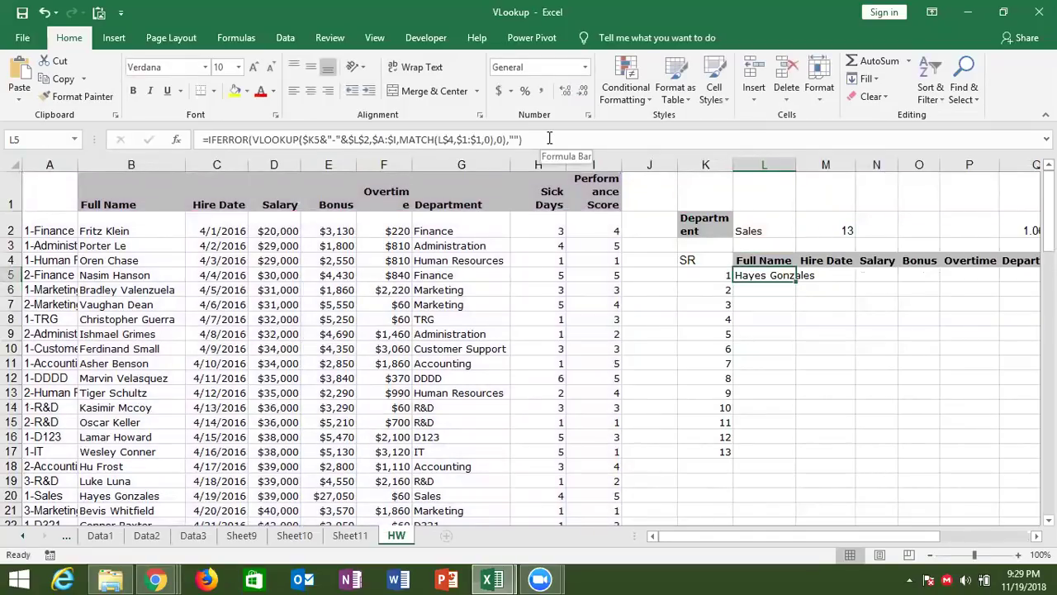
Fill L5's formula across to column S and down to row 33, then set L2 to IT
{"action": "mouse_move", "coordinate": [795, 282]}
{"action": "left_mouse_down"}
{"action": "mouse_move", "coordinate": [973, 276]}
{"action": "mouse_move", "coordinate": [972, 508]}
{"action": "left_mouse_up"}
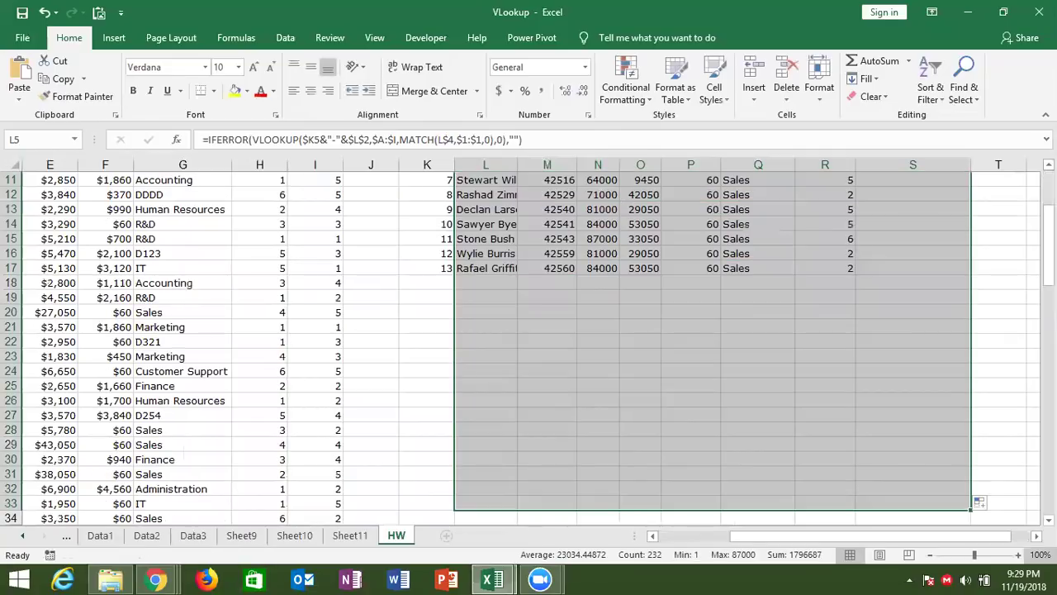
{"action": "key", "text": "ctrl+Up"}
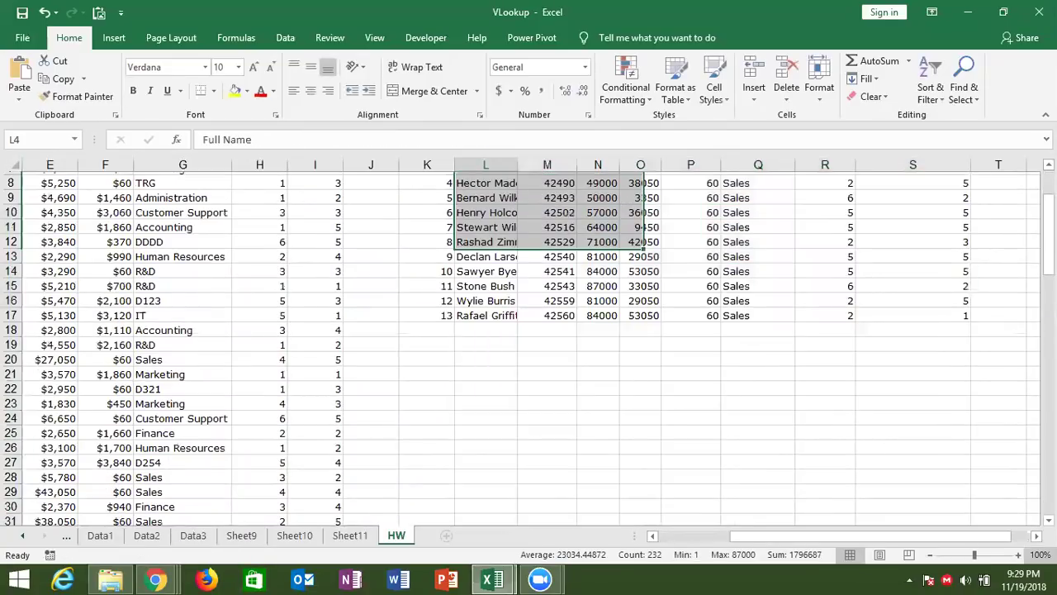
{"action": "key", "text": "ctrl+Up"}
{"action": "type", "text": "IT"}
{"action": "key", "text": "Return"}
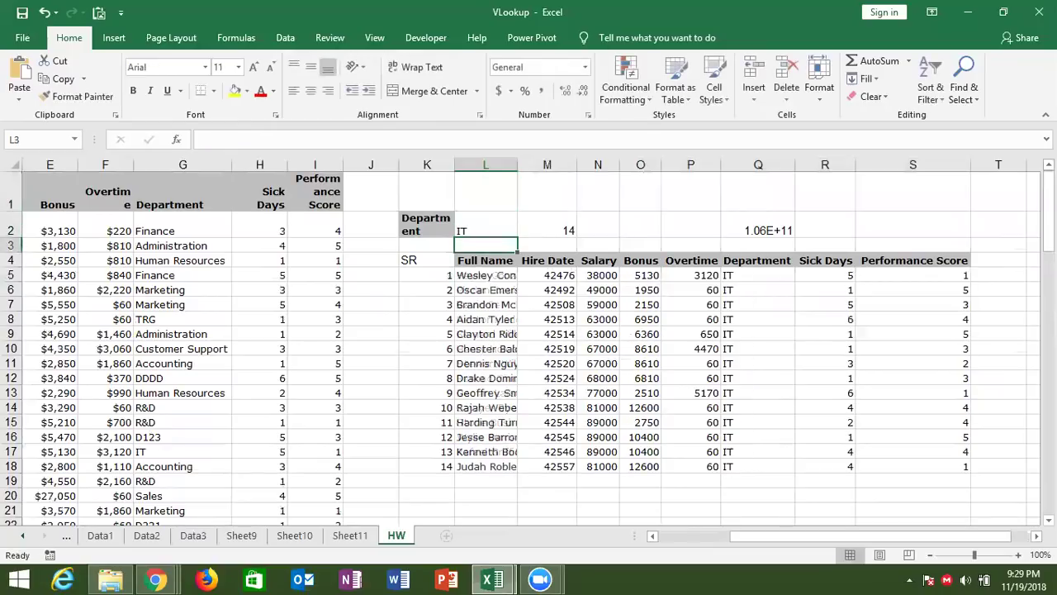
{"action": "key", "text": "Down"}
{"action": "key", "text": "Down"}
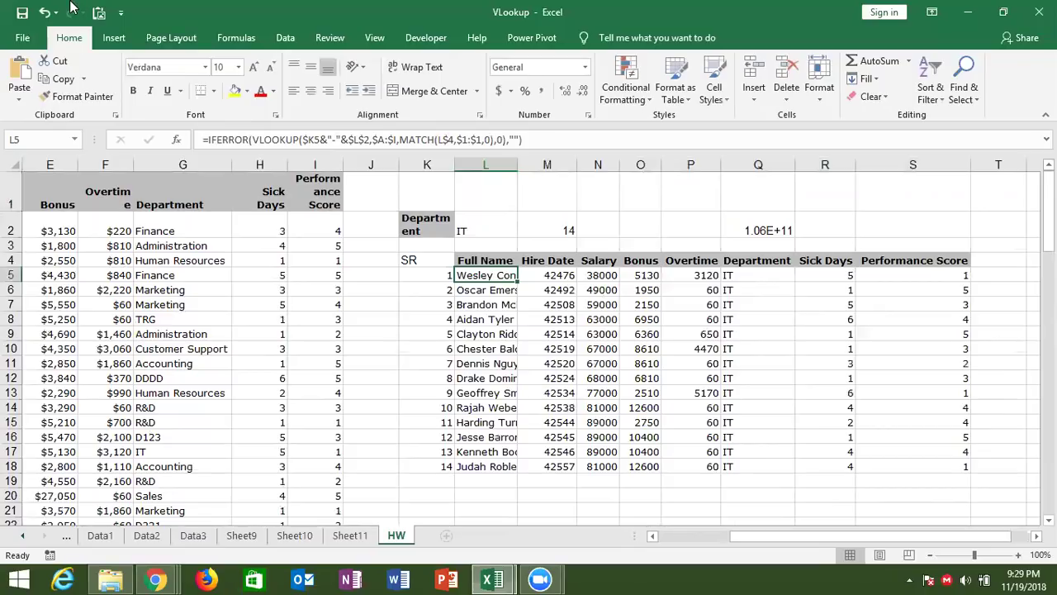
Save the workbook and bring the Chrome YouTube live events window forward
{"action": "left_click", "coordinate": [23, 13]}
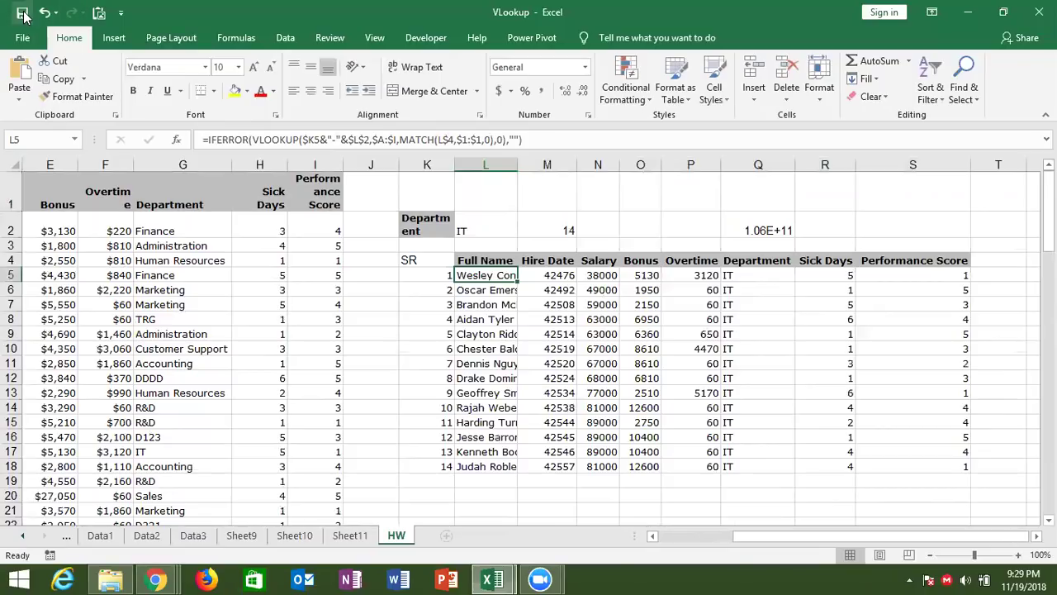
{"action": "left_click", "coordinate": [165, 570]}
{"action": "mouse_move", "coordinate": [147, 517]}
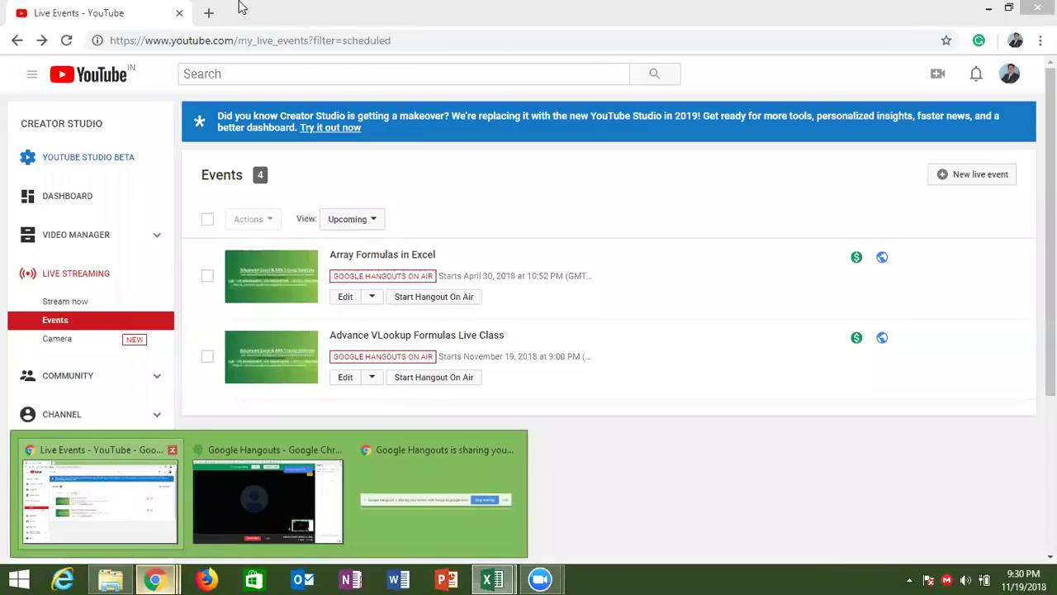
{"action": "left_click", "coordinate": [215, 15]}
Load the Google home page in a new Chrome tab
{"action": "left_click", "coordinate": [213, 14]}
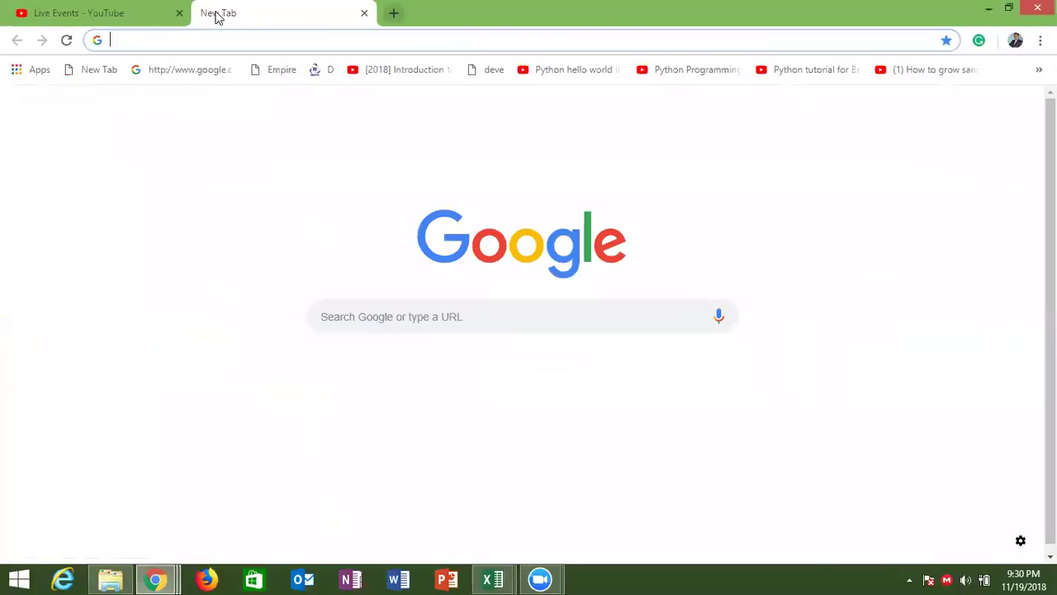
{"action": "type", "text": "g"}
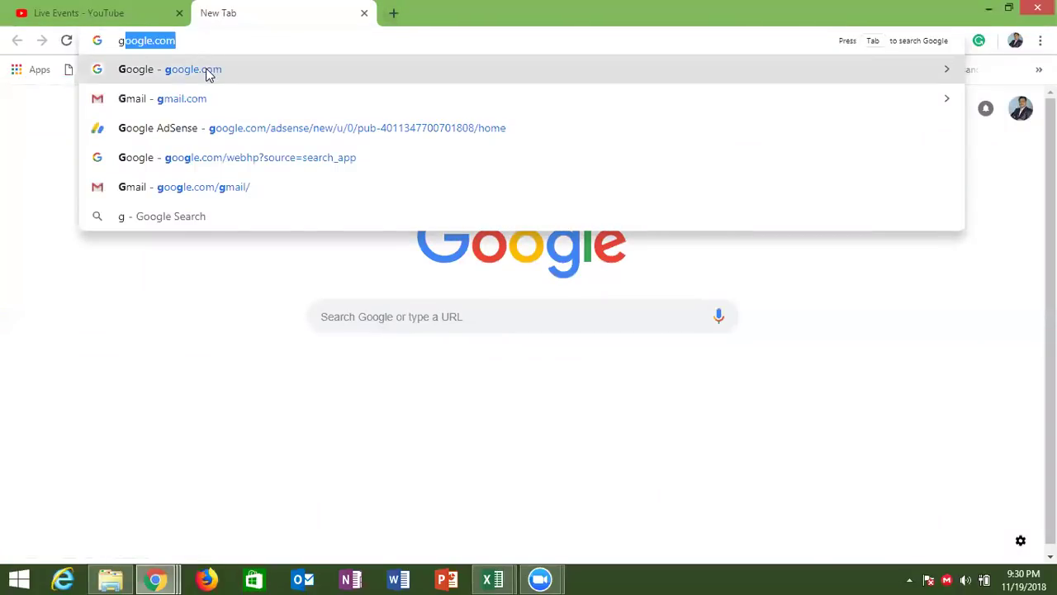
{"action": "left_click", "coordinate": [208, 74]}
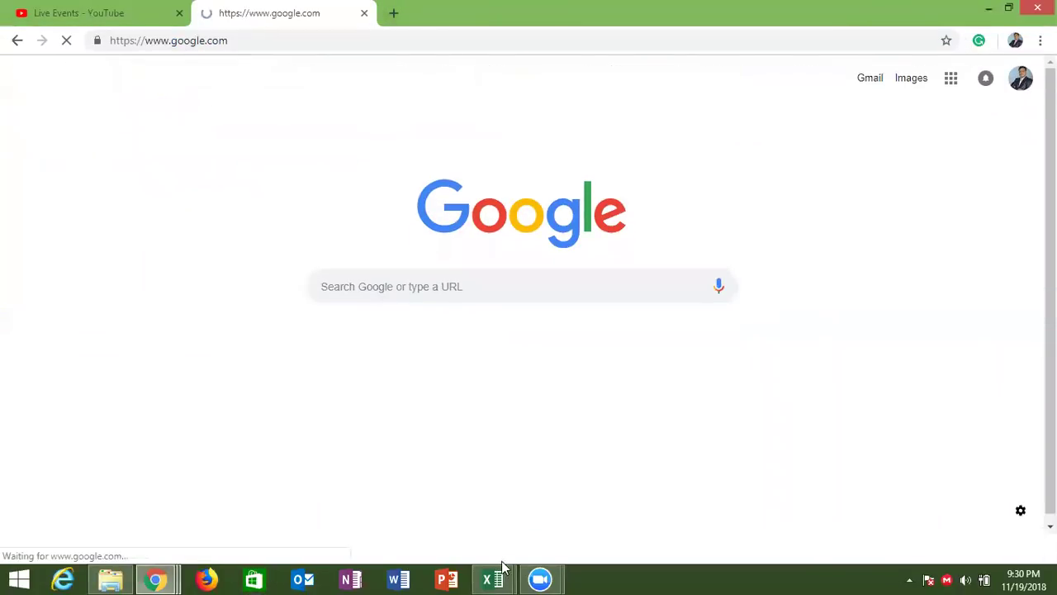
{"action": "mouse_move", "coordinate": [510, 578]}
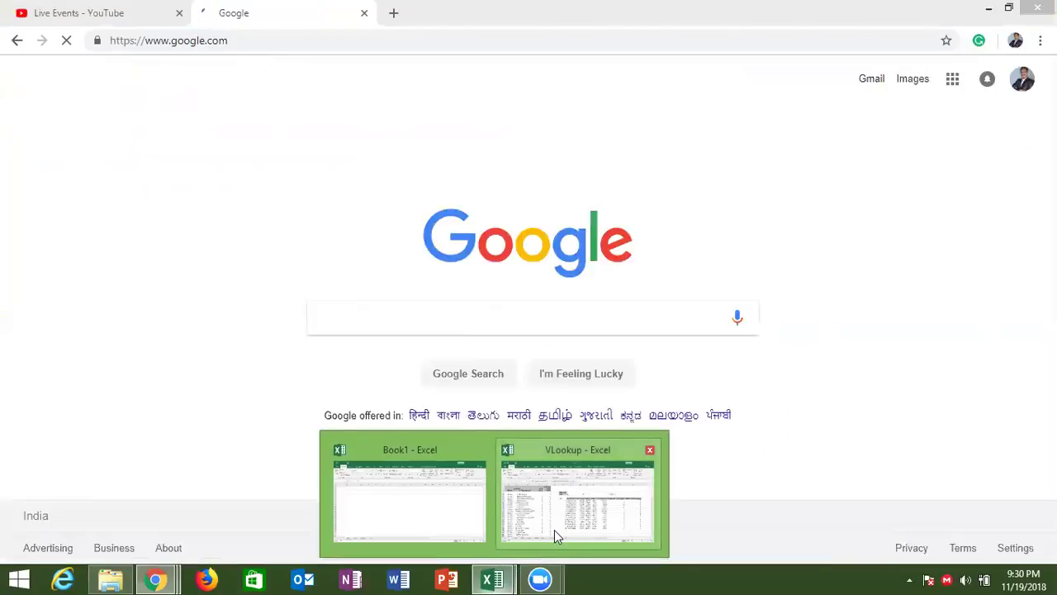
{"action": "mouse_move", "coordinate": [555, 535]}
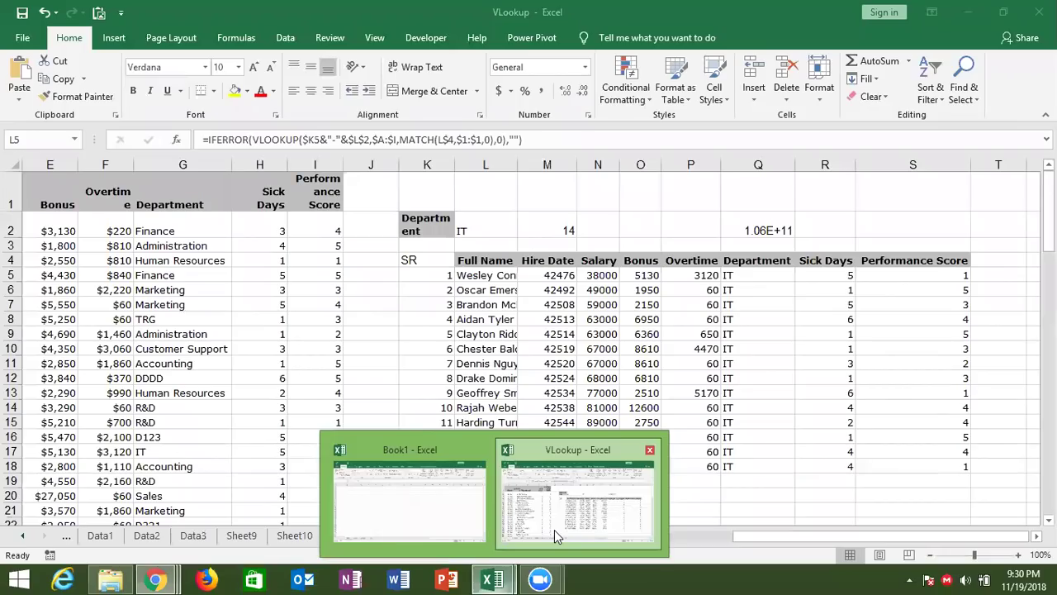
{"action": "left_click", "coordinate": [436, 490]}
{"action": "left_click", "coordinate": [437, 490]}
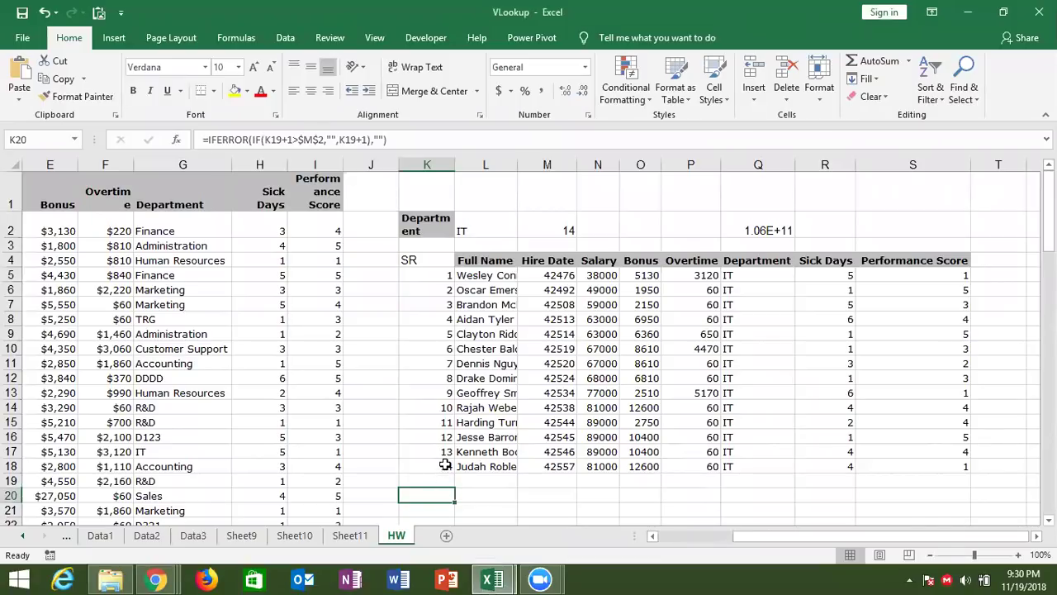
{"action": "left_click", "coordinate": [446, 463]}
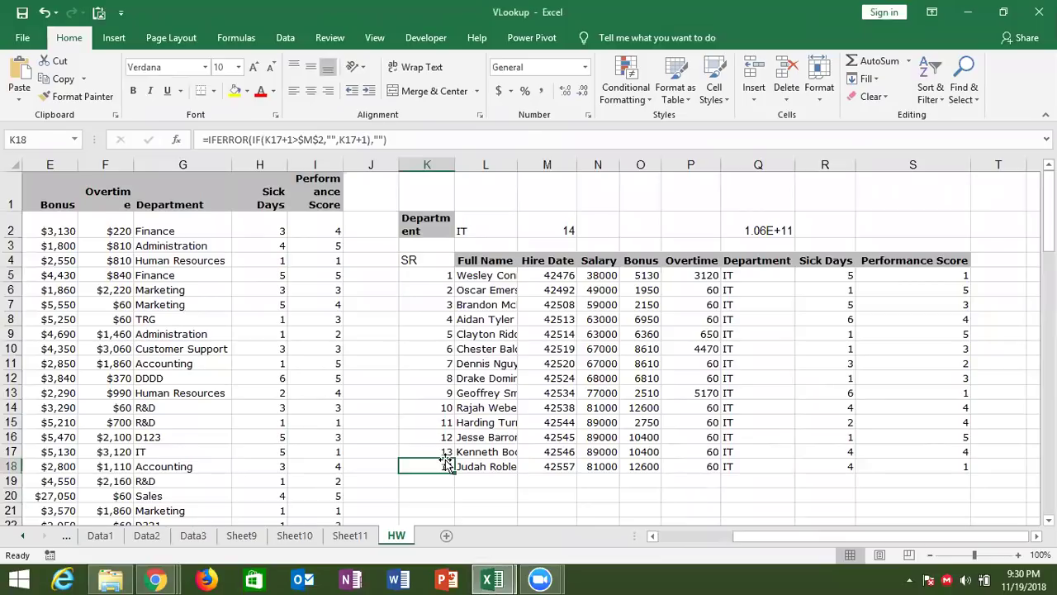
{"action": "left_click", "coordinate": [434, 505]}
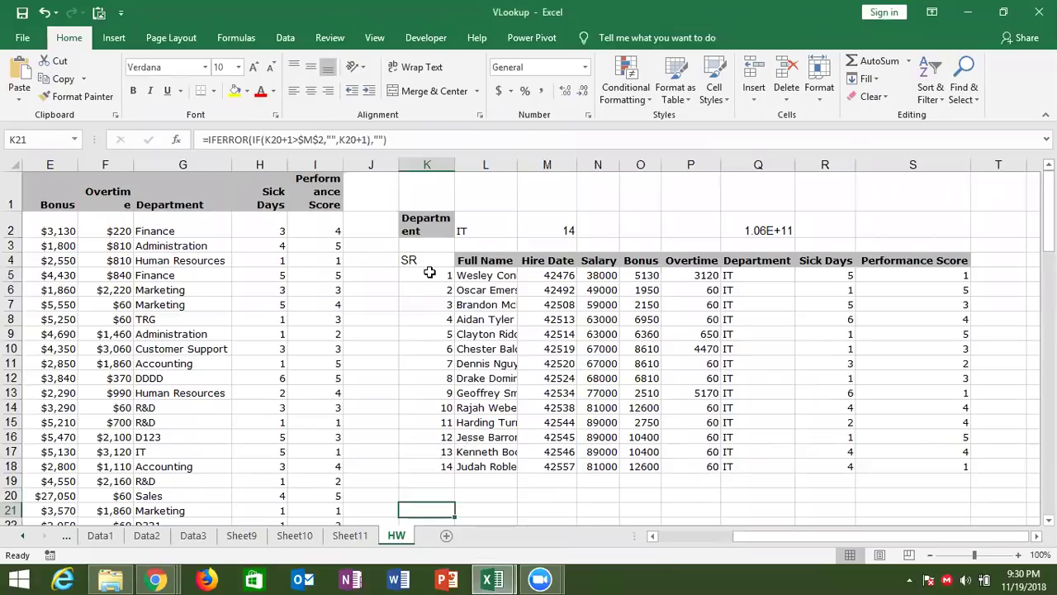
{"action": "left_click_drag", "start_coordinate": [431, 274], "coordinate": [963, 348]}
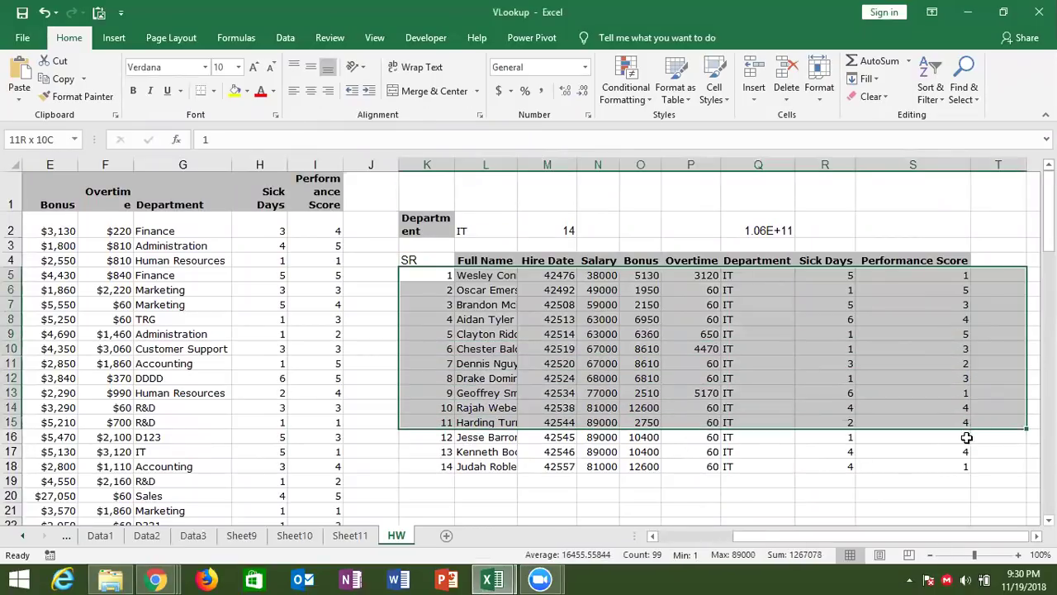
{"action": "left_click_drag", "start_coordinate": [963, 348], "coordinate": [963, 447]}
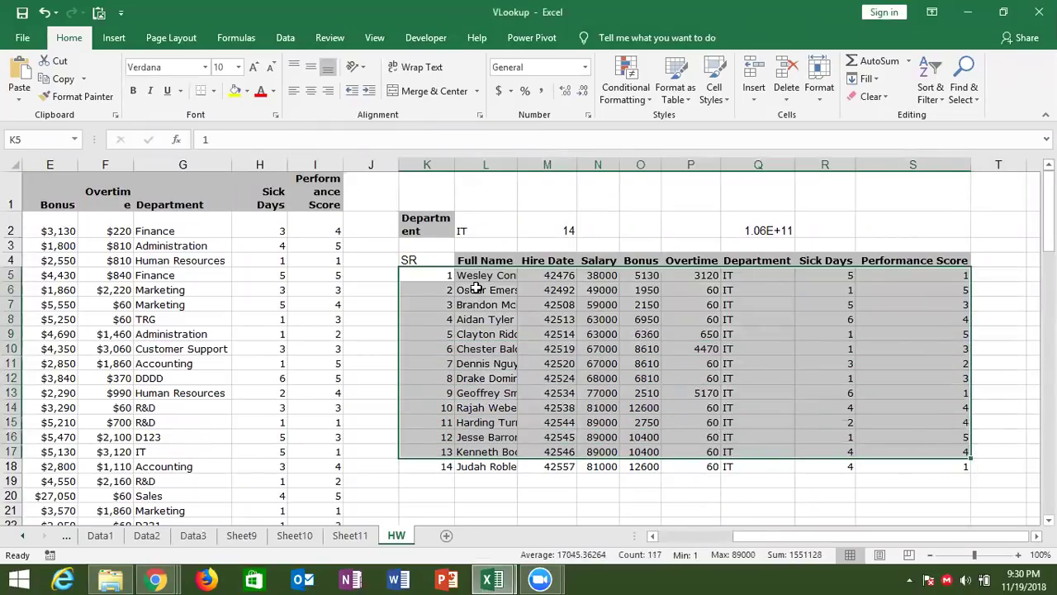
{"action": "left_click", "coordinate": [366, 264]}
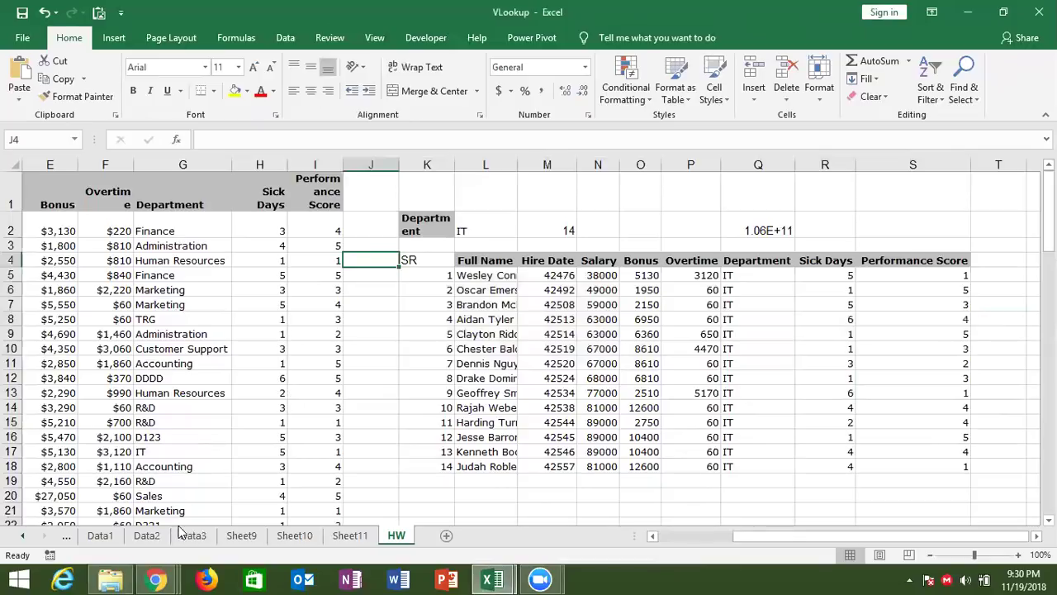
{"action": "left_click", "coordinate": [163, 573]}
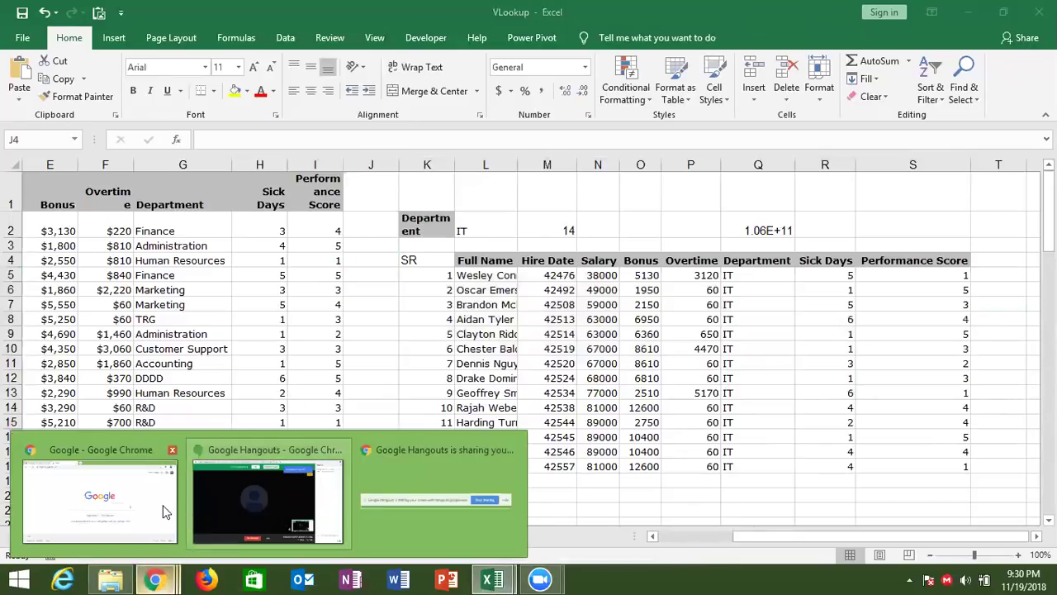
Replace the Google tab's address with gmail and load mail.google.com
{"action": "left_click", "coordinate": [159, 511]}
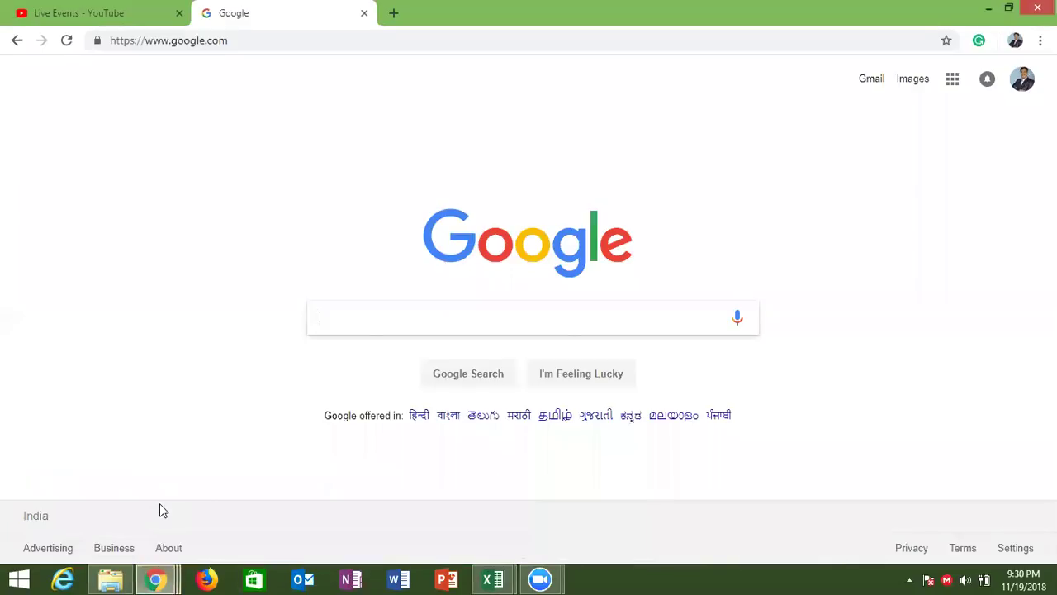
{"action": "left_click", "coordinate": [241, 41]}
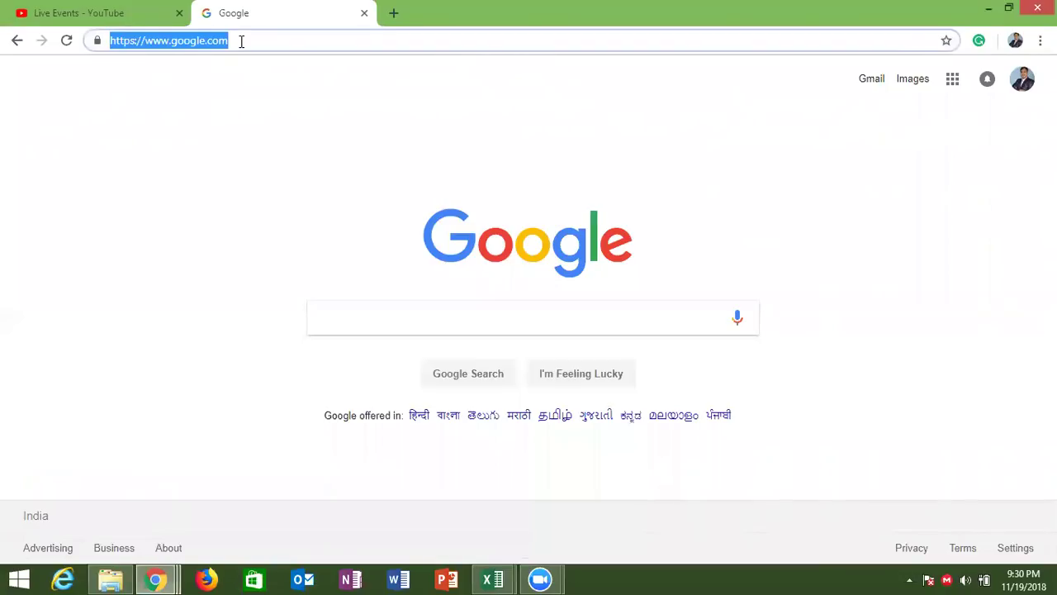
{"action": "type", "text": "gmail"}
{"action": "key", "text": "Return"}
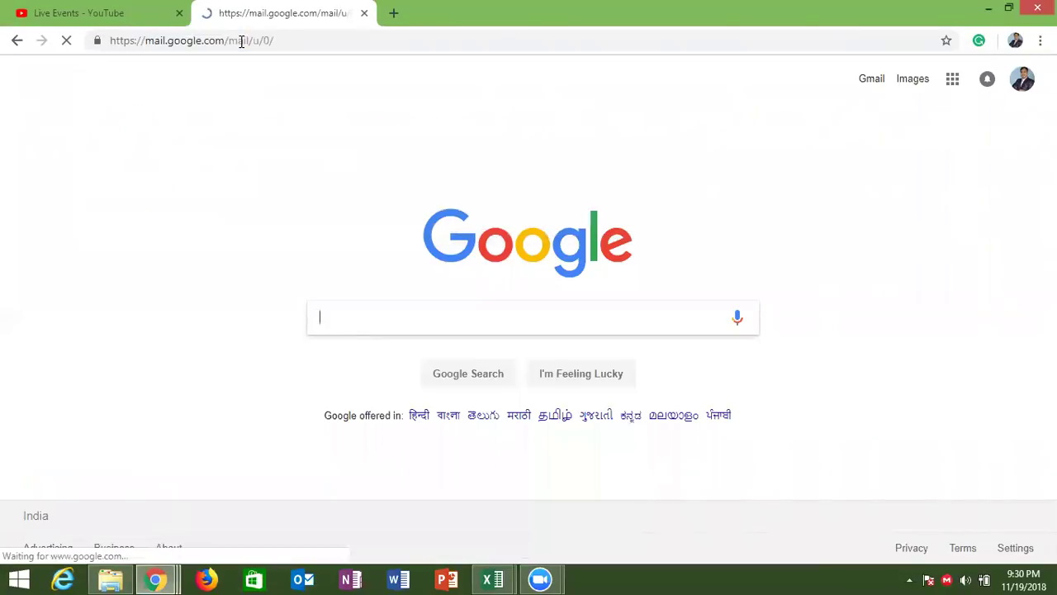